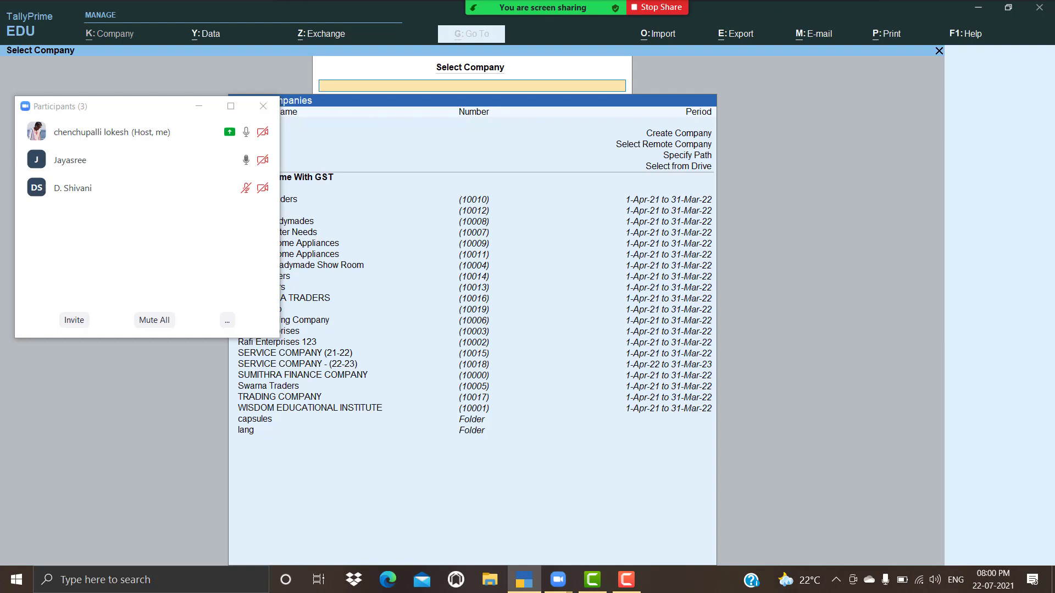
Hide the meeting participants window and start a new company named "Manufacturing Company" followed by the owner's first name.
{"action": "left_click", "coordinate": [201, 105]}
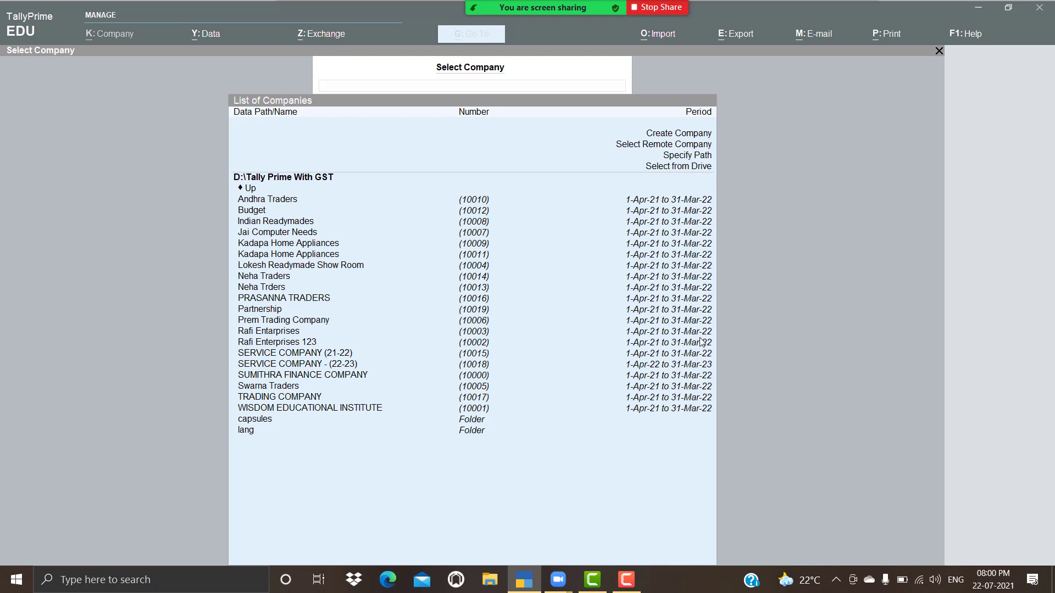
{"action": "left_click", "coordinate": [856, 311]}
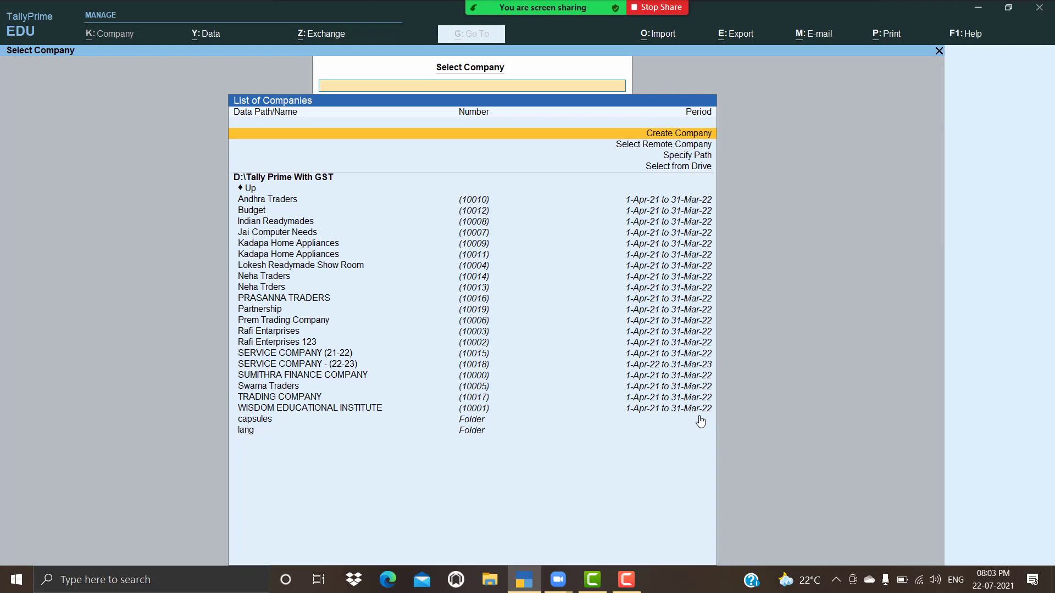
{"action": "key", "text": "Return"}
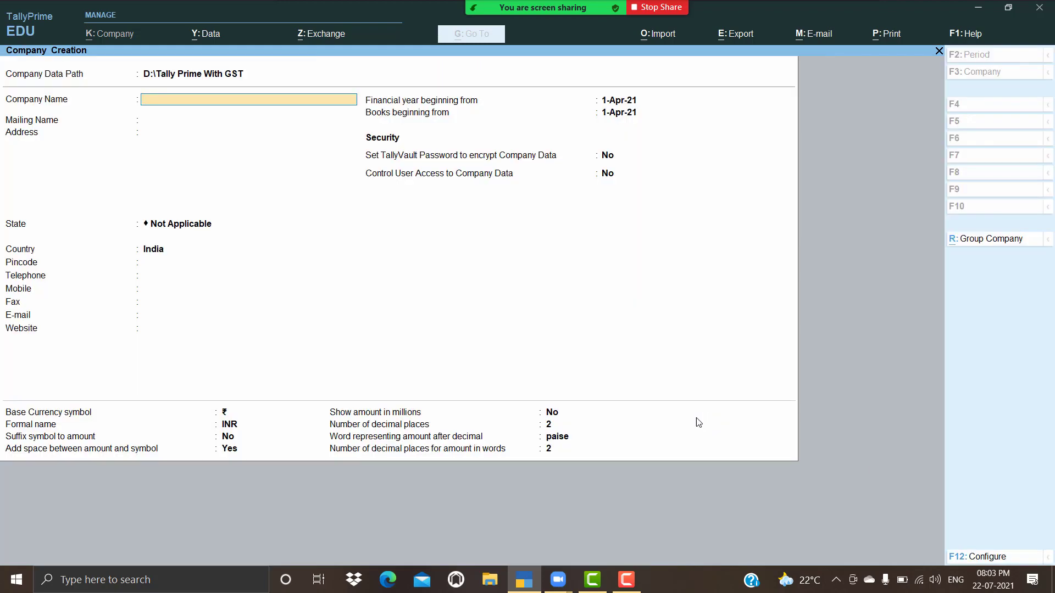
{"action": "type", "text": "Manufacturing Company Lokesh"}
{"action": "key", "text": "Return"}
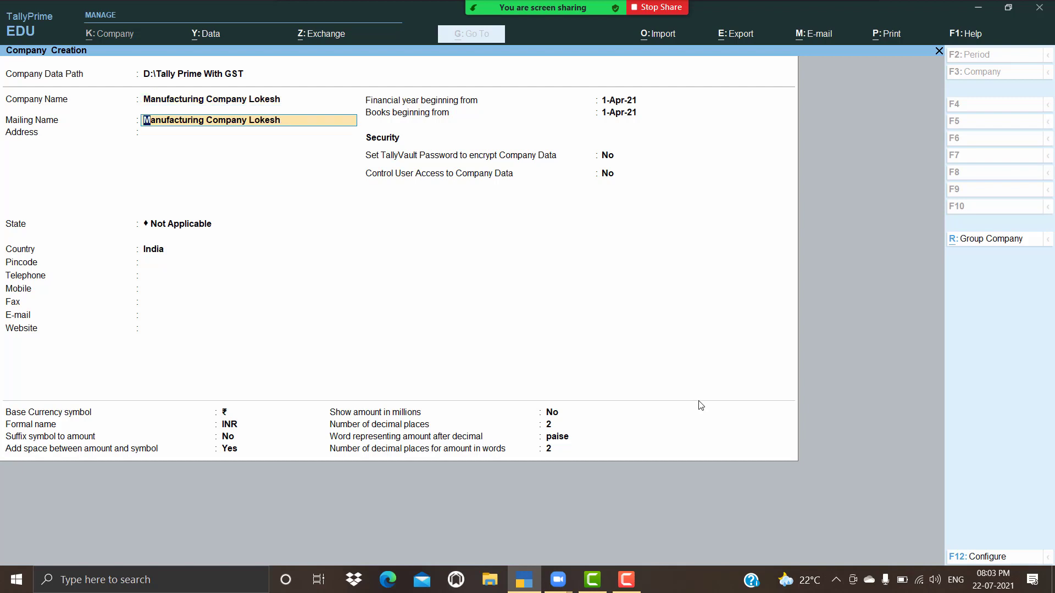
Set the company's state to Andhra Pradesh, keep the other default details and save the company.
{"action": "key", "text": "Return"}
{"action": "key", "text": "Return"}
{"action": "key", "text": "Down"}
{"action": "key", "text": "Down"}
{"action": "key", "text": "Return"}
{"action": "key", "text": "Return"}
{"action": "key", "text": "Return"}
{"action": "key", "text": "Return"}
{"action": "key", "text": "Return"}
{"action": "key", "text": "Return"}
{"action": "key", "text": "Return"}
{"action": "key", "text": "Return"}
{"action": "key", "text": "Return"}
{"action": "key", "text": "Return"}
{"action": "key", "text": "Return"}
{"action": "key", "text": "Return"}
{"action": "key", "text": "Return"}
{"action": "key", "text": "Return"}
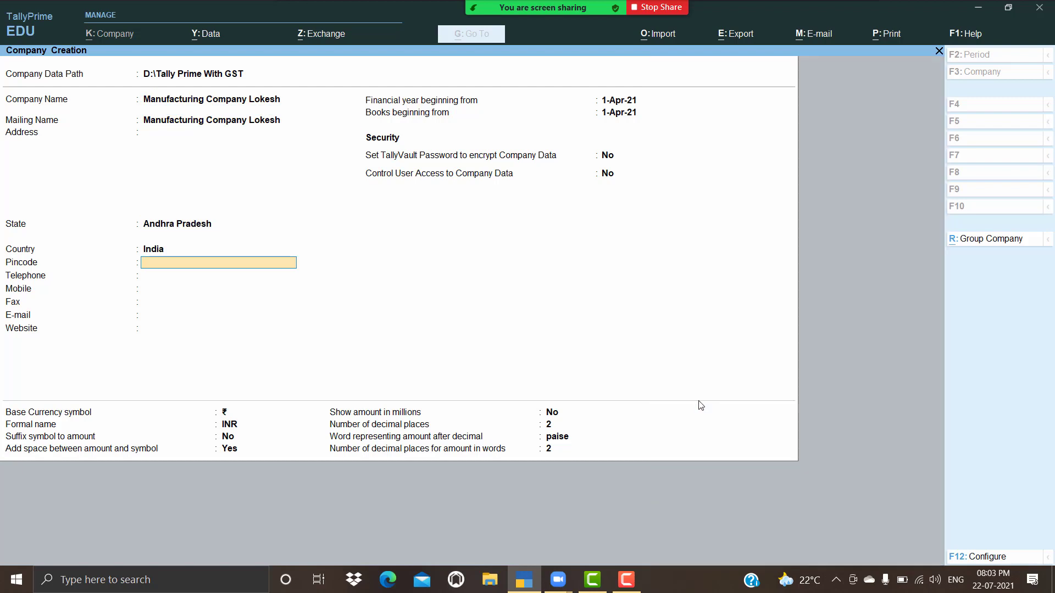
{"action": "key", "text": "Return"}
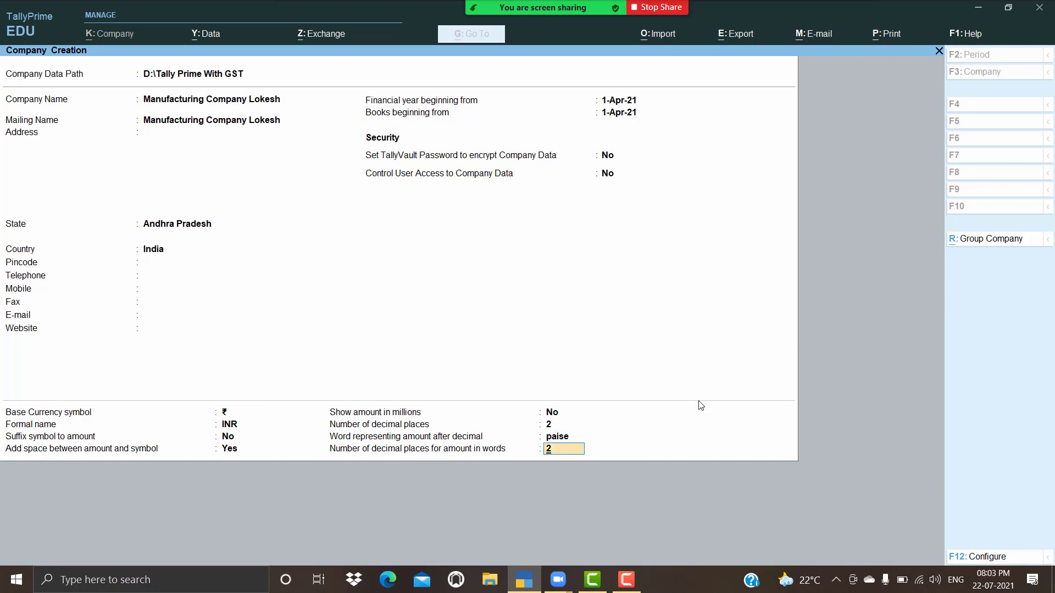
{"action": "key", "text": "Return"}
{"action": "key", "text": "Return"}
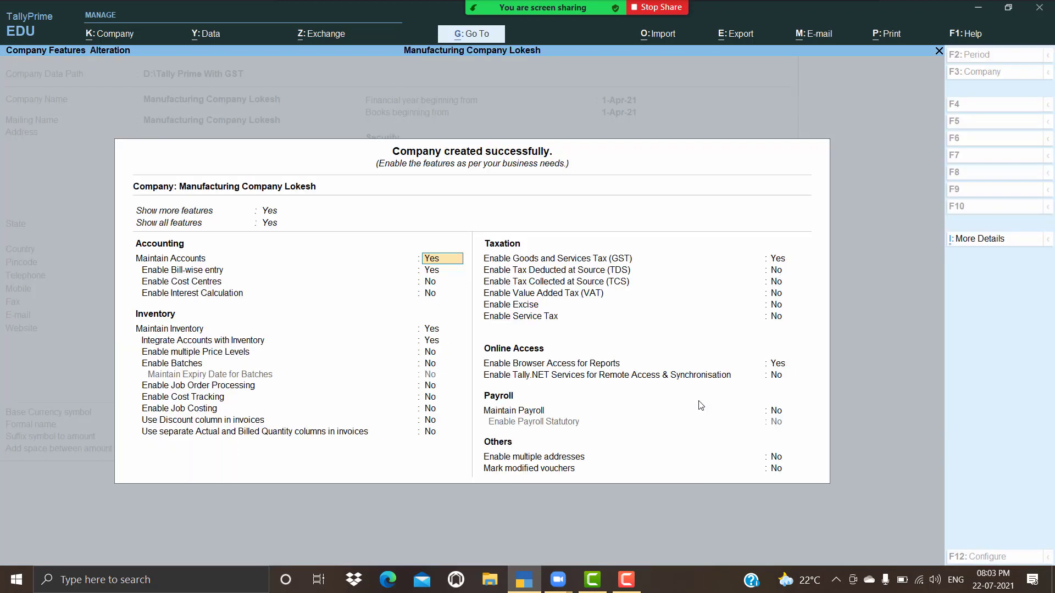
Disable bill-wise entry in the company features and keep the remaining accounting and inventory options at their defaults.
{"action": "key", "text": "Return"}
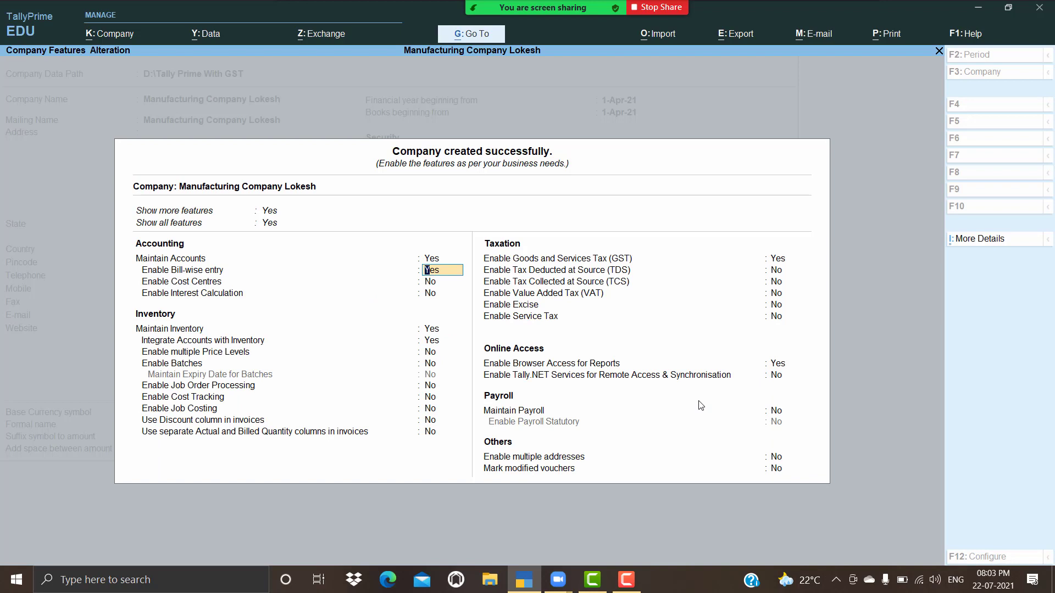
{"action": "type", "text": "n"}
{"action": "key", "text": "Return"}
{"action": "key", "text": "Return"}
{"action": "key", "text": "Return"}
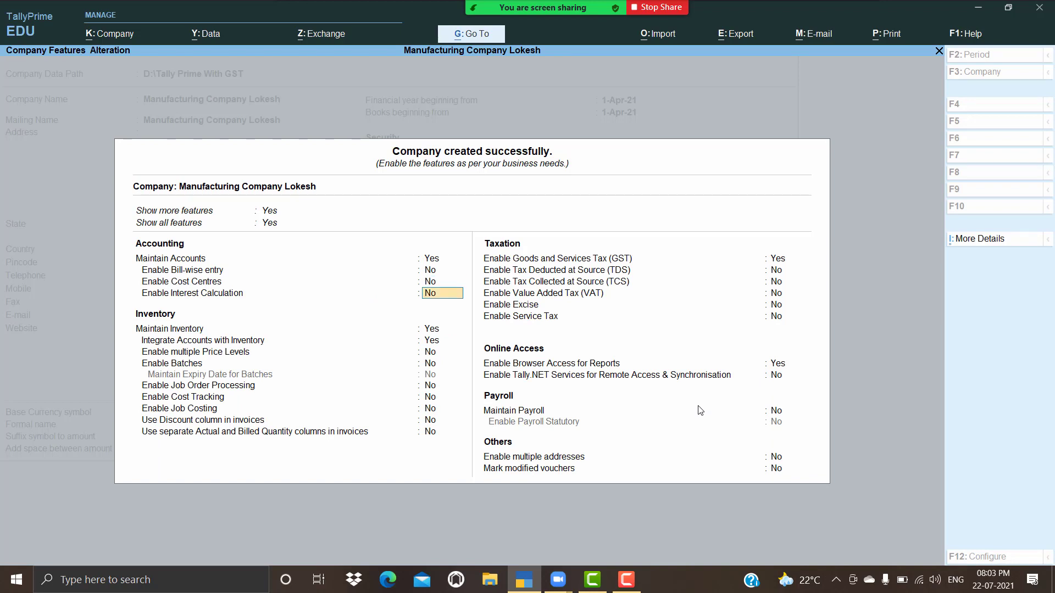
{"action": "key", "text": "Return"}
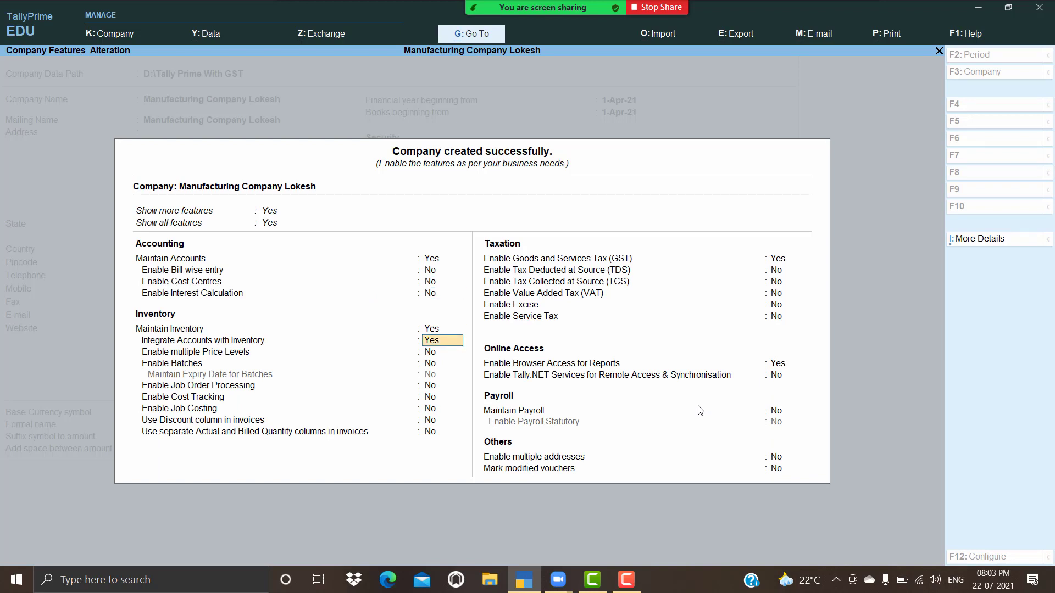
{"action": "key", "text": "Return"}
{"action": "key", "text": "Return"}
{"action": "key", "text": "Return"}
{"action": "key", "text": "Return"}
{"action": "key", "text": "Return"}
{"action": "key", "text": "Return"}
{"action": "key", "text": "Return"}
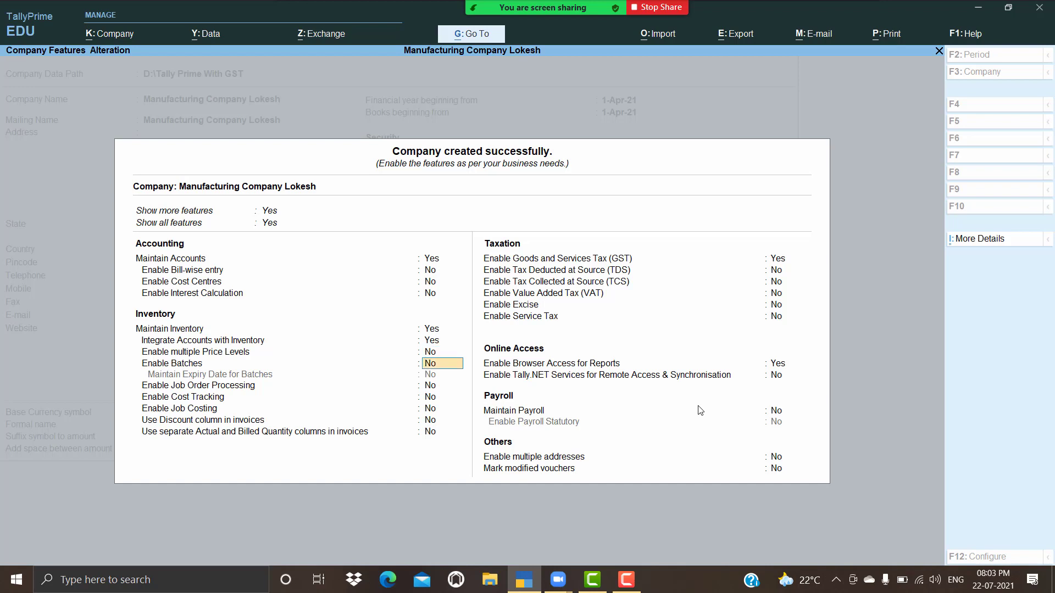
{"action": "key", "text": "Return"}
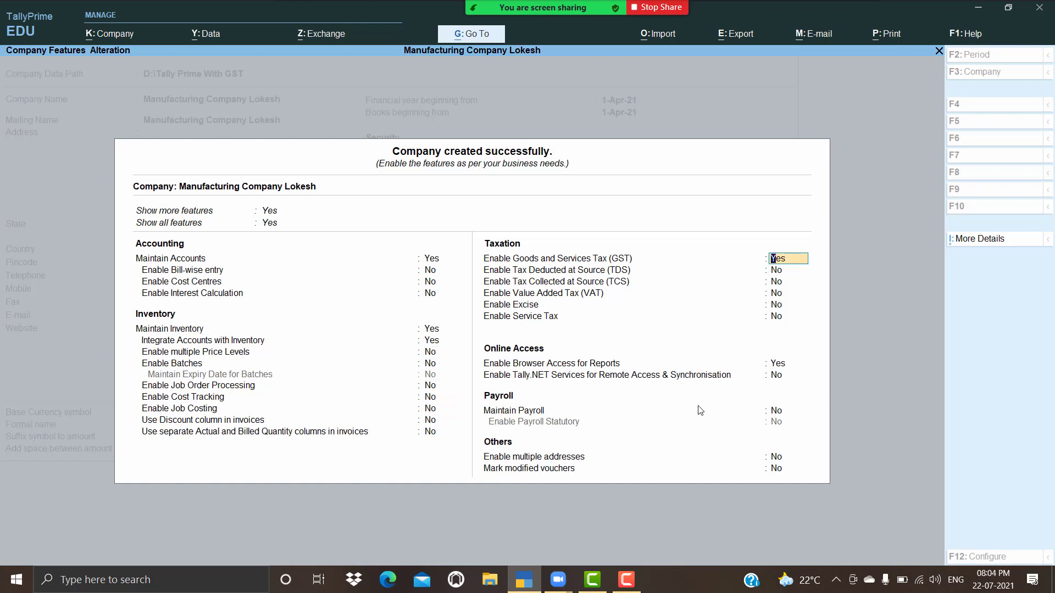
Enter 37 as the company's GSTIN/UIN with Regular registration applicable from 1-Apr-21, and save the GST details and company features.
{"action": "key", "text": "Return"}
{"action": "key", "text": "Return"}
{"action": "key", "text": "Return"}
{"action": "key", "text": "Return"}
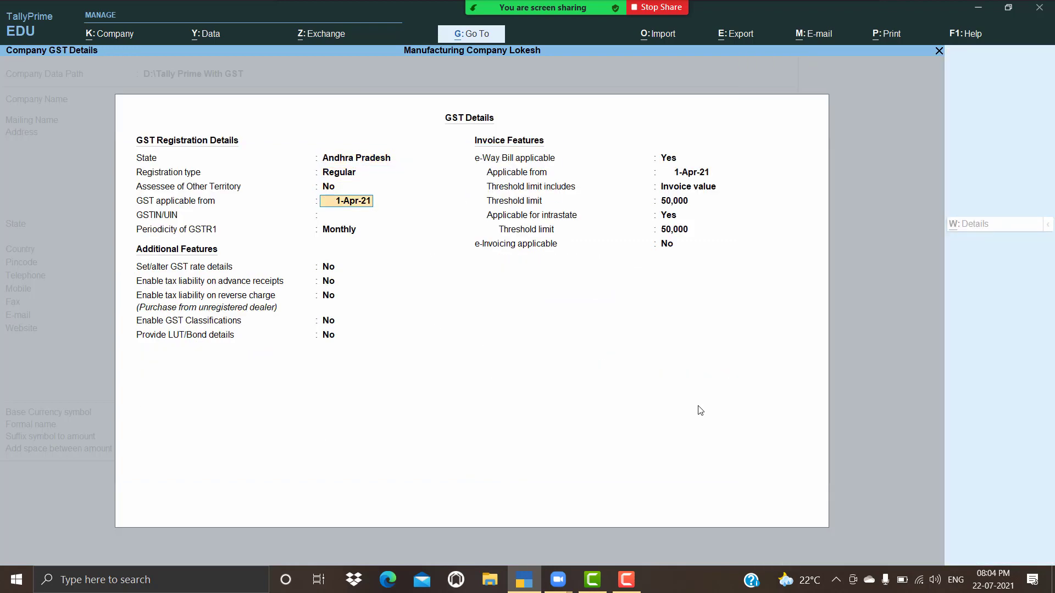
{"action": "key", "text": "Return"}
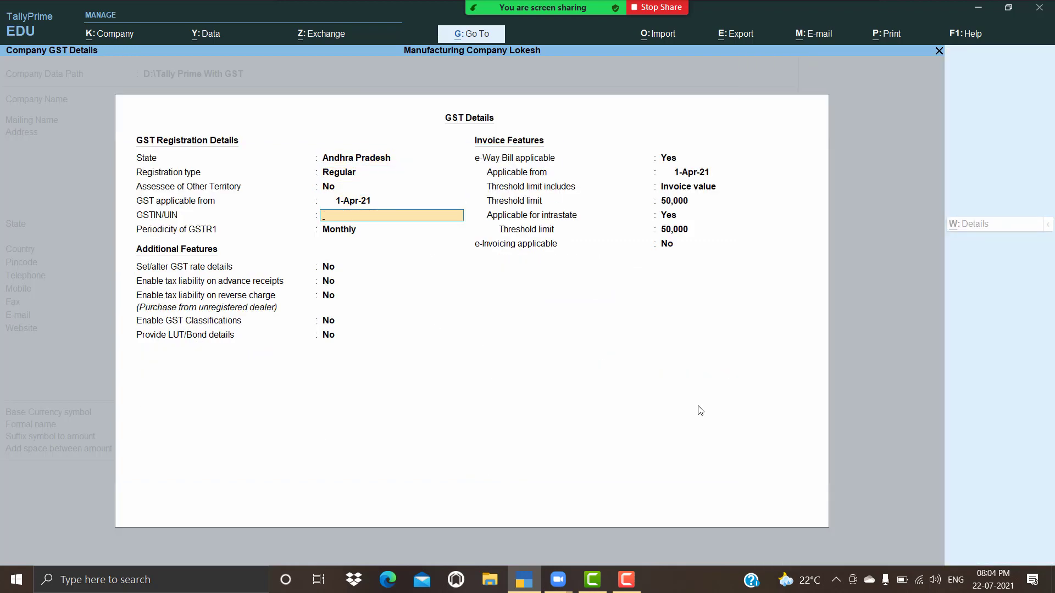
{"action": "type", "text": "37"}
{"action": "key", "text": "Return"}
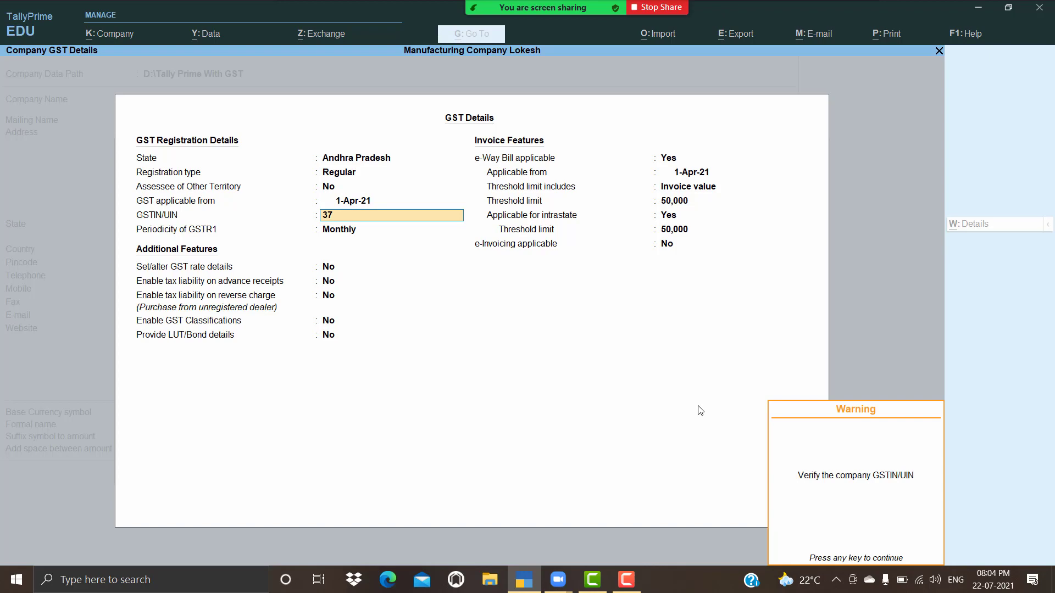
{"action": "key", "text": "Return"}
{"action": "key", "text": "Return"}
{"action": "key", "text": "Return"}
{"action": "key", "text": "Return"}
{"action": "key", "text": "Return"}
{"action": "key", "text": "Return"}
{"action": "key", "text": "Return"}
{"action": "key", "text": "Return"}
{"action": "key", "text": "Return"}
{"action": "key", "text": "Return"}
{"action": "key", "text": "Return"}
{"action": "key", "text": "Return"}
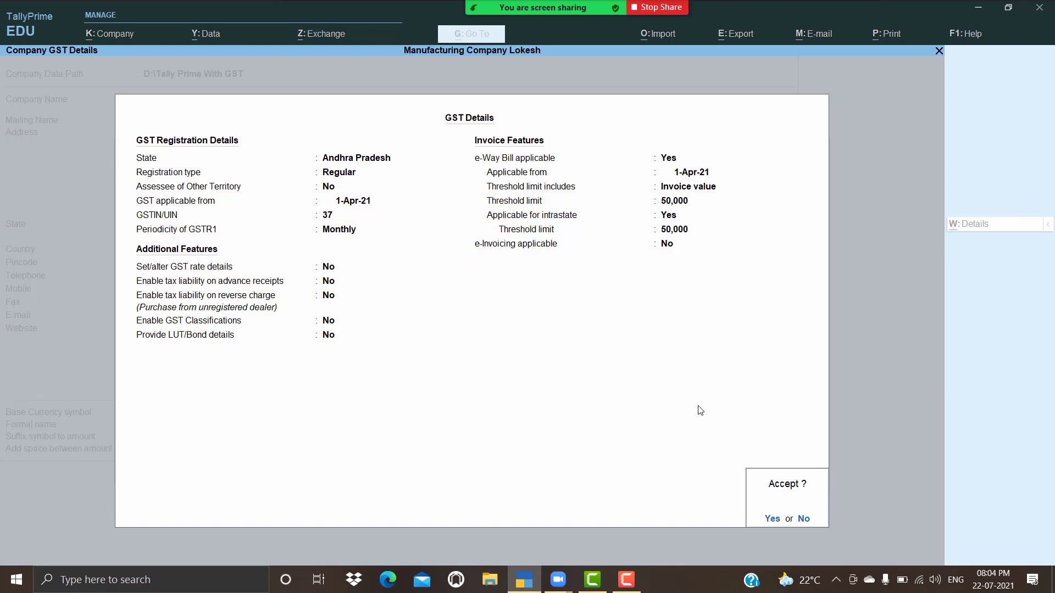
{"action": "key", "text": "Return"}
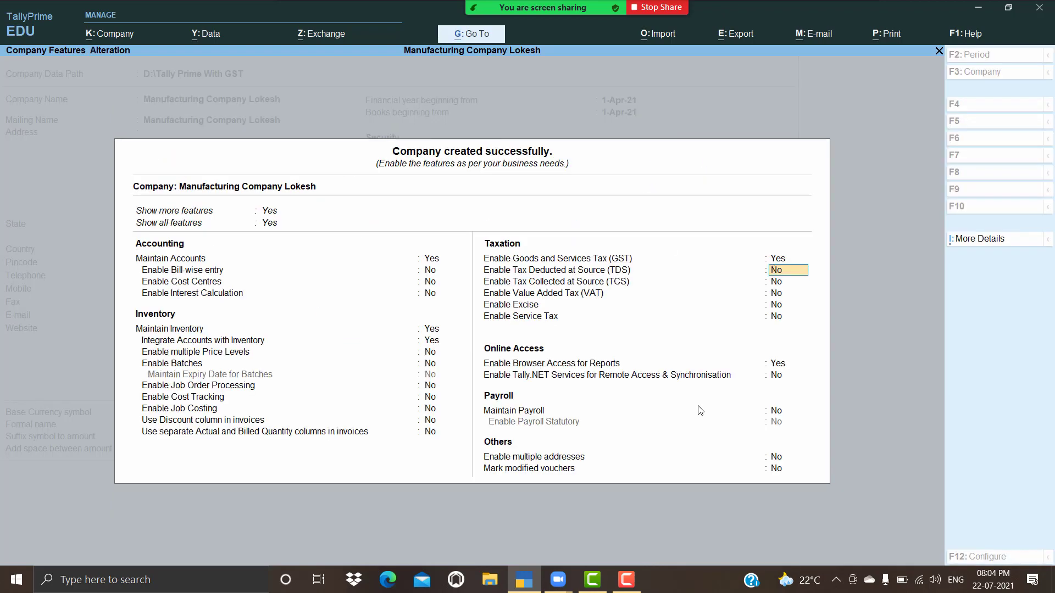
{"action": "key", "text": "ctrl+a"}
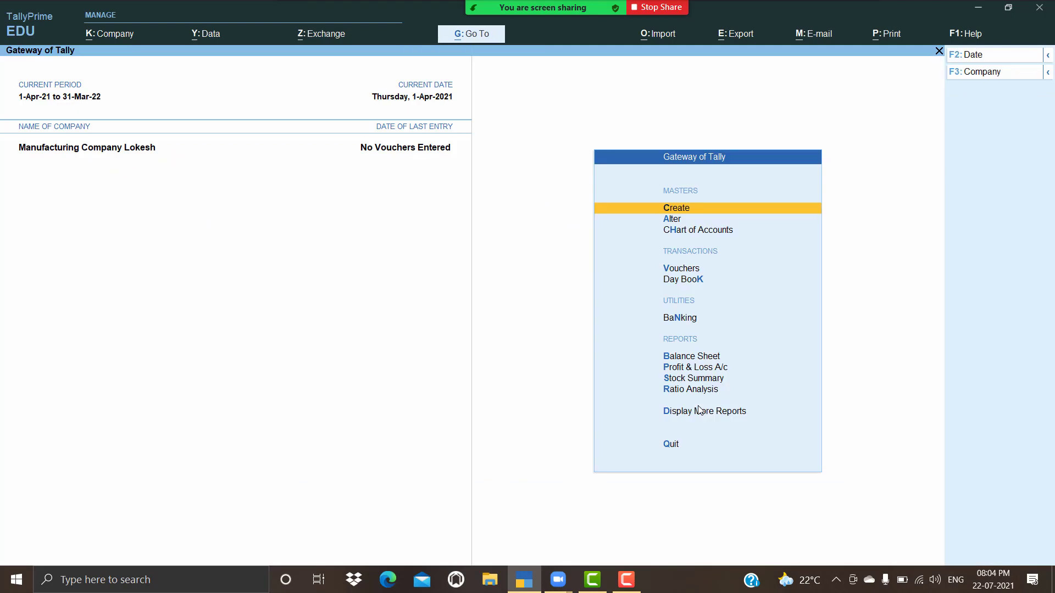
Open a Receipt voucher and set its date to 1-Oct-21.
{"action": "key", "text": "Down"}
{"action": "key", "text": "Down"}
{"action": "key", "text": "Down"}
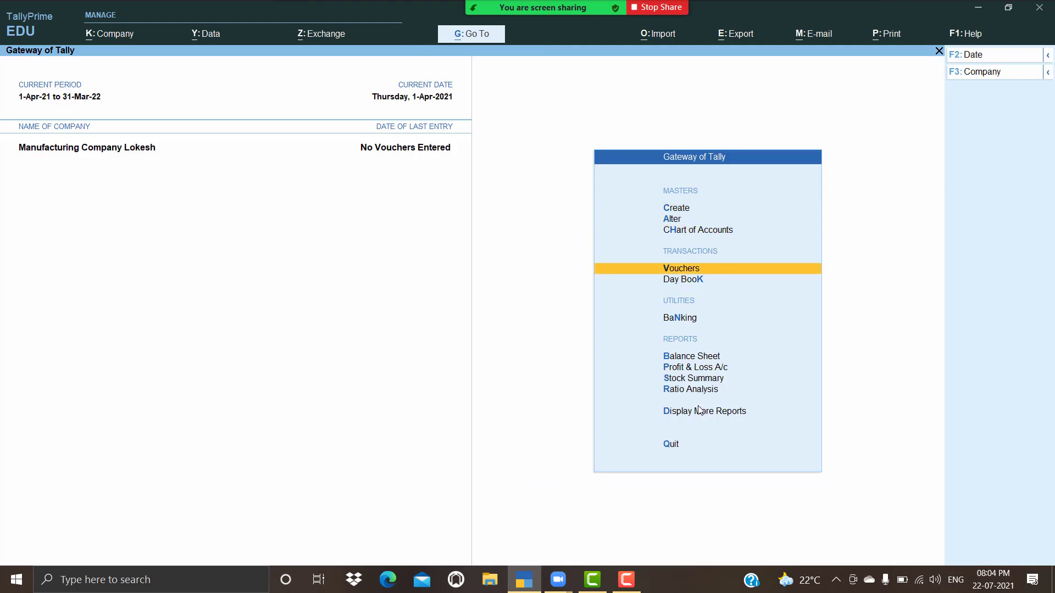
{"action": "key", "text": "Return"}
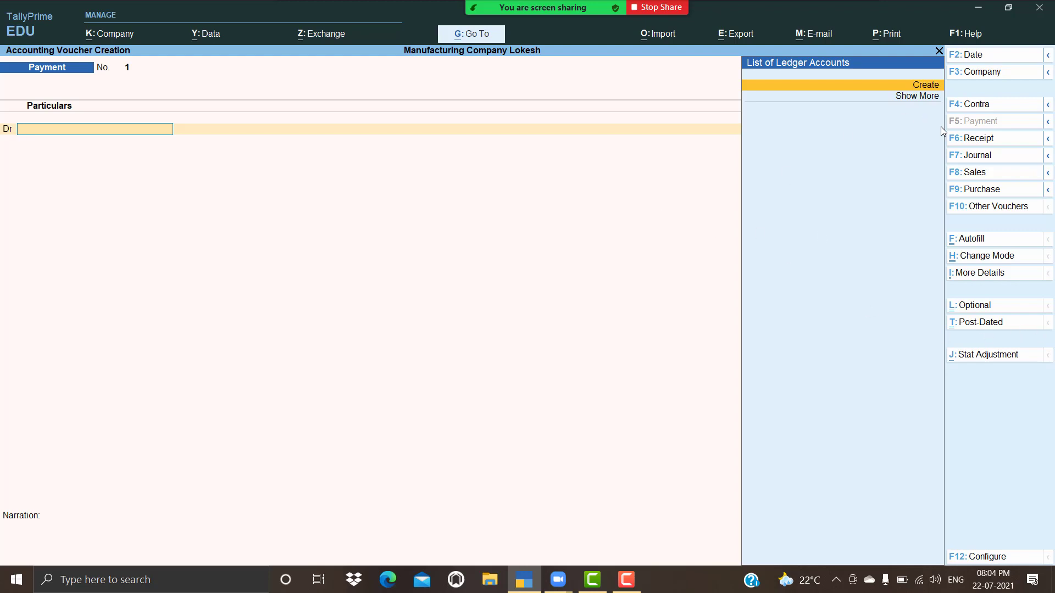
{"action": "left_click", "coordinate": [993, 144]}
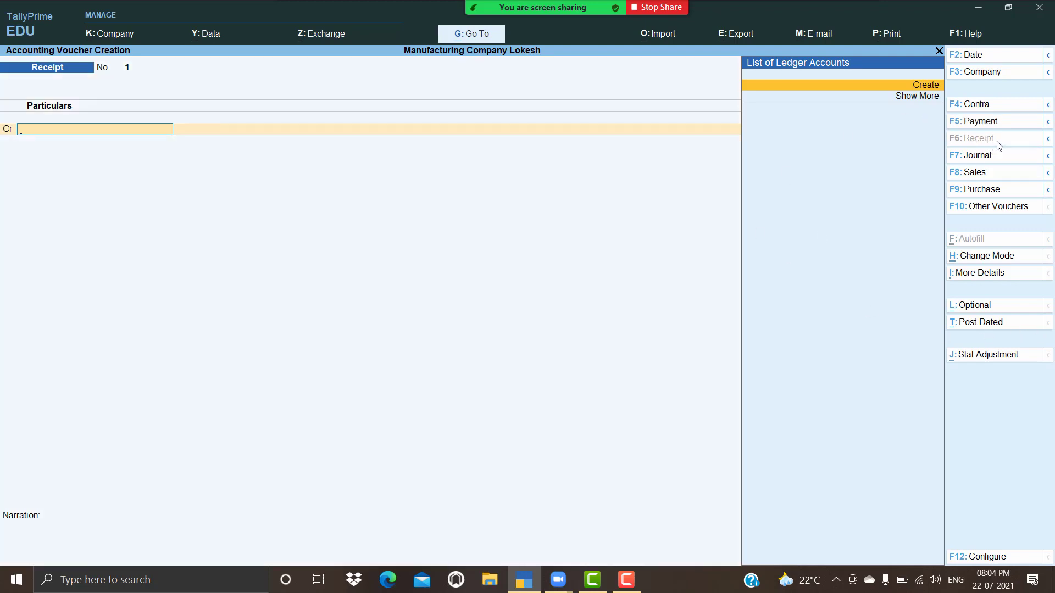
{"action": "left_click", "coordinate": [977, 58]}
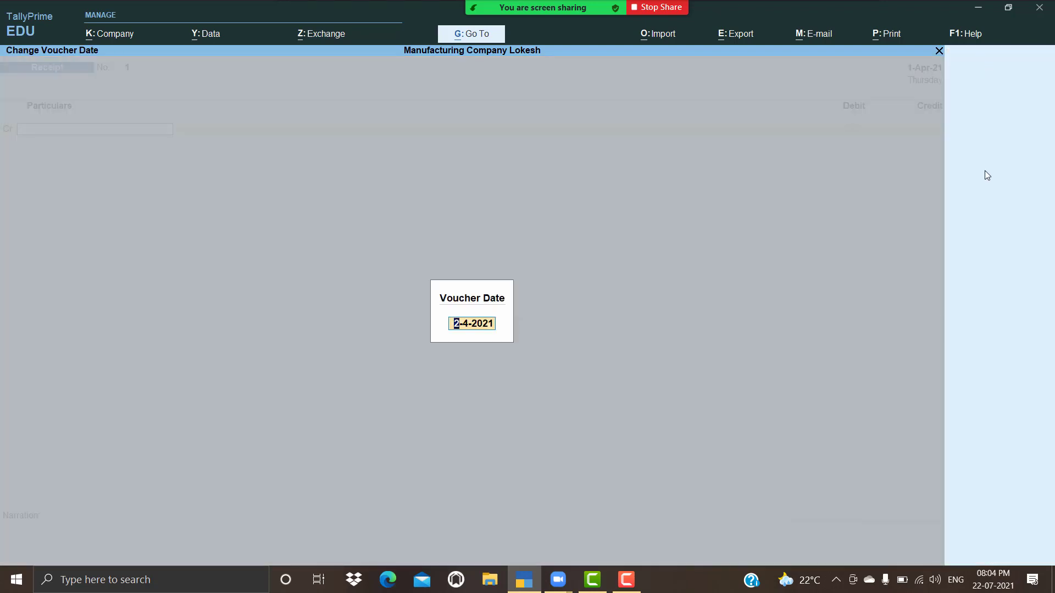
{"action": "type", "text": "1-10"}
{"action": "key", "text": "Return"}
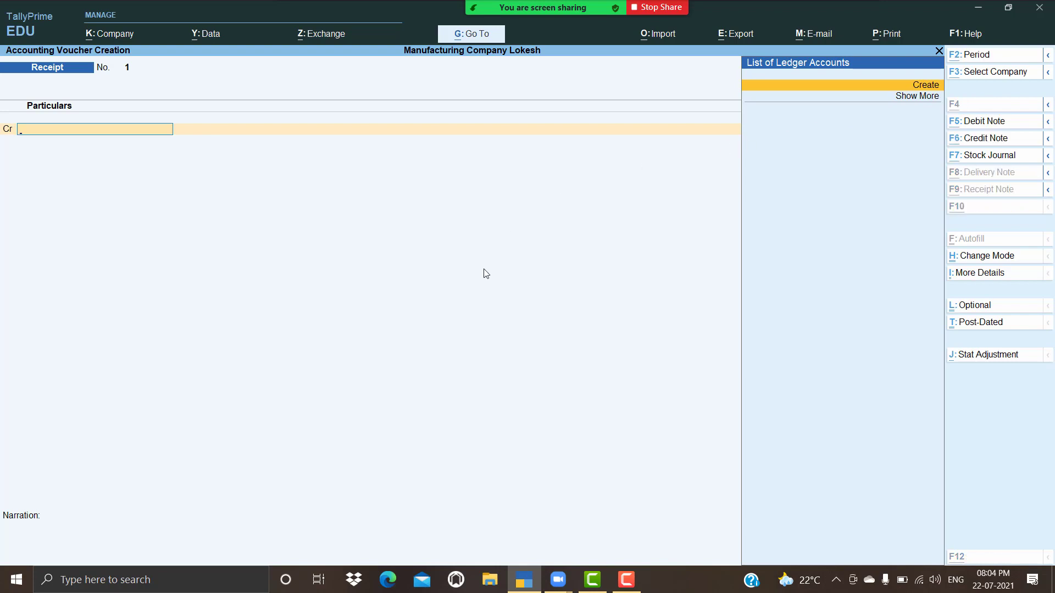
Create a Capital ledger under Capital Account from the receipt and credit it with 25,00,000.
{"action": "key", "text": "alt+c"}
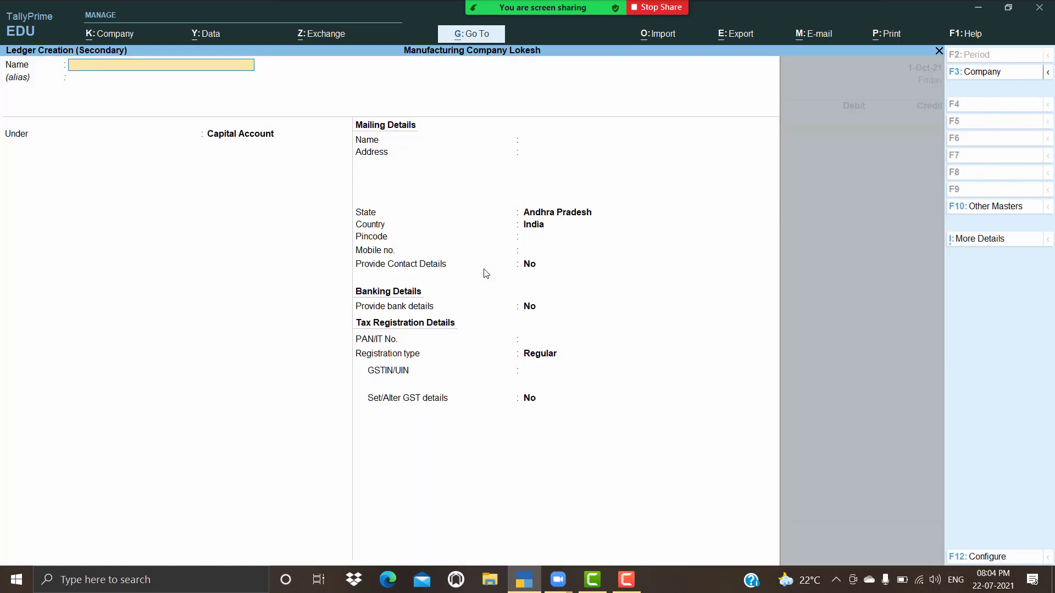
{"action": "type", "text": "Capita"}
{"action": "key", "text": "Return"}
{"action": "key", "text": "Return"}
{"action": "key", "text": "Return"}
{"action": "key", "text": "Return"}
{"action": "key", "text": "Return"}
{"action": "key", "text": "Return"}
{"action": "key", "text": "Return"}
{"action": "key", "text": "Return"}
{"action": "key", "text": "Return"}
{"action": "key", "text": "Return"}
{"action": "key", "text": "Return"}
{"action": "key", "text": "Return"}
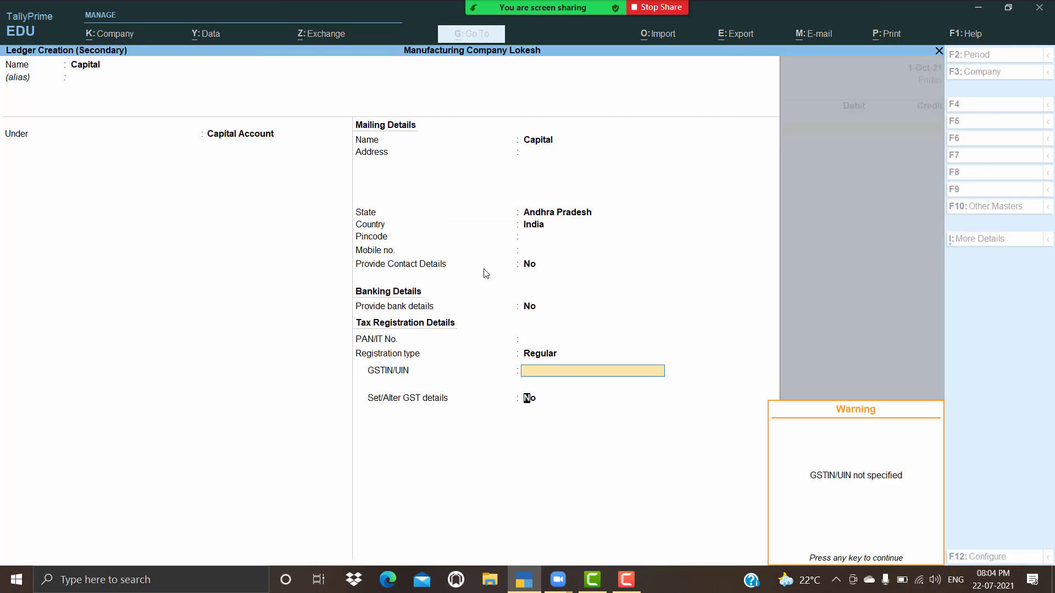
{"action": "key", "text": "Return"}
{"action": "key", "text": "Return"}
{"action": "key", "text": "Return"}
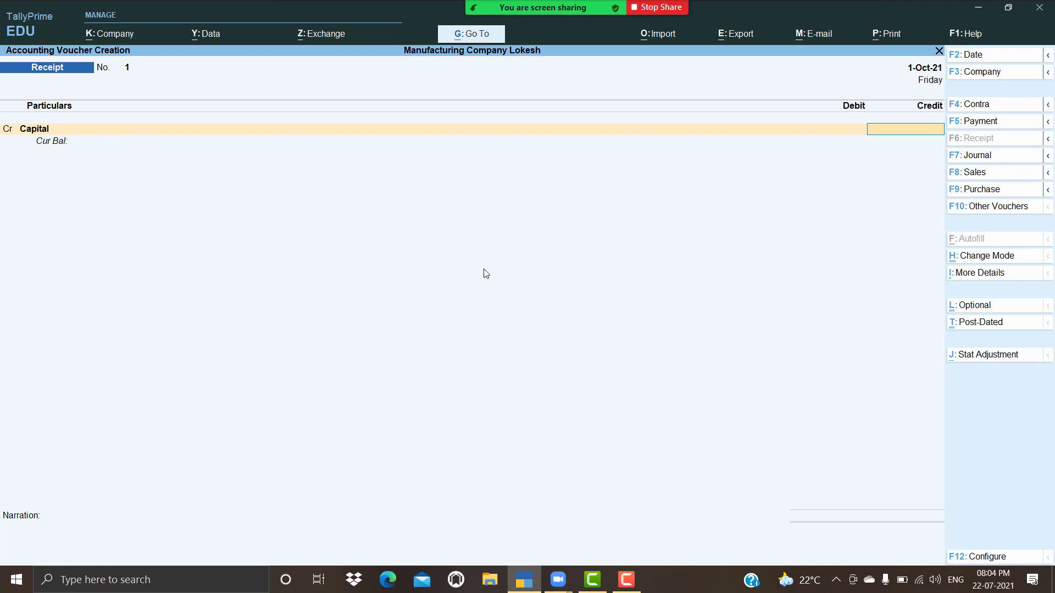
{"action": "type", "text": "2500000"}
{"action": "key", "text": "Return"}
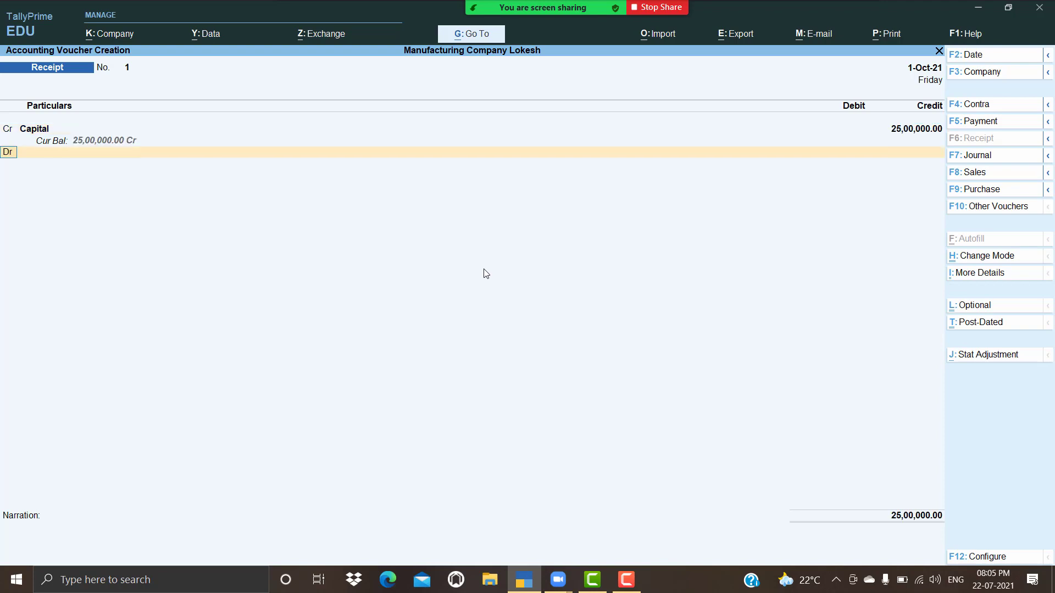
Create an Hdfc Bank ledger under Bank Accounts as the receipt's debit account, leaving its bank and GSTIN details blank.
{"action": "key", "text": "alt+c"}
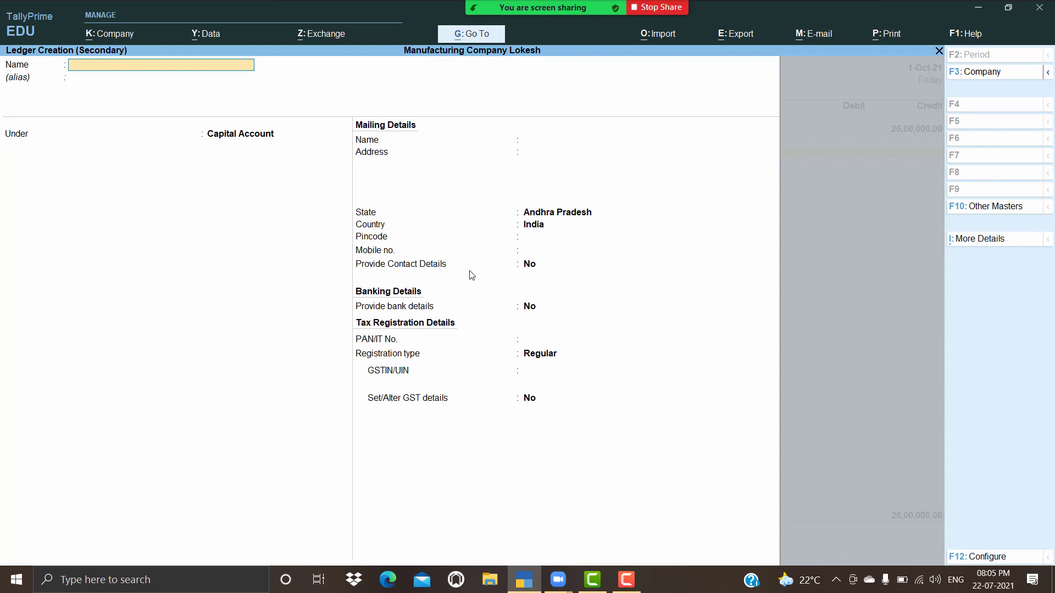
{"action": "type", "text": "Hdfc Bank"}
{"action": "key", "text": "Return"}
{"action": "type", "text": "Ba"}
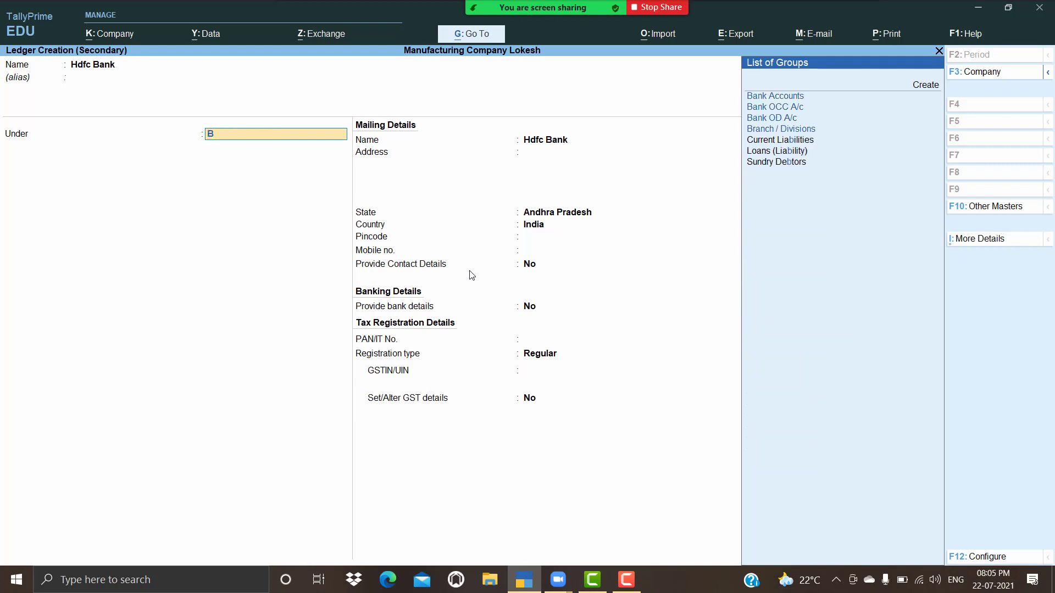
{"action": "key", "text": "Return"}
{"action": "key", "text": "Return"}
{"action": "key", "text": "Return"}
{"action": "key", "text": "Return"}
{"action": "key", "text": "Return"}
{"action": "key", "text": "Return"}
{"action": "key", "text": "Return"}
{"action": "key", "text": "Return"}
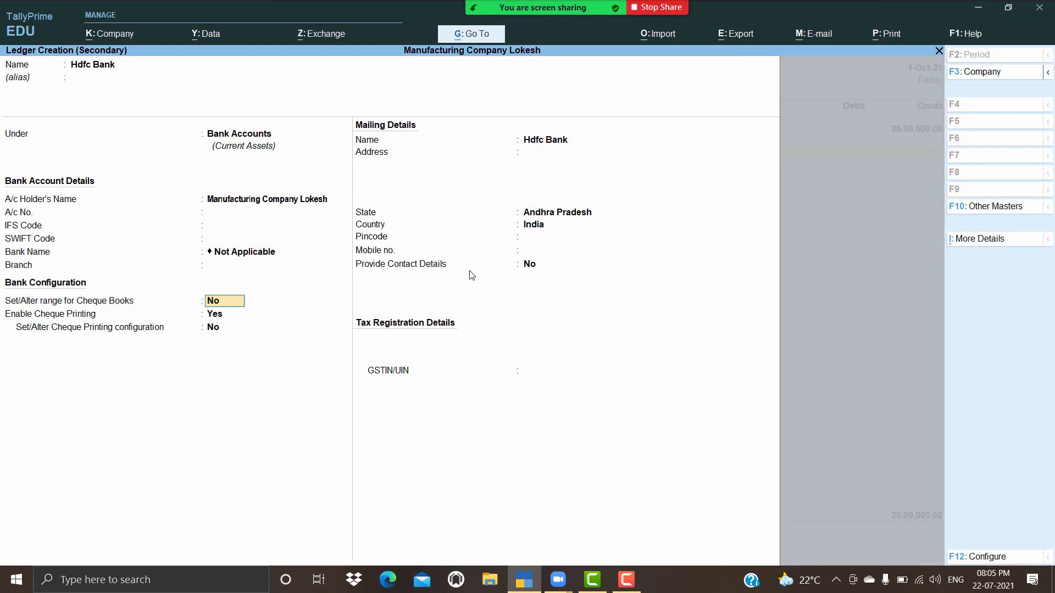
{"action": "key", "text": "Return"}
{"action": "key", "text": "Return"}
{"action": "key", "text": "Return"}
{"action": "key", "text": "Return"}
{"action": "key", "text": "Return"}
{"action": "key", "text": "Return"}
{"action": "key", "text": "Return"}
{"action": "key", "text": "Return"}
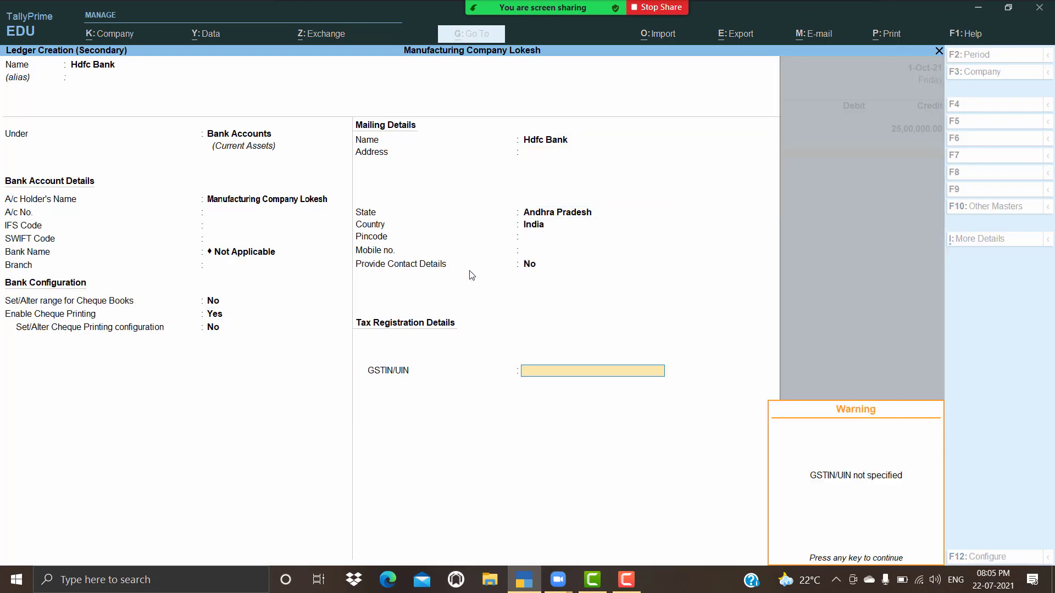
{"action": "key", "text": "Return"}
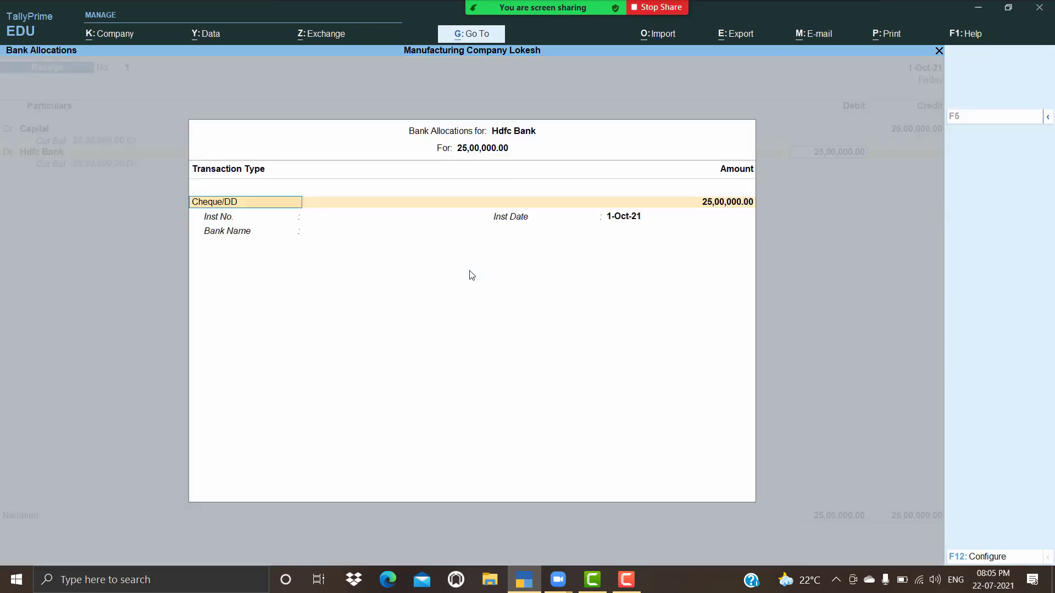
Accept the Cheque/DD bank allocation of 25,00,000 and save the receipt voucher without a narration.
{"action": "key", "text": "Return"}
{"action": "key", "text": "Return"}
{"action": "key", "text": "Return"}
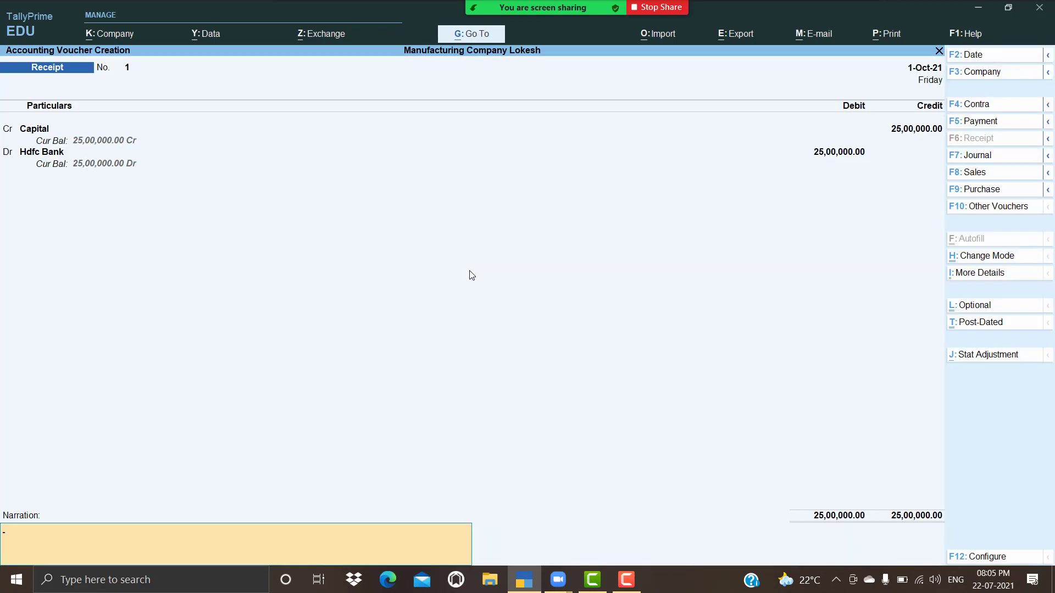
{"action": "key", "text": "Return"}
{"action": "key", "text": "Return"}
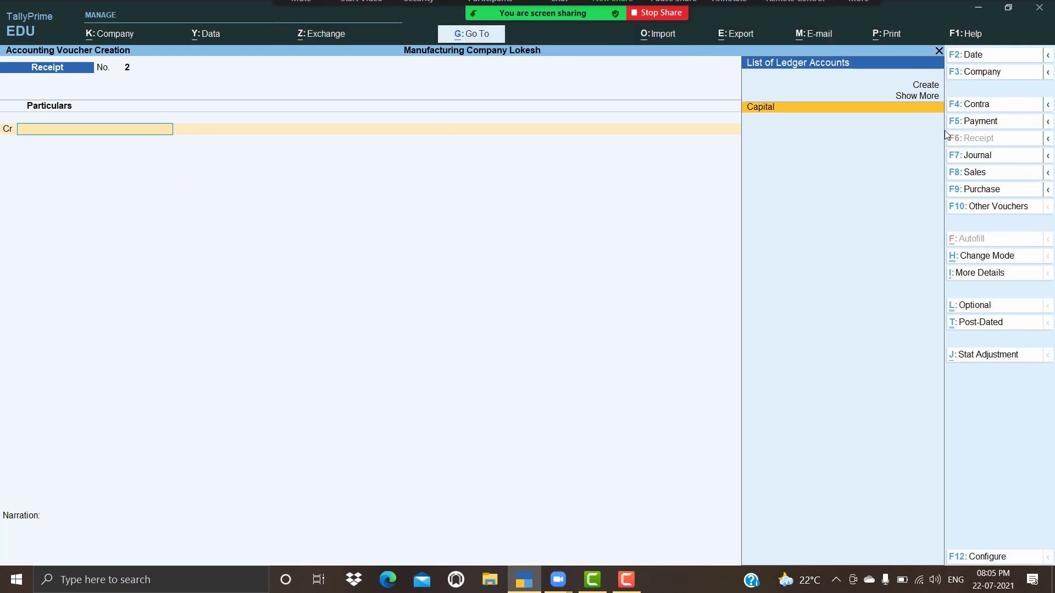
Start a Payment voucher and create an Sd Godown ledger under Deposits (Asset) as its debit account, leaving mailing and tax details at their defaults.
{"action": "left_click", "coordinate": [992, 126]}
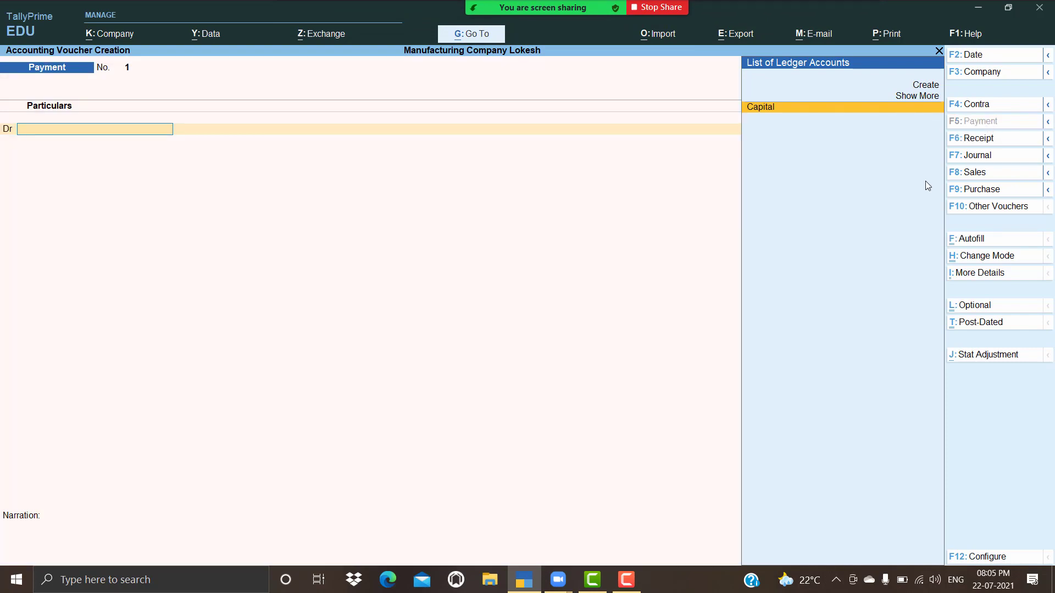
{"action": "key", "text": "alt+c"}
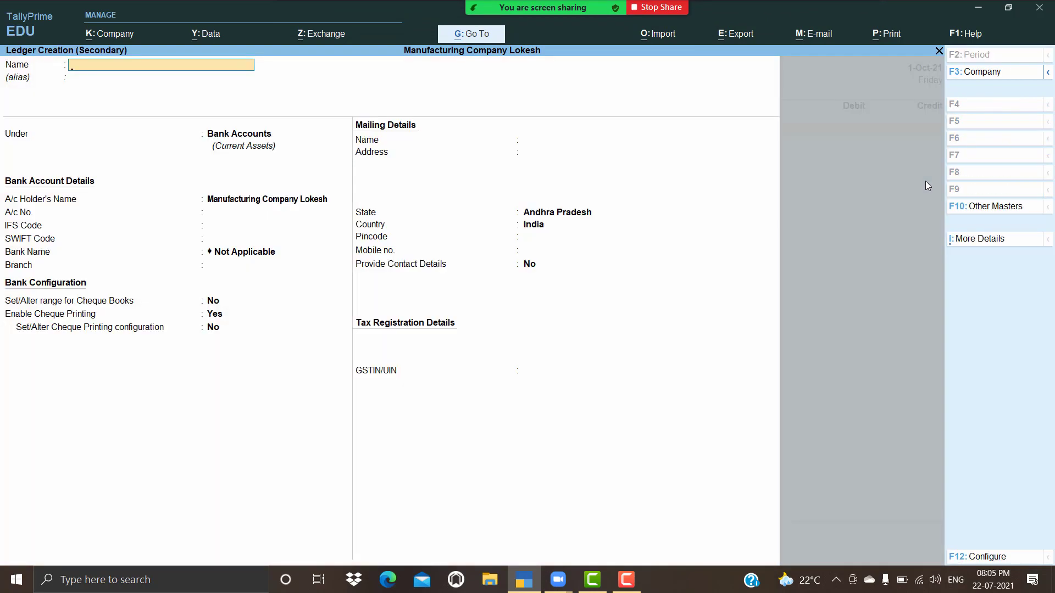
{"action": "type", "text": "Sd Godown"}
{"action": "key", "text": "Return"}
{"action": "type", "text": "De"}
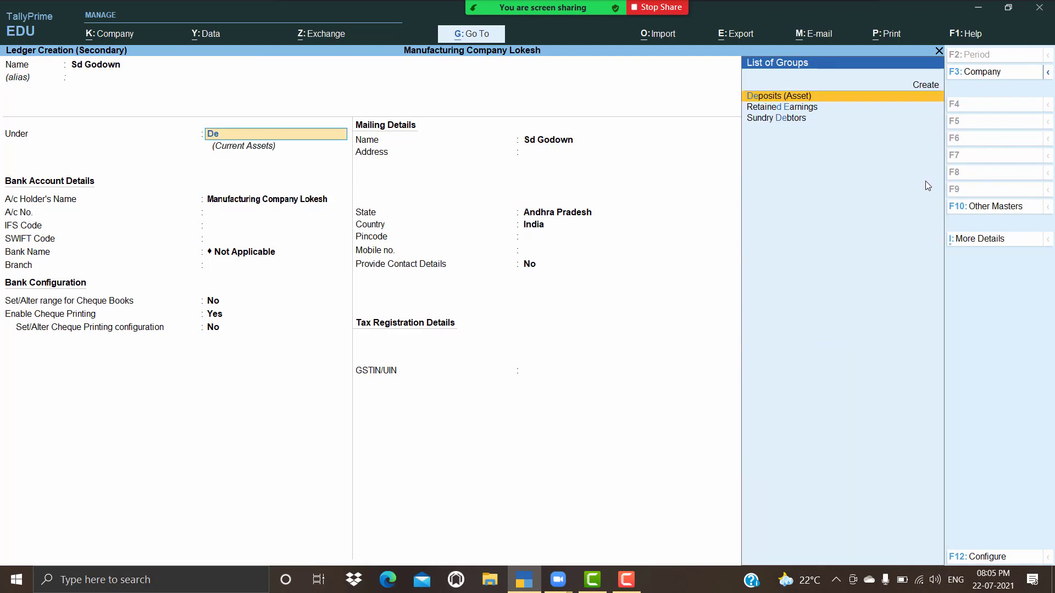
{"action": "key", "text": "Return"}
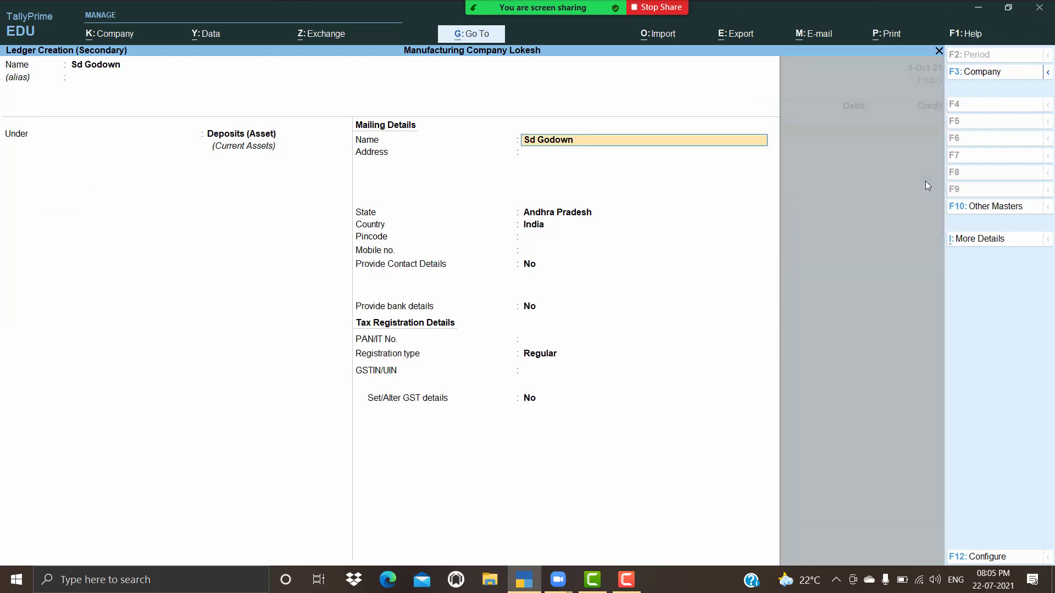
{"action": "key", "text": "Return"}
{"action": "key", "text": "Return"}
{"action": "key", "text": "Return"}
{"action": "key", "text": "Return"}
{"action": "key", "text": "Return"}
{"action": "key", "text": "Return"}
{"action": "key", "text": "Return"}
{"action": "key", "text": "Return"}
{"action": "key", "text": "Return"}
{"action": "key", "text": "Return"}
{"action": "key", "text": "Return"}
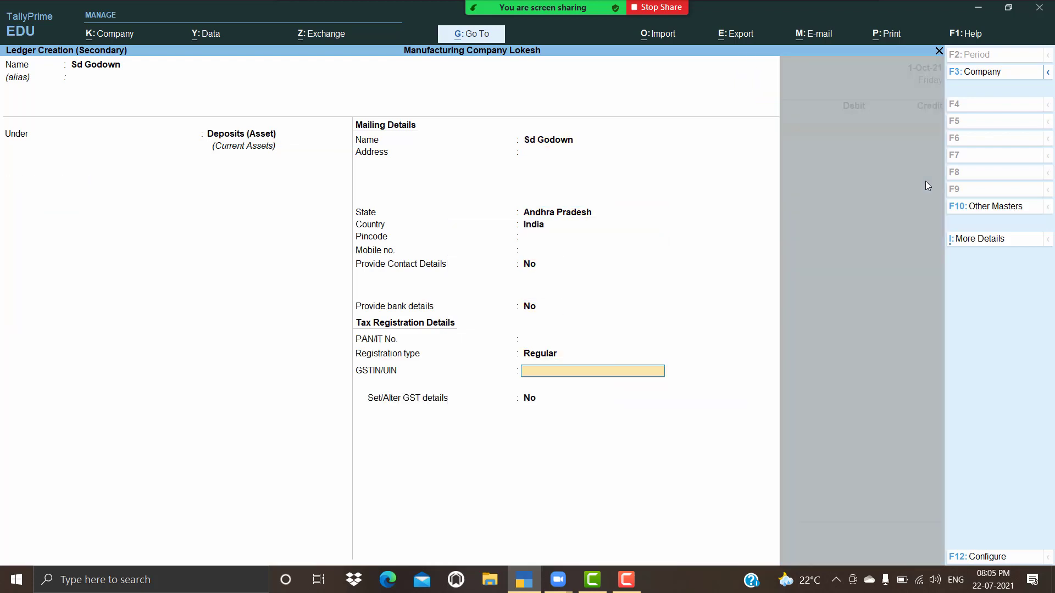
{"action": "key", "text": "Return"}
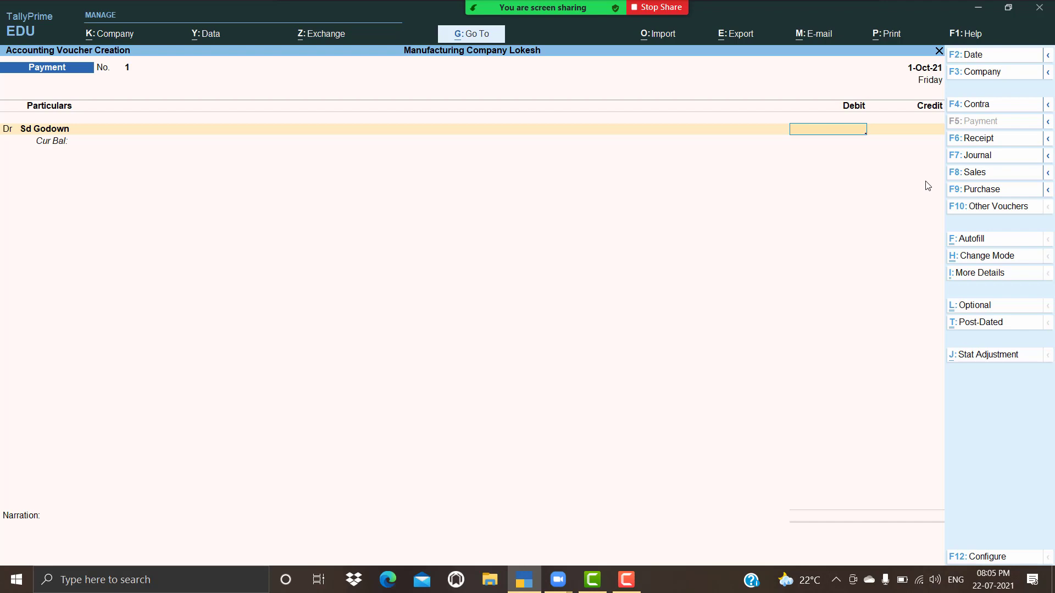
Debit Sd Godown with 1,75,000 and select Hdfc Bank as the credit account.
{"action": "type", "text": "175"}
{"action": "type", "text": "000"}
{"action": "key", "text": "Return"}
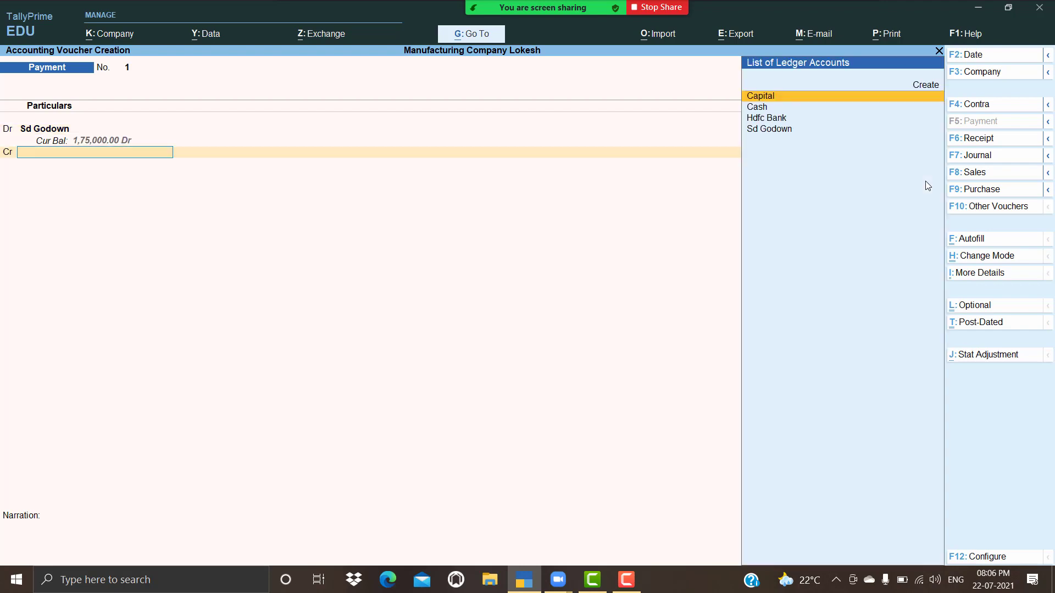
{"action": "type", "text": "h"}
{"action": "key", "text": "Return"}
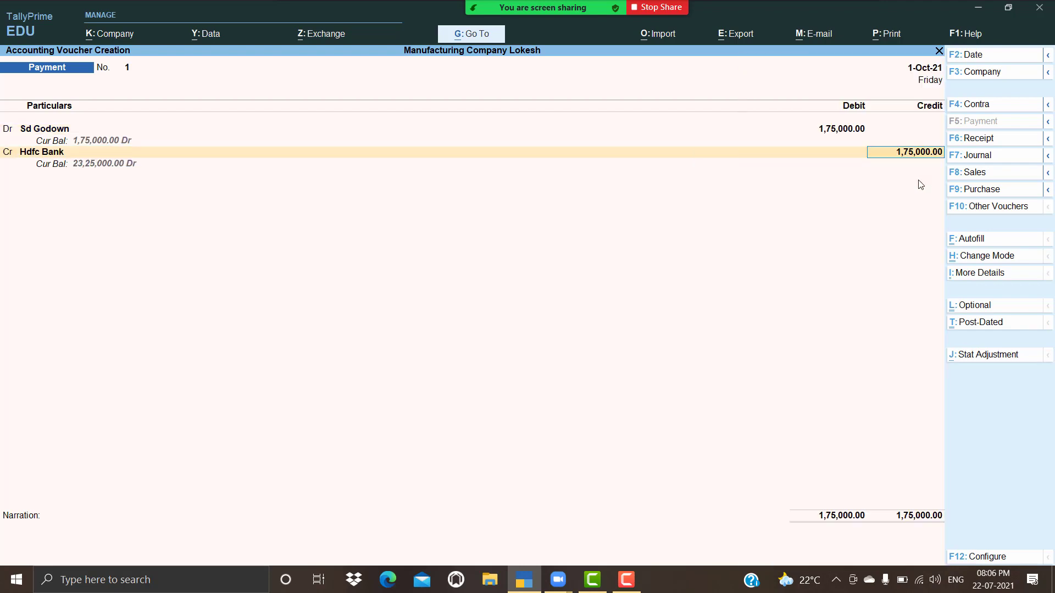
Accept the Hdfc Bank credit of 1,75,000 with its default bank allocation and save the Sd Godown payment without a narration.
{"action": "key", "text": "Return"}
{"action": "key", "text": "Return"}
{"action": "key", "text": "Return"}
{"action": "key", "text": "Return"}
{"action": "key", "text": "Return"}
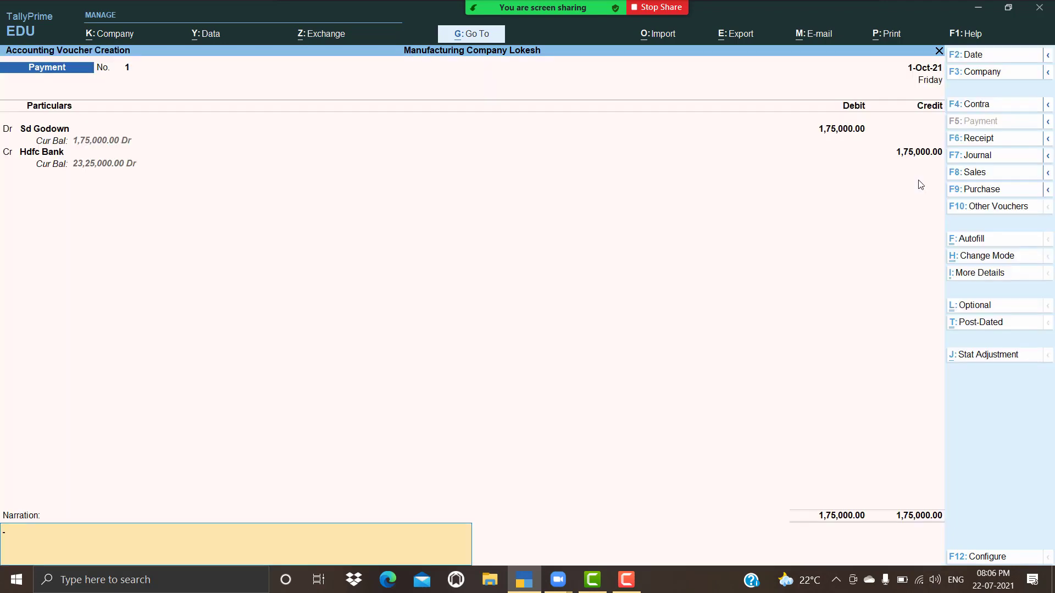
{"action": "key", "text": "Return"}
{"action": "key", "text": "Return"}
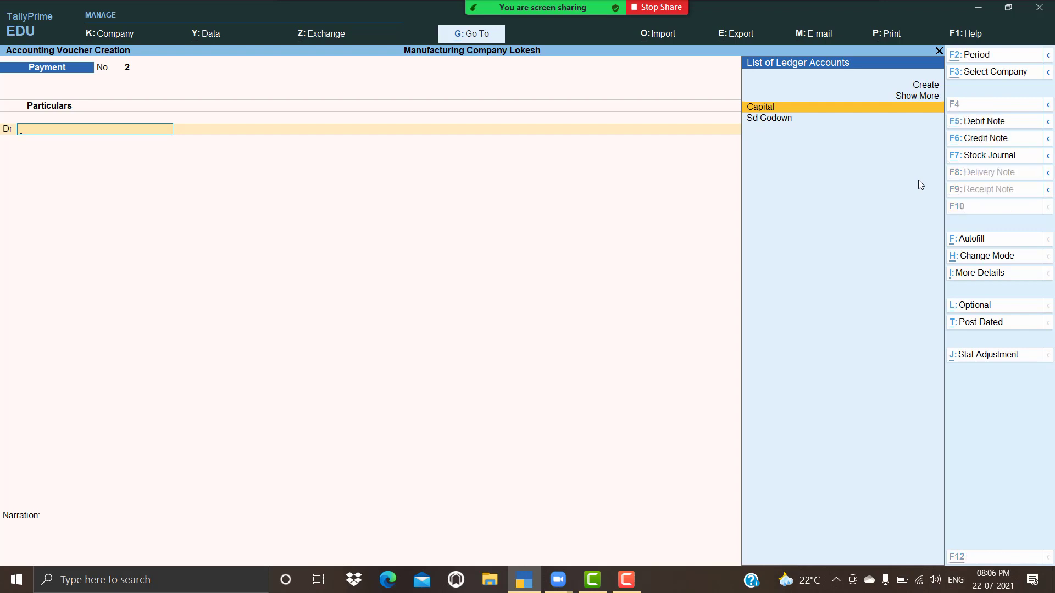
Create an Sd Telephone Bill ledger under Deposits (Asset) as the new payment's debit account, keeping the default details.
{"action": "key", "text": "alt+c"}
{"action": "type", "text": "Sd"}
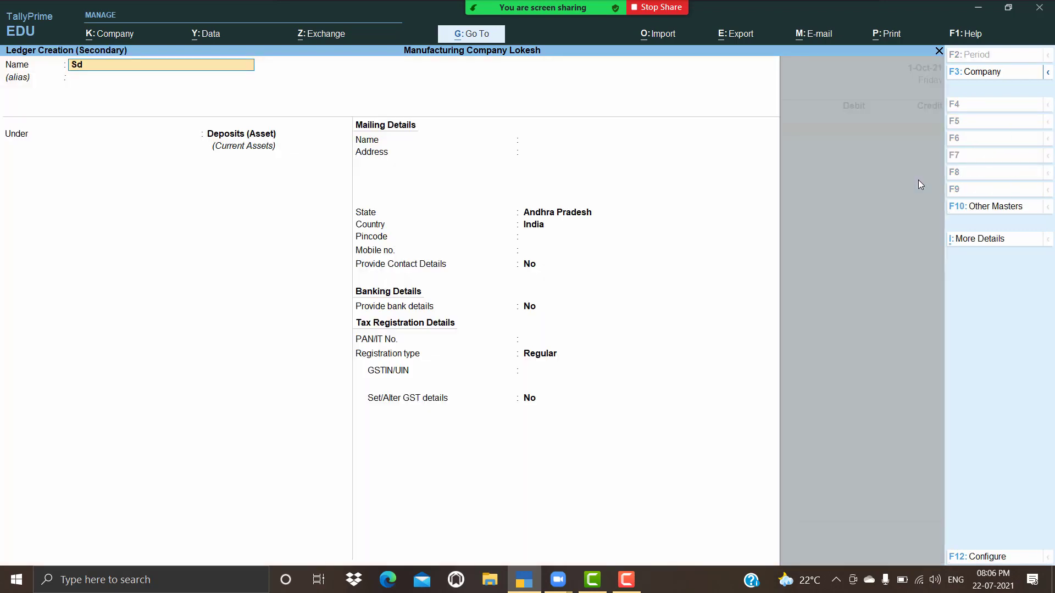
{"action": "type", "text": " Telephone Bill"}
{"action": "key", "text": "Return"}
{"action": "key", "text": "Return"}
{"action": "key", "text": "Return"}
{"action": "key", "text": "Return"}
{"action": "key", "text": "Return"}
{"action": "key", "text": "Return"}
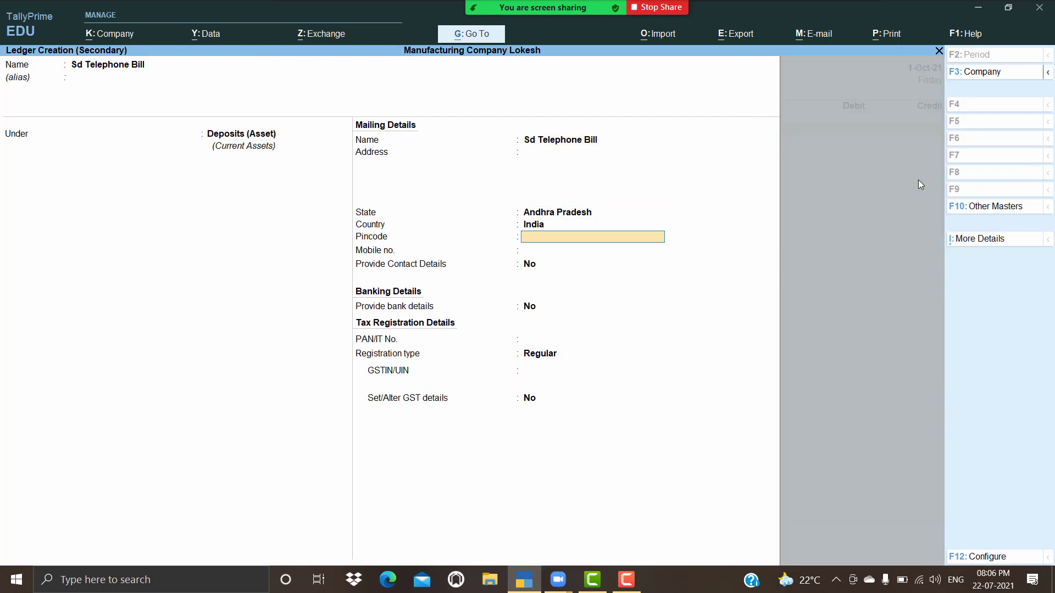
{"action": "key", "text": "Return"}
{"action": "key", "text": "Return"}
{"action": "key", "text": "Return"}
{"action": "key", "text": "Return"}
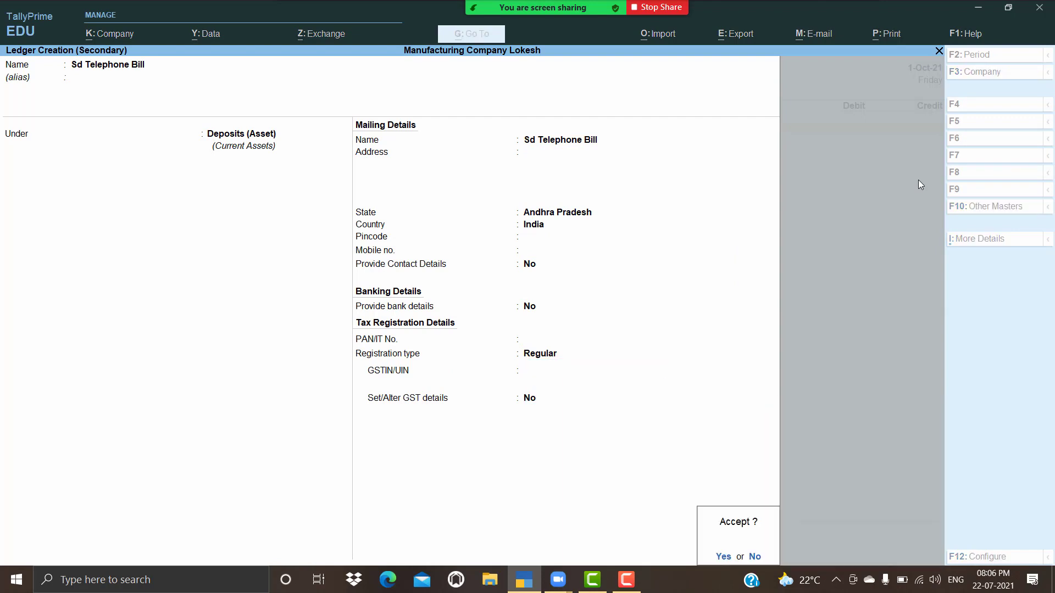
{"action": "key", "text": "Return"}
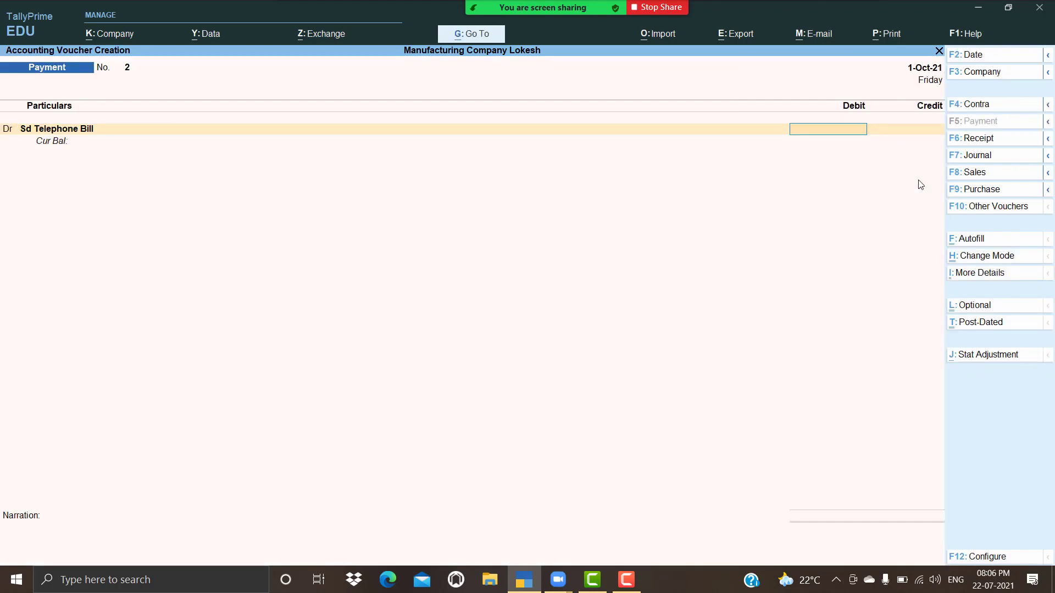
Debit Sd Telephone Bill with 6,000 and select Hdfc Bank as the credit account.
{"action": "type", "text": "6000"}
{"action": "key", "text": "Return"}
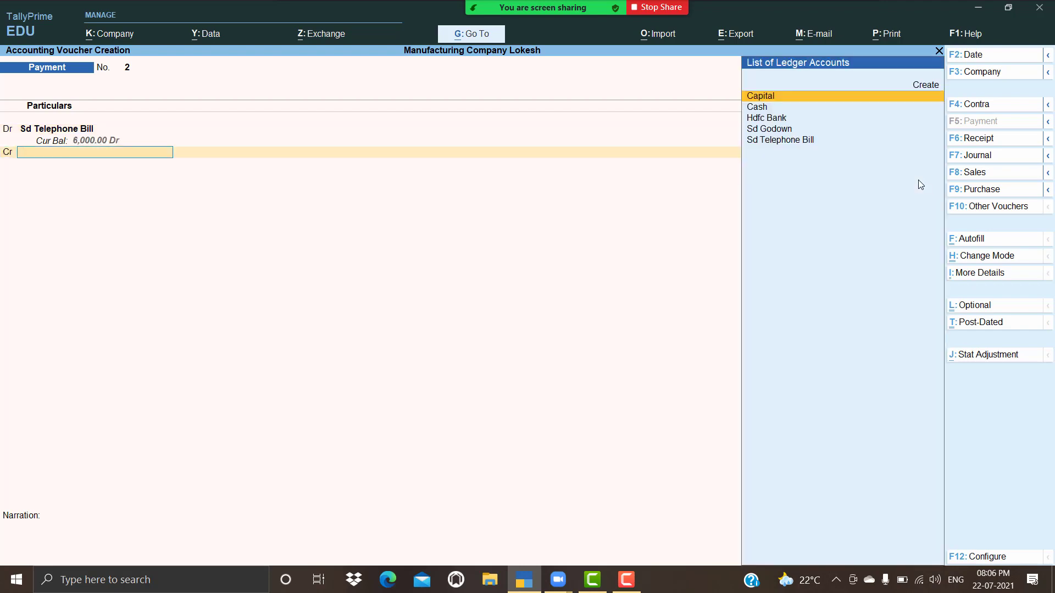
{"action": "type", "text": "H"}
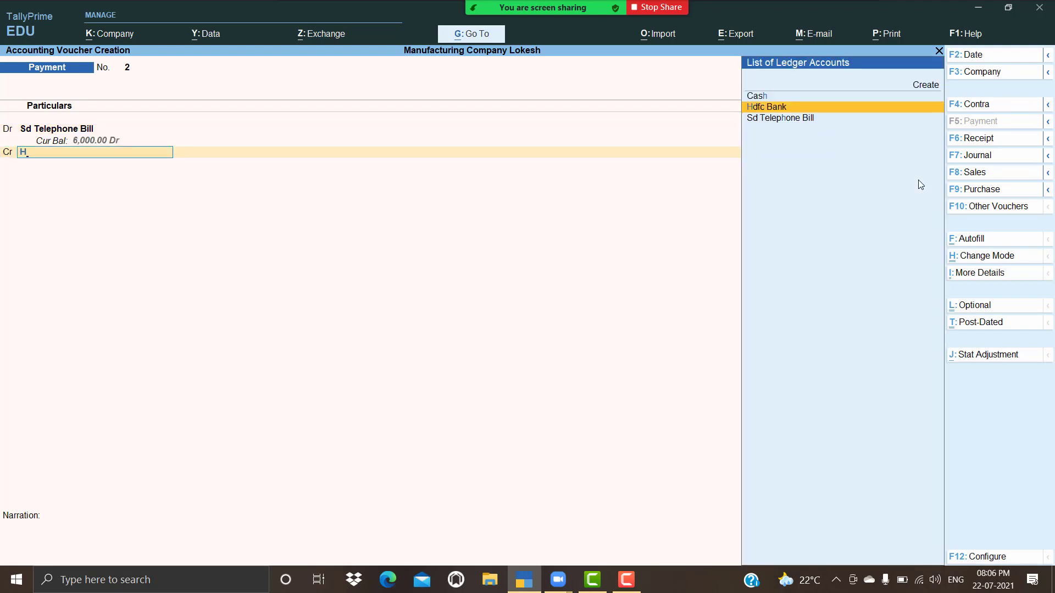
{"action": "key", "text": "Return"}
Accept the Cheque bank allocation of 6,000 without an instrument number and save the telephone deposit payment without a narration.
{"action": "key", "text": "Return"}
{"action": "key", "text": "Return"}
{"action": "key", "text": "Return"}
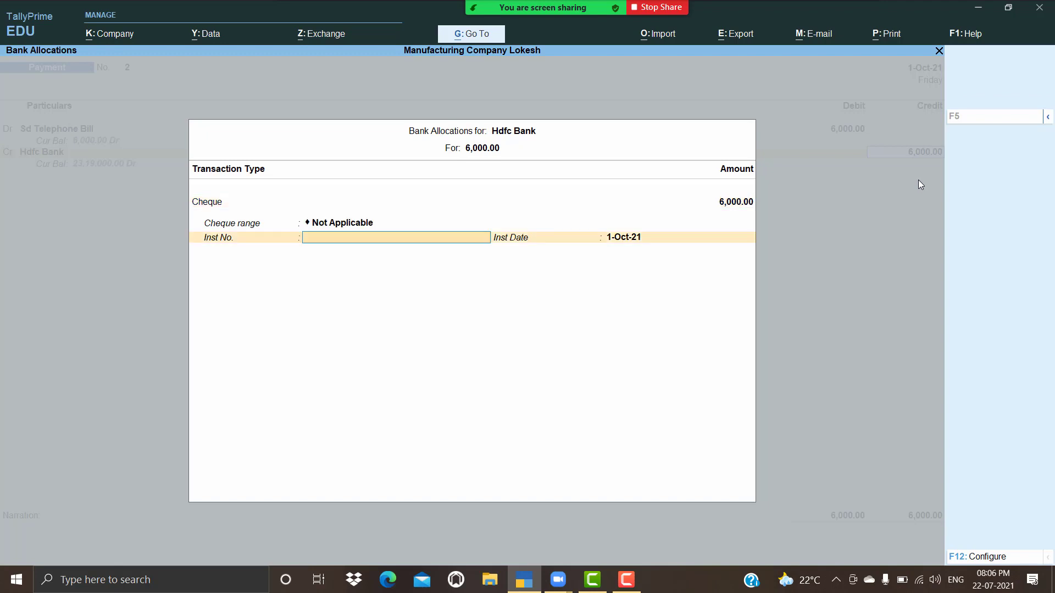
{"action": "key", "text": "Return"}
{"action": "key", "text": "Return"}
{"action": "key", "text": "Return"}
{"action": "key", "text": "Return"}
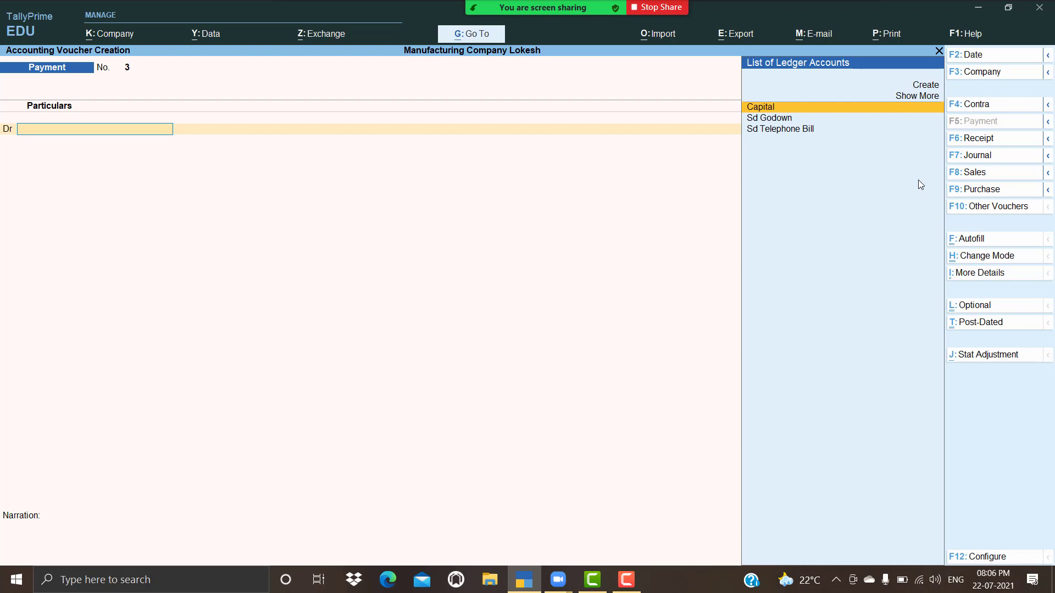
Create a Static Electricity Resistant Gloves ledger under Fixed Assets with default GST details in a new payment, and debit it with 40,000.
{"action": "key", "text": "alt+c"}
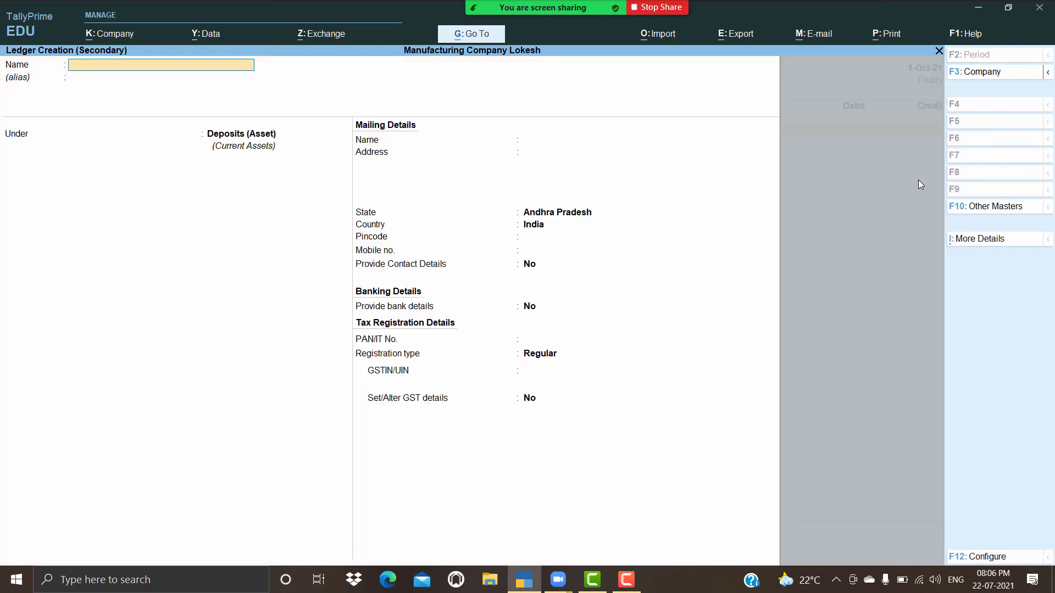
{"action": "type", "text": "Static Electricity Resistant Gloves"}
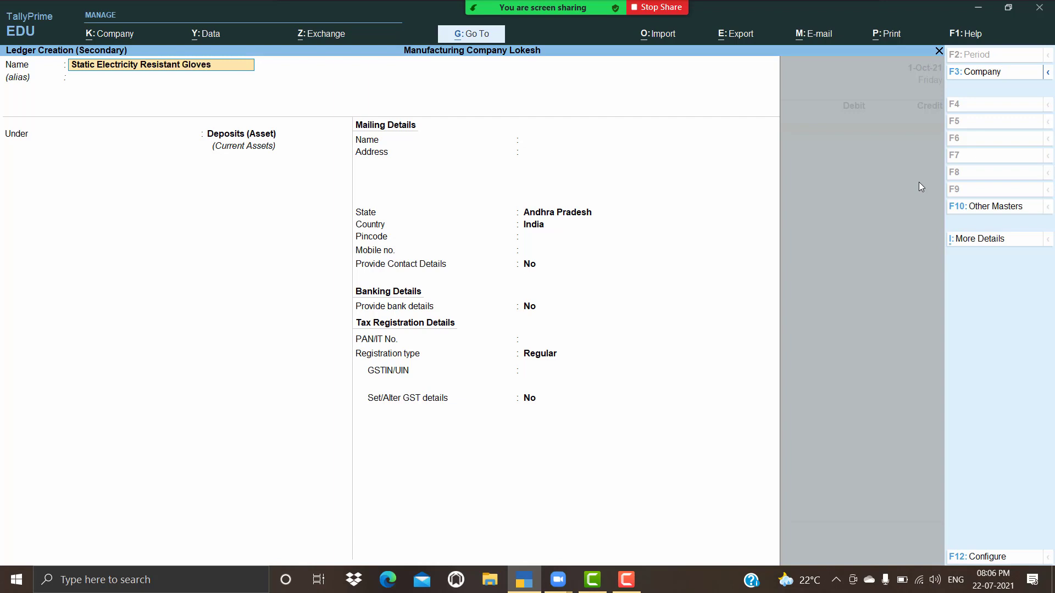
{"action": "key", "text": "Return"}
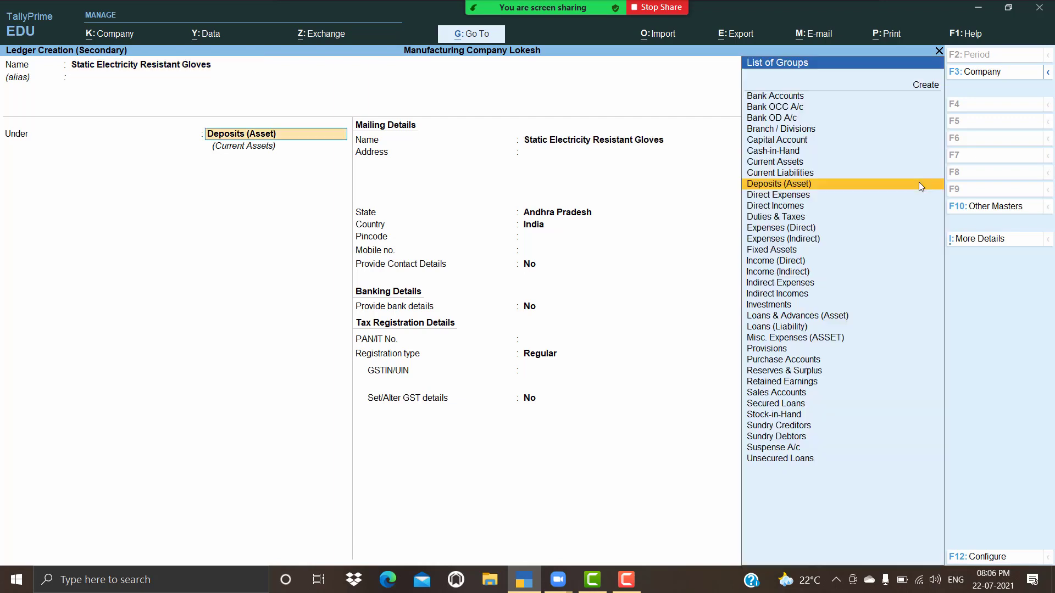
{"action": "type", "text": "f"}
{"action": "key", "text": "Return"}
{"action": "key", "text": "Return"}
{"action": "key", "text": "Return"}
{"action": "key", "text": "Return"}
{"action": "key", "text": "Return"}
{"action": "key", "text": "Return"}
{"action": "key", "text": "Return"}
{"action": "key", "text": "Return"}
{"action": "key", "text": "Return"}
{"action": "key", "text": "Return"}
{"action": "key", "text": "Return"}
{"action": "key", "text": "Return"}
{"action": "key", "text": "Return"}
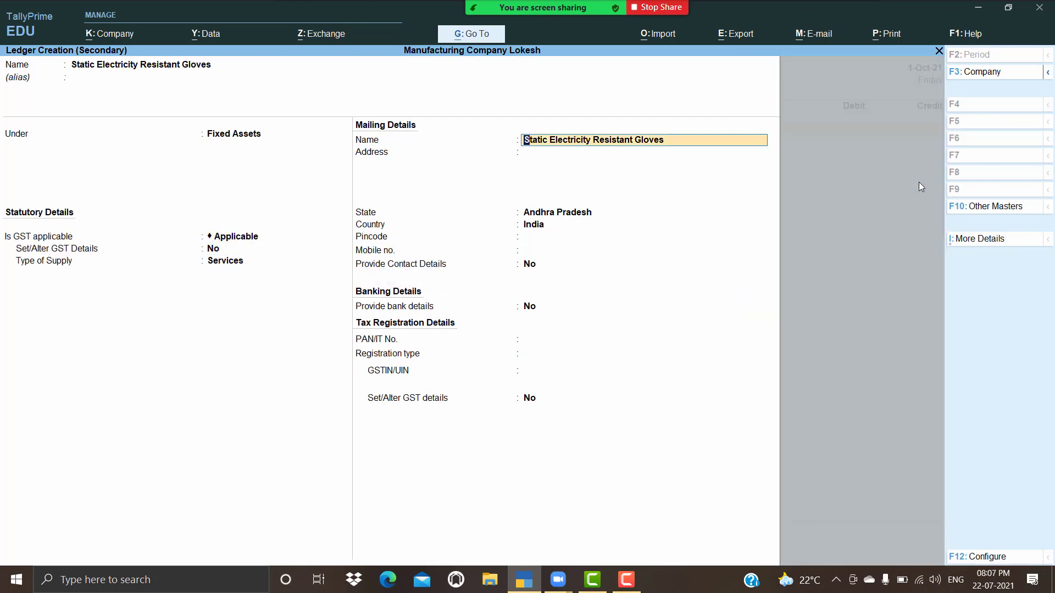
{"action": "key", "text": "Return"}
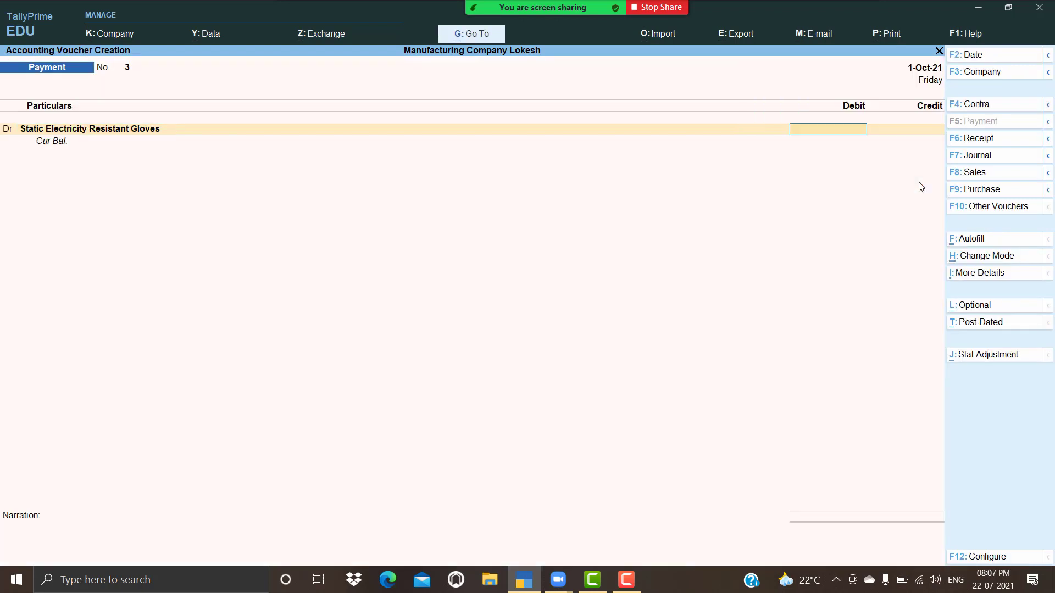
{"action": "type", "text": "40000"}
{"action": "key", "text": "Return"}
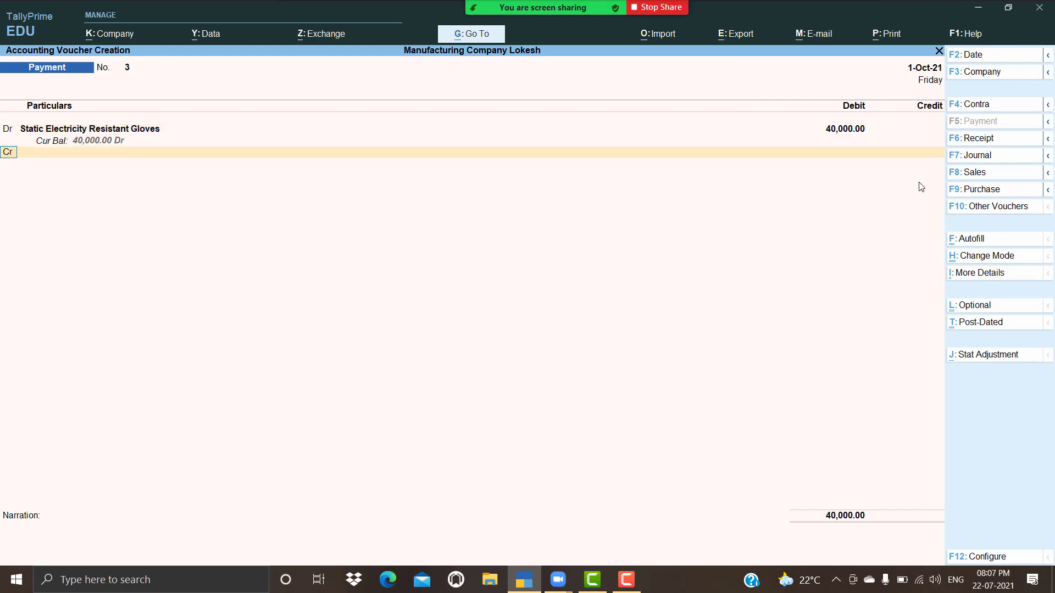
Add a second debit line with a new Voltage Testing Meter ledger under Fixed Assets, and debit it with 30,000.
{"action": "key", "text": "d"}
{"action": "key", "text": "Return"}
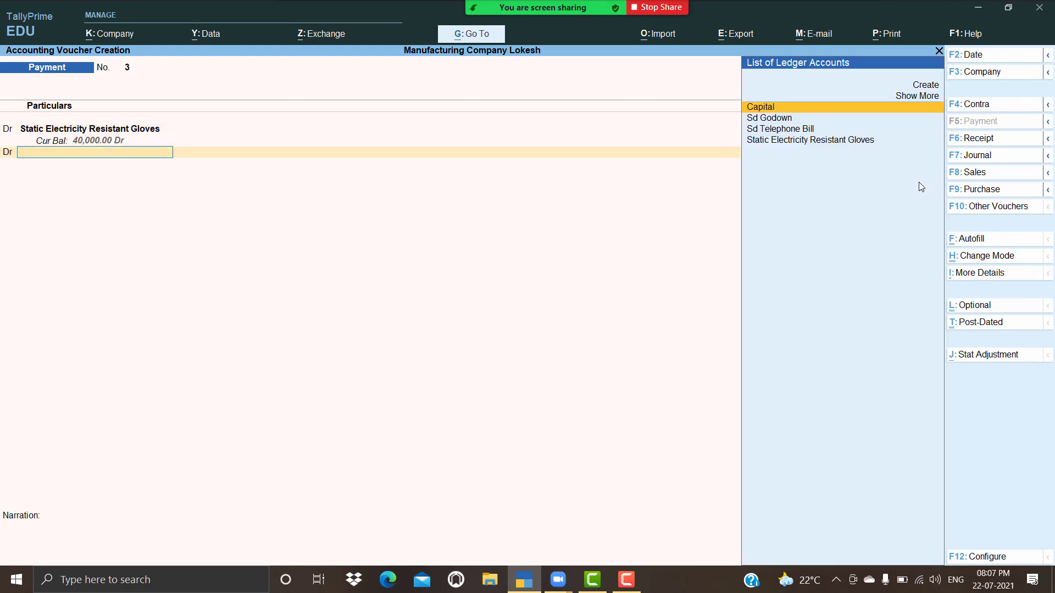
{"action": "key", "text": "alt+c"}
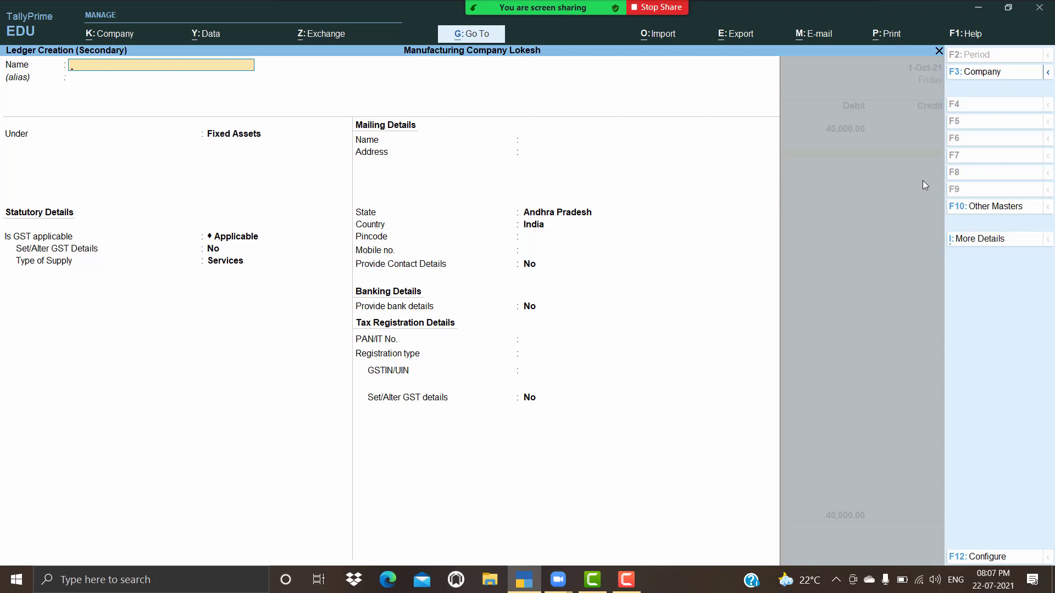
{"action": "type", "text": "Voltage Testing Meter"}
{"action": "key", "text": "Return"}
{"action": "key", "text": "Return"}
{"action": "key", "text": "Return"}
{"action": "key", "text": "Return"}
{"action": "key", "text": "Return"}
{"action": "key", "text": "Return"}
{"action": "key", "text": "Return"}
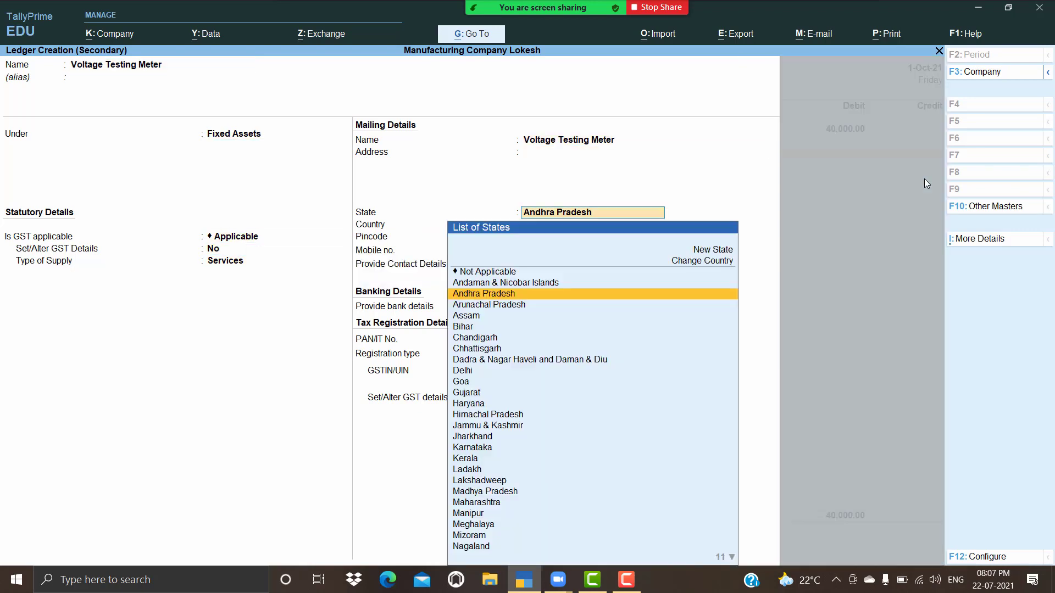
{"action": "key", "text": "Return"}
{"action": "key", "text": "Return"}
{"action": "key", "text": "Return"}
{"action": "key", "text": "Return"}
{"action": "key", "text": "Return"}
{"action": "key", "text": "Return"}
{"action": "key", "text": "Return"}
{"action": "key", "text": "Return"}
{"action": "key", "text": "Return"}
{"action": "key", "text": "Return"}
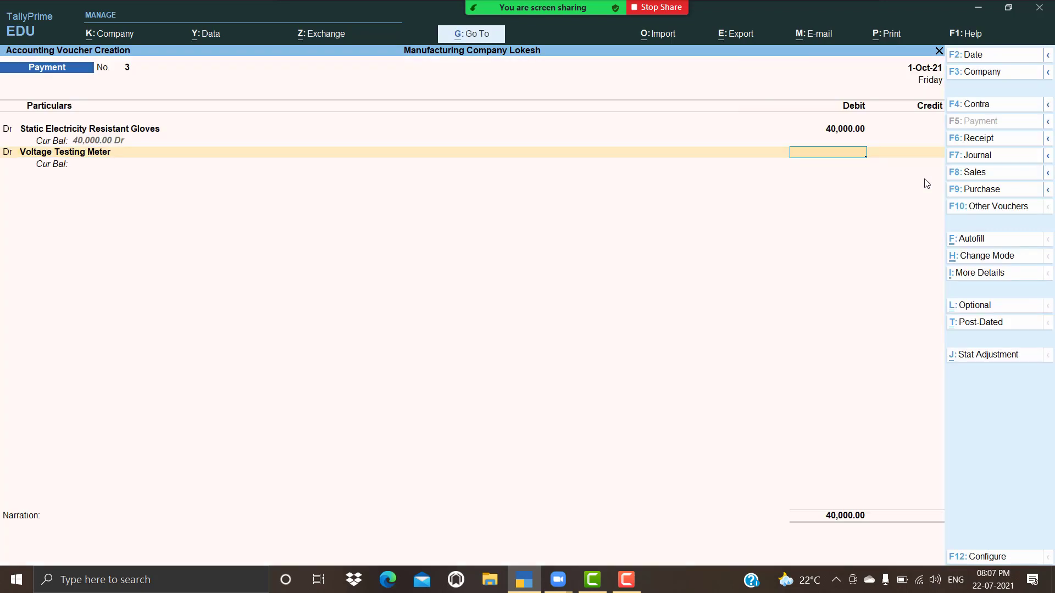
{"action": "type", "text": "30000"}
{"action": "key", "text": "Return"}
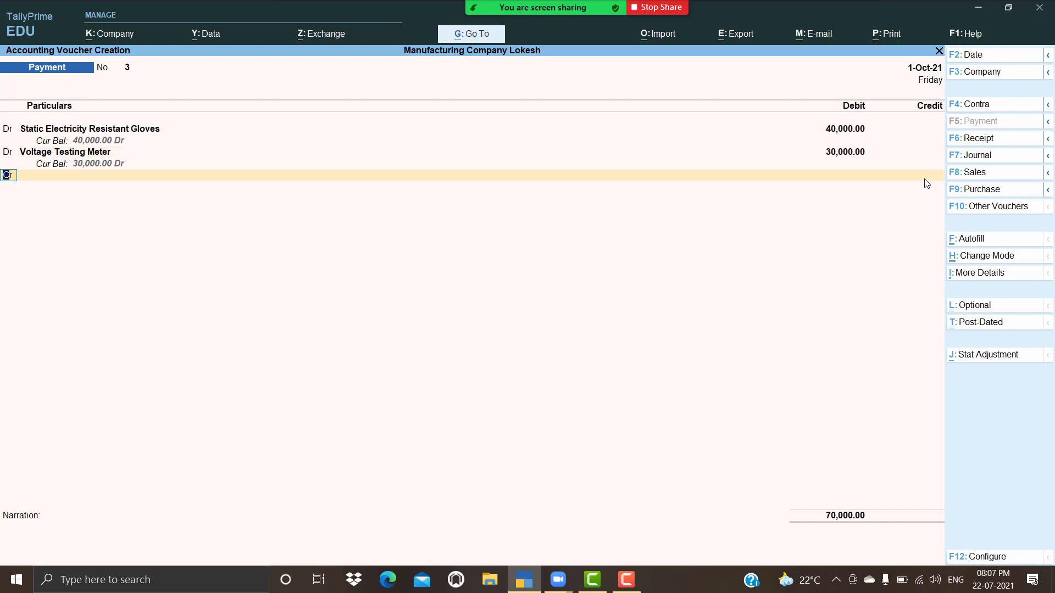
Add a third debit line with a new Electrical Fittings ledger under Fixed Assets, and debit it with 20,000.
{"action": "key", "text": "Return"}
{"action": "key", "text": "alt+c"}
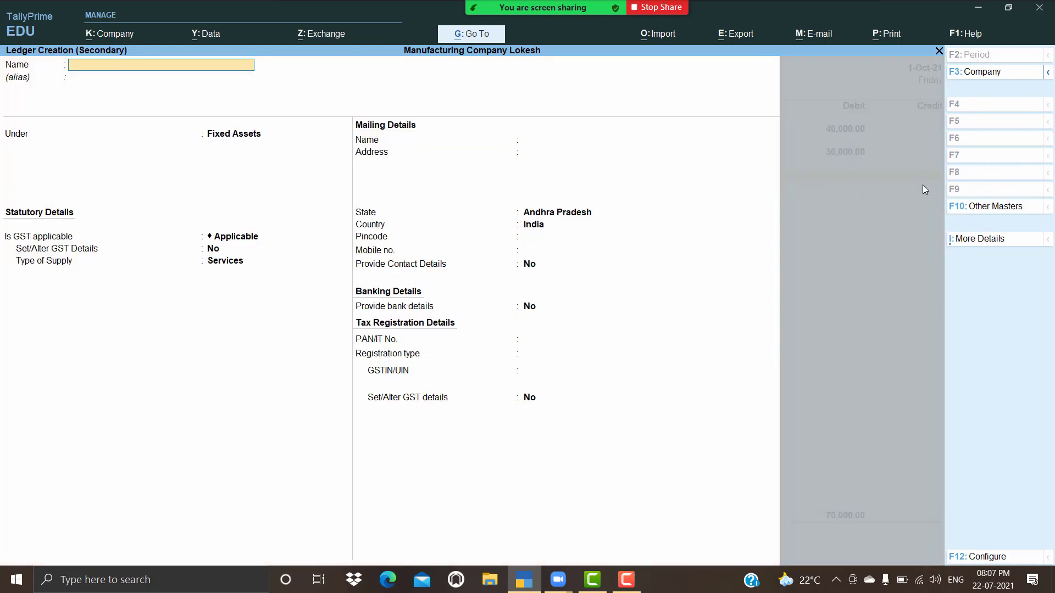
{"action": "type", "text": "Electrical Gittin"}
{"action": "key", "text": "BackSpace"}
{"action": "key", "text": "BackSpace"}
{"action": "key", "text": "BackSpace"}
{"action": "key", "text": "BackSpace"}
{"action": "key", "text": "BackSpace"}
{"action": "key", "text": "BackSpace"}
{"action": "key", "text": "BackSpace"}
{"action": "key", "text": "BackSpace"}
{"action": "type", "text": "fittings"}
{"action": "key", "text": "Return"}
{"action": "key", "text": "Return"}
{"action": "key", "text": "Return"}
{"action": "key", "text": "Return"}
{"action": "key", "text": "Return"}
{"action": "key", "text": "Return"}
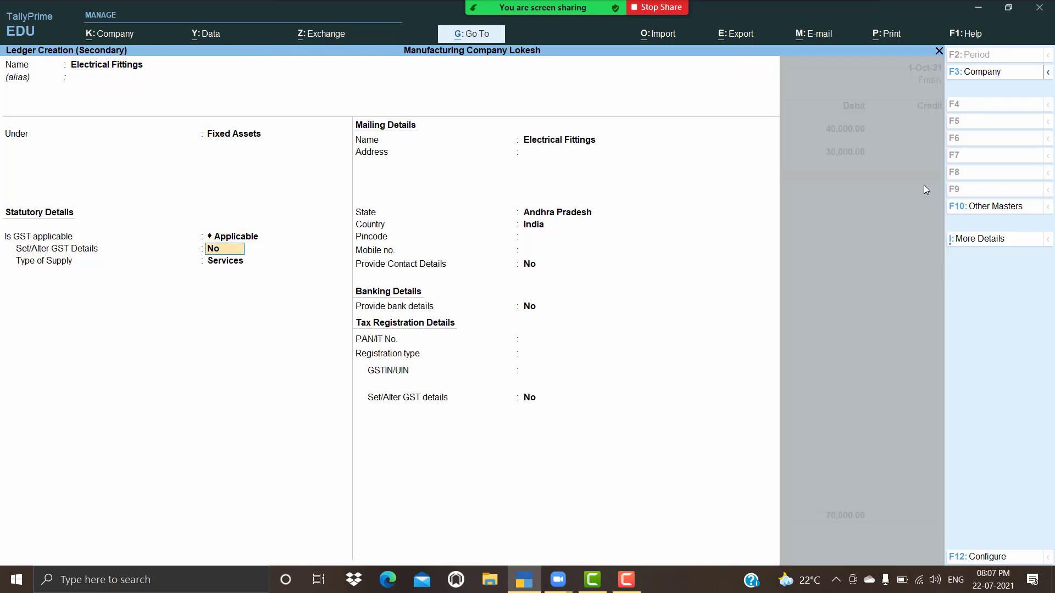
{"action": "key", "text": "Return"}
{"action": "key", "text": "Return"}
{"action": "key", "text": "Return"}
{"action": "key", "text": "Return"}
{"action": "key", "text": "Return"}
{"action": "key", "text": "Return"}
{"action": "key", "text": "Return"}
{"action": "key", "text": "Return"}
{"action": "key", "text": "Return"}
{"action": "key", "text": "Return"}
{"action": "key", "text": "Return"}
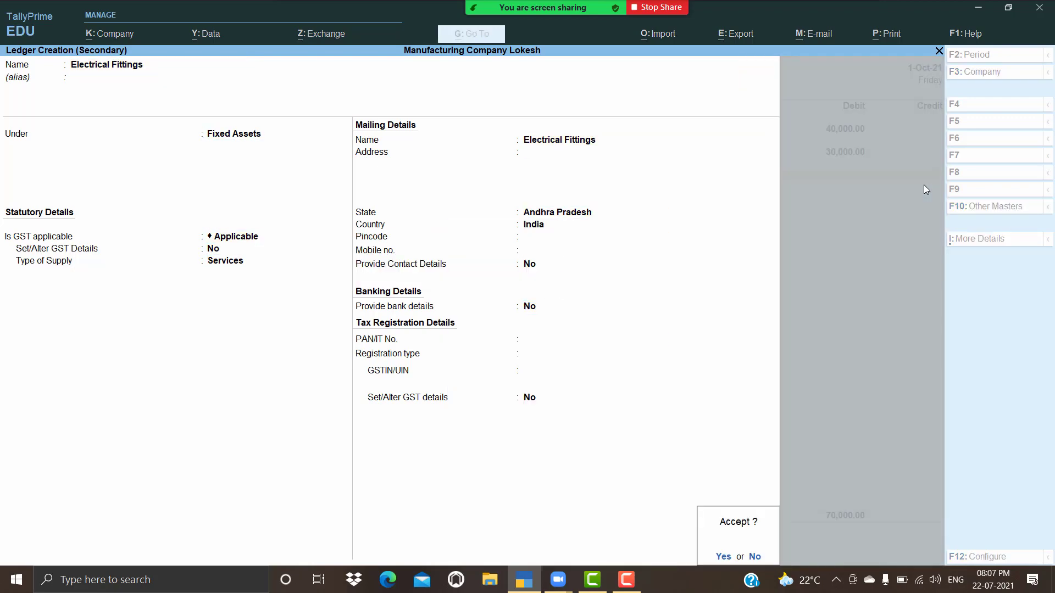
{"action": "key", "text": "BackSpace"}
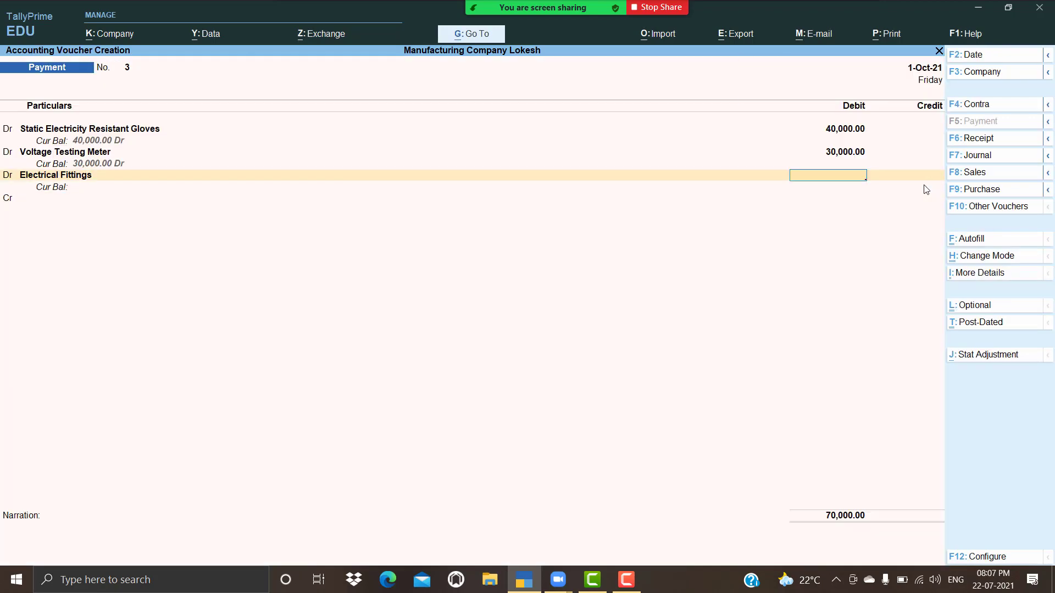
{"action": "type", "text": "20,000"}
{"action": "key", "text": "Return"}
Add a fourth debit line with a new Computer ledger under Fixed Assets, and debit it with 40,000.
{"action": "key", "text": "Return"}
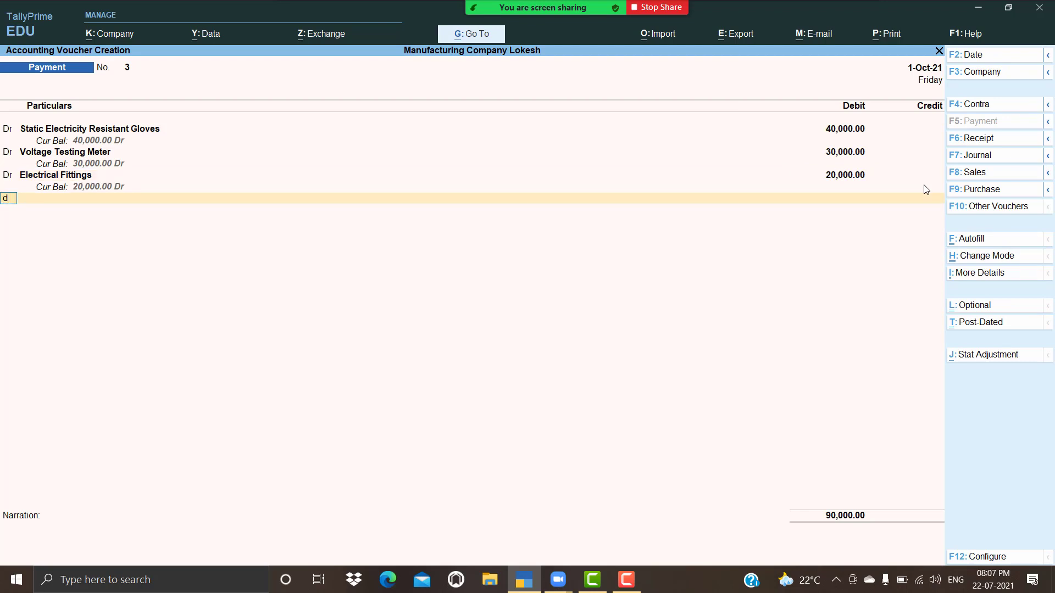
{"action": "key", "text": "alt+c"}
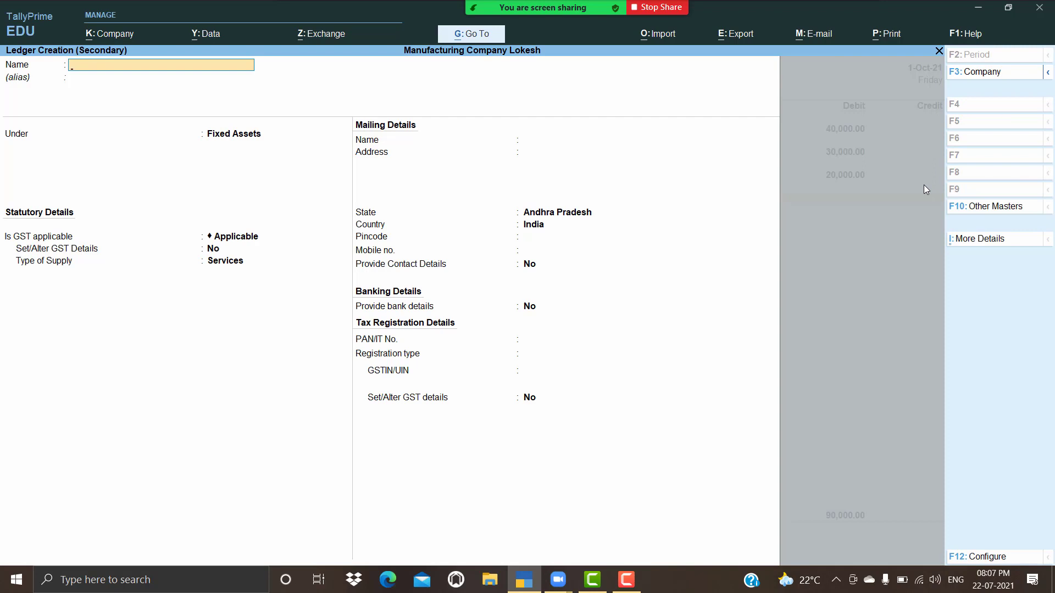
{"action": "type", "text": "Computer"}
{"action": "key", "text": "Return"}
{"action": "key", "text": "Return"}
{"action": "key", "text": "Return"}
{"action": "key", "text": "Return"}
{"action": "key", "text": "Return"}
{"action": "key", "text": "Return"}
{"action": "key", "text": "Return"}
{"action": "key", "text": "Return"}
{"action": "key", "text": "Return"}
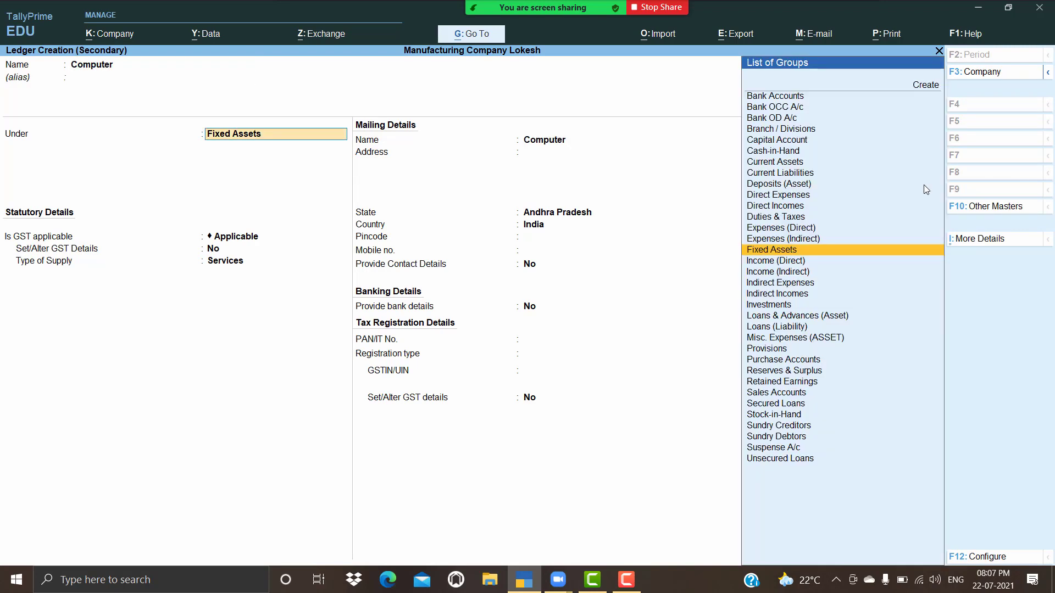
{"action": "key", "text": "Return"}
{"action": "key", "text": "Return"}
{"action": "key", "text": "Return"}
{"action": "key", "text": "Return"}
{"action": "key", "text": "Return"}
{"action": "key", "text": "Return"}
{"action": "key", "text": "Return"}
{"action": "key", "text": "Return"}
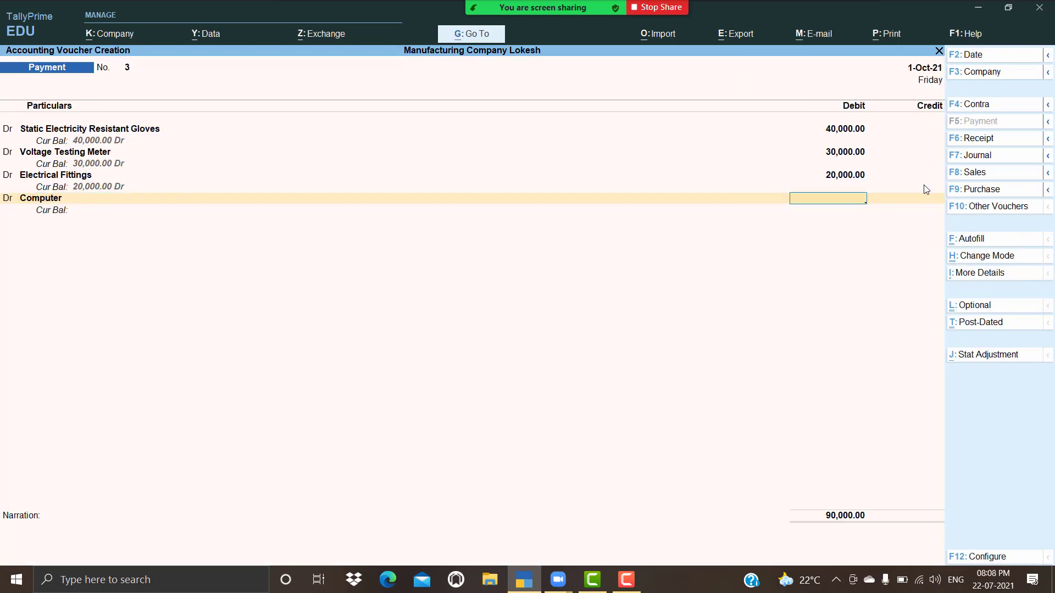
{"action": "type", "text": "40000"}
{"action": "key", "text": "Return"}
Add a fifth debit line with a new Assembling Tables ledger under Fixed Assets, and debit it with 50,000.
{"action": "key", "text": "alt+c"}
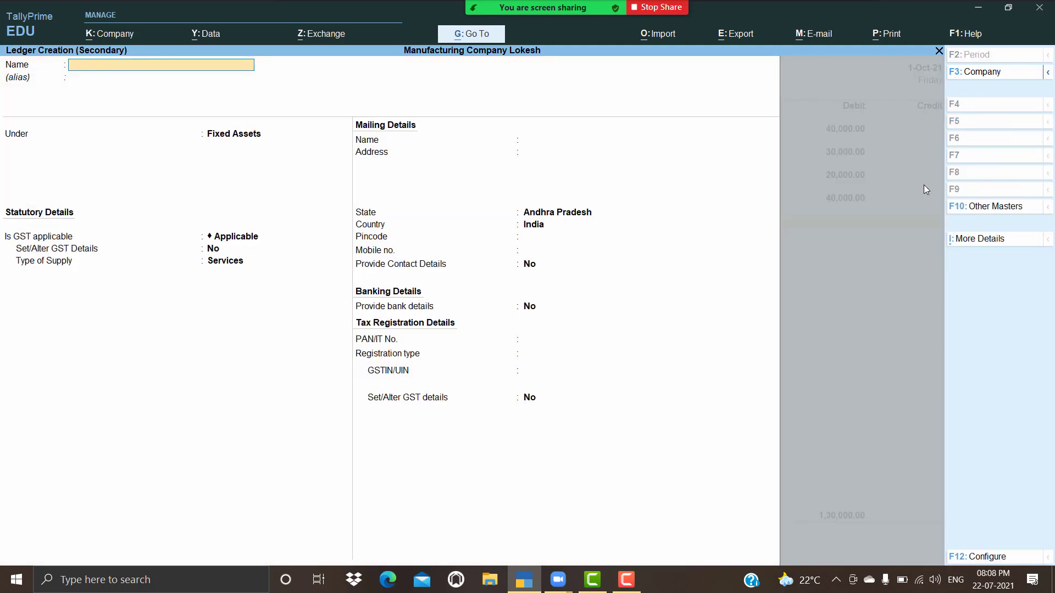
{"action": "type", "text": "Com"}
{"action": "key", "text": "BackSpace"}
{"action": "key", "text": "BackSpace"}
{"action": "key", "text": "BackSpace"}
{"action": "key", "text": "BackSpace"}
{"action": "type", "text": "Assembling Table"}
{"action": "key", "text": "Return"}
{"action": "key", "text": "Return"}
{"action": "key", "text": "Return"}
{"action": "key", "text": "Return"}
{"action": "key", "text": "Return"}
{"action": "key", "text": "Return"}
{"action": "key", "text": "Return"}
{"action": "key", "text": "Return"}
{"action": "key", "text": "Return"}
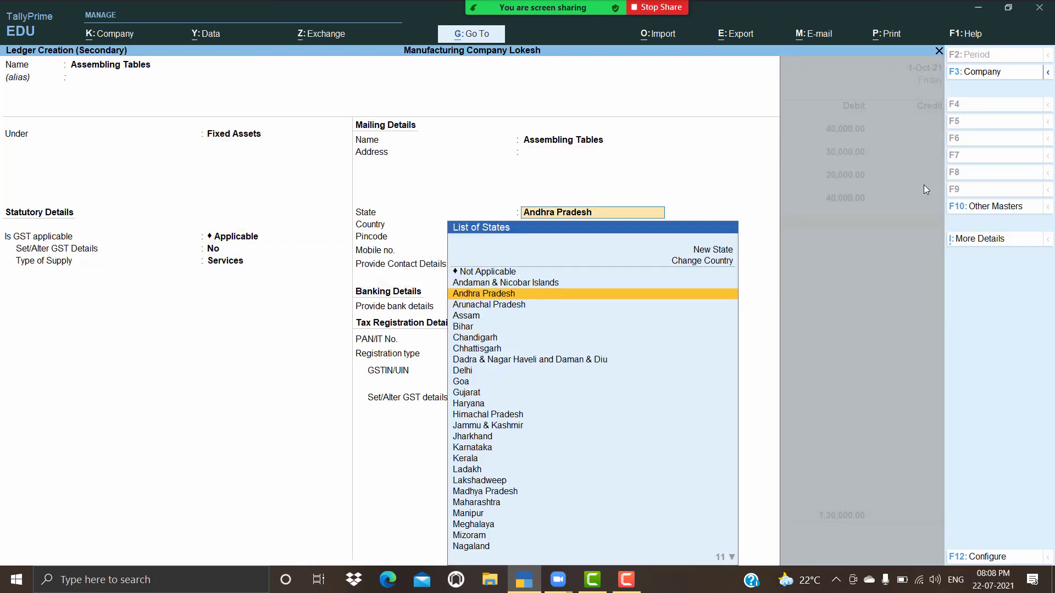
{"action": "key", "text": "Return"}
{"action": "key", "text": "Return"}
{"action": "key", "text": "Return"}
{"action": "key", "text": "Return"}
{"action": "key", "text": "ctrl+a"}
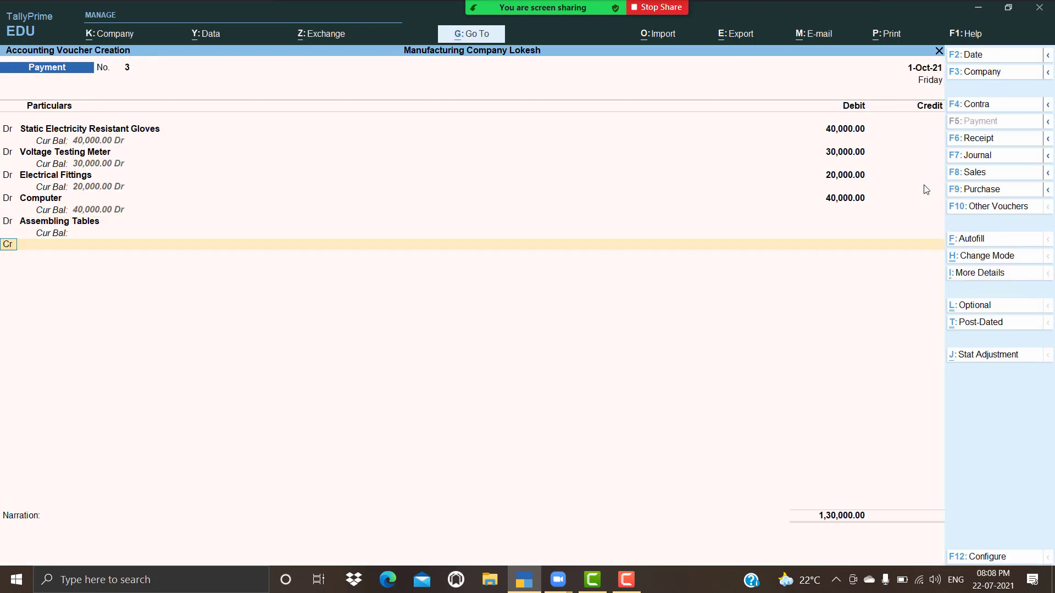
{"action": "key", "text": "BackSpace"}
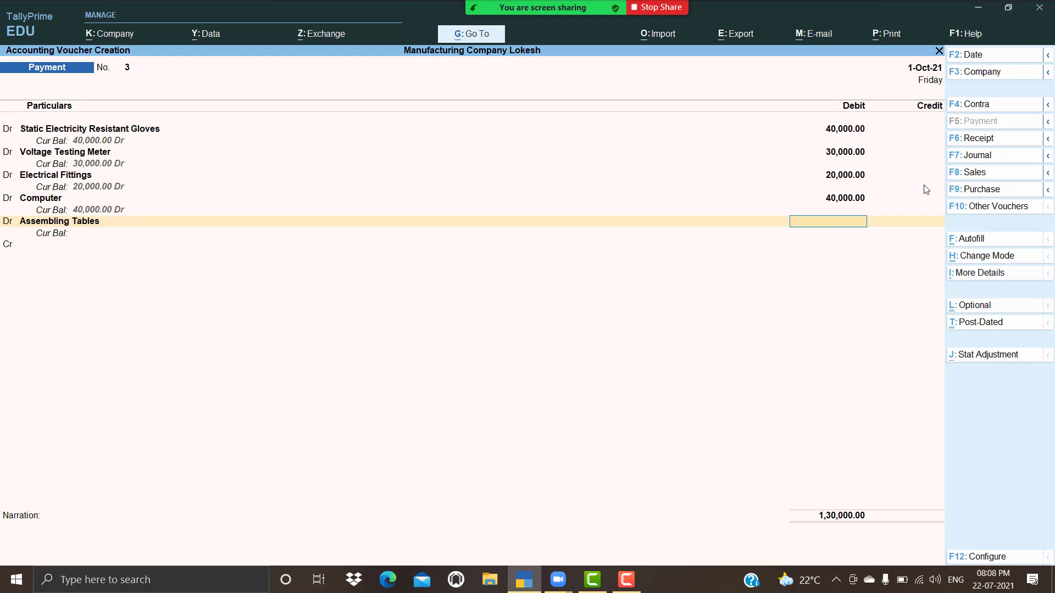
{"action": "type", "text": "50000"}
{"action": "key", "text": "Return"}
Add a sixth debit line with a new Furniture & Fixtures ledger under Fixed Assets, and debit it with 50,000.
{"action": "type", "text": "d"}
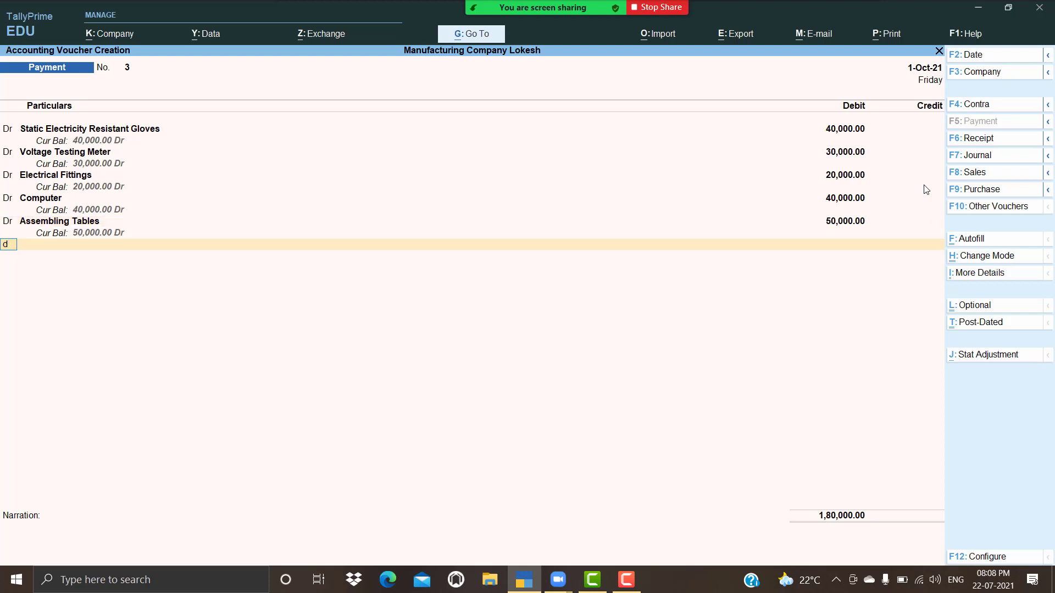
{"action": "key", "text": "Return"}
{"action": "key", "text": "alt+c"}
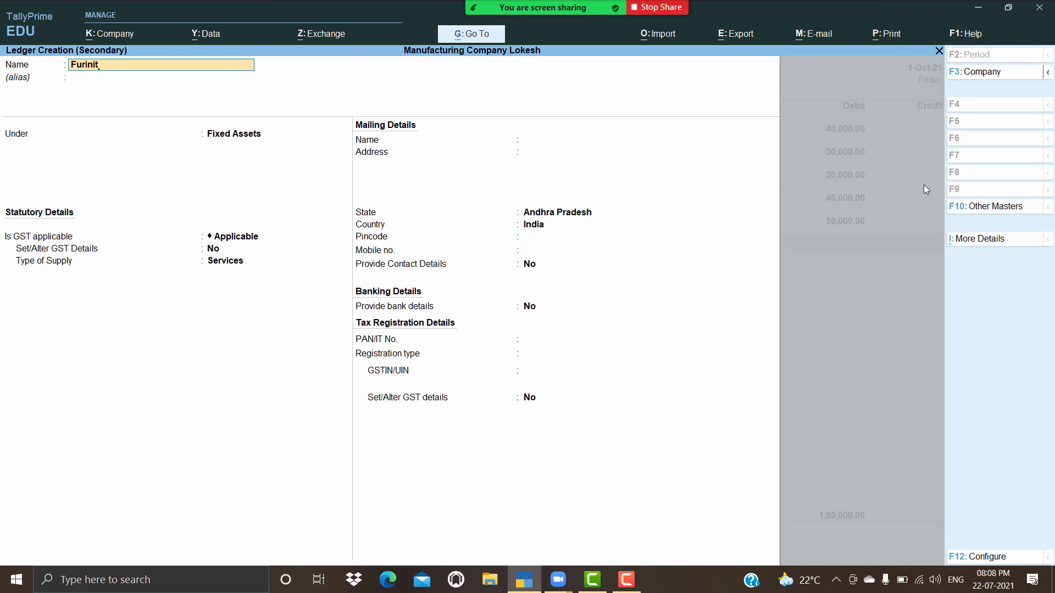
{"action": "key", "text": "BackSpace"}
{"action": "key", "text": "BackSpace"}
{"action": "key", "text": "BackSpace"}
{"action": "key", "text": "BackSpace"}
{"action": "type", "text": "niture & Fixtures"}
{"action": "key", "text": "Return"}
{"action": "key", "text": "Return"}
{"action": "key", "text": "Return"}
{"action": "key", "text": "Return"}
{"action": "key", "text": "Return"}
{"action": "key", "text": "Return"}
{"action": "key", "text": "Return"}
{"action": "key", "text": "Return"}
{"action": "key", "text": "Return"}
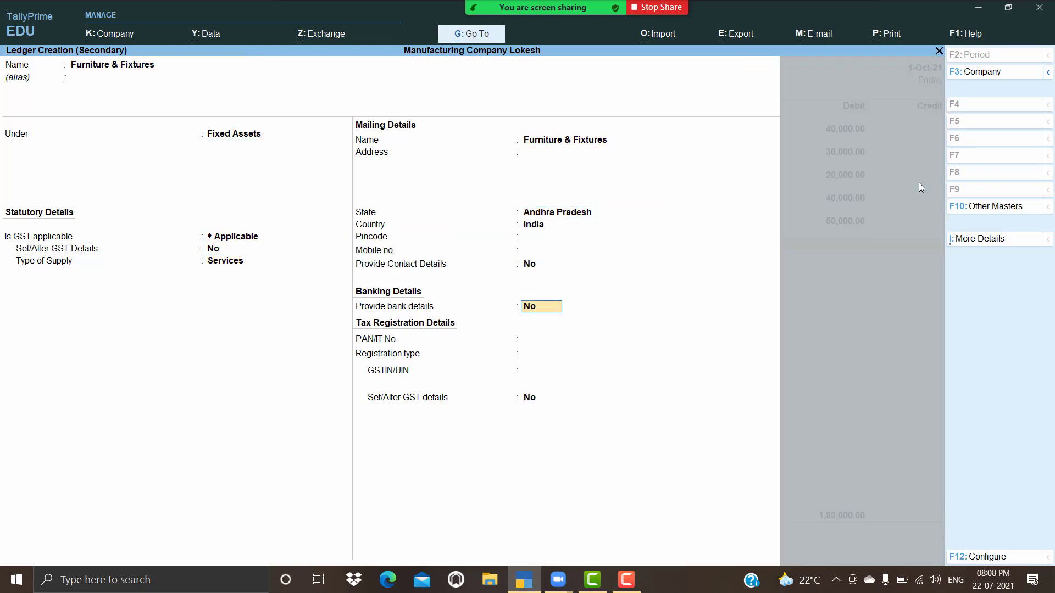
{"action": "key", "text": "Return"}
{"action": "key", "text": "Return"}
{"action": "key", "text": "Return"}
{"action": "key", "text": "Return"}
{"action": "key", "text": "Return"}
{"action": "type", "text": "5"}
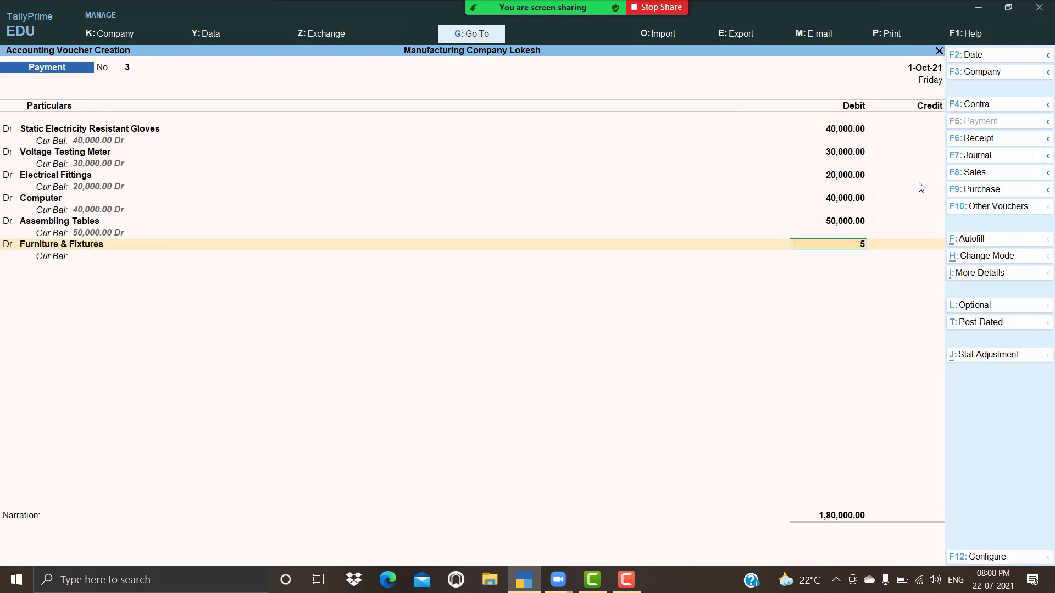
{"action": "type", "text": "0000"}
{"action": "key", "text": "Return"}
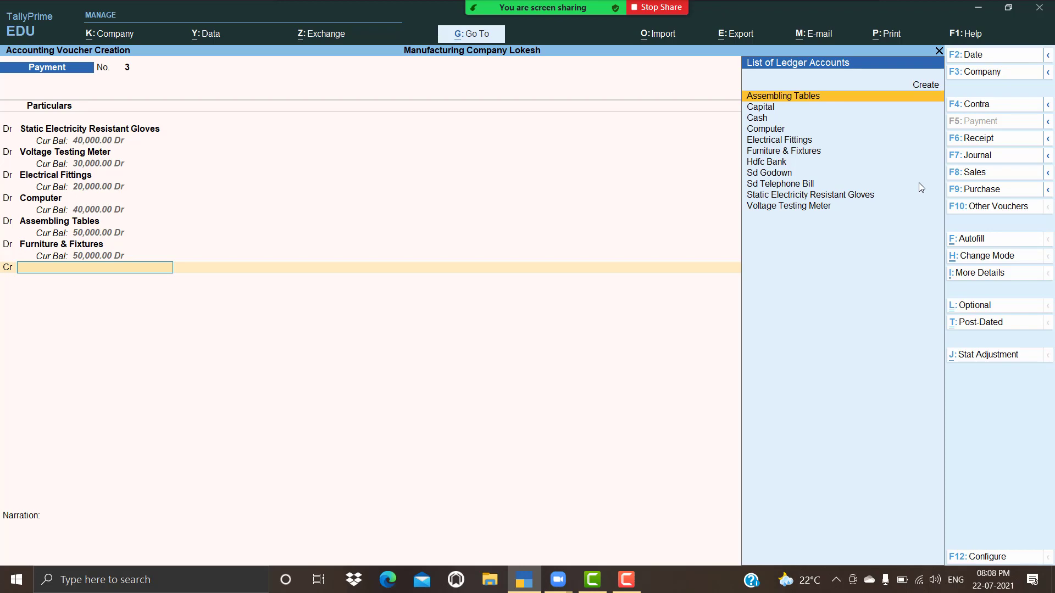
Credit Hdfc Bank with 2,30,000 by Cheque without an instrument number, and save the fixed assets payment without a narration.
{"action": "type", "text": "b"}
{"action": "key", "text": "Return"}
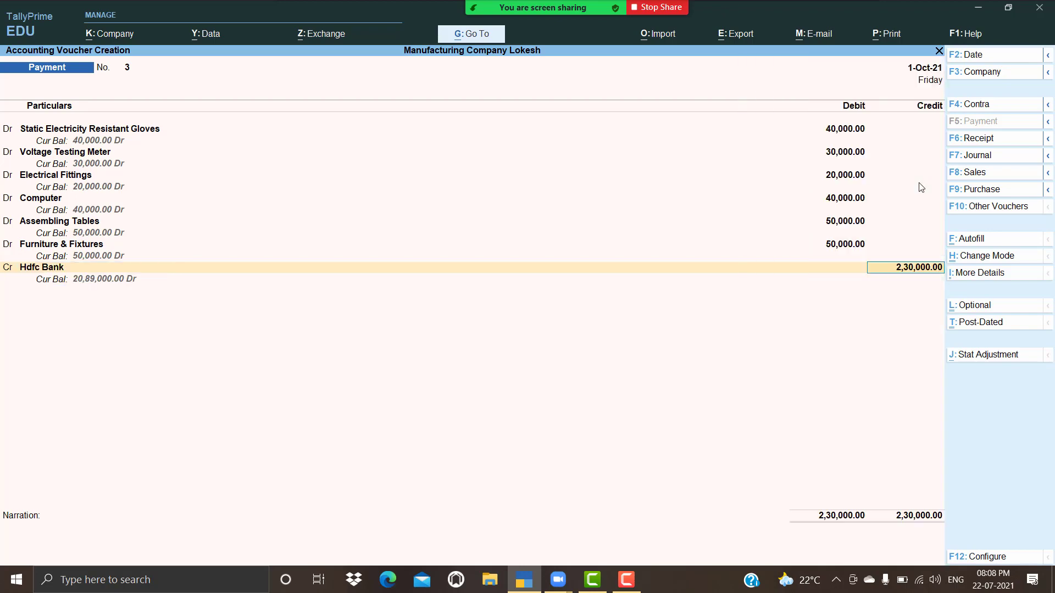
{"action": "key", "text": "Return"}
{"action": "key", "text": "Return"}
{"action": "key", "text": "Return"}
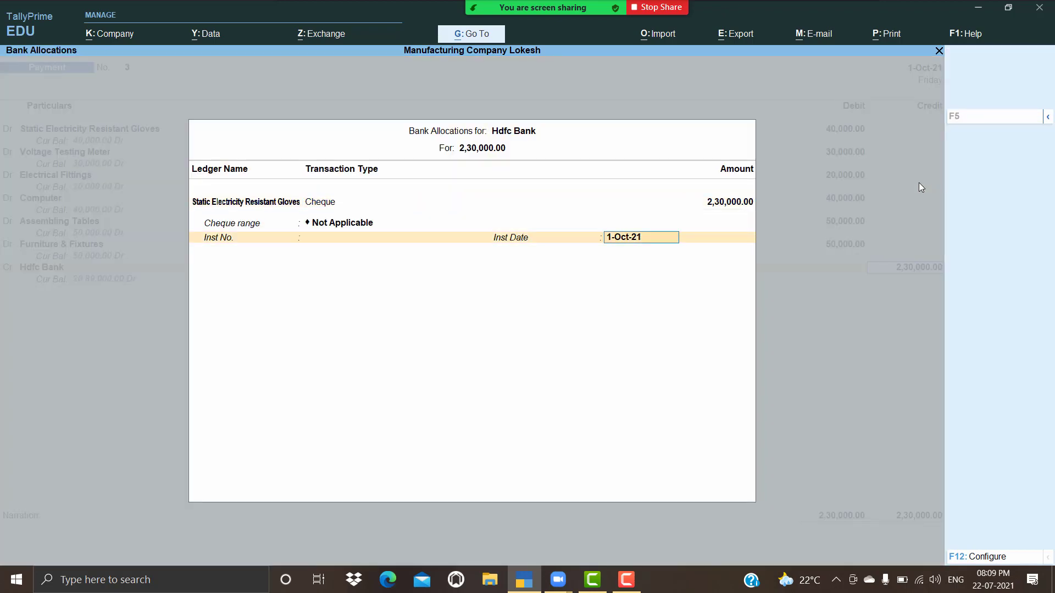
{"action": "key", "text": "Return"}
{"action": "key", "text": "Return"}
{"action": "key", "text": "Return"}
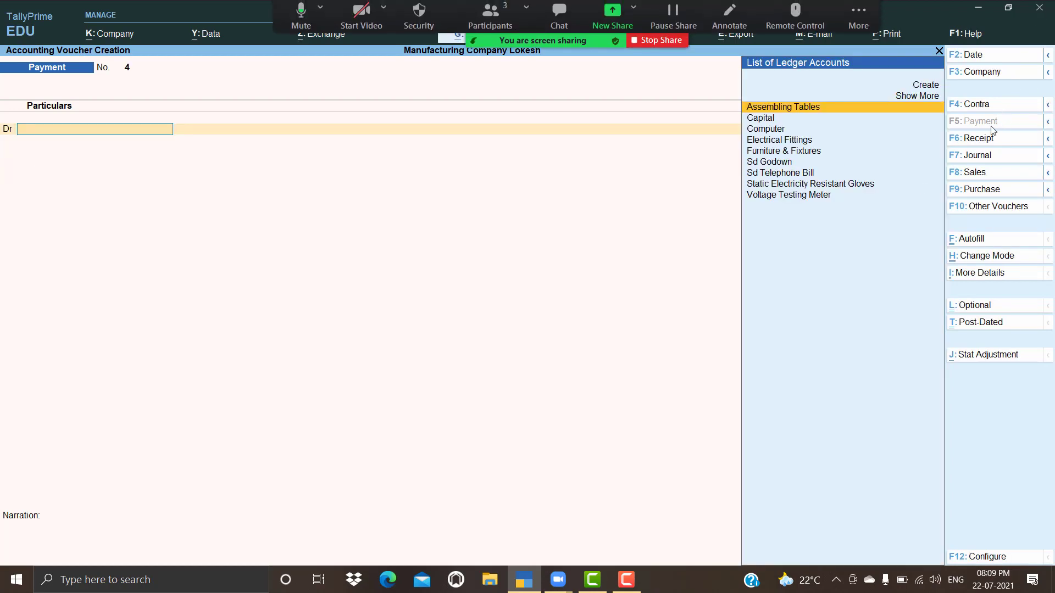
Start a contra voucher and credit Hdfc Bank with 80,000, accepting the default bank allocation.
{"action": "left_click", "coordinate": [977, 110]}
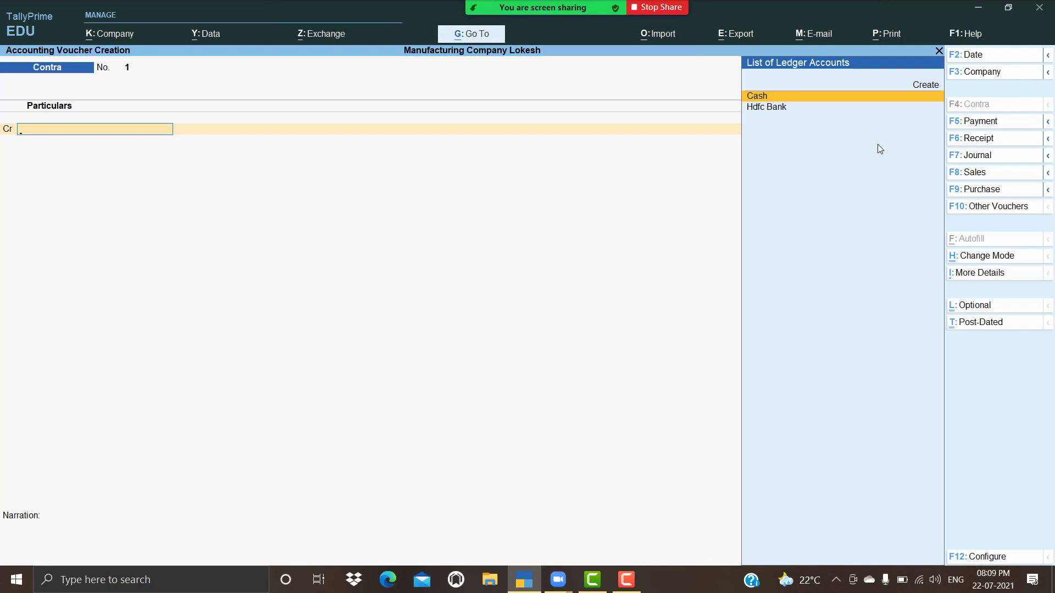
{"action": "type", "text": "H"}
{"action": "key", "text": "Return"}
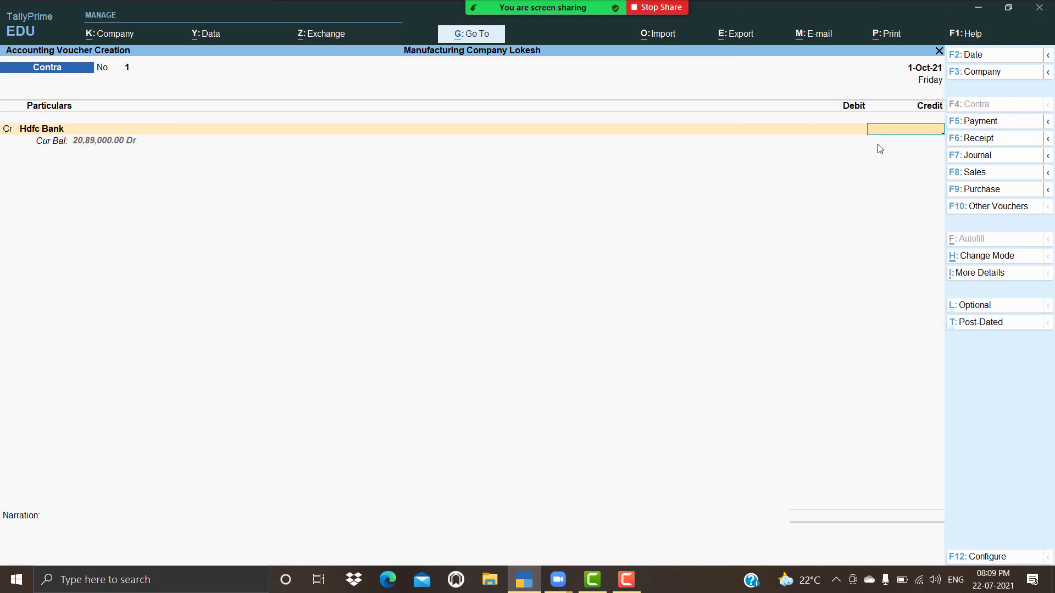
{"action": "type", "text": "80000"}
{"action": "key", "text": "Return"}
{"action": "key", "text": "Return"}
{"action": "key", "text": "Return"}
{"action": "key", "text": "Return"}
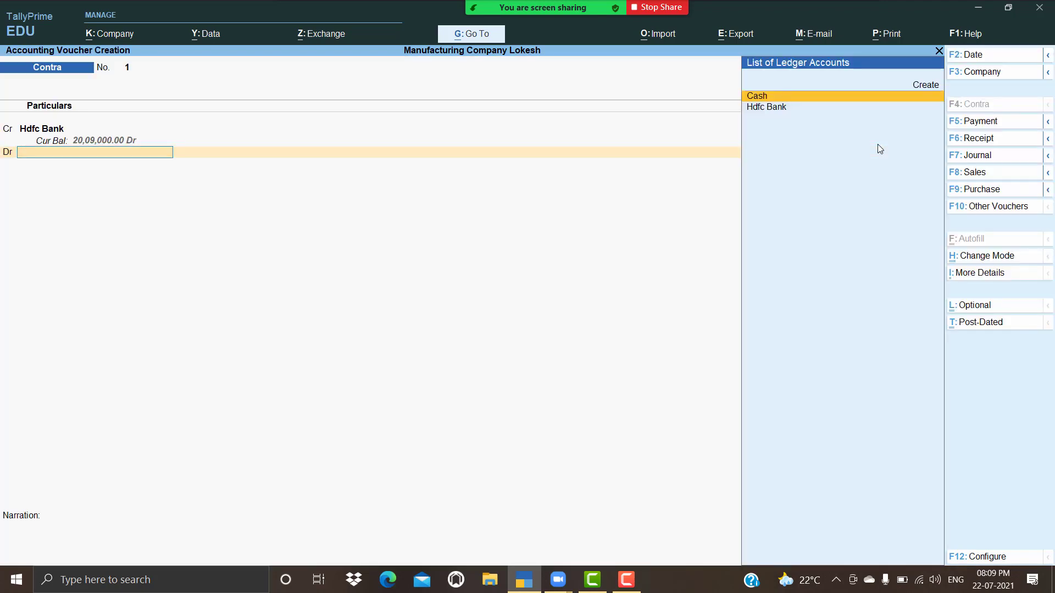
Debit Cash with 50,000 in the contra voucher.
{"action": "type", "text": "c"}
{"action": "key", "text": "Return"}
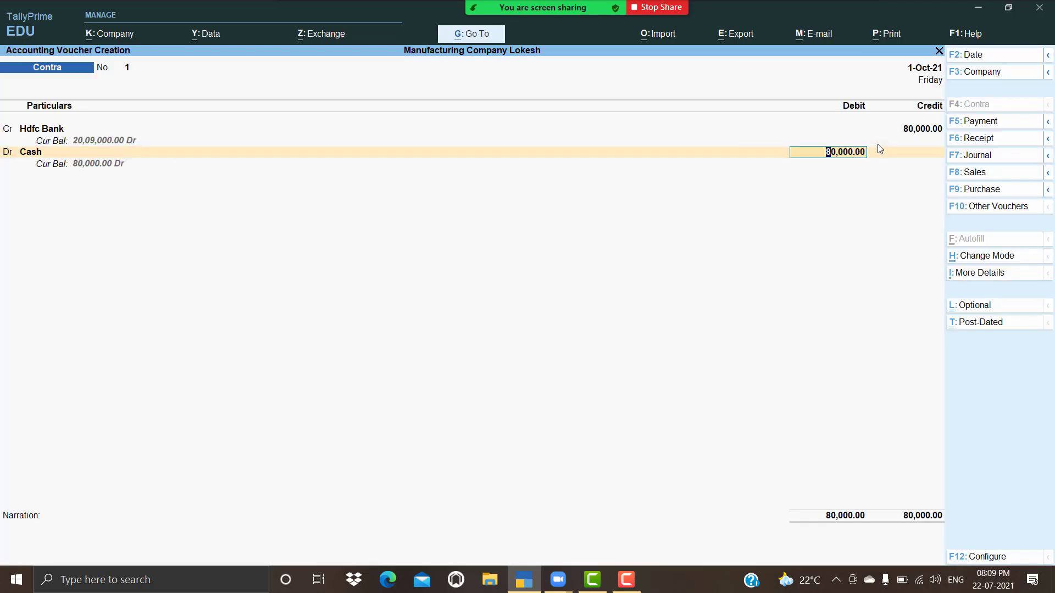
{"action": "type", "text": "50000"}
{"action": "key", "text": "Return"}
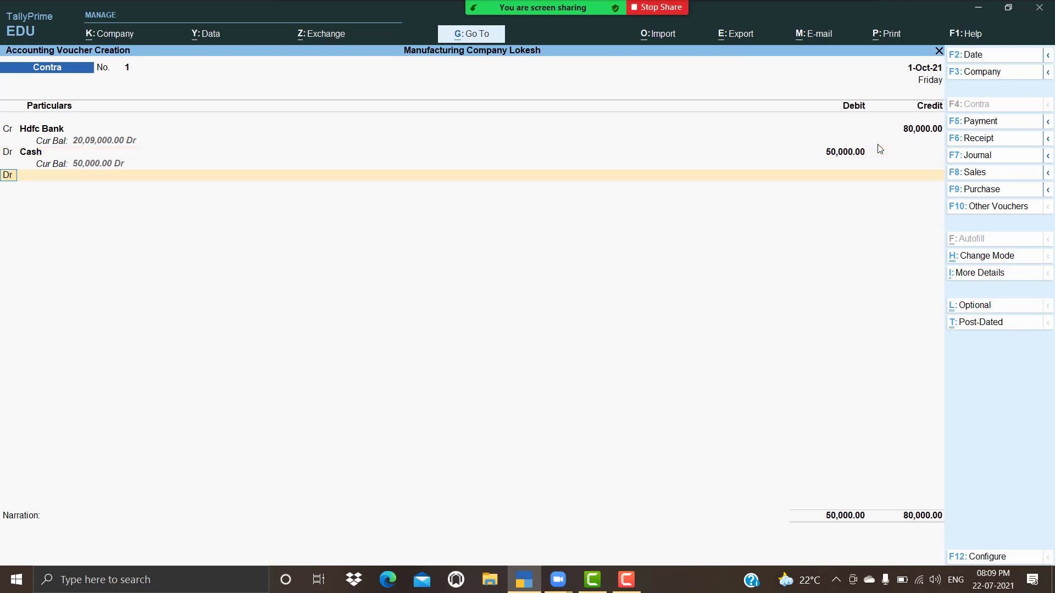
Add a second debit line to the contra voucher with a new Petty Cash ledger under Cash-in-Hand.
{"action": "key", "text": "Return"}
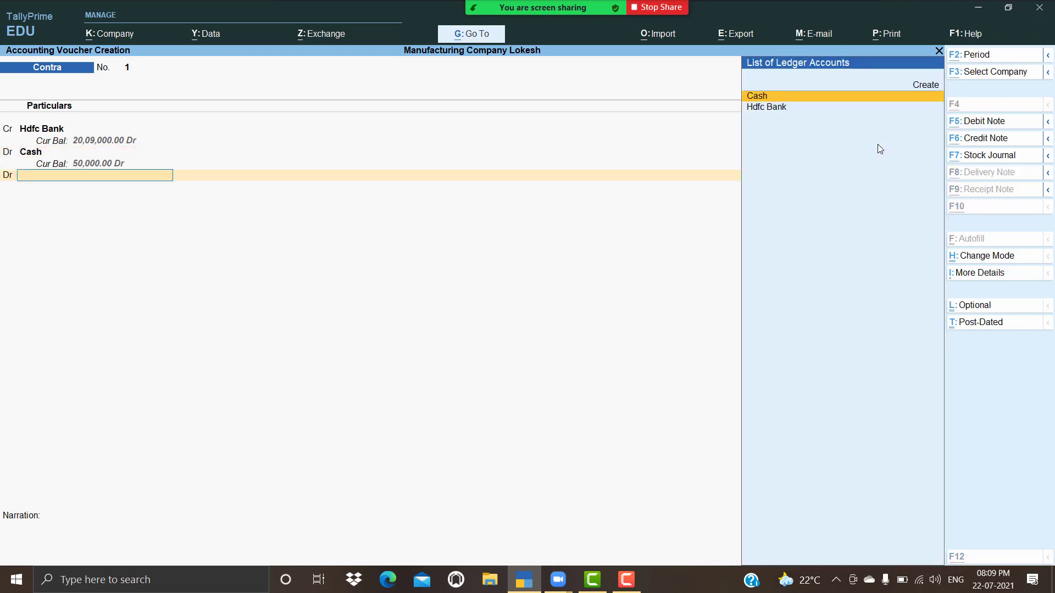
{"action": "key", "text": "alt+c"}
{"action": "type", "text": "Pett"}
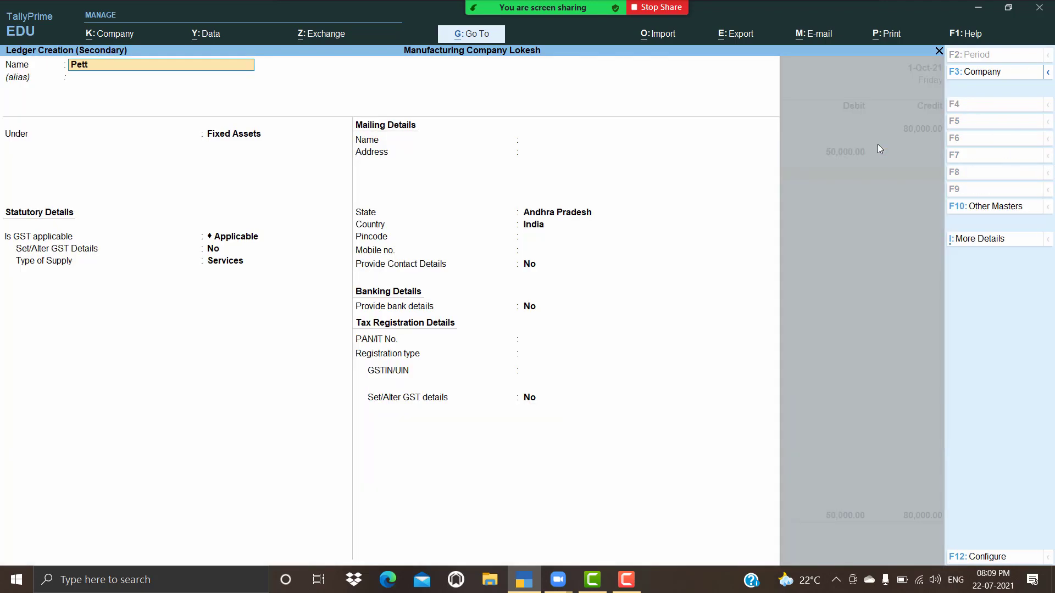
{"action": "type", "text": "y cash"}
{"action": "key", "text": "Return"}
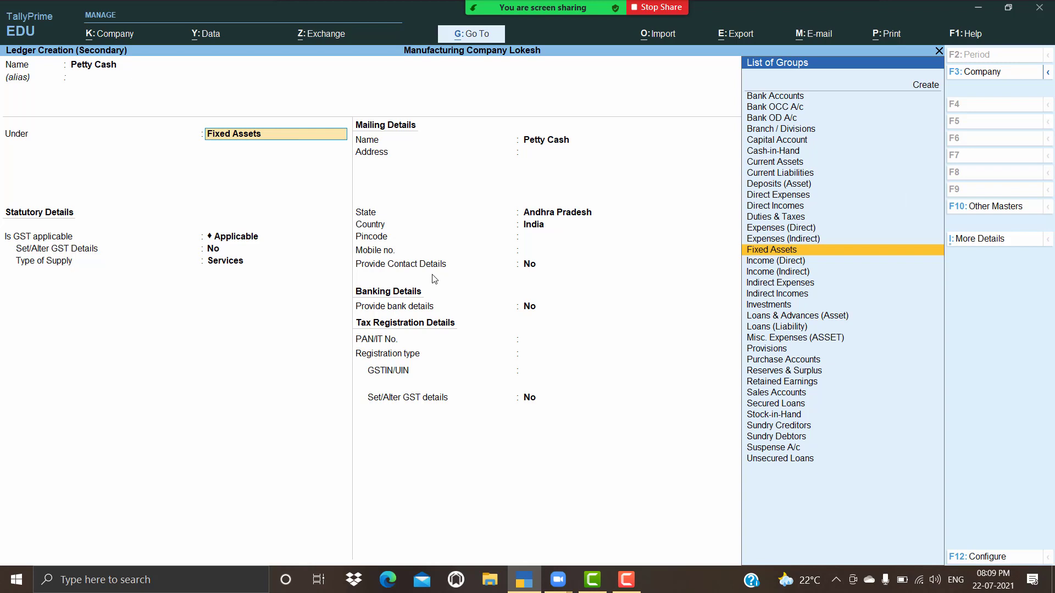
{"action": "type", "text": "Cas"}
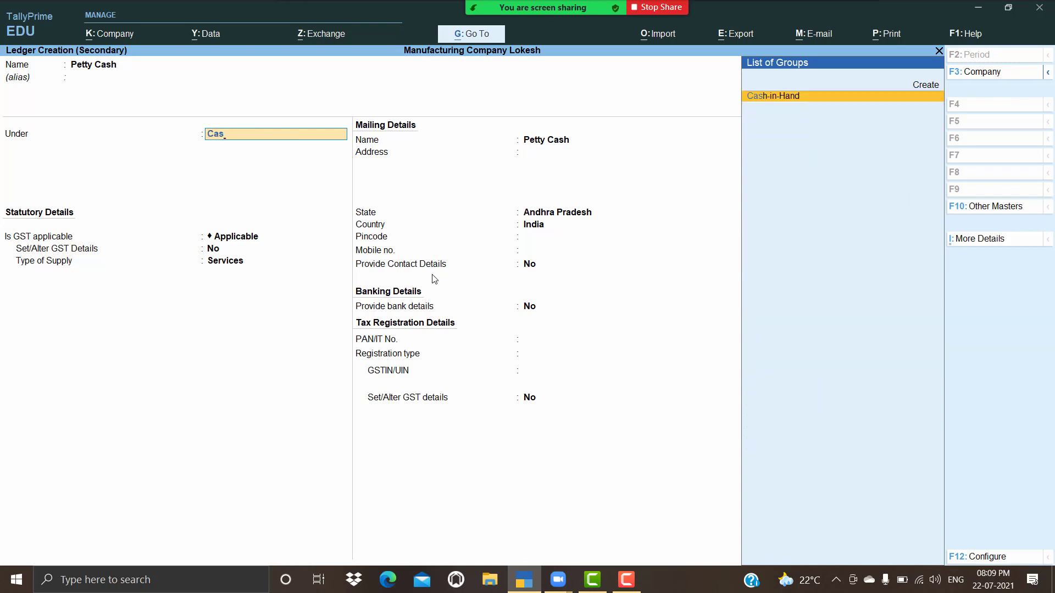
{"action": "key", "text": "Return"}
{"action": "key", "text": "Return"}
{"action": "key", "text": "Return"}
{"action": "key", "text": "Return"}
{"action": "key", "text": "Return"}
{"action": "key", "text": "Return"}
{"action": "key", "text": "Return"}
{"action": "key", "text": "Return"}
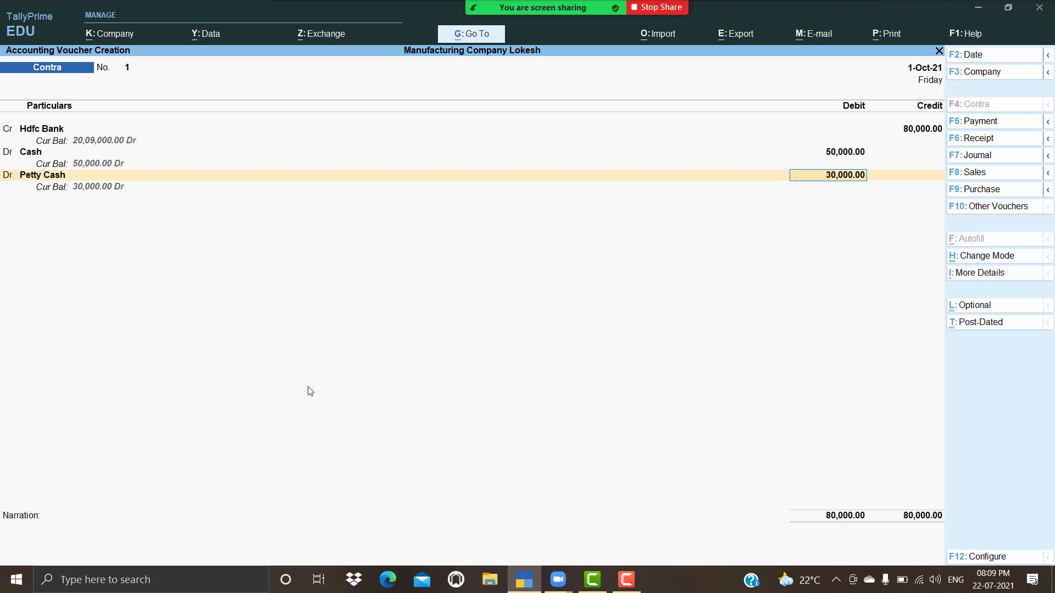
Accept the 30,000 debit for Petty Cash and save the contra voucher without a narration.
{"action": "key", "text": "Return"}
{"action": "key", "text": "Return"}
{"action": "key", "text": "Return"}
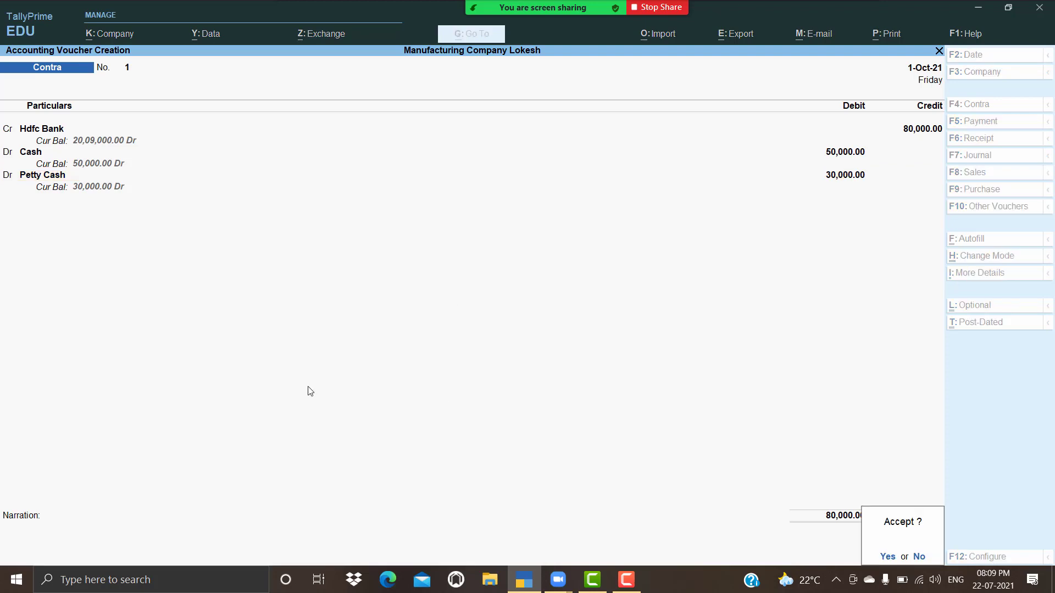
{"action": "key", "text": "Return"}
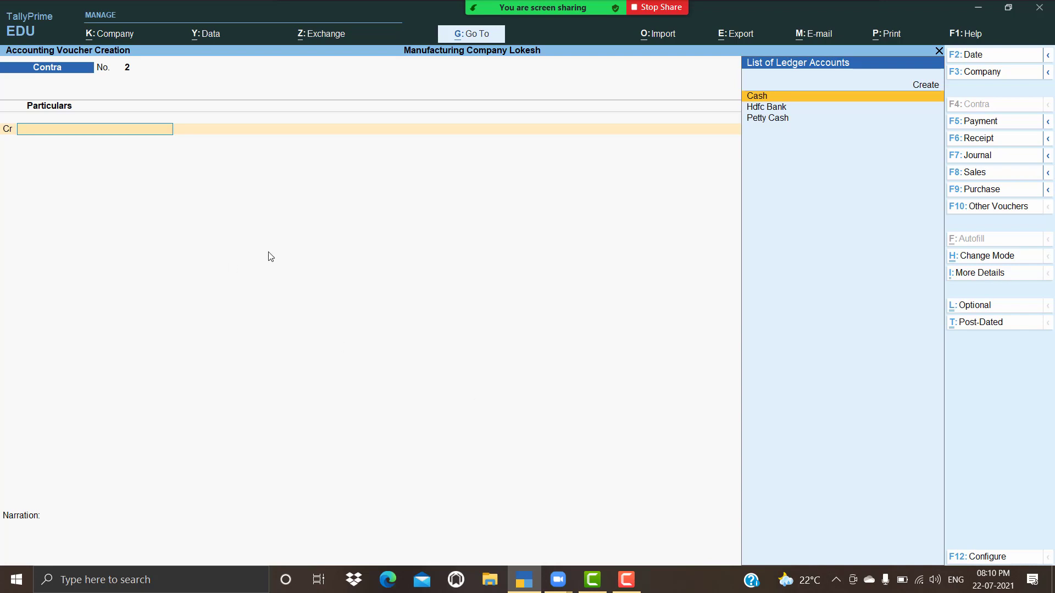
Review the recorded vouchers in the Day Book and inspect the Hdfc Bank contra entry.
{"action": "key", "text": "Escape"}
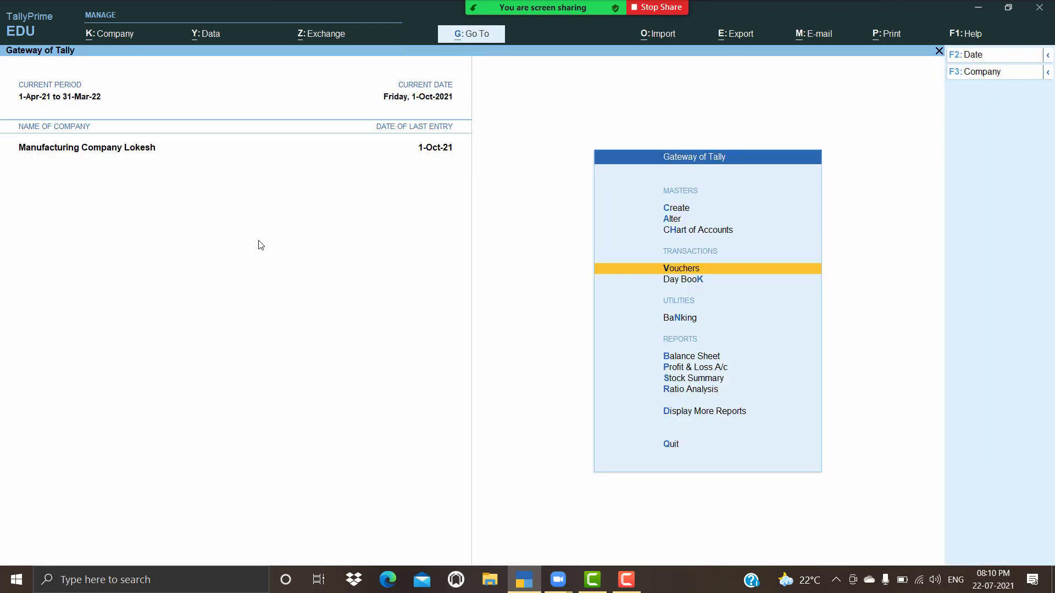
{"action": "key", "text": "Down"}
{"action": "key", "text": "Return"}
{"action": "key", "text": "Down"}
{"action": "key", "text": "Down"}
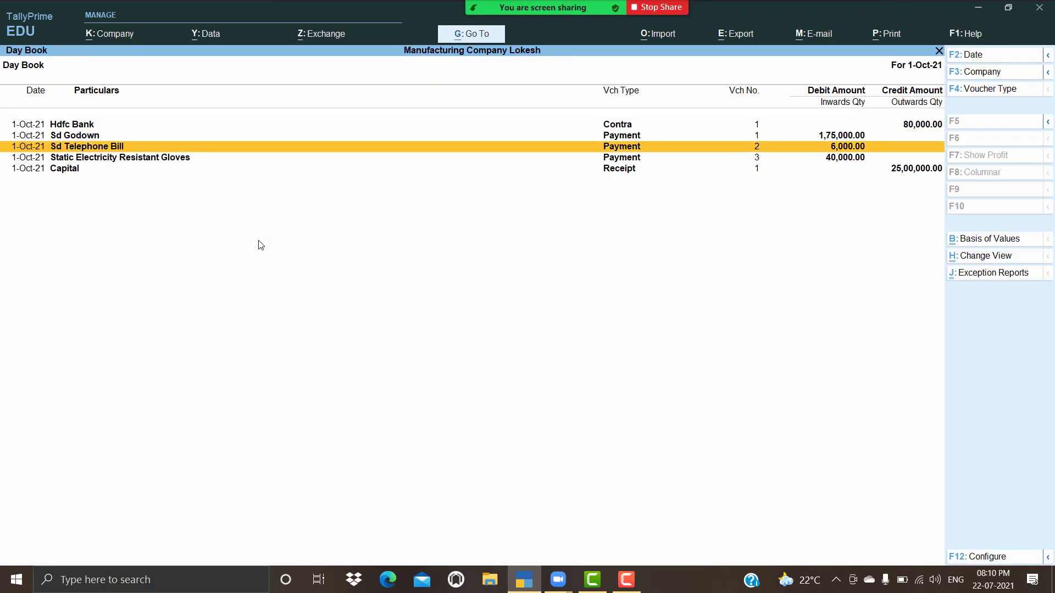
{"action": "key", "text": "Up"}
{"action": "key", "text": "Up"}
{"action": "key", "text": "Return"}
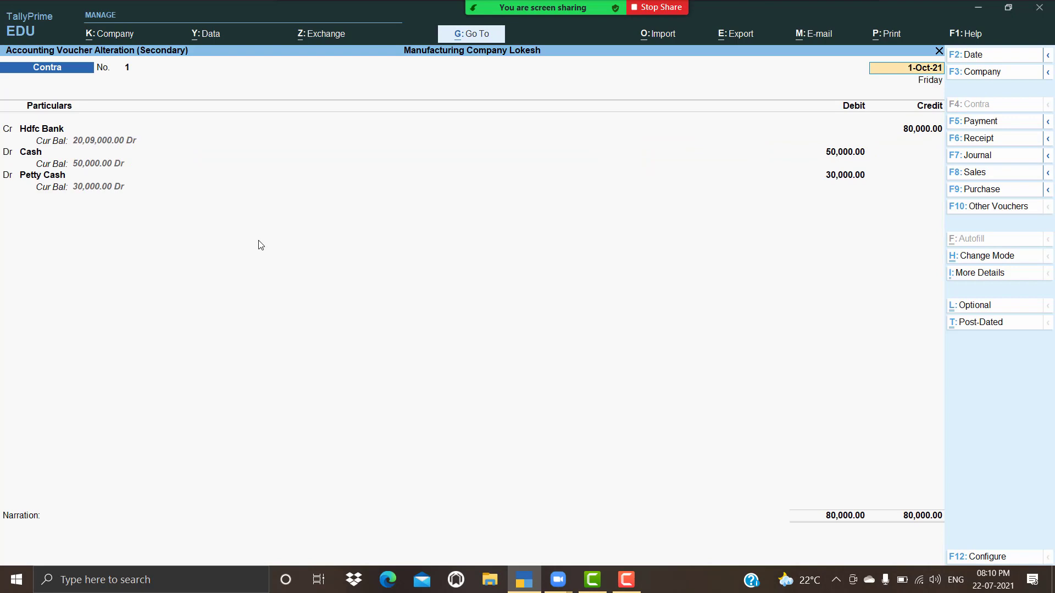
{"action": "key", "text": "Escape"}
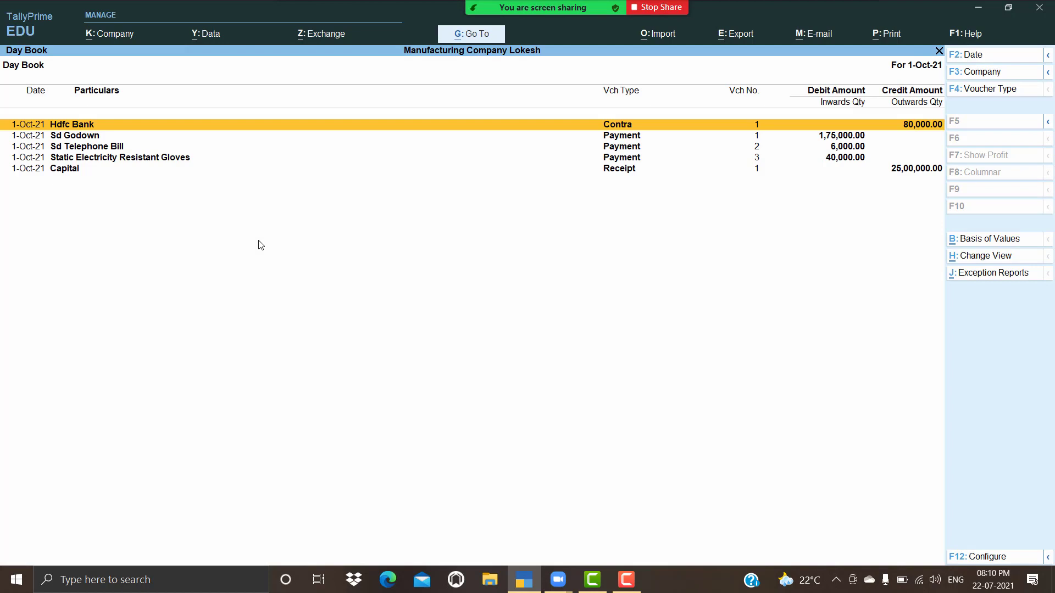
Leave the Day Book and start a purchase voucher without a supplier invoice number.
{"action": "key", "text": "Escape"}
{"action": "key", "text": "v"}
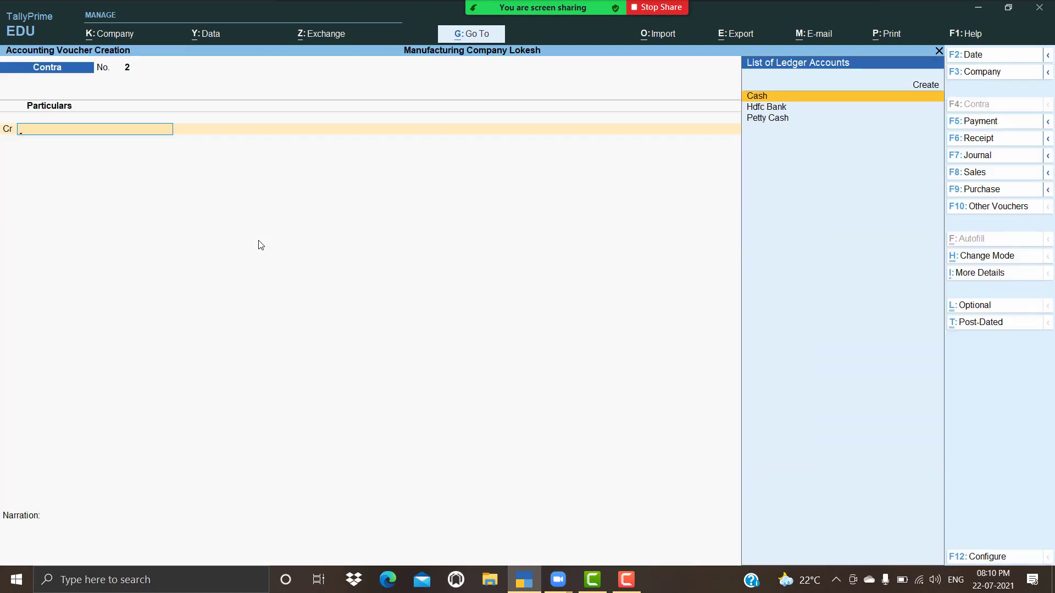
{"action": "left_click", "coordinate": [983, 191]}
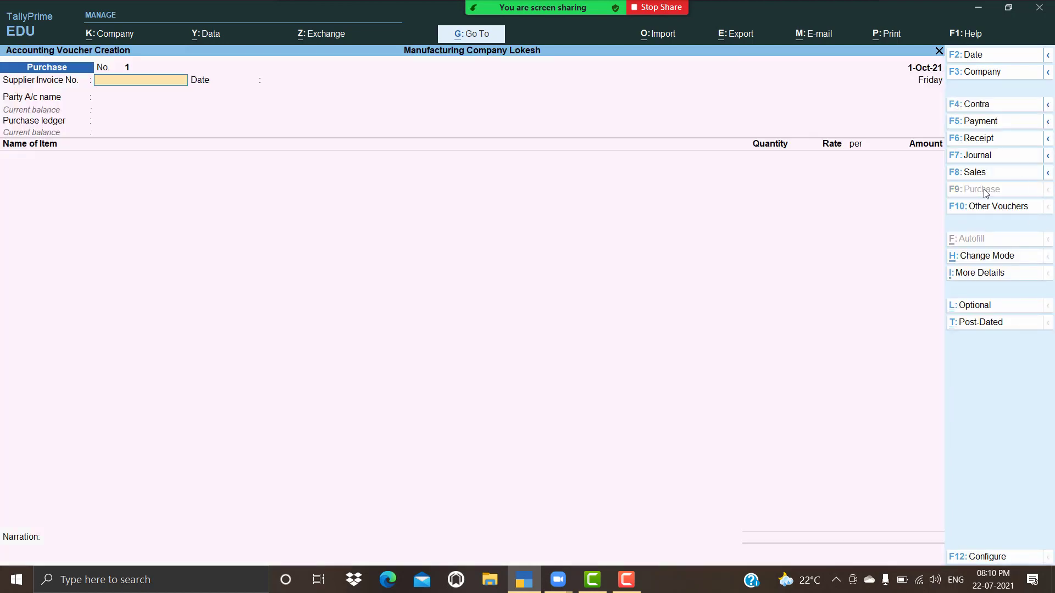
{"action": "key", "text": "Return"}
{"action": "key", "text": "Return"}
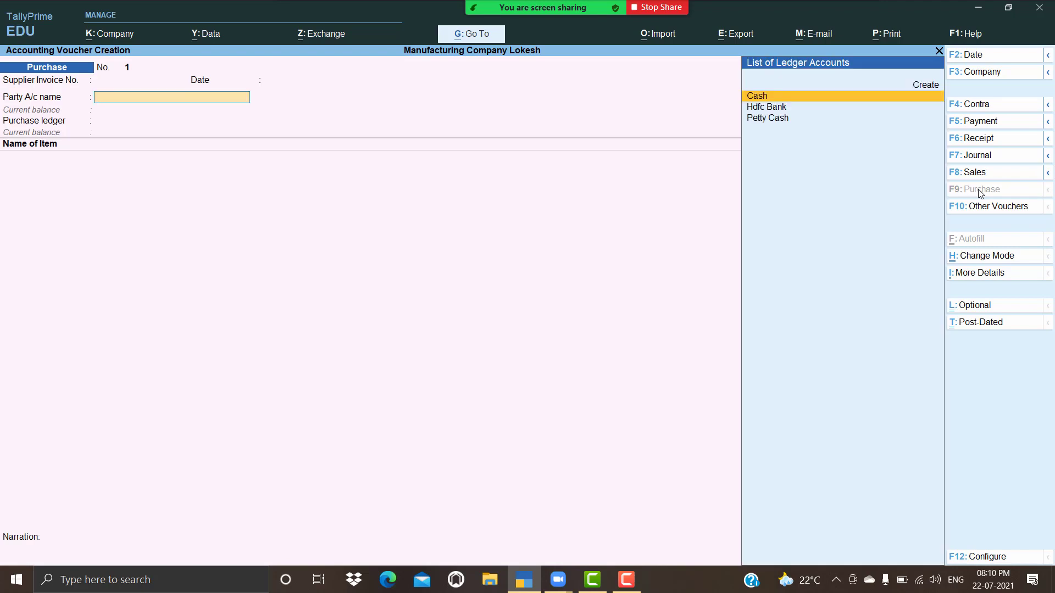
Create a party ledger for Ultra Tech Computers under Sundry Creditors, keeping the state Andhra Pradesh.
{"action": "key", "text": "alt+c"}
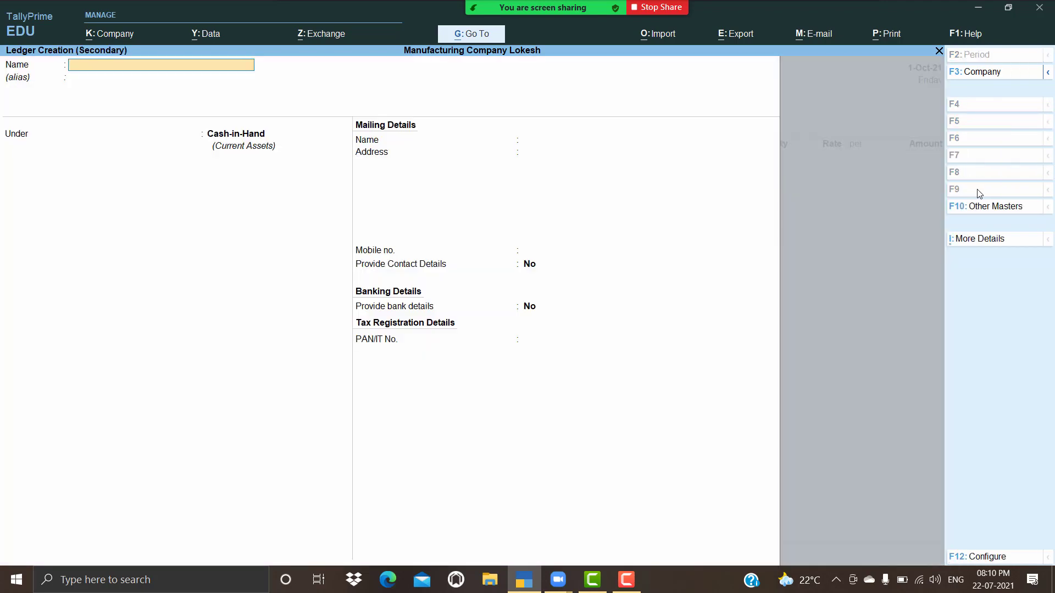
{"action": "type", "text": "Ultra Tech Computers"}
{"action": "key", "text": "Return"}
{"action": "type", "text": "Sun"}
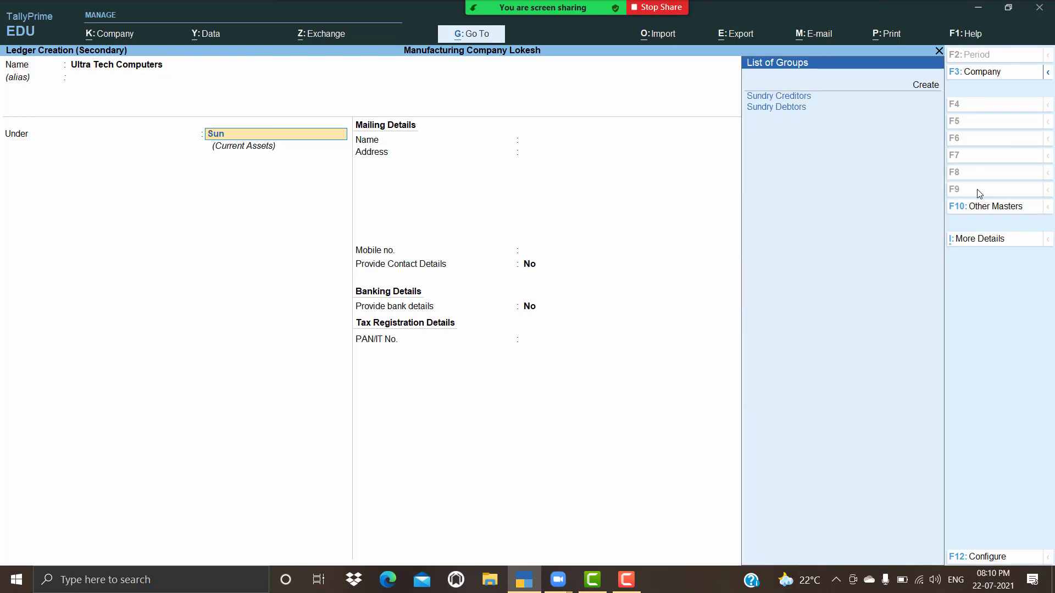
{"action": "key", "text": "Return"}
{"action": "key", "text": "Return"}
{"action": "key", "text": "Return"}
{"action": "key", "text": "Return"}
{"action": "key", "text": "Return"}
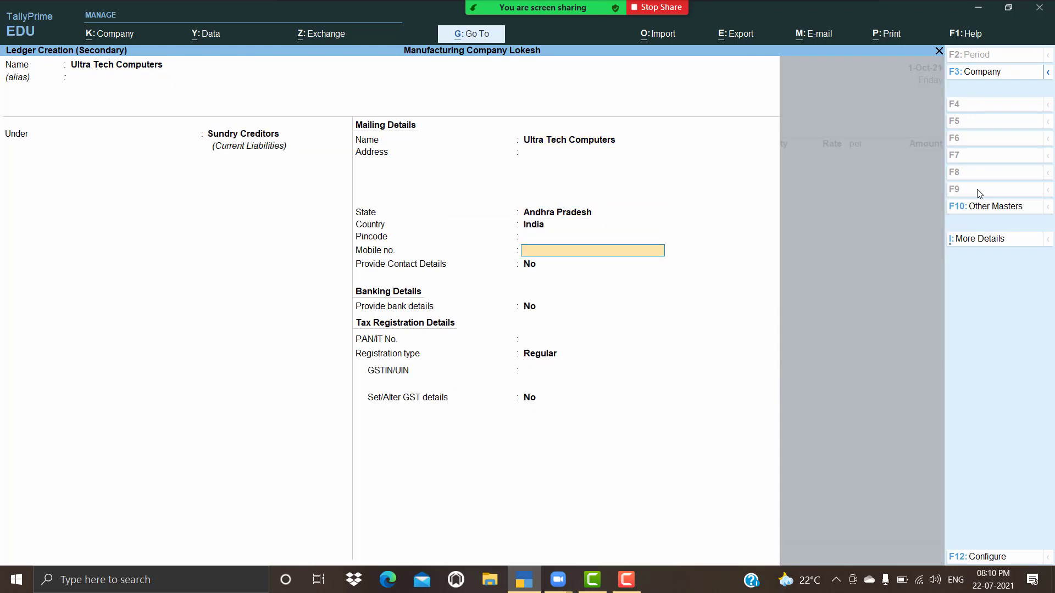
Enter 37 as the supplier's GSTIN/UIN with Regular registration, save the ledger, and accept the default party details for the purchase.
{"action": "key", "text": "Return"}
{"action": "key", "text": "Return"}
{"action": "key", "text": "Return"}
{"action": "key", "text": "Return"}
{"action": "key", "text": "Return"}
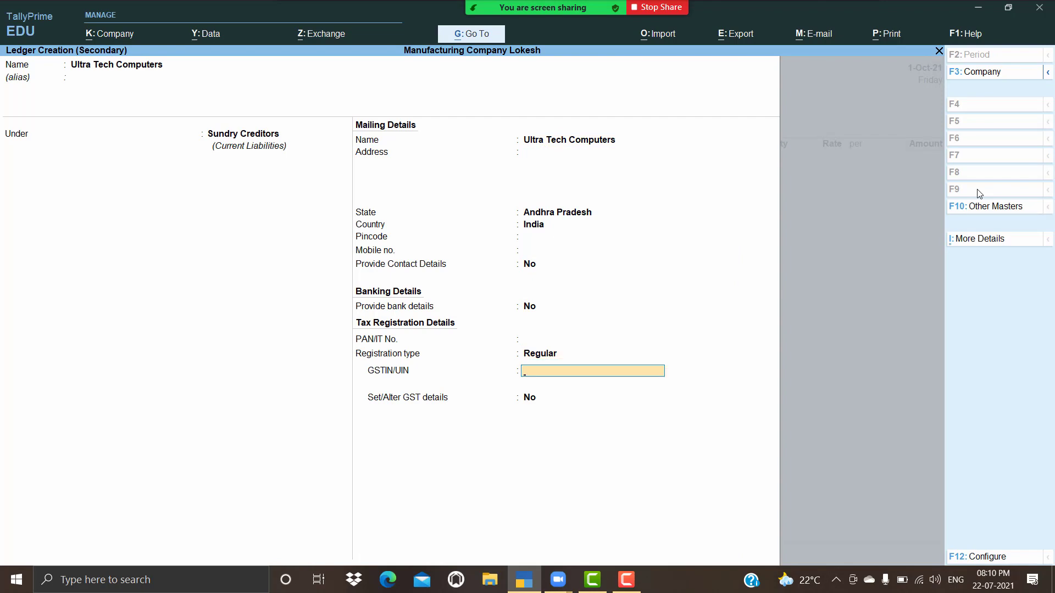
{"action": "type", "text": "37"}
{"action": "key", "text": "Return"}
{"action": "key", "text": "Return"}
{"action": "key", "text": "Return"}
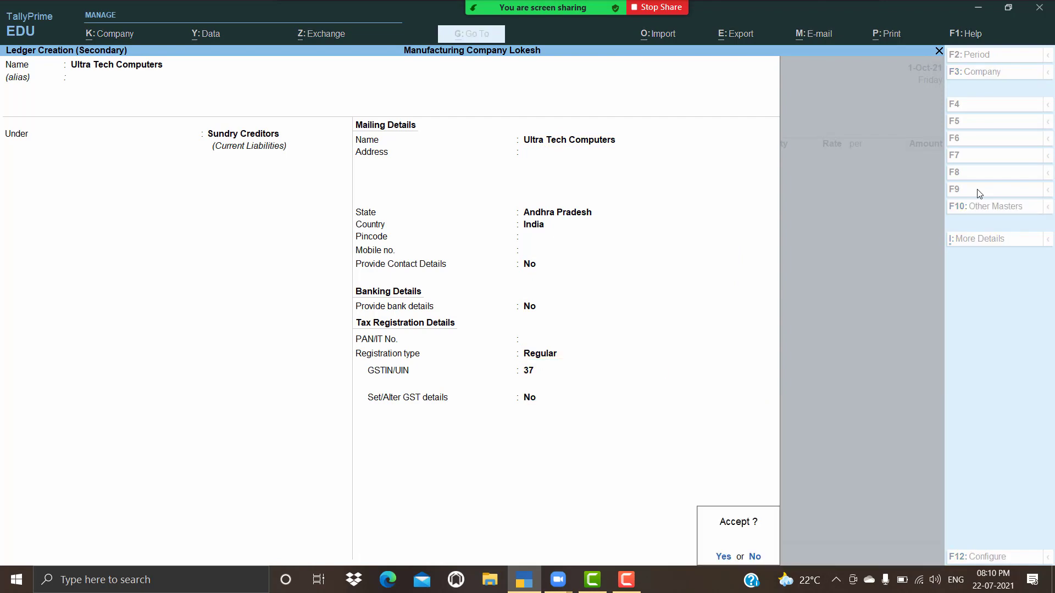
{"action": "key", "text": "Return"}
{"action": "key", "text": "Return"}
{"action": "key", "text": "Return"}
{"action": "key", "text": "Return"}
{"action": "key", "text": "Return"}
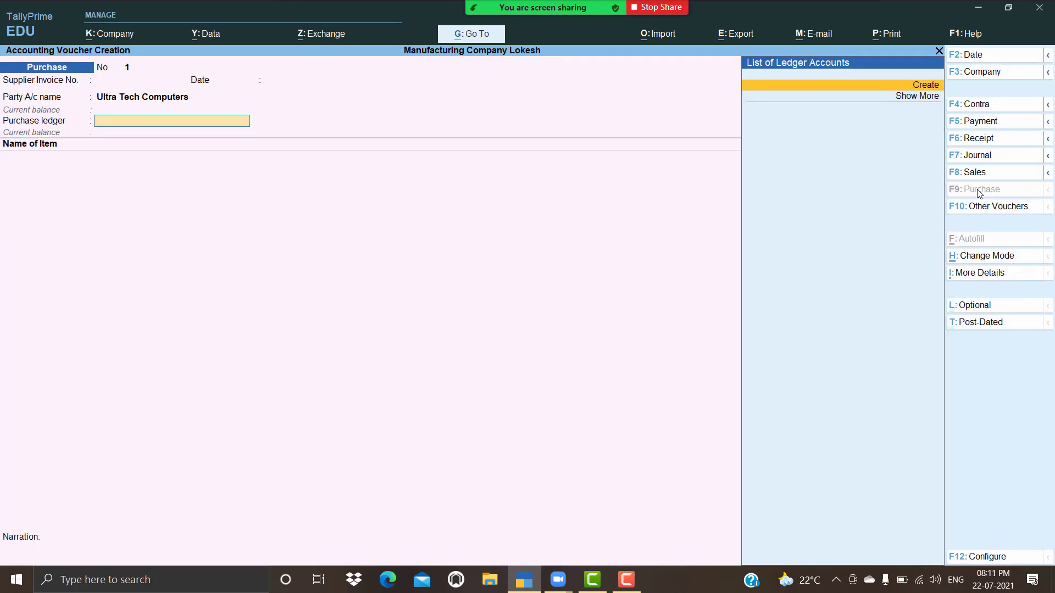
Create a purchase ledger named Purchase under Purchase Accounts with GST applicable.
{"action": "key", "text": "Return"}
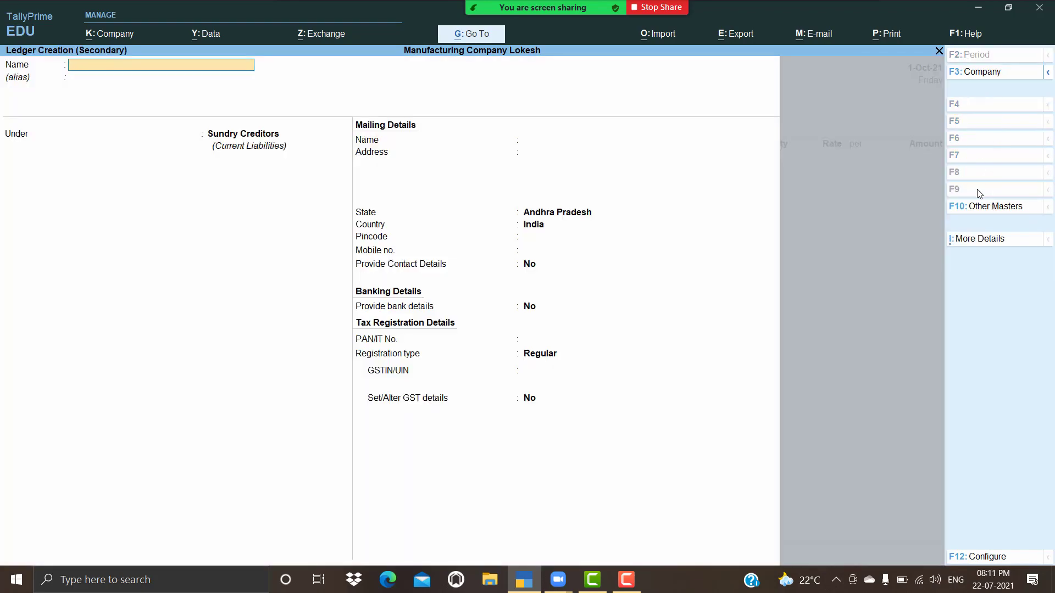
{"action": "type", "text": "Purchase"}
{"action": "key", "text": "Return"}
{"action": "type", "text": "Pu"}
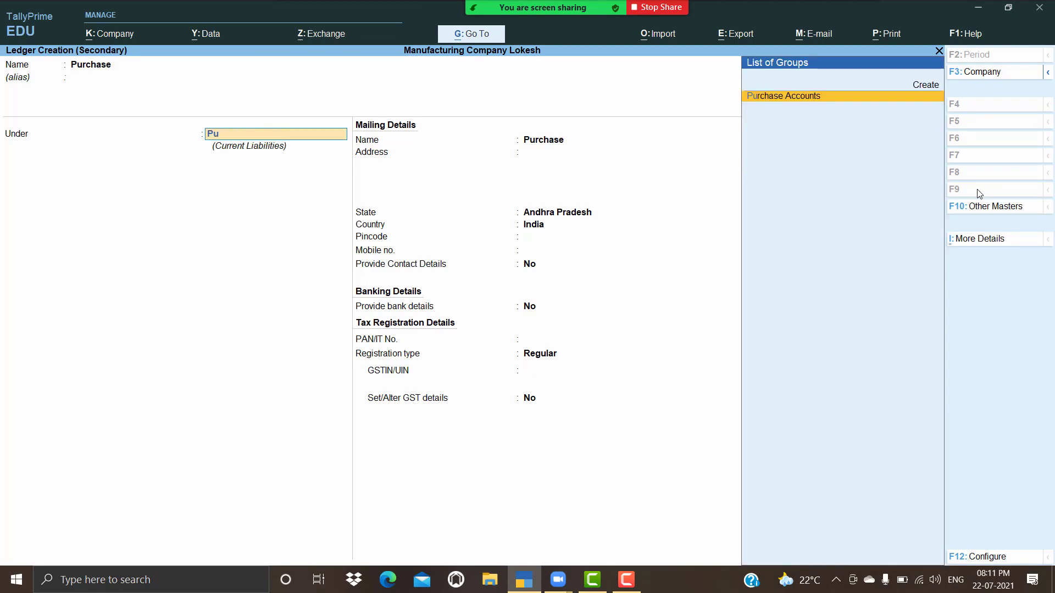
{"action": "key", "text": "Return"}
{"action": "key", "text": "Return"}
{"action": "key", "text": "Return"}
{"action": "key", "text": "Return"}
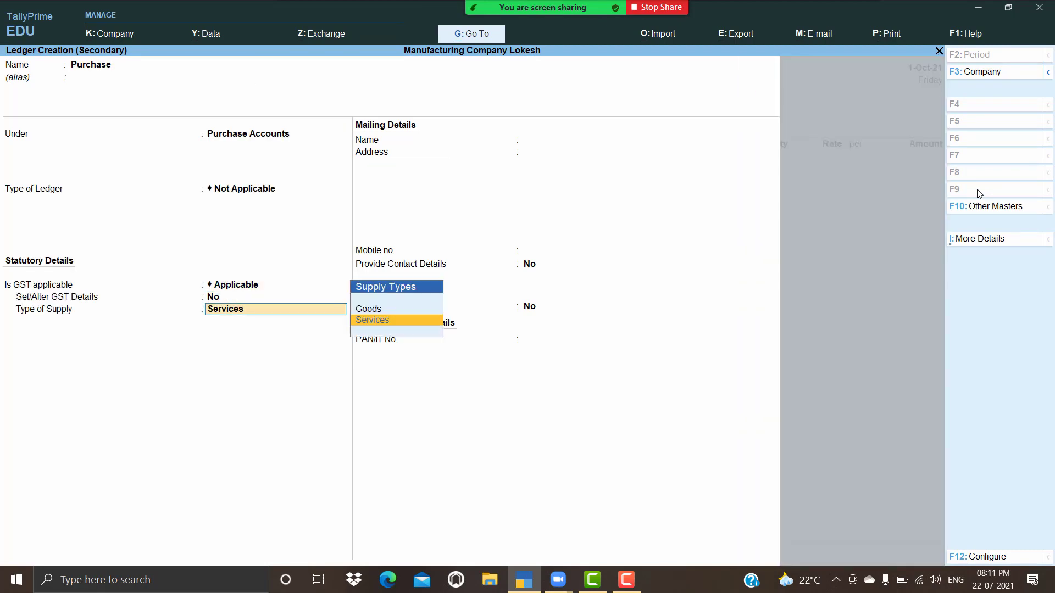
Set the Purchase ledger's type of supply to Goods and save it into the voucher.
{"action": "key", "text": "Up"}
{"action": "key", "text": "Return"}
{"action": "key", "text": "Return"}
{"action": "key", "text": "Return"}
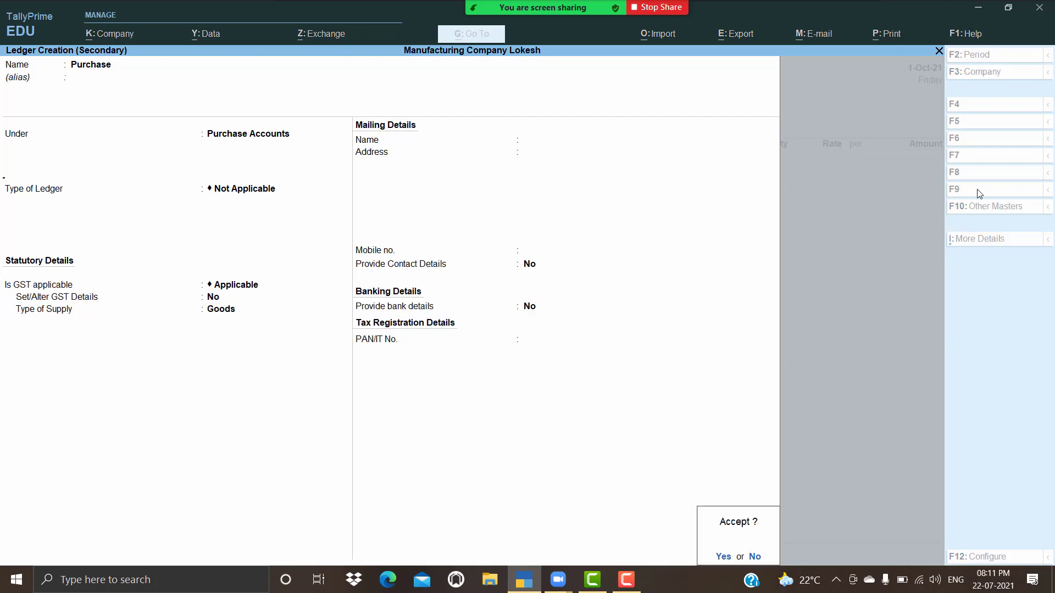
{"action": "key", "text": "Return"}
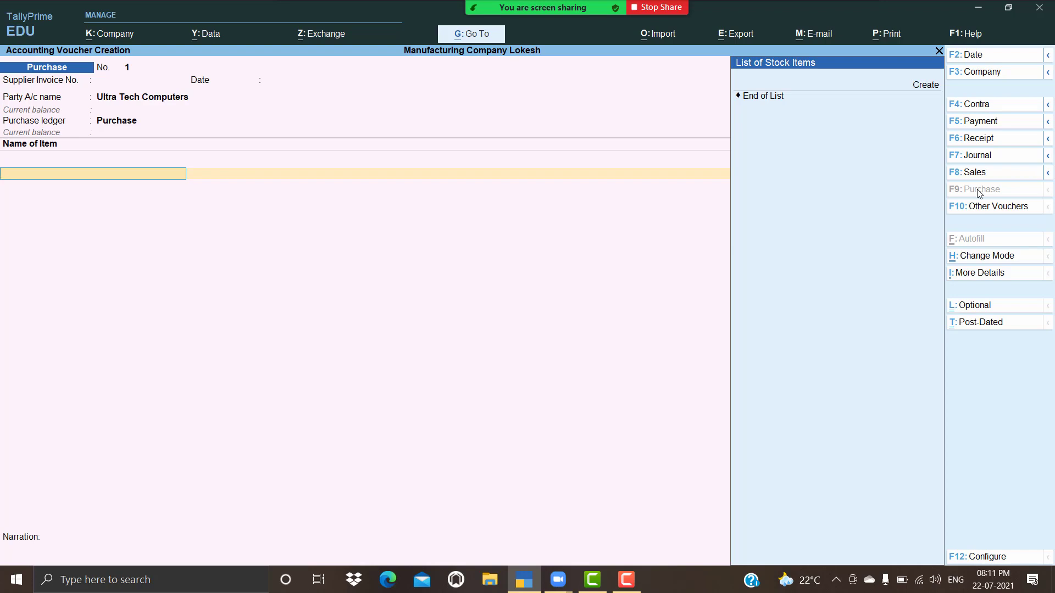
Start a Hard Disk stock item and place it under a new Raw Material stock group.
{"action": "key", "text": "alt+c"}
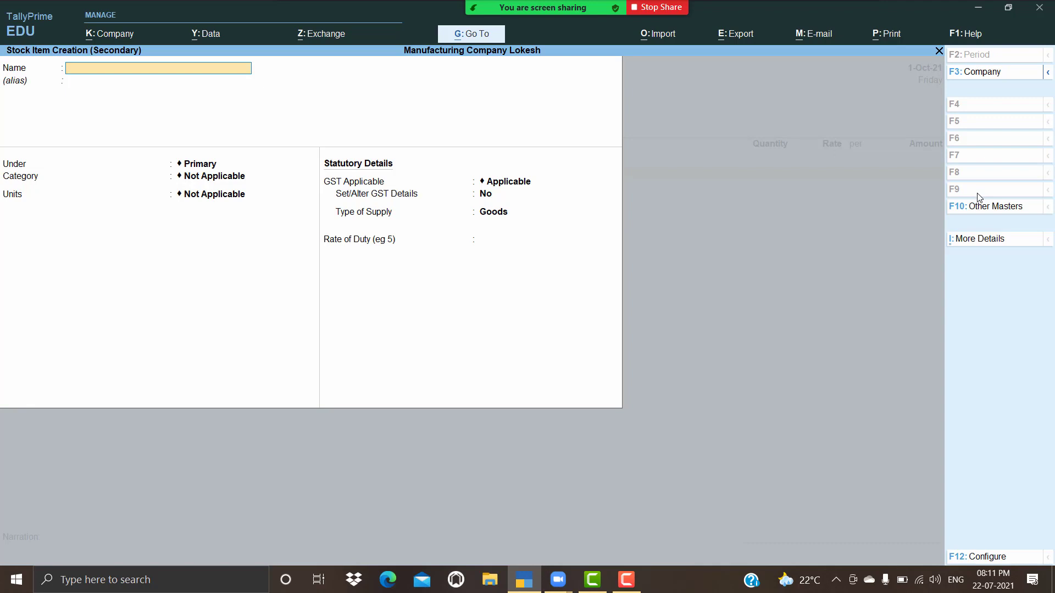
{"action": "type", "text": "Hard Disk"}
{"action": "key", "text": "Return"}
{"action": "key", "text": "Return"}
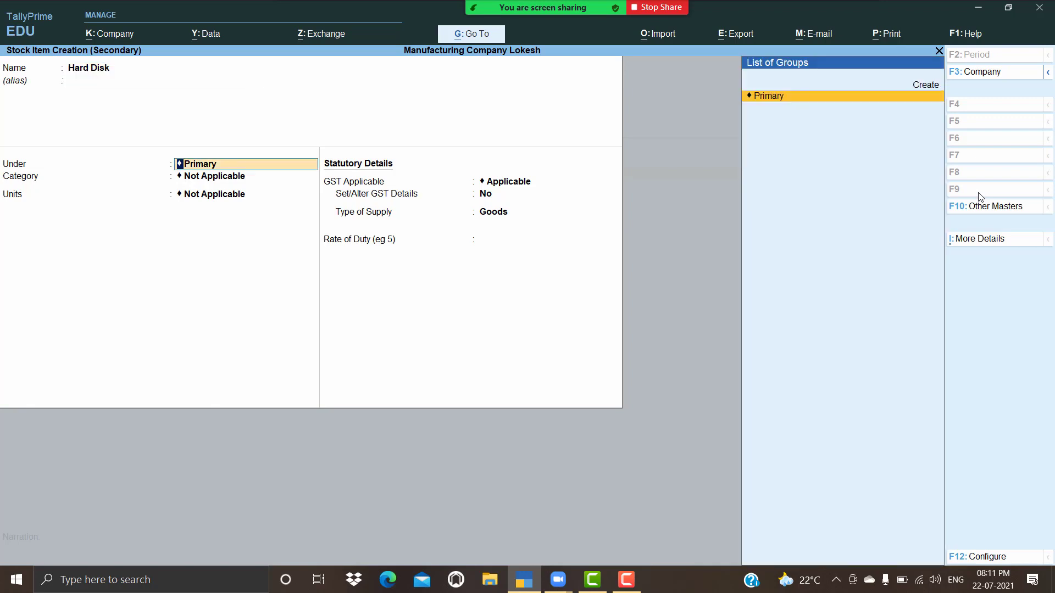
{"action": "key", "text": "alt+c"}
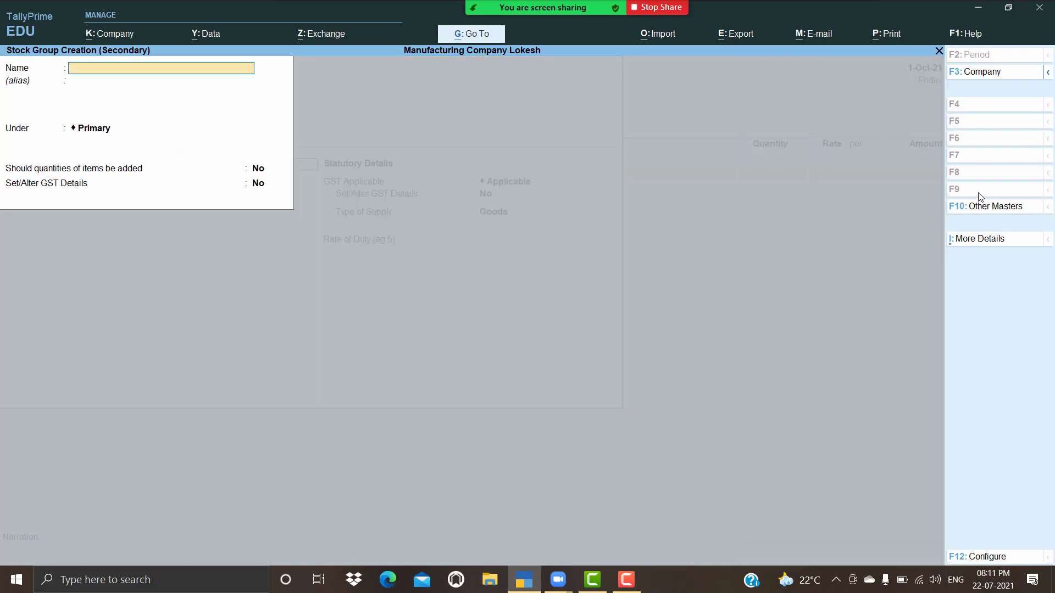
{"action": "type", "text": "Raw Material"}
{"action": "key", "text": "Return"}
{"action": "key", "text": "Return"}
{"action": "key", "text": "Return"}
{"action": "key", "text": "Return"}
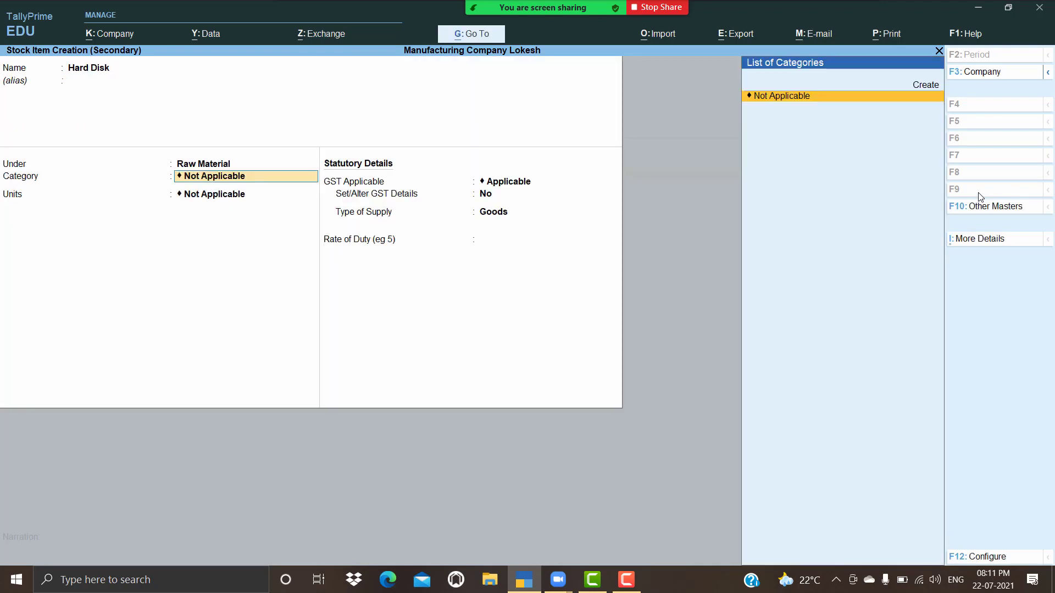
Assign Hard Disk a new simple unit nos with quantity code NOS-NUMBERS and 0 decimal places, leaving the category not applicable.
{"action": "key", "text": "Return"}
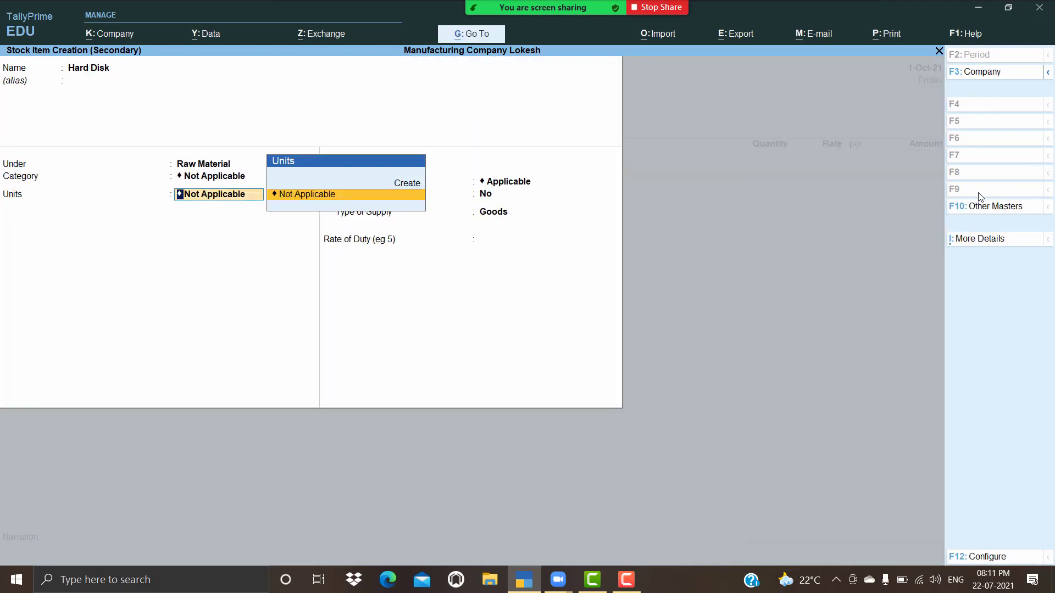
{"action": "key", "text": "alt+c"}
{"action": "type", "text": "nos"}
{"action": "key", "text": "Return"}
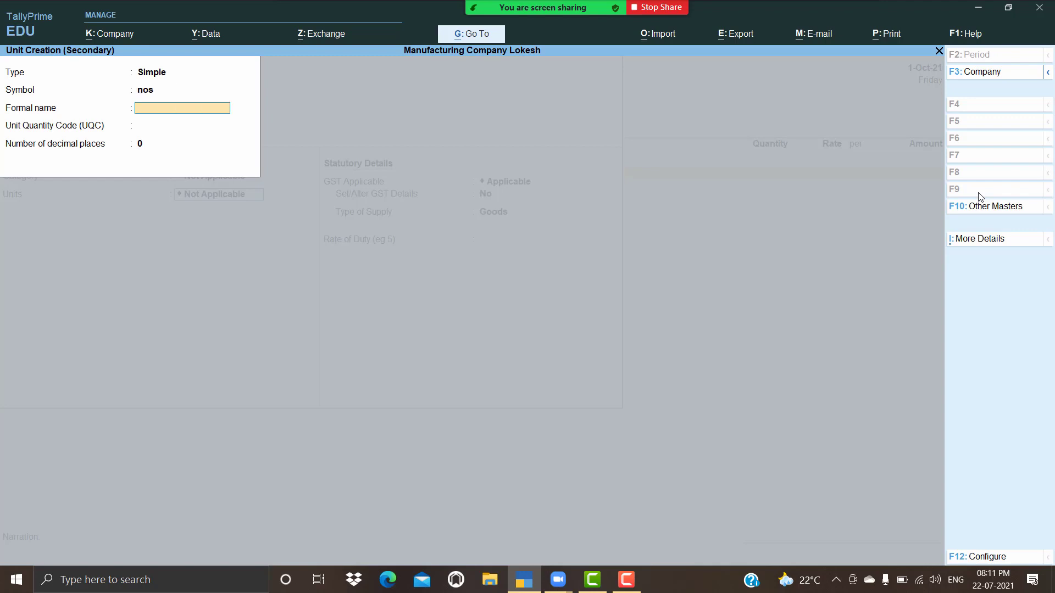
{"action": "key", "text": "Return"}
{"action": "type", "text": "no"}
{"action": "key", "text": "Return"}
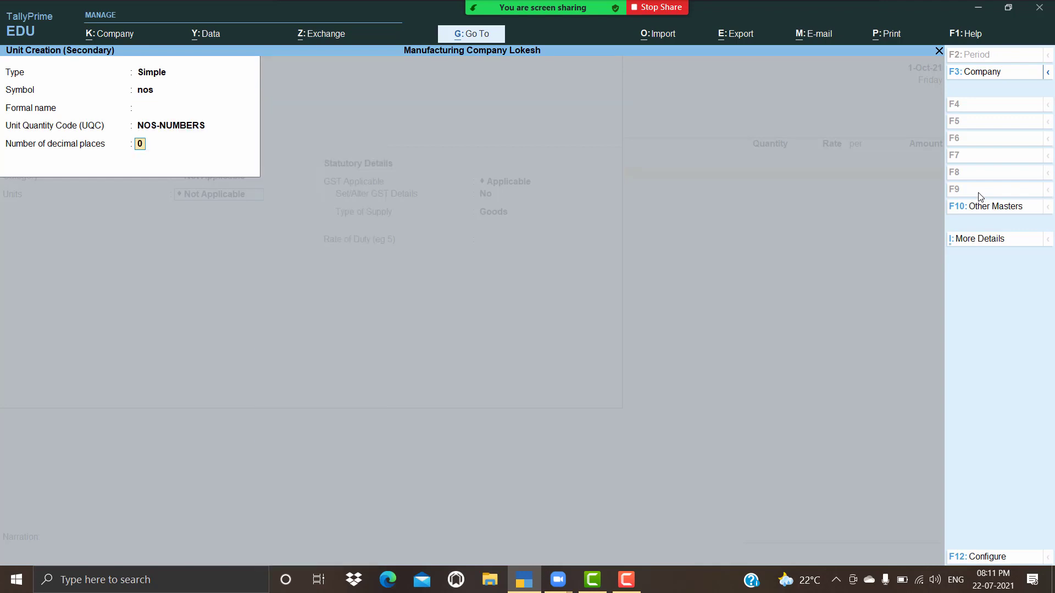
{"action": "key", "text": "Return"}
{"action": "key", "text": "Return"}
{"action": "key", "text": "Return"}
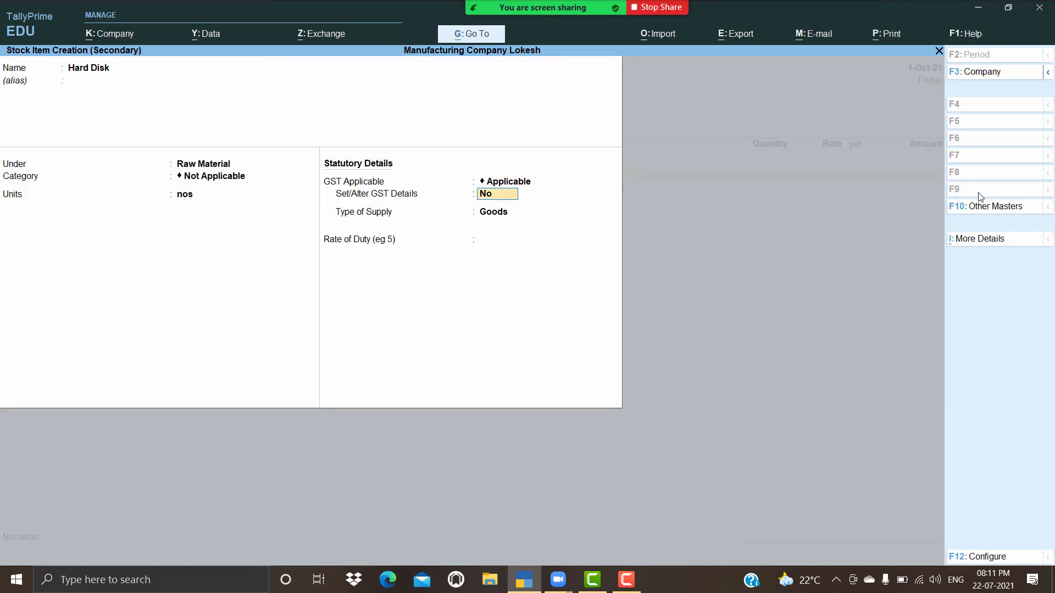
Add a tax rate history entry for Hard Disk applicable from 1-Apr-21 with HSN/SAC 456555, calculated on value and taxable.
{"action": "key", "text": "y"}
{"action": "key", "text": "Return"}
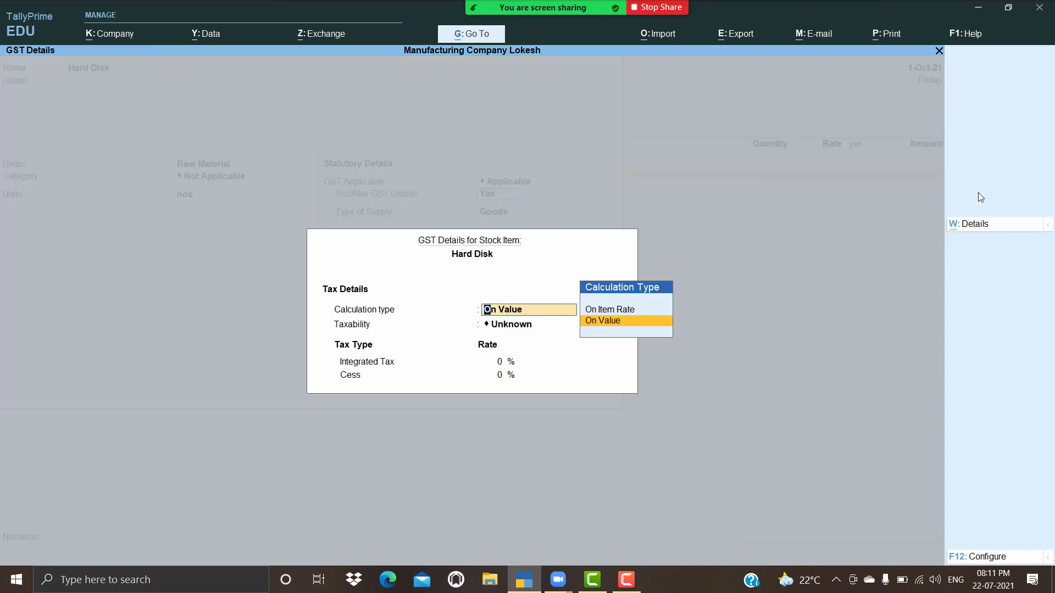
{"action": "left_click", "coordinate": [973, 225]}
{"action": "type", "text": "1-4"}
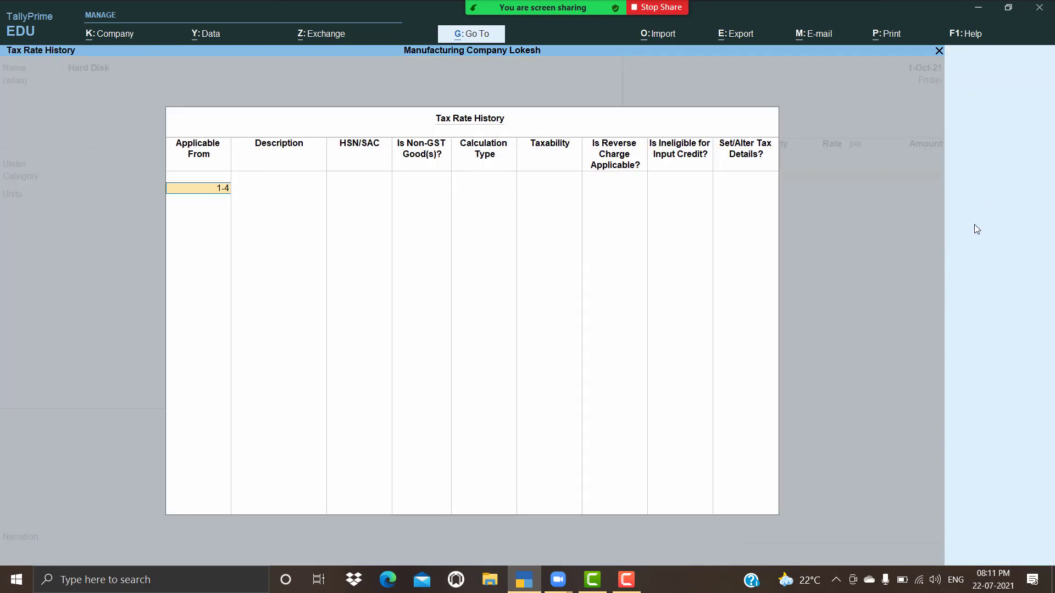
{"action": "key", "text": "Return"}
{"action": "key", "text": "Return"}
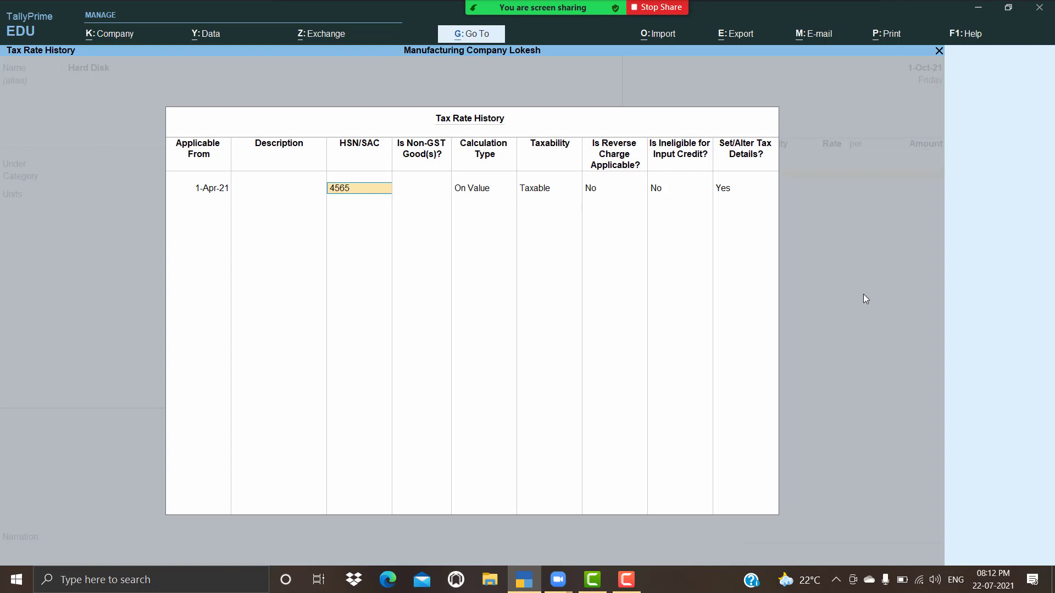
{"action": "type", "text": "55"}
{"action": "key", "text": "Return"}
{"action": "key", "text": "Return"}
{"action": "key", "text": "Return"}
{"action": "key", "text": "Return"}
{"action": "key", "text": "Return"}
{"action": "key", "text": "Return"}
{"action": "key", "text": "Return"}
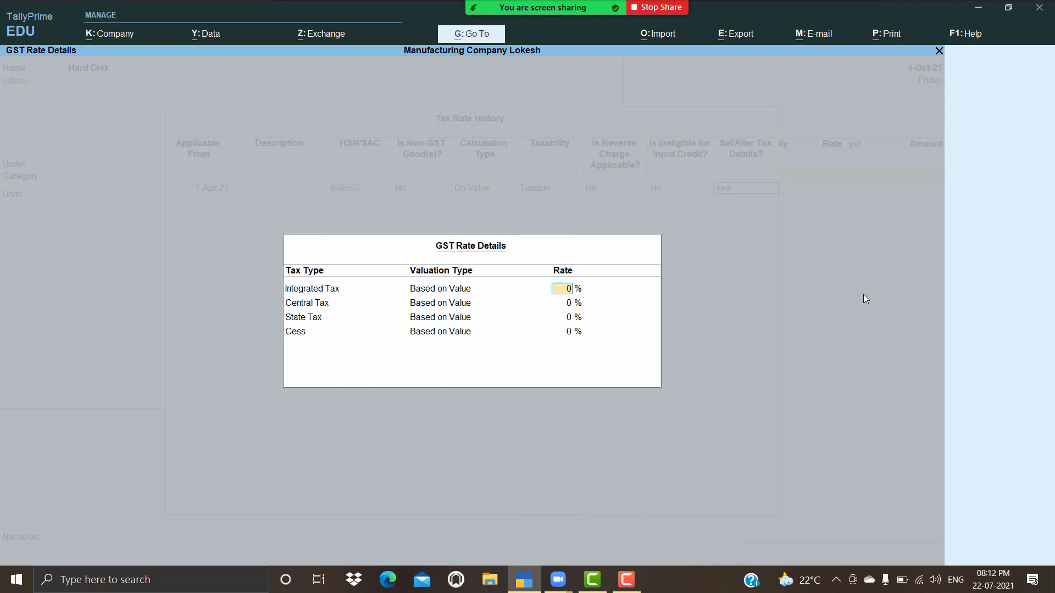
Set Hard Disk's integrated tax rate to 18%, accept the GST details, and save the stock item.
{"action": "type", "text": "18"}
{"action": "key", "text": "Return"}
{"action": "key", "text": "Return"}
{"action": "key", "text": "Return"}
{"action": "key", "text": "Return"}
{"action": "key", "text": "Return"}
{"action": "key", "text": "Return"}
{"action": "key", "text": "Return"}
{"action": "key", "text": "Return"}
{"action": "key", "text": "Return"}
{"action": "key", "text": "Return"}
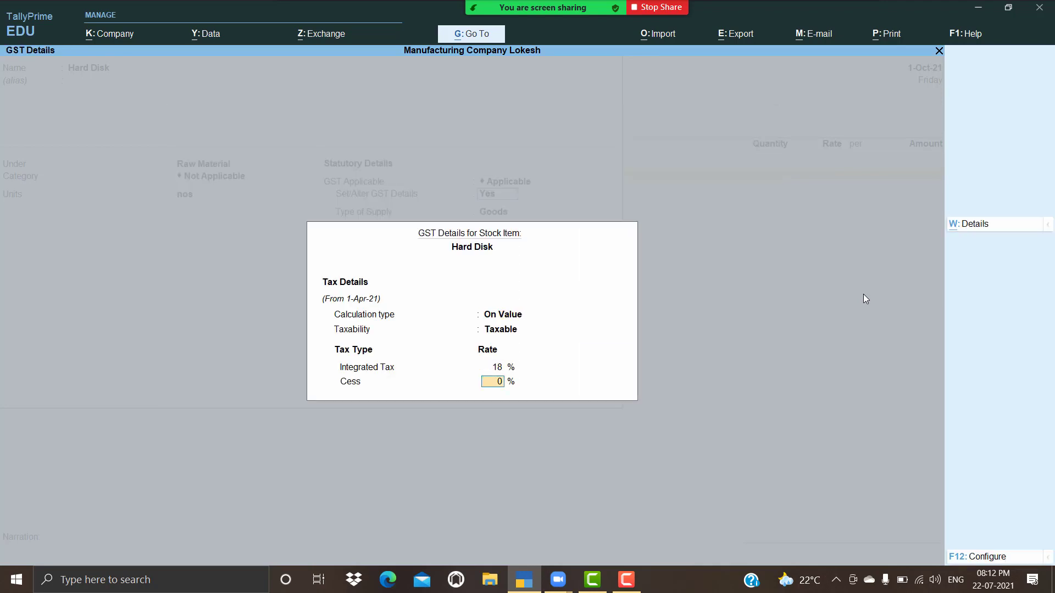
{"action": "key", "text": "Return"}
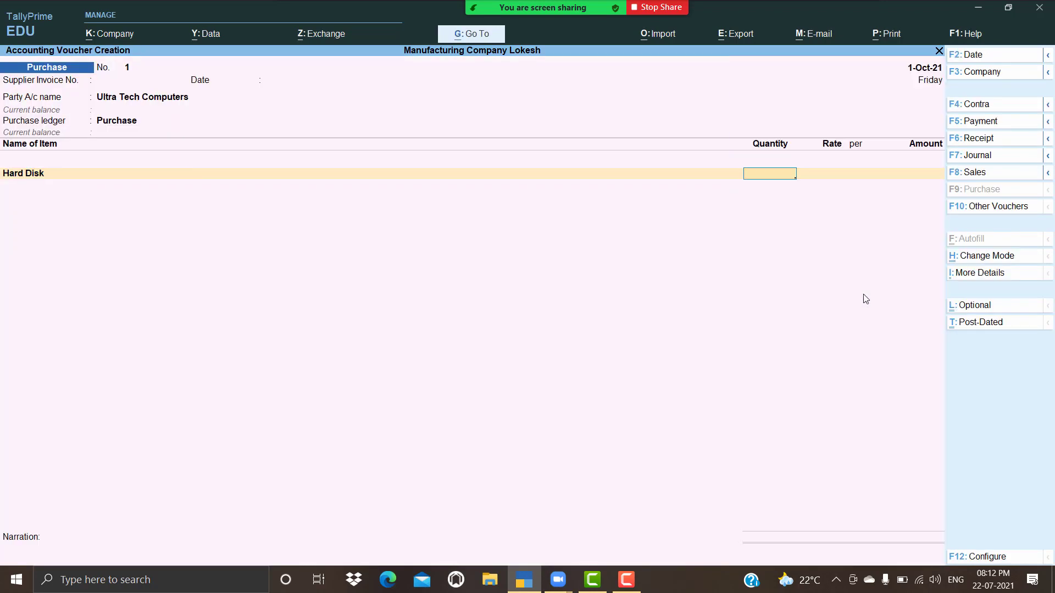
Enter a quantity of 100 nos of Hard Disk at a rate of 2,300 in the purchase voucher.
{"action": "type", "text": "100"}
{"action": "key", "text": "Return"}
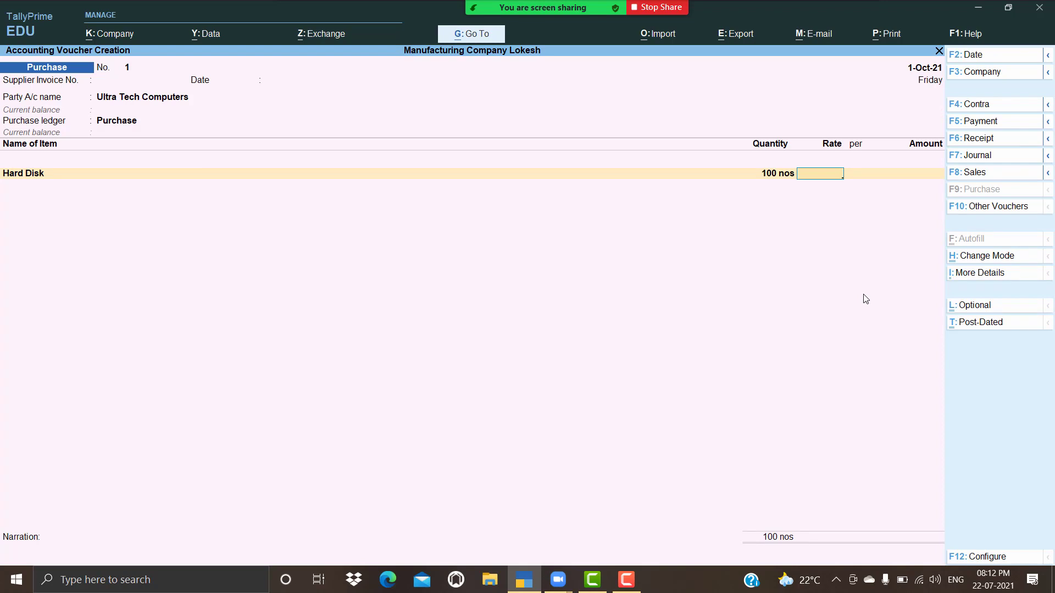
{"action": "type", "text": "2300"}
{"action": "key", "text": "Return"}
{"action": "key", "text": "Return"}
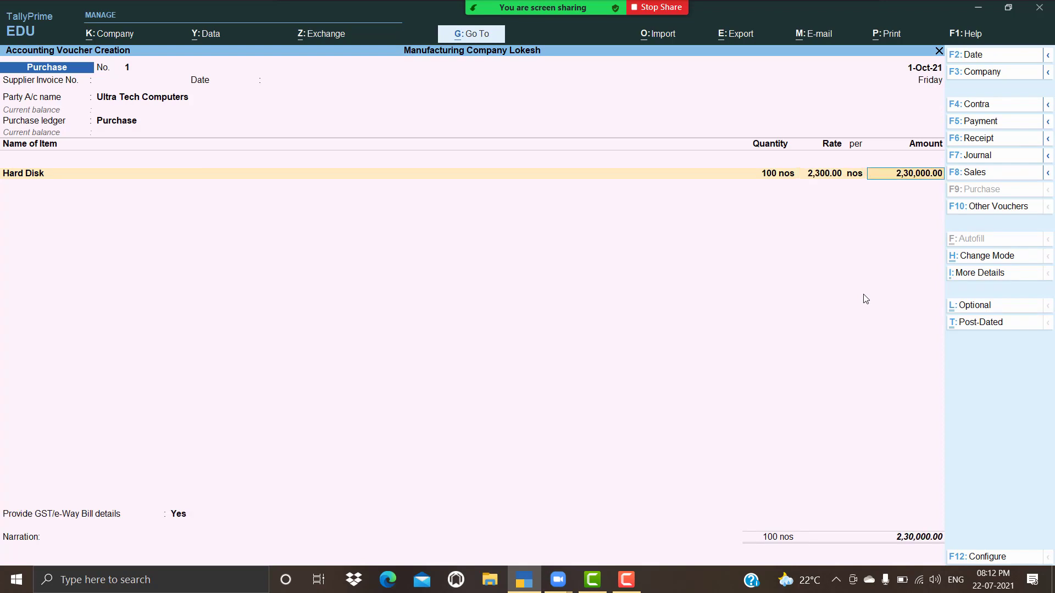
{"action": "key", "text": "Return"}
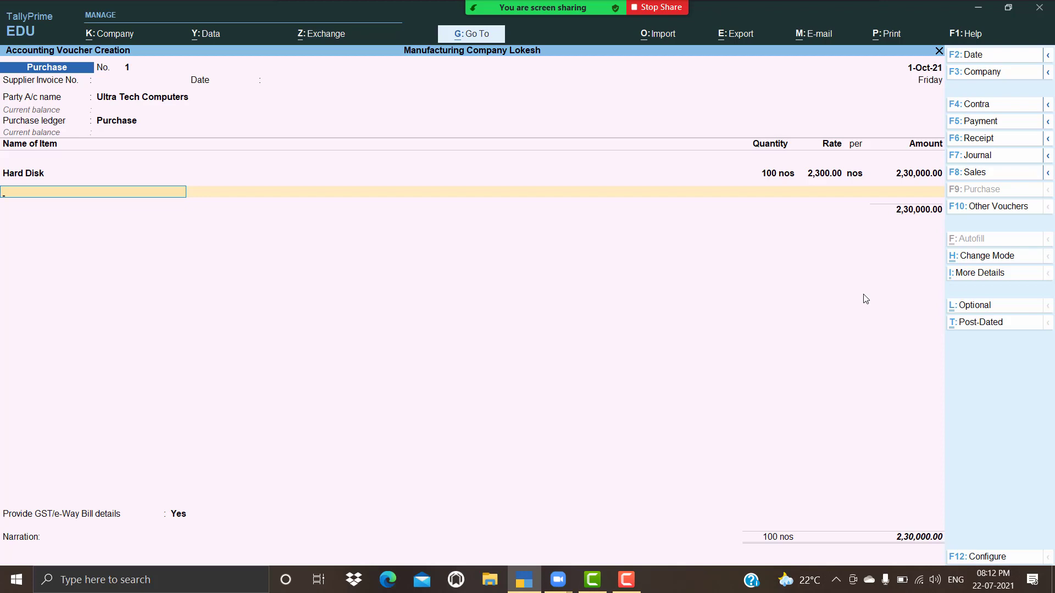
Create a new stock item named Monitor under Raw Material, with category not applicable and unit nos.
{"action": "key", "text": "alt+c"}
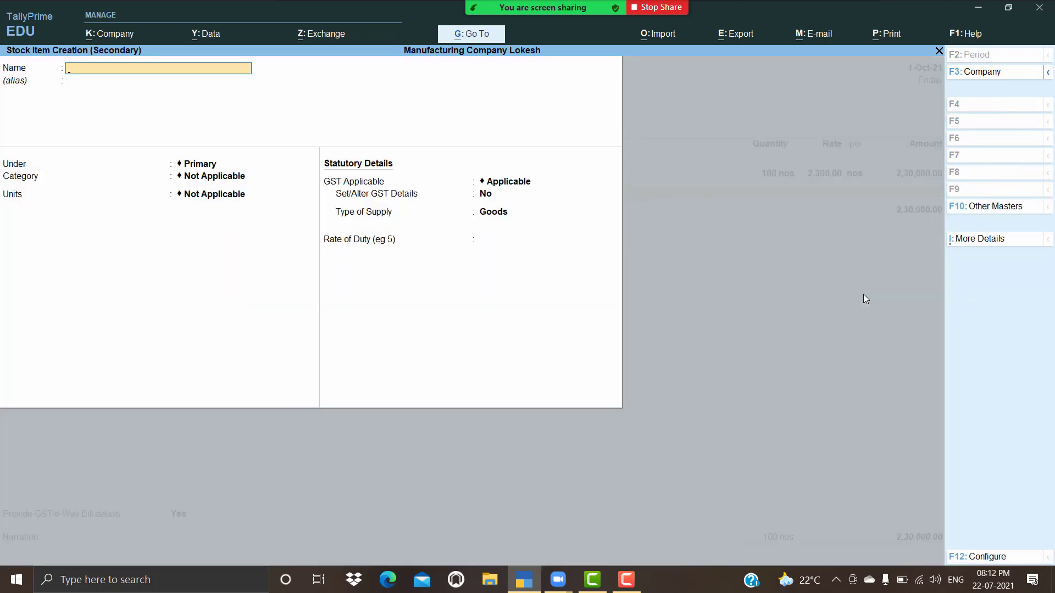
{"action": "type", "text": "Monitor"}
{"action": "key", "text": "Return"}
{"action": "key", "text": "Return"}
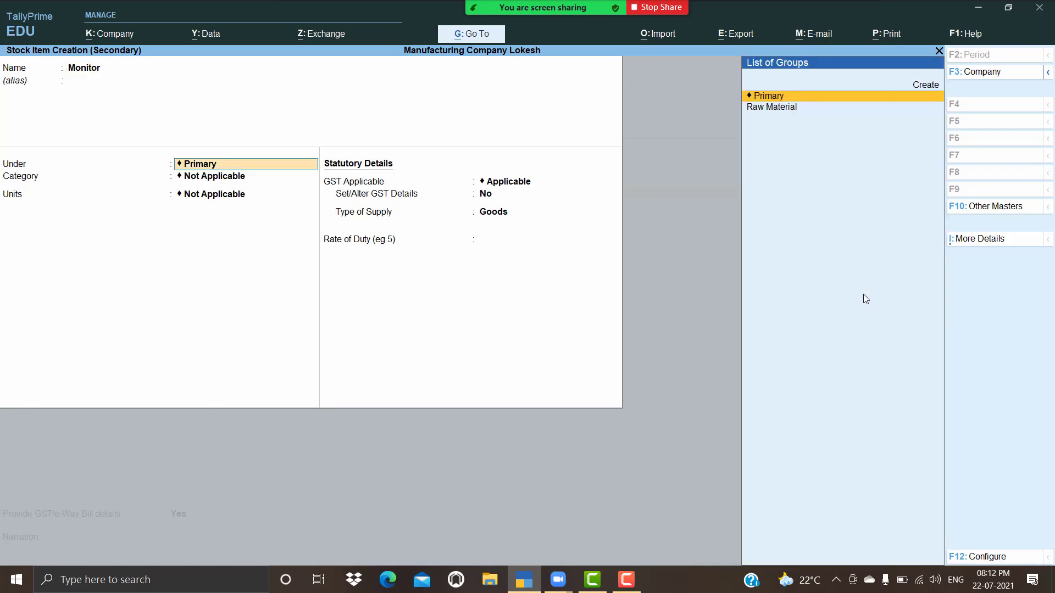
{"action": "key", "text": "Down"}
{"action": "key", "text": "Return"}
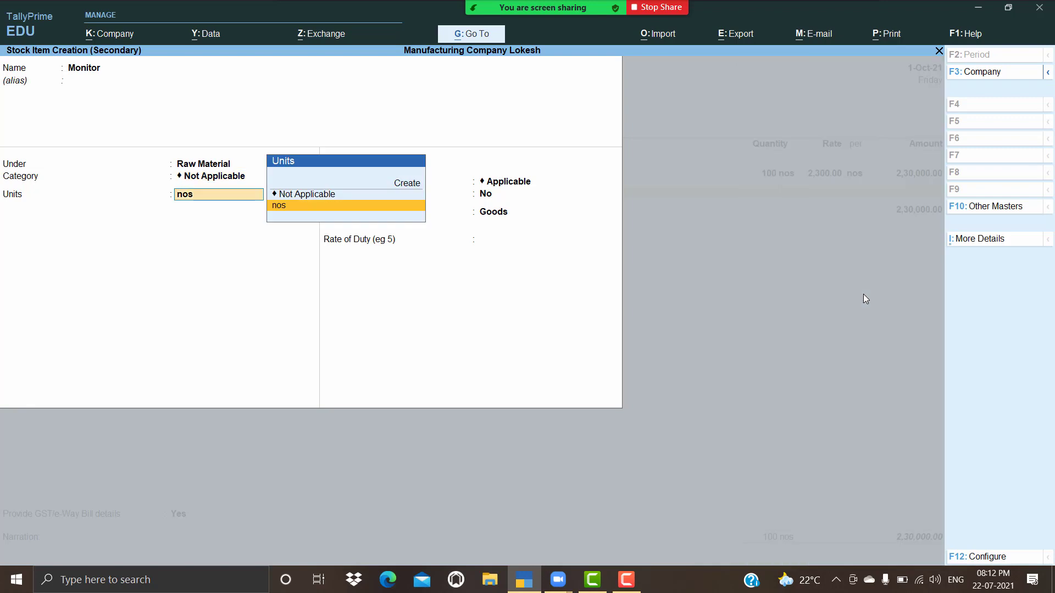
{"action": "key", "text": "Return"}
Enable GST details for Monitor and add a tax rate history entry from 1-Apr-21 with HSN/SAC 323222, calculated on value and taxable.
{"action": "key", "text": "y"}
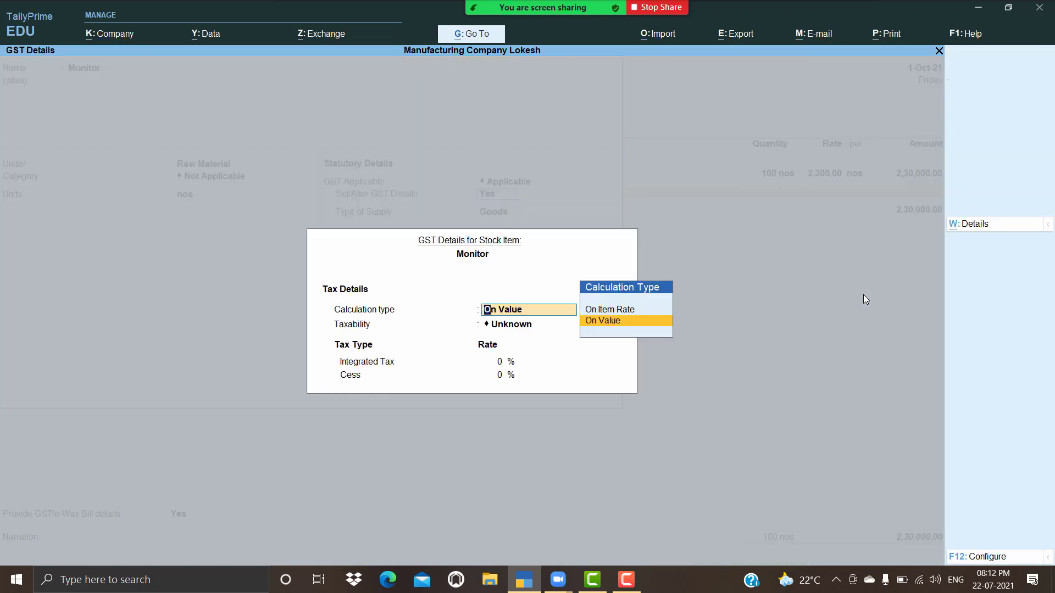
{"action": "left_click", "coordinate": [982, 228]}
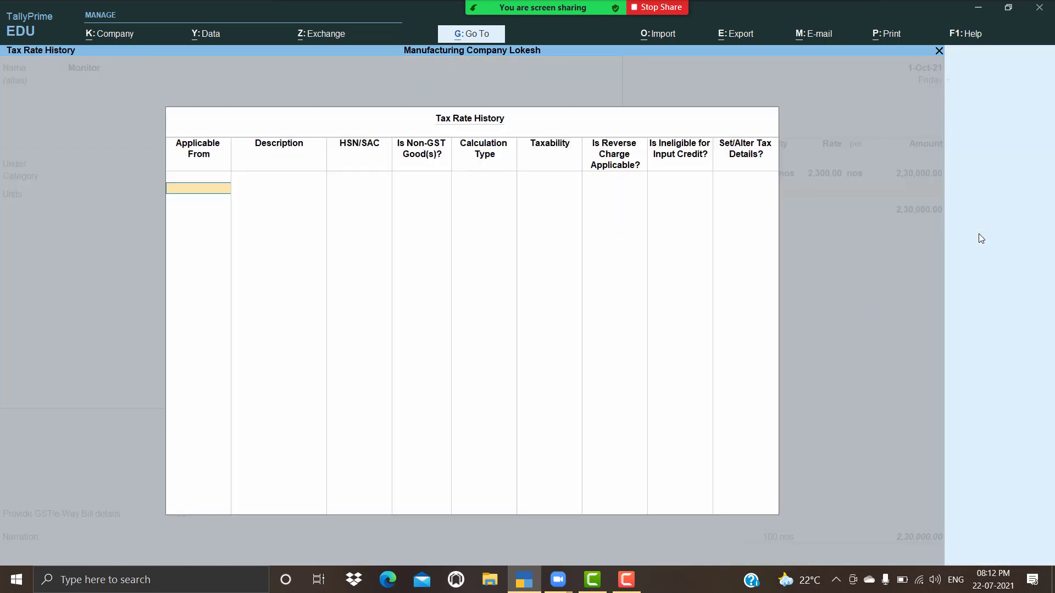
{"action": "type", "text": "1-4"}
{"action": "key", "text": "Return"}
{"action": "key", "text": "Return"}
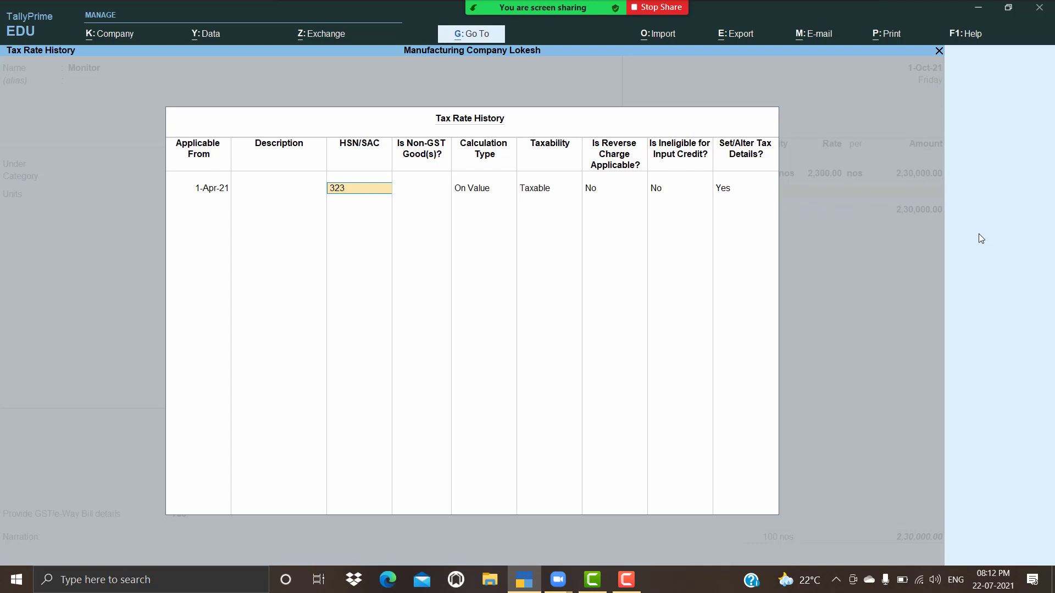
{"action": "key", "text": "Return"}
{"action": "key", "text": "Return"}
{"action": "key", "text": "Return"}
{"action": "key", "text": "Return"}
{"action": "key", "text": "Return"}
{"action": "key", "text": "Return"}
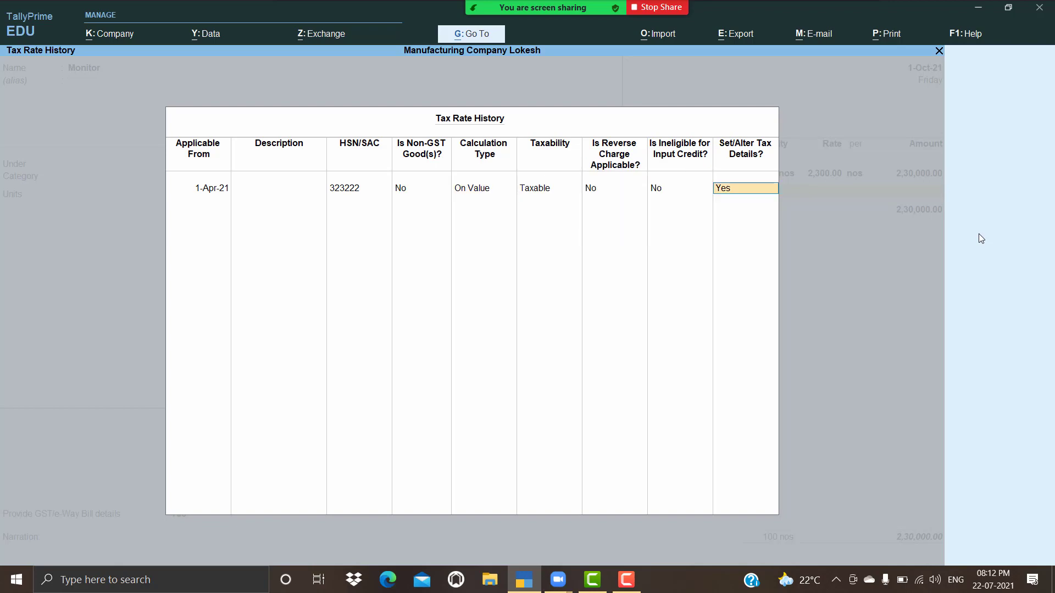
Set Monitor's integrated tax rate to 18%, accept the GST details, and save the stock item.
{"action": "key", "text": "Return"}
{"action": "type", "text": "18"}
{"action": "key", "text": "Return"}
{"action": "key", "text": "Return"}
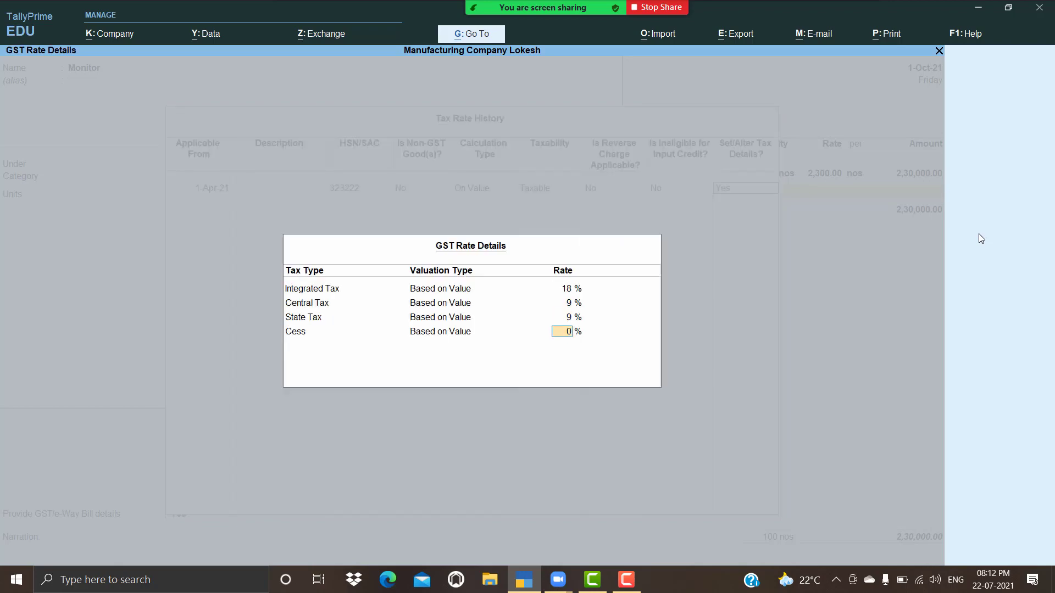
{"action": "key", "text": "Return"}
{"action": "key", "text": "Return"}
{"action": "key", "text": "ctrl+a"}
{"action": "key", "text": "Return"}
{"action": "key", "text": "Return"}
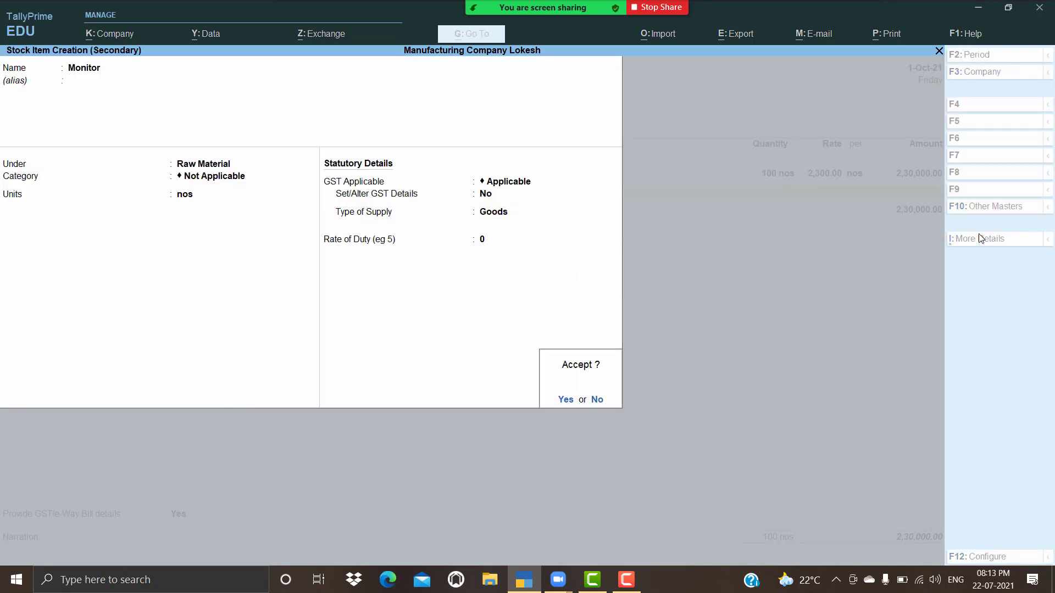
{"action": "key", "text": "Return"}
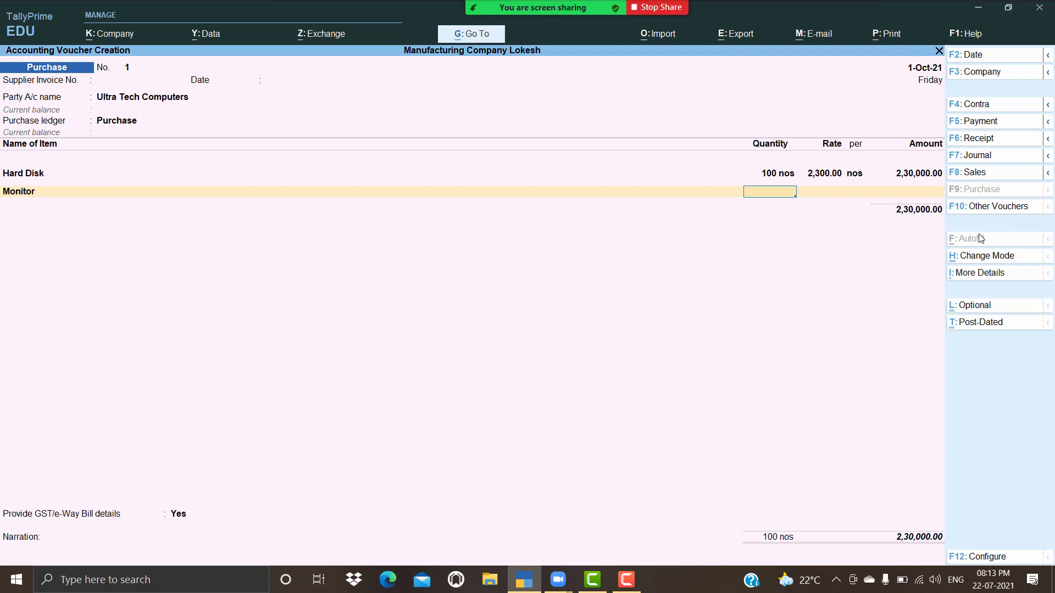
Enter a quantity of 110 nos of Monitor at a rate of 3,500 in the purchase voucher.
{"action": "type", "text": "110"}
{"action": "key", "text": "Return"}
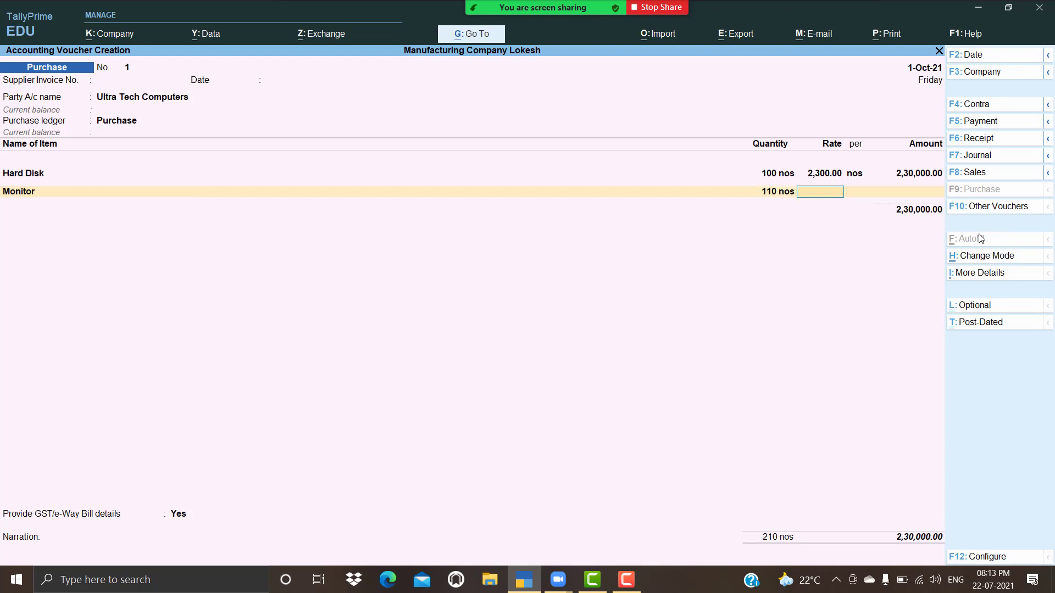
{"action": "type", "text": "3,500"}
{"action": "key", "text": "Return"}
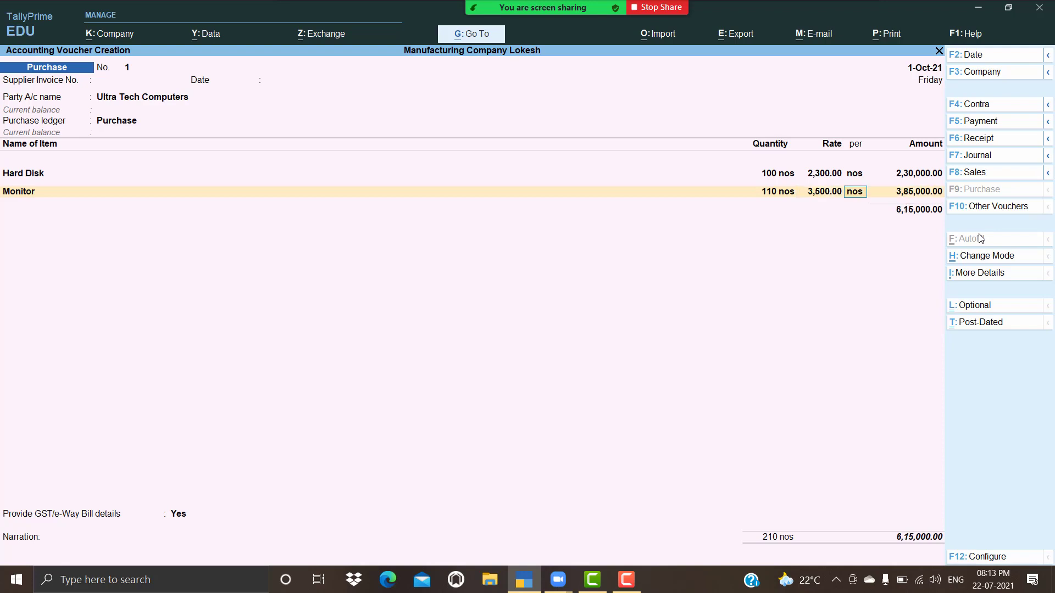
{"action": "key", "text": "Return"}
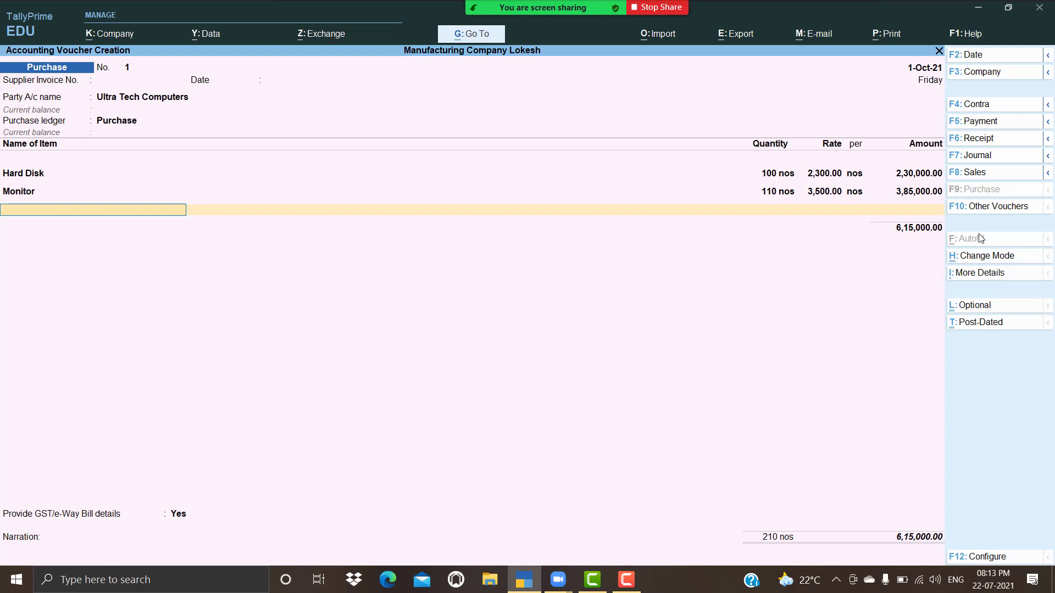
Create a new stock item named Processor Athlon under Raw Material, with category not applicable and unit nos.
{"action": "key", "text": "alt+c"}
{"action": "type", "text": "Proc"}
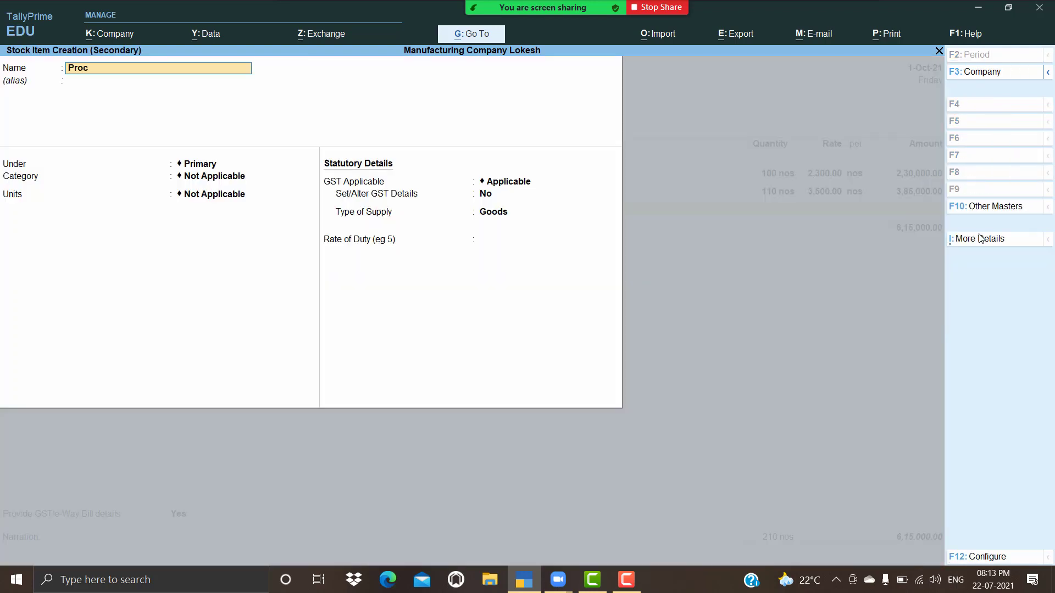
{"action": "type", "text": "essor athlo"}
{"action": "key", "text": "Return"}
{"action": "key", "text": "Return"}
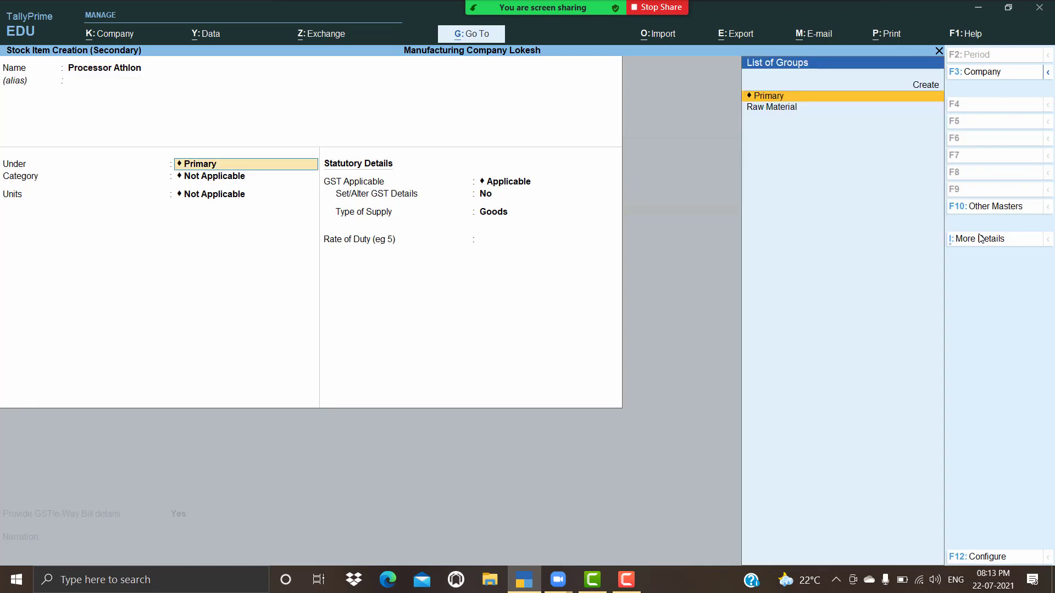
{"action": "key", "text": "Down"}
{"action": "key", "text": "Return"}
{"action": "key", "text": "Return"}
{"action": "key", "text": "Return"}
{"action": "key", "text": "Return"}
Enable GST details for Processor Athlon and add a taxable, on-value tax rate history entry from 1-Apr-21 with HSN/SAC 233255.
{"action": "type", "text": "y"}
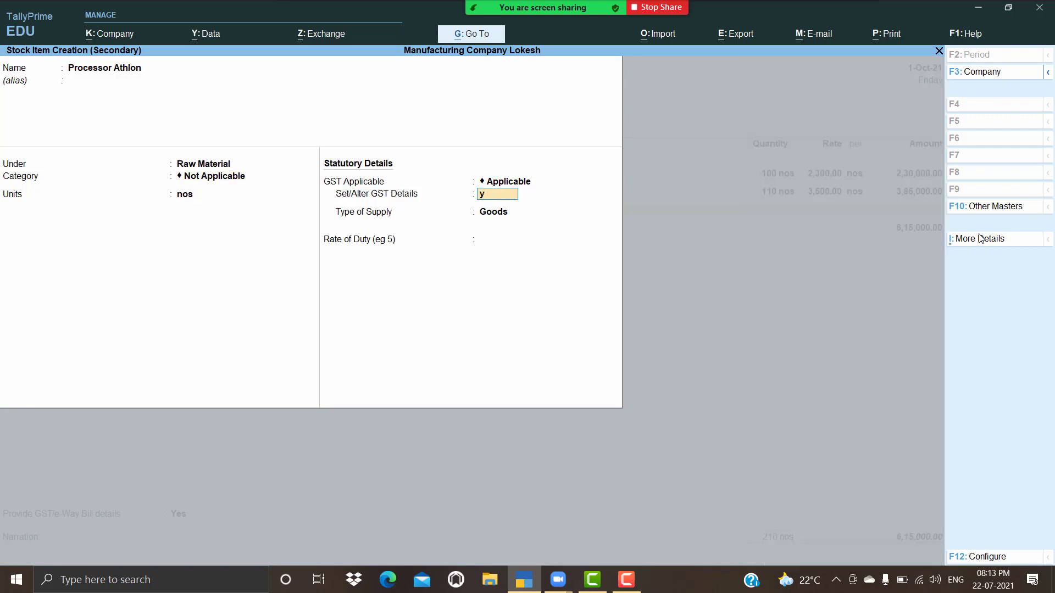
{"action": "key", "text": "Return"}
{"action": "left_click", "coordinate": [986, 231]}
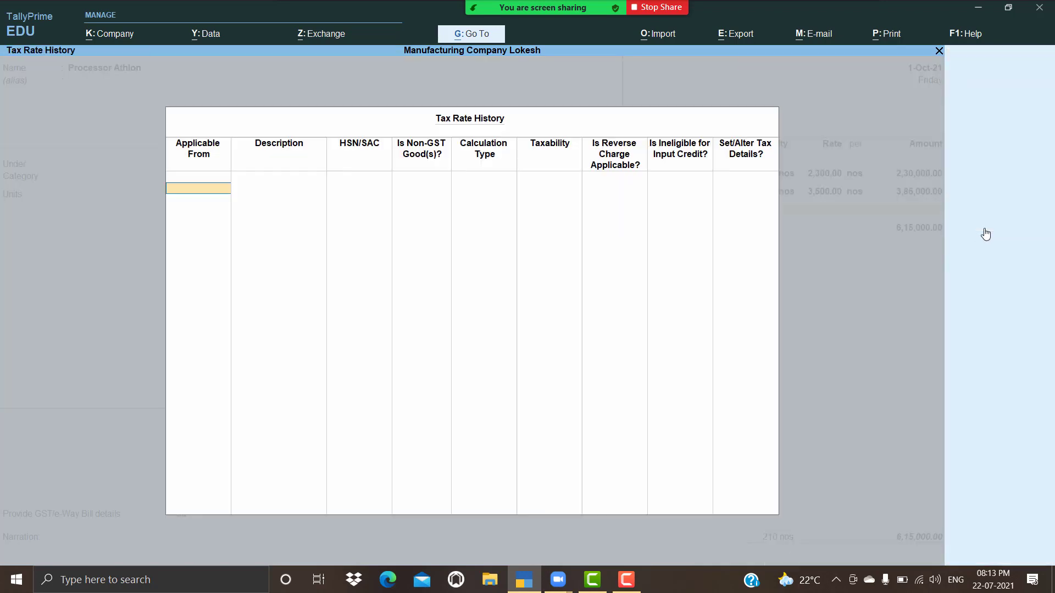
{"action": "type", "text": "1-4"}
{"action": "key", "text": "Return"}
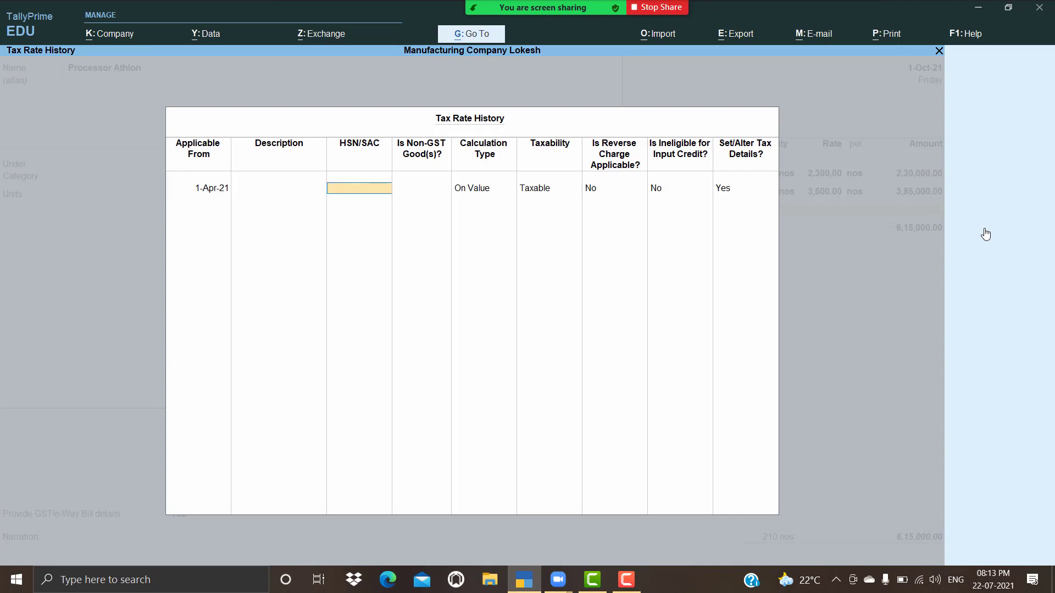
{"action": "type", "text": "233255"}
{"action": "key", "text": "Return"}
{"action": "key", "text": "Return"}
{"action": "key", "text": "Return"}
{"action": "key", "text": "Return"}
{"action": "key", "text": "Return"}
{"action": "key", "text": "Return"}
Set Processor Athlon's integrated tax rate to 18%, accept the GST details, and save the stock item.
{"action": "key", "text": "Return"}
{"action": "type", "text": "1"}
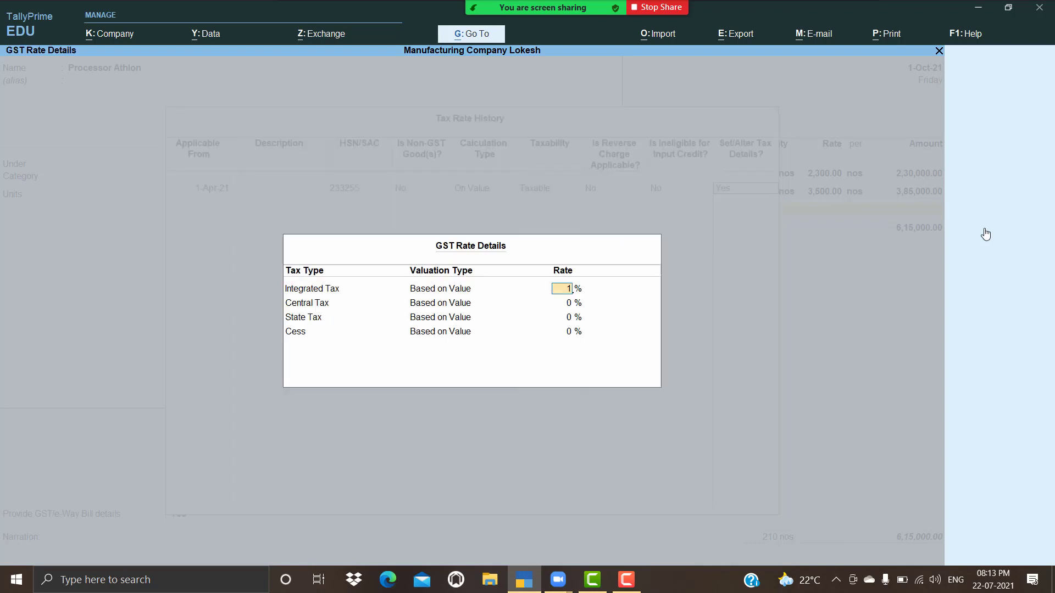
{"action": "type", "text": "8"}
{"action": "key", "text": "Return"}
{"action": "key", "text": "Return"}
{"action": "key", "text": "Return"}
{"action": "key", "text": "Return"}
{"action": "key", "text": "Return"}
{"action": "key", "text": "Return"}
{"action": "key", "text": "Return"}
{"action": "key", "text": "Return"}
{"action": "key", "text": "Return"}
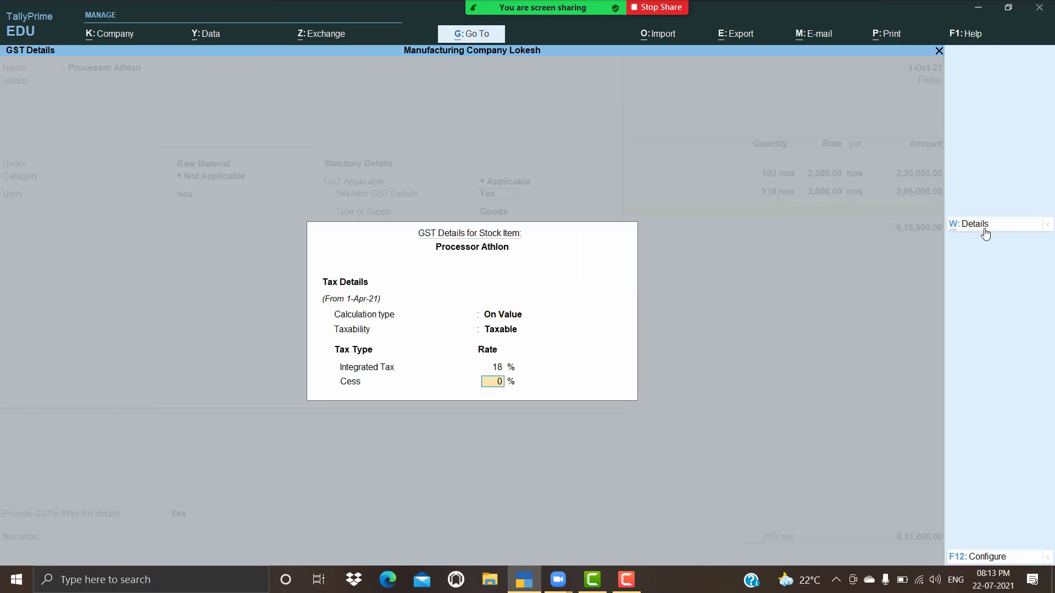
{"action": "key", "text": "Return"}
{"action": "key", "text": "Return"}
{"action": "key", "text": "Return"}
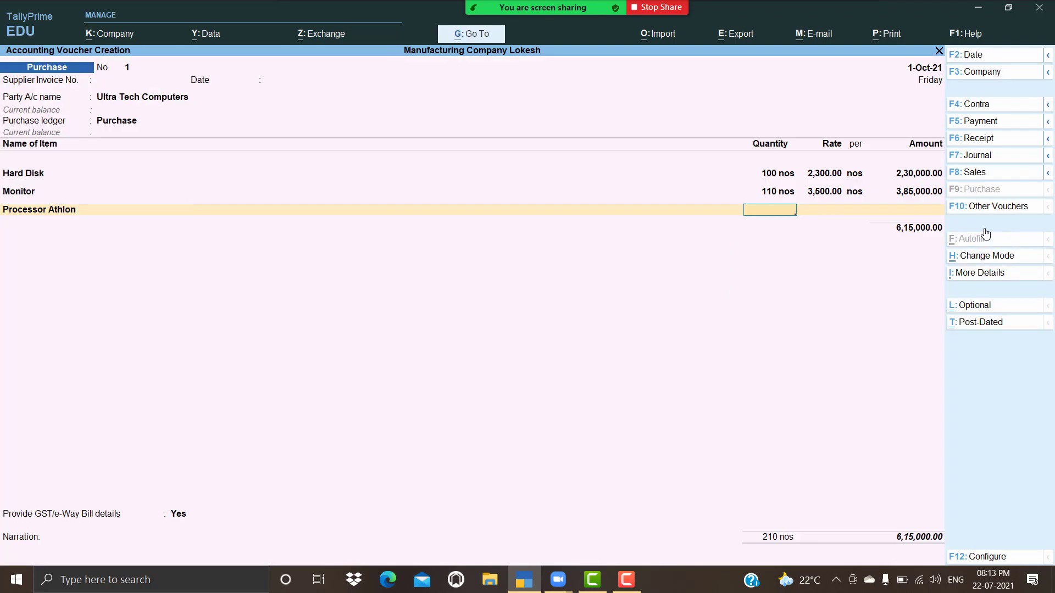
Enter a quantity of 50 nos of Processor Athlon at a rate of 3,700 in the purchase voucher.
{"action": "type", "text": "50"}
{"action": "key", "text": "Return"}
{"action": "type", "text": "3700"}
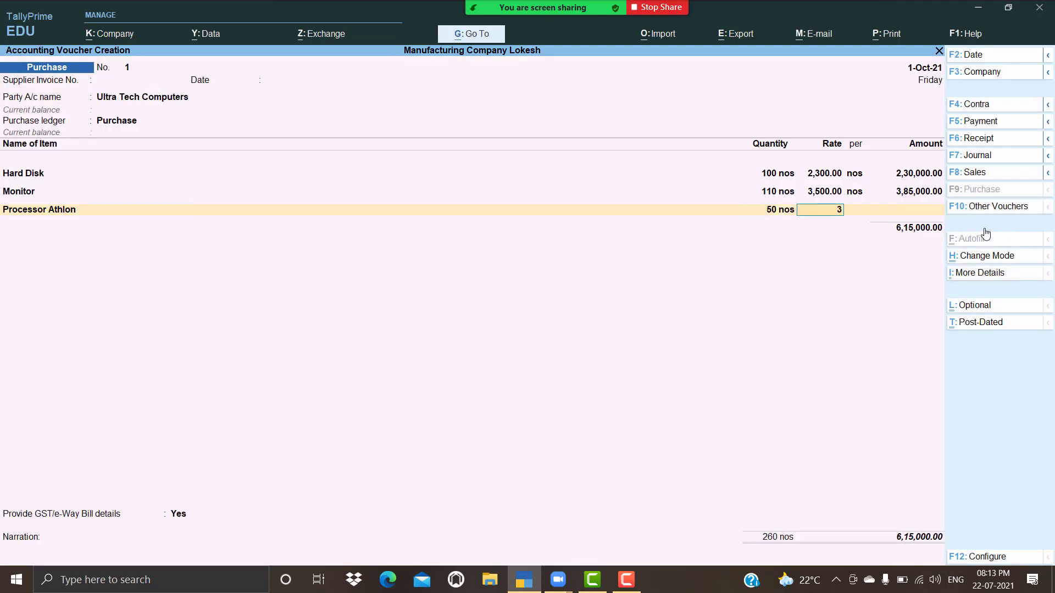
{"action": "key", "text": "Return"}
{"action": "key", "text": "Return"}
{"action": "key", "text": "Return"}
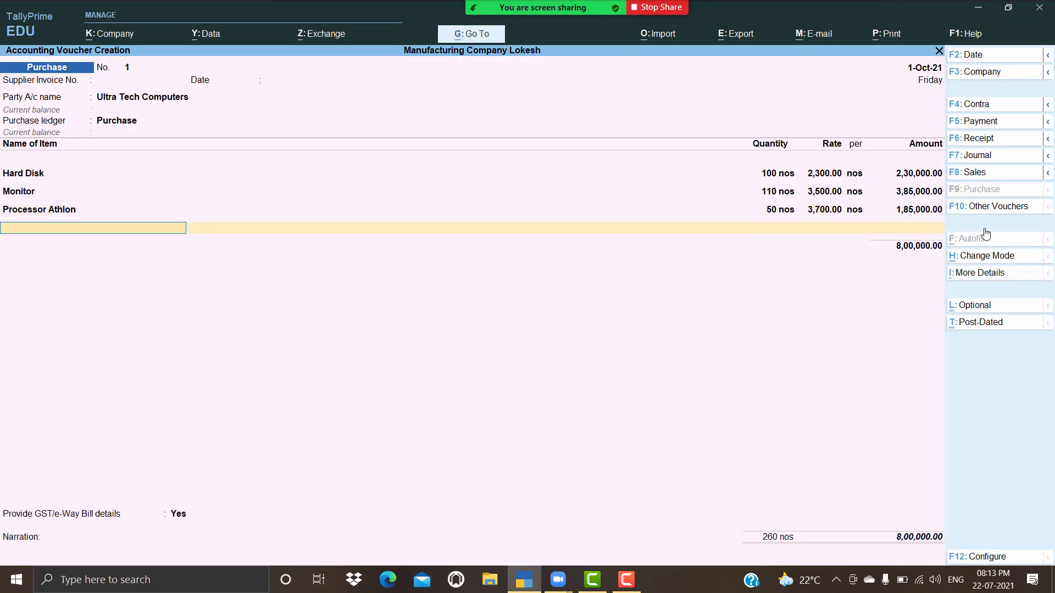
Create a new stock item named Processor P4 under Raw Material, with category not applicable and unit nos.
{"action": "key", "text": "alt+c"}
{"action": "type", "text": "P"}
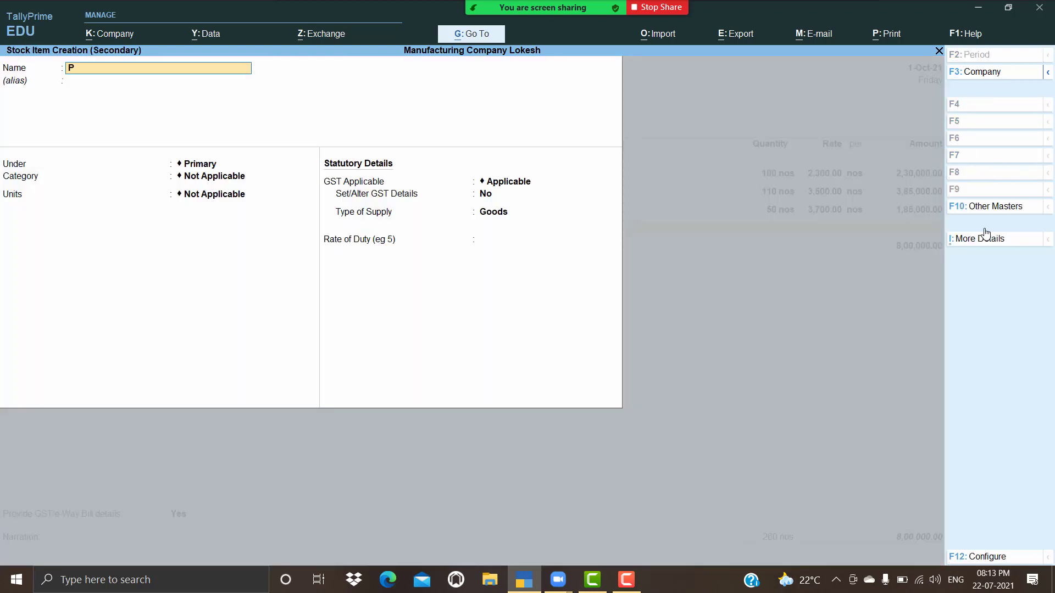
{"action": "type", "text": "rocessor P4"}
{"action": "key", "text": "Return"}
{"action": "key", "text": "Down"}
{"action": "key", "text": "Return"}
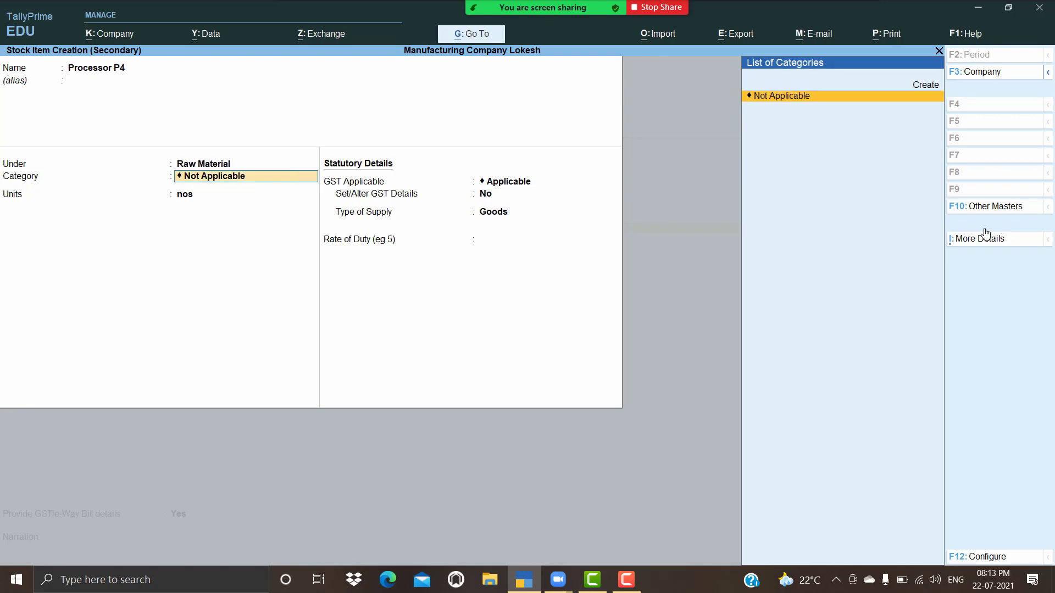
{"action": "key", "text": "Return"}
{"action": "key", "text": "Return"}
Enable GST details for Processor P4 and add a taxable, on-value tax rate history entry from 1-Apr-21 with HSN/SAC 315312.
{"action": "key", "text": "y"}
{"action": "key", "text": "Return"}
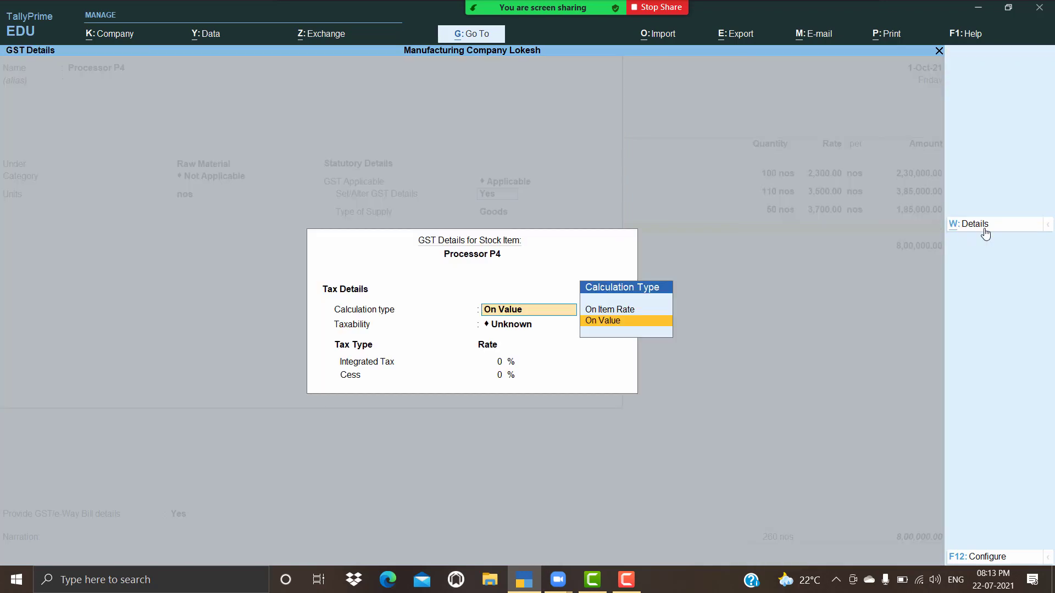
{"action": "left_click", "coordinate": [984, 231]}
{"action": "type", "text": "1-4"}
{"action": "key", "text": "Return"}
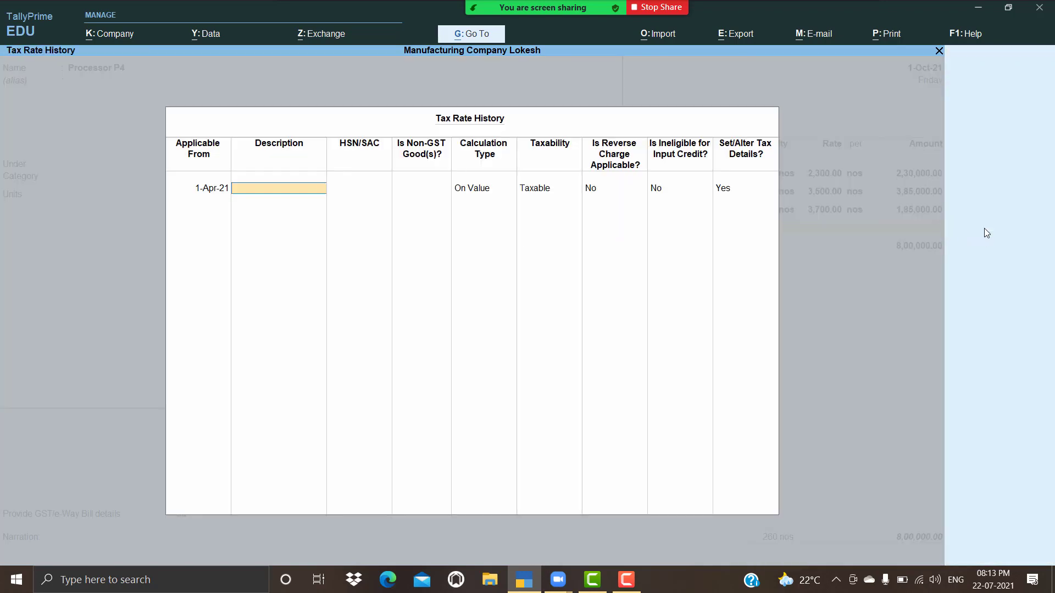
{"action": "key", "text": "Return"}
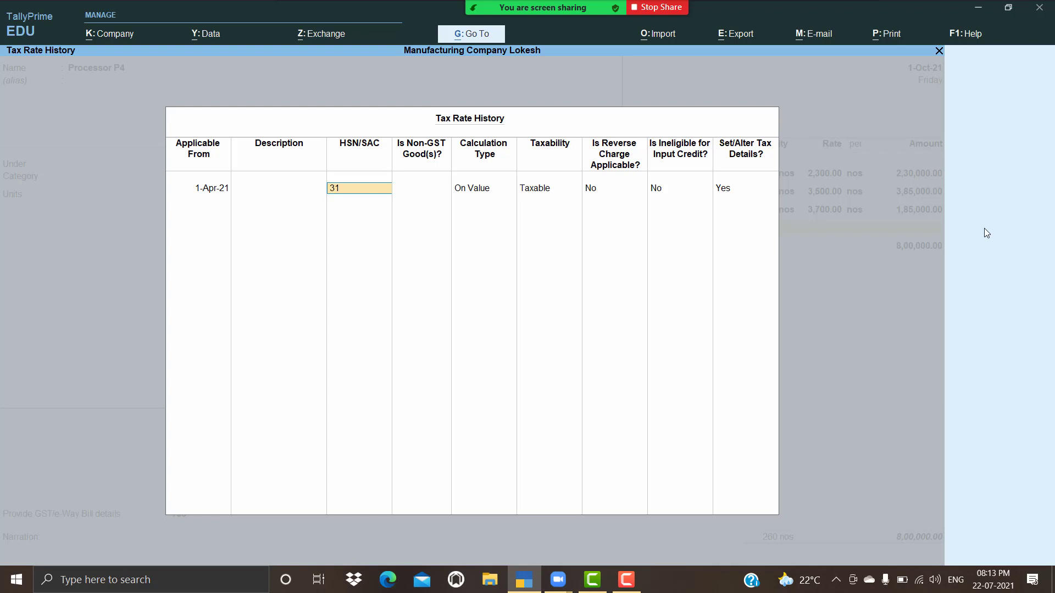
{"action": "type", "text": "315312"}
{"action": "key", "text": "Return"}
{"action": "key", "text": "Return"}
{"action": "key", "text": "Return"}
Set Processor P4's integrated tax rate to 18%, accept the GST details, and save the stock item.
{"action": "key", "text": "Return"}
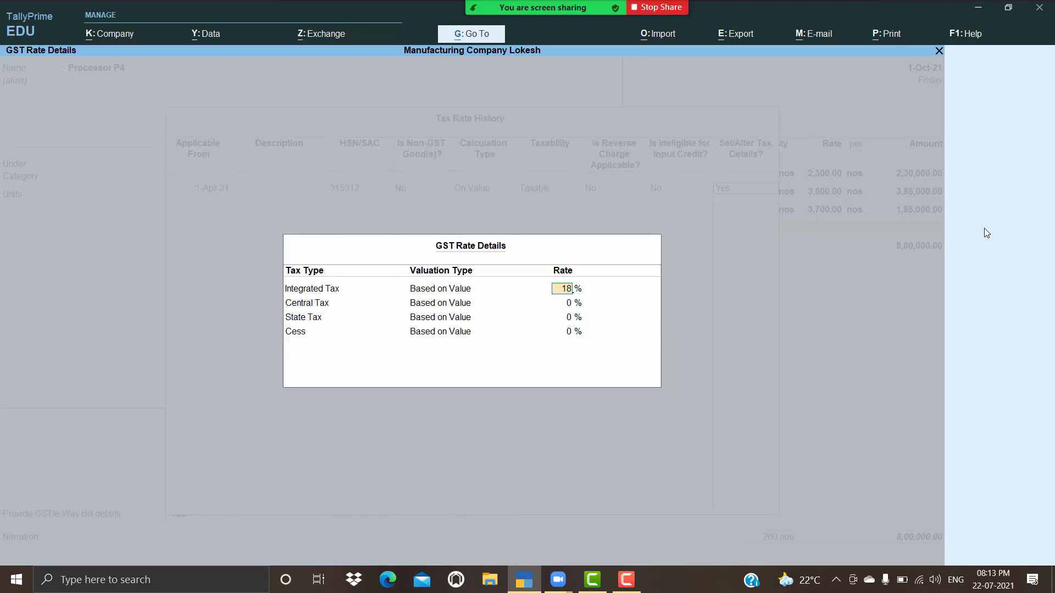
{"action": "key", "text": "Return"}
{"action": "key", "text": "Return"}
{"action": "key", "text": "Return"}
{"action": "key", "text": "Return"}
{"action": "key", "text": "Return"}
{"action": "key", "text": "Return"}
{"action": "key", "text": "Return"}
{"action": "key", "text": "Return"}
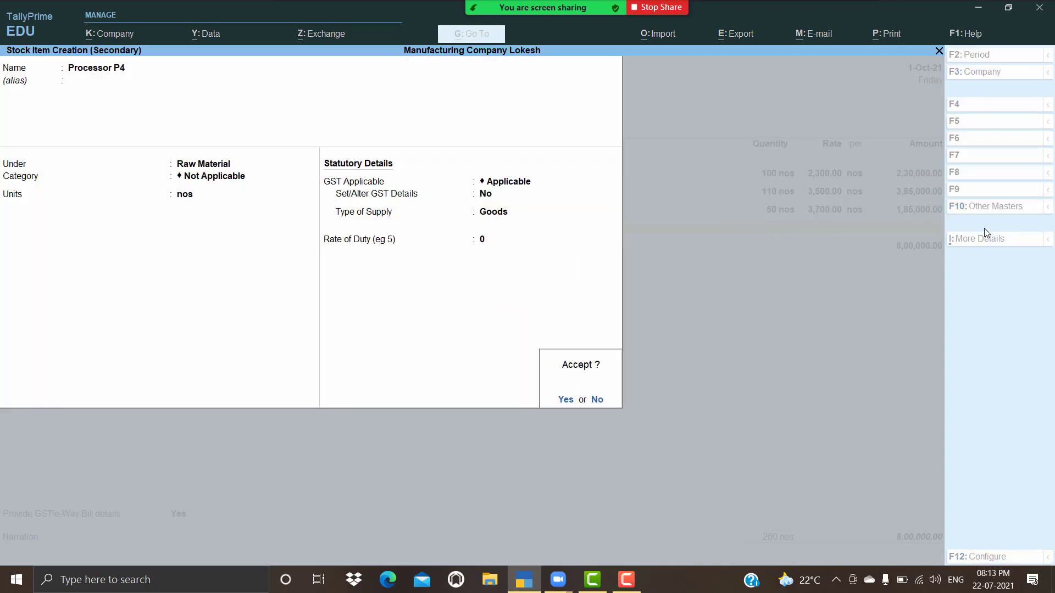
{"action": "key", "text": "Return"}
Enter a quantity of 50 nos of Processor P4 at a rate of 5,700 in the purchase voucher.
{"action": "type", "text": "50"}
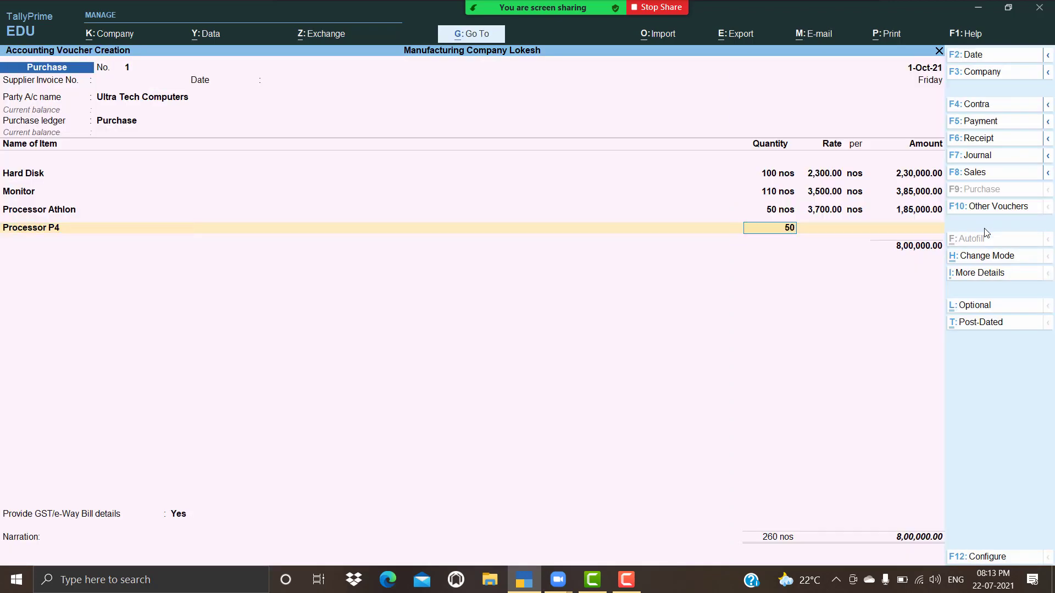
{"action": "key", "text": "Return"}
{"action": "type", "text": "5,70"}
{"action": "type", "text": "0"}
{"action": "key", "text": "Return"}
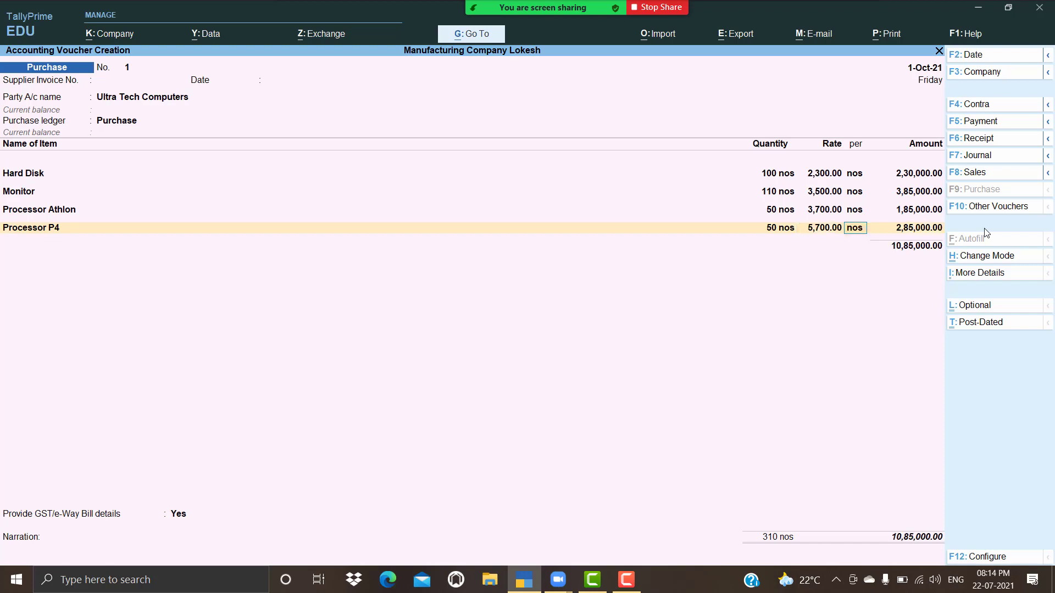
{"action": "key", "text": "Return"}
{"action": "key", "text": "Return"}
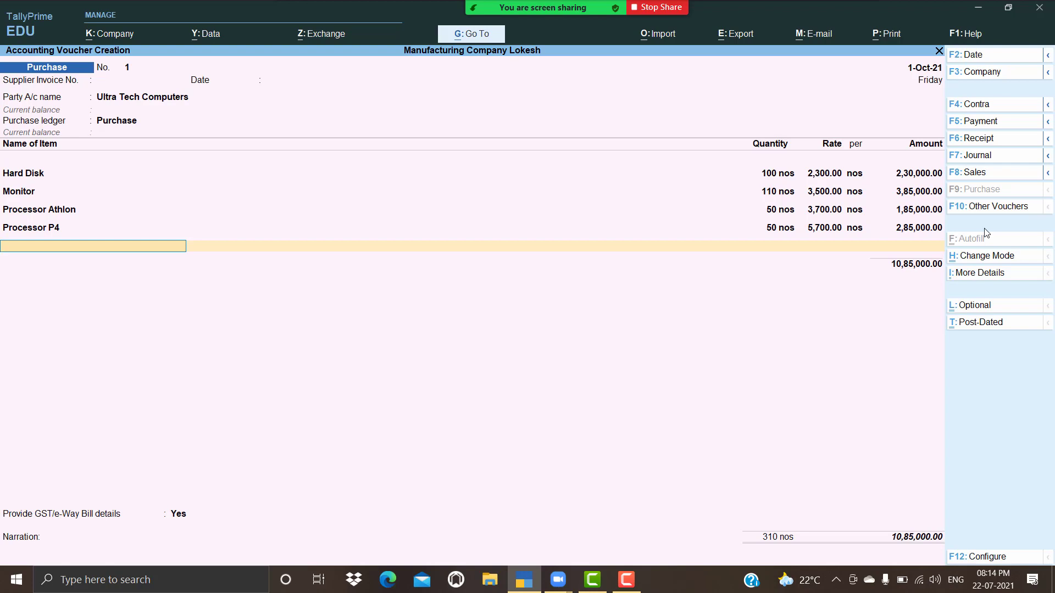
Finish the item entries in the purchase voucher and create a ledger named Carriage Inwards under Direct Expenses.
{"action": "key", "text": "Return"}
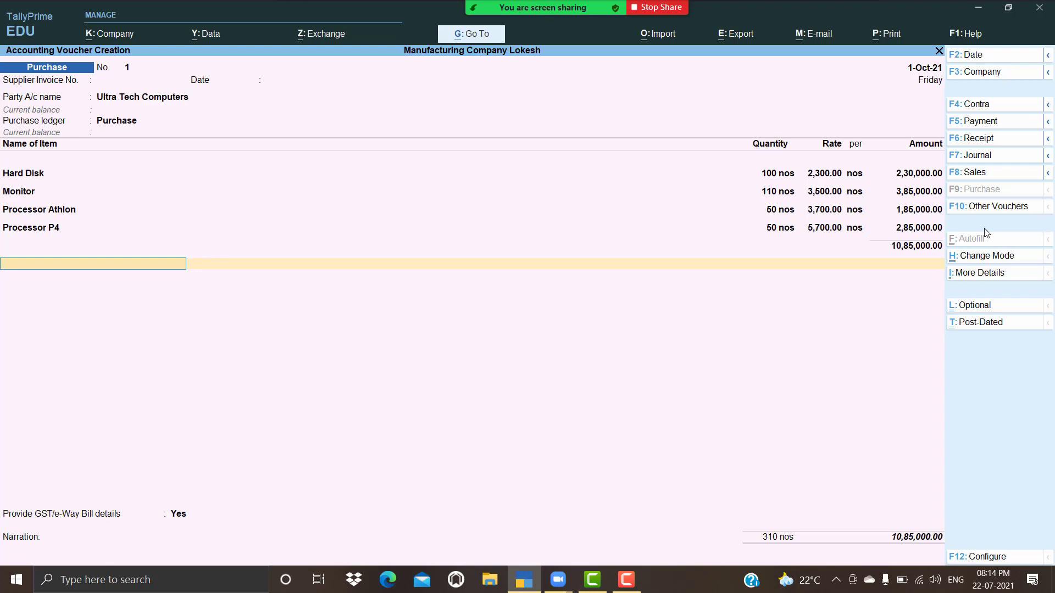
{"action": "key", "text": "alt+c"}
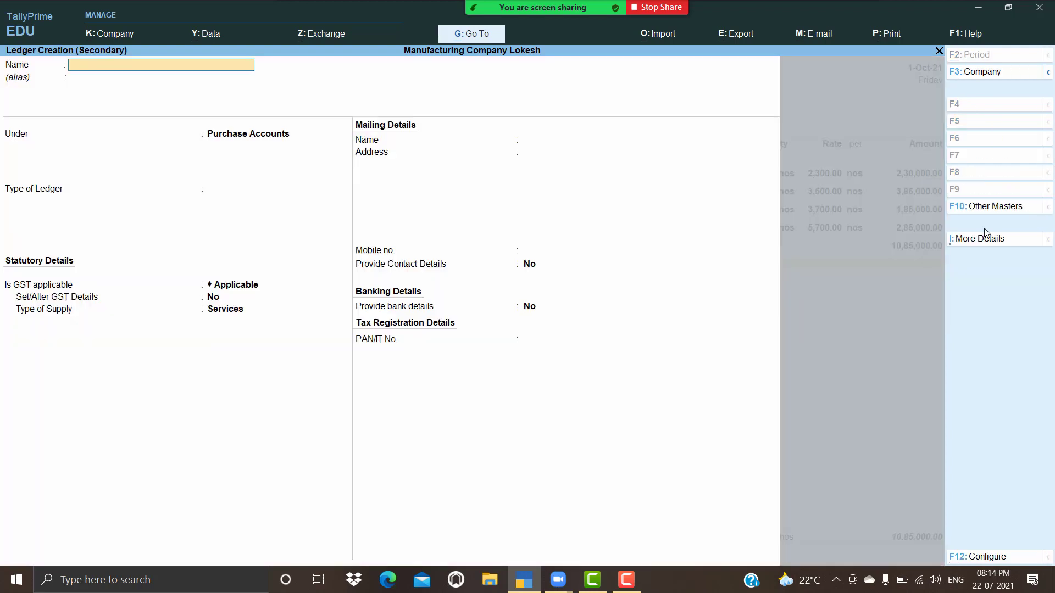
{"action": "type", "text": "Carriage Inwards"}
{"action": "key", "text": "Return"}
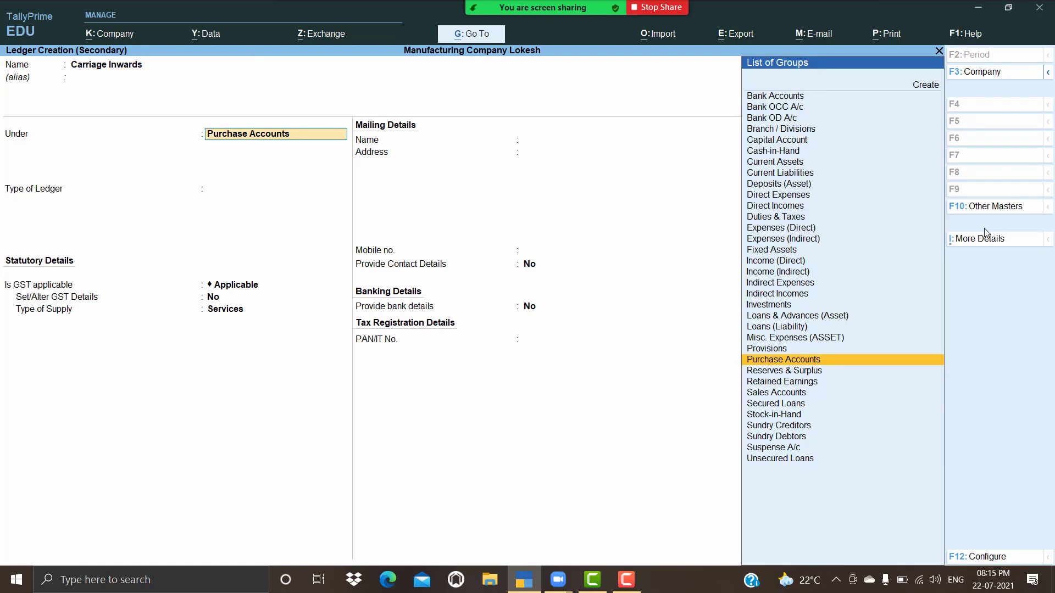
{"action": "type", "text": "Direct"}
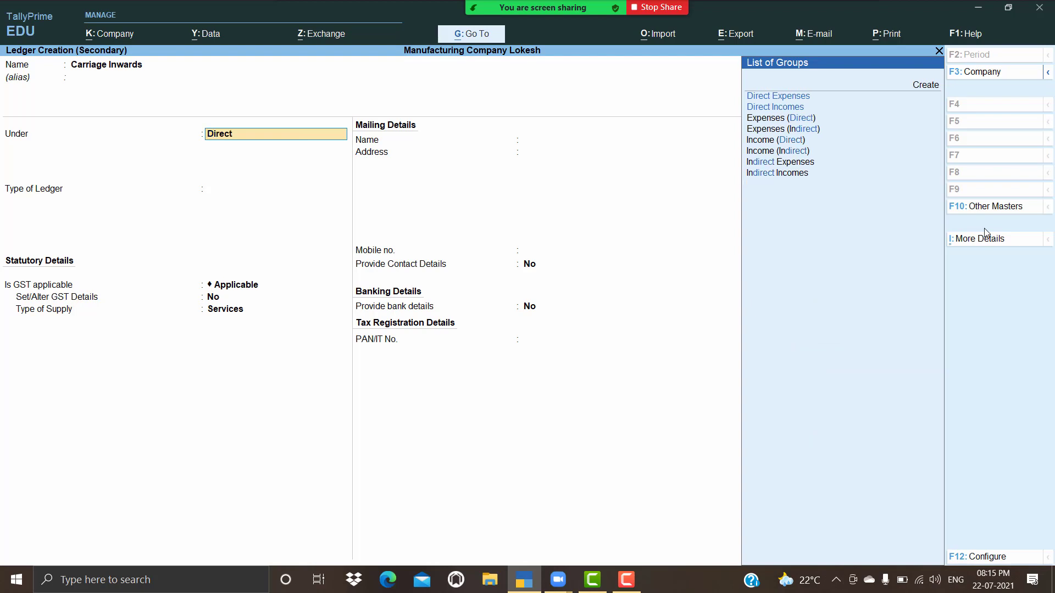
{"action": "key", "text": "Return"}
{"action": "key", "text": "BackSpace"}
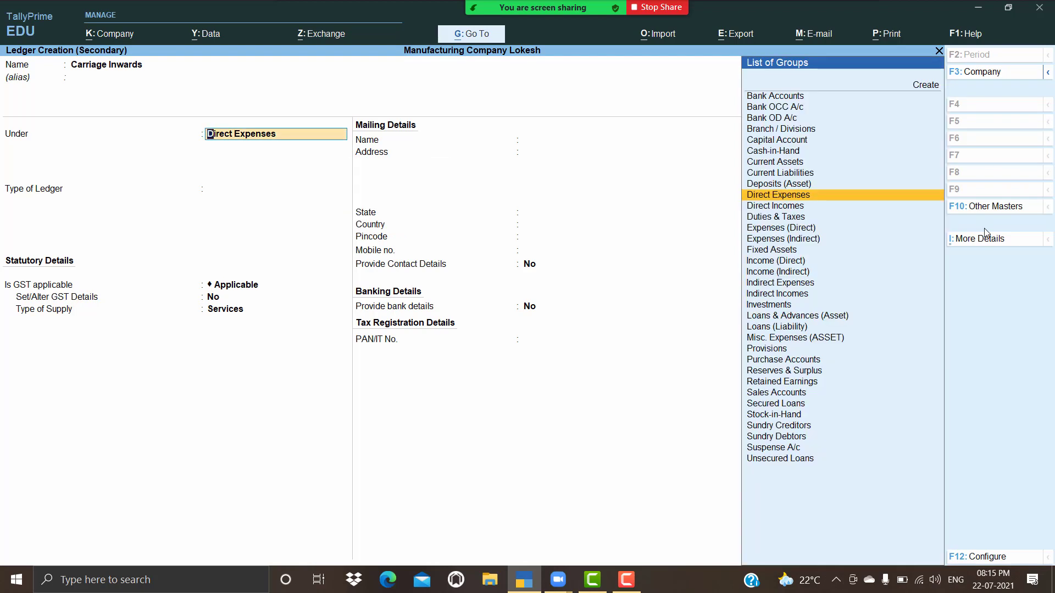
Alter the Direct Expenses group so its purchase invoice allocation method is Appropriate by Value, and save the group.
{"action": "key", "text": "ctrl+Return"}
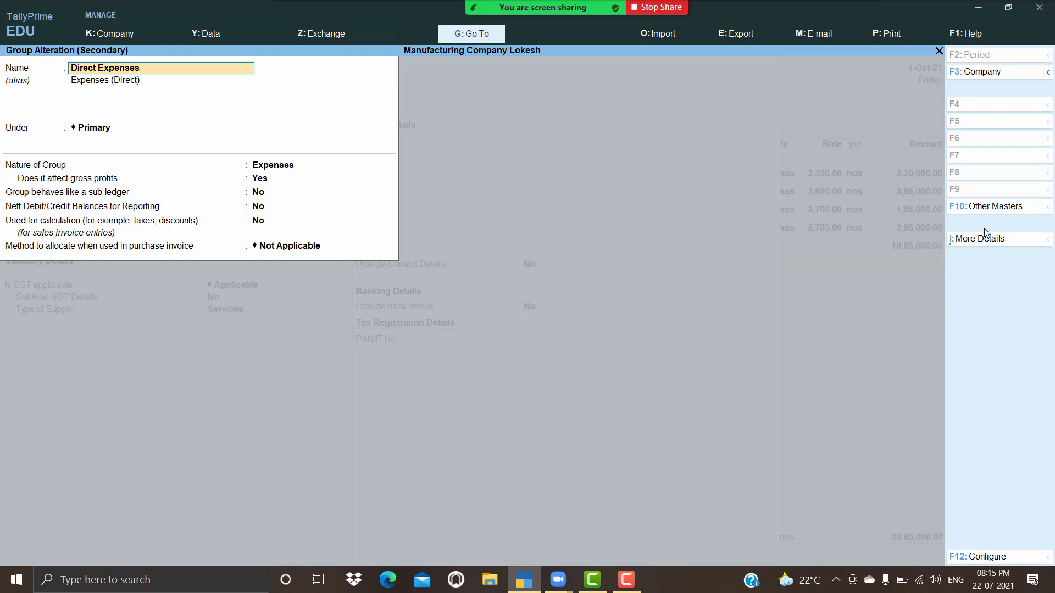
{"action": "key", "text": "Return"}
{"action": "key", "text": "Return"}
{"action": "key", "text": "Return"}
{"action": "key", "text": "Return"}
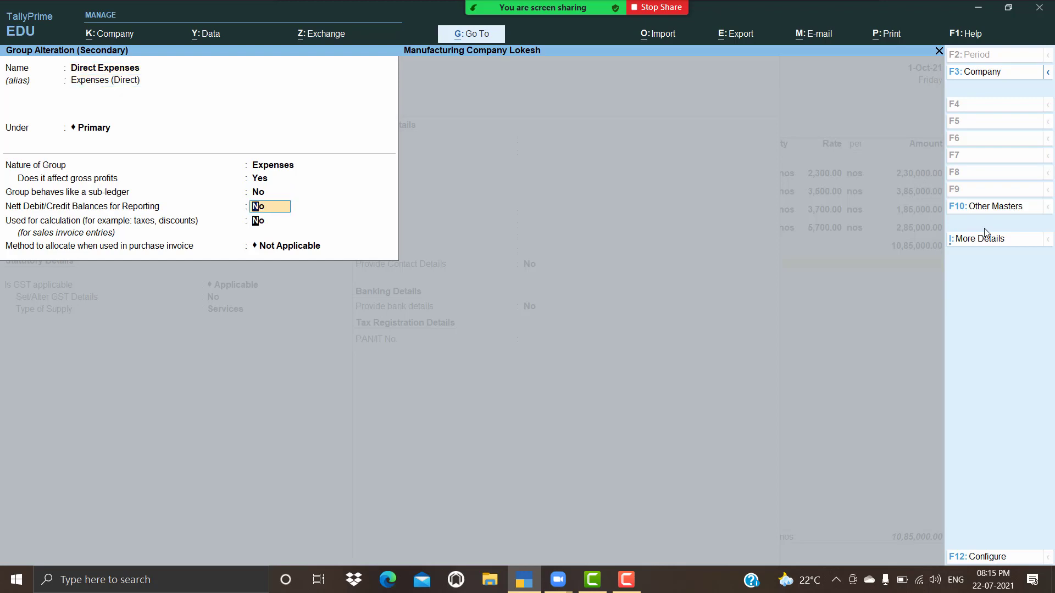
{"action": "key", "text": "Return"}
{"action": "key", "text": "Return"}
{"action": "key", "text": "Down"}
{"action": "key", "text": "Down"}
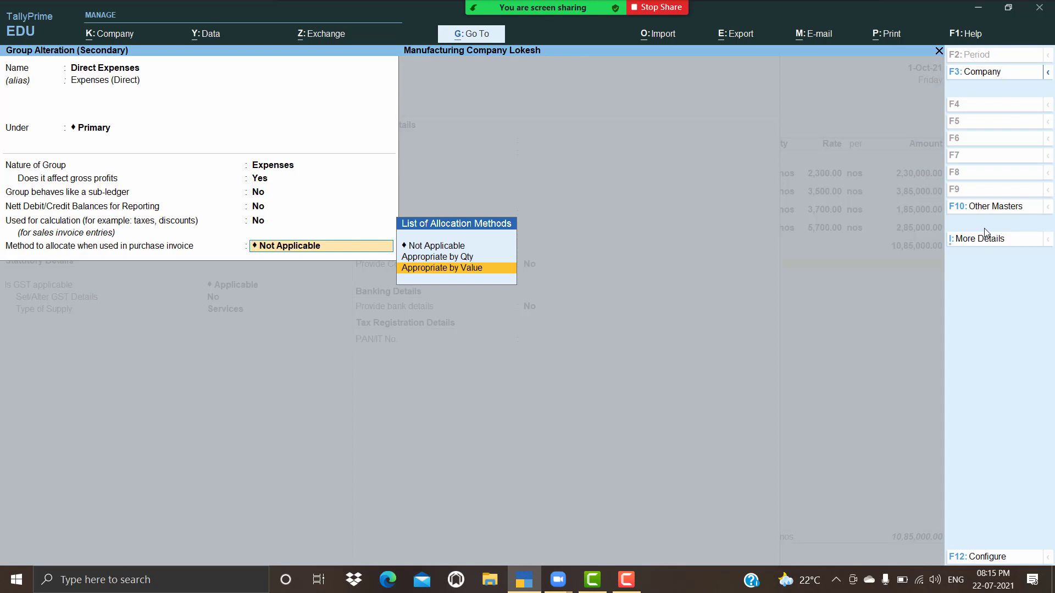
{"action": "key", "text": "Return"}
{"action": "key", "text": "Return"}
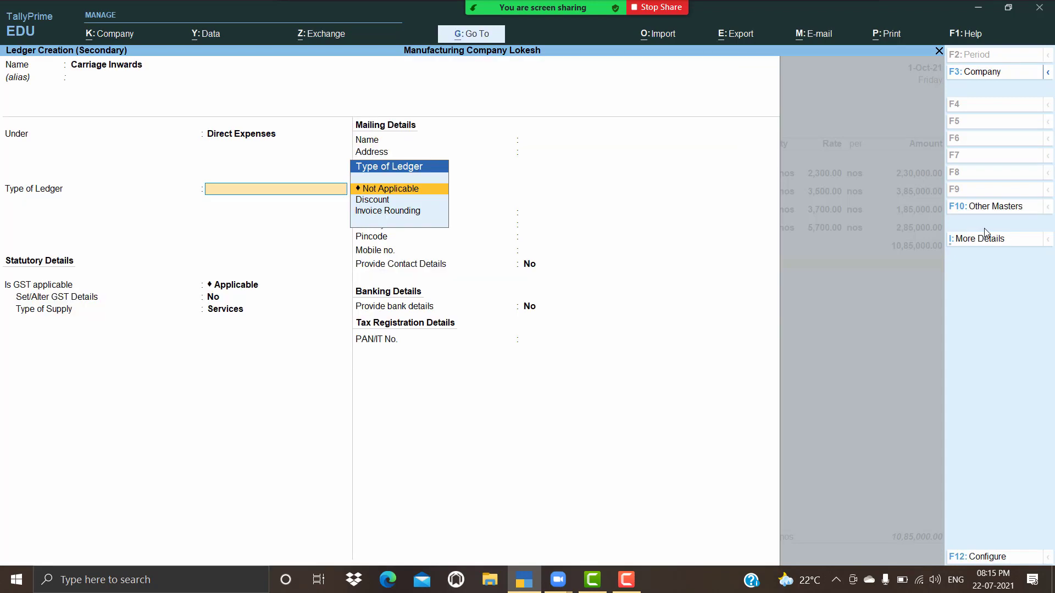
Set the Carriage Inwards ledger type to Not Applicable, keep the remaining defaults, and save the ledger.
{"action": "key", "text": "Return"}
{"action": "key", "text": "Return"}
{"action": "key", "text": "Return"}
{"action": "key", "text": "Return"}
{"action": "key", "text": "Return"}
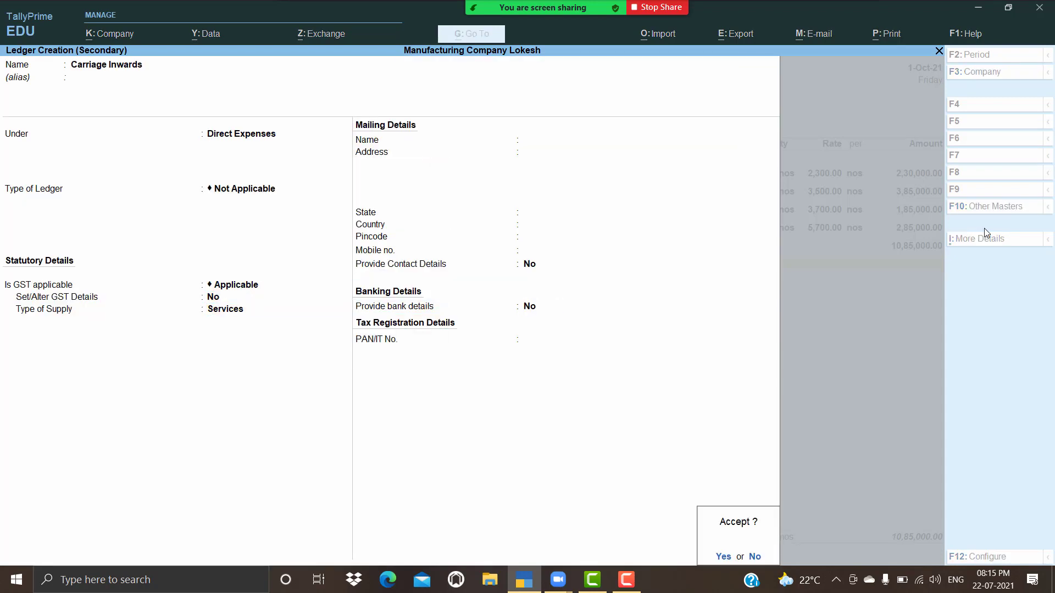
{"action": "key", "text": "Return"}
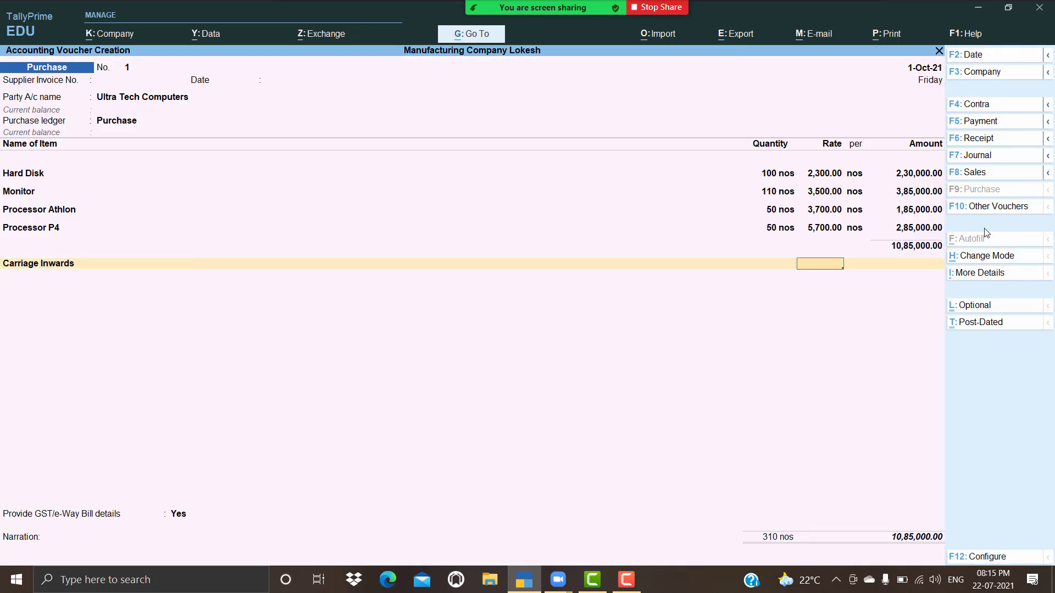
Enter an amount of 400 for Carriage Inwards in the purchase voucher.
{"action": "key", "text": "Return"}
{"action": "type", "text": "400"}
{"action": "key", "text": "Return"}
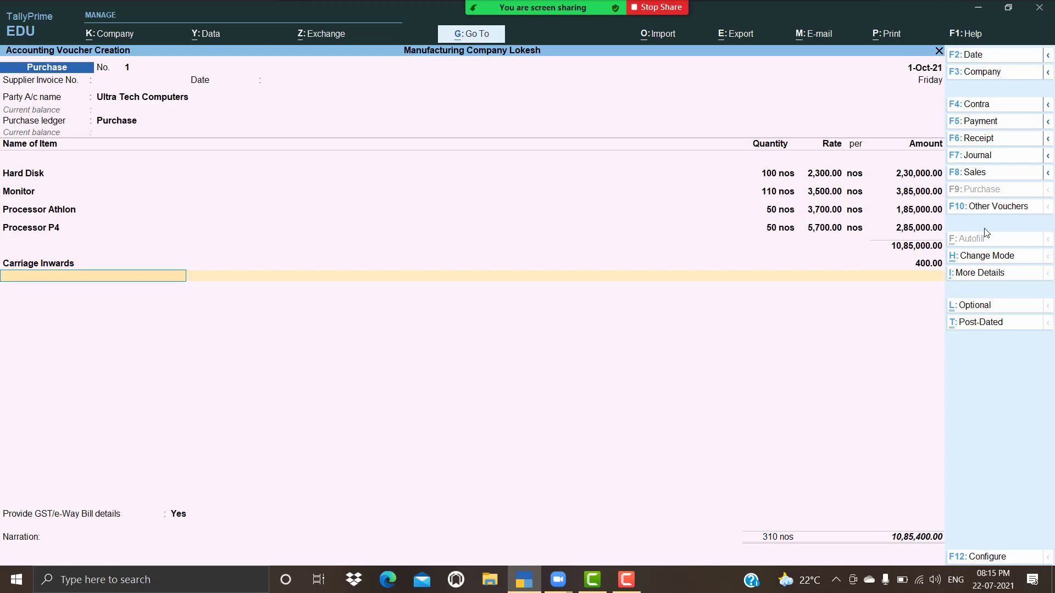
Create a ledger named CGST under Duties & Taxes with GST as the type of duty/tax.
{"action": "key", "text": "alt+c"}
{"action": "type", "text": "CGST"}
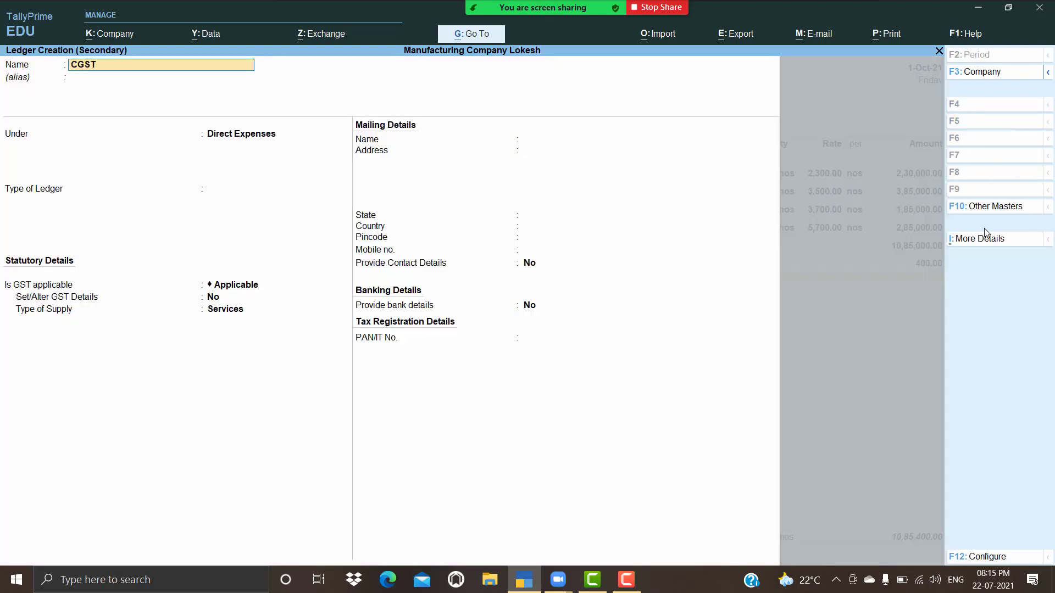
{"action": "key", "text": "Return"}
{"action": "type", "text": "Du"}
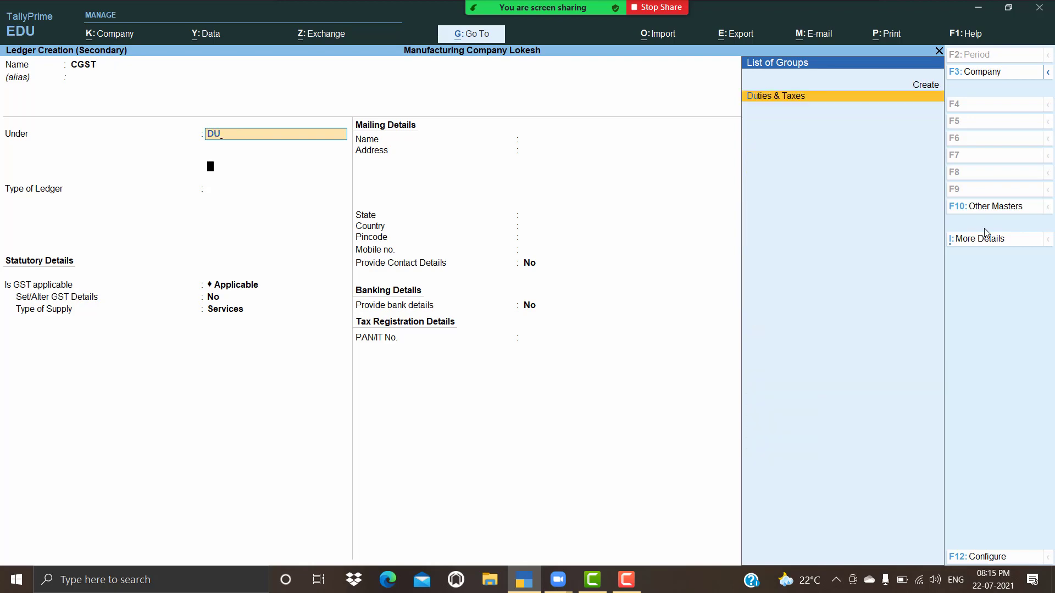
{"action": "key", "text": "Return"}
{"action": "key", "text": "Up"}
{"action": "key", "text": "Return"}
Set the CGST tax type to Central Tax, save the ledger, and accept its calculated amount in the voucher.
{"action": "key", "text": "Return"}
{"action": "key", "text": "Return"}
{"action": "key", "text": "Return"}
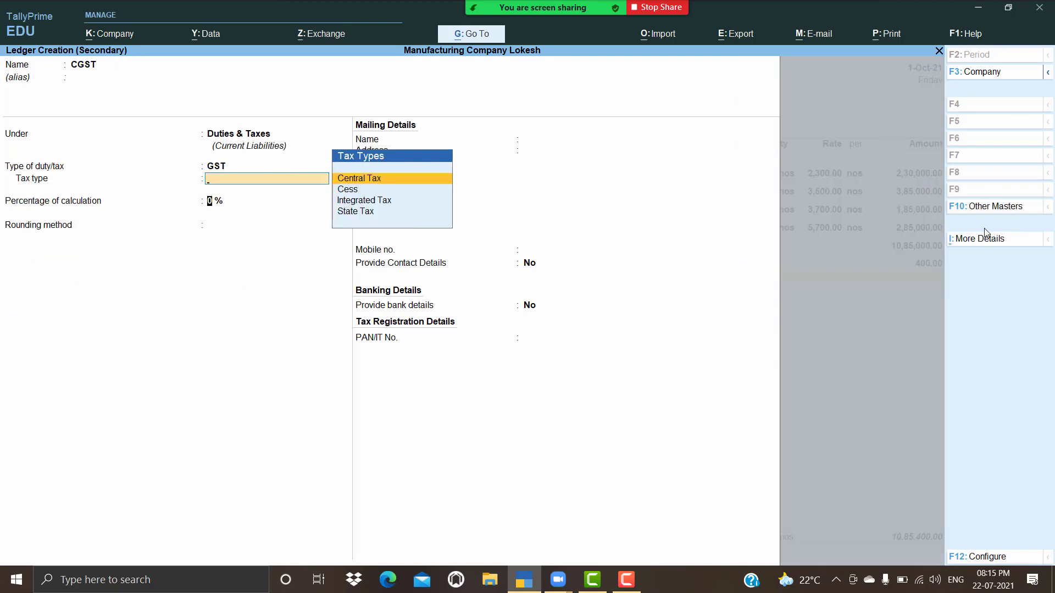
{"action": "key", "text": "ctrl+a"}
{"action": "key", "text": "Return"}
{"action": "key", "text": "Return"}
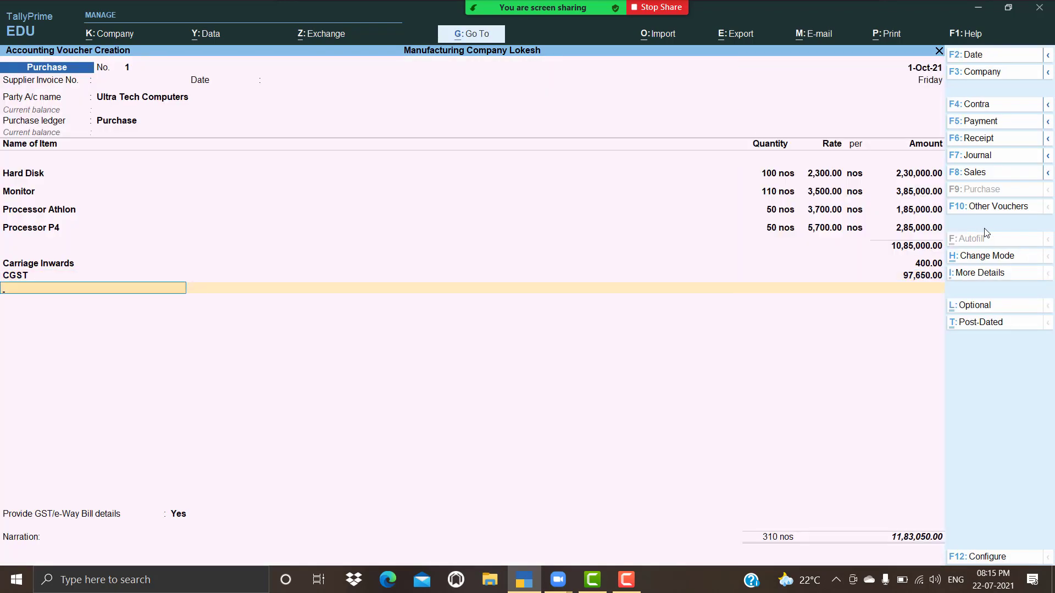
Create a ledger named SGST under Duties & Taxes with GST as the type of duty/tax.
{"action": "key", "text": "alt+c"}
{"action": "type", "text": "SGST"}
{"action": "key", "text": "Return"}
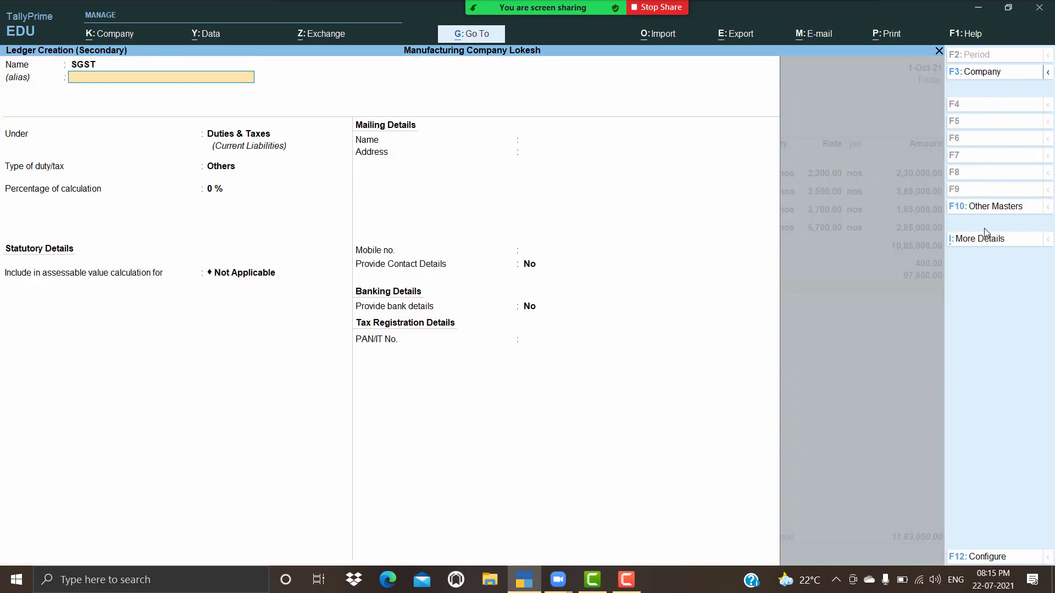
{"action": "key", "text": "Return"}
{"action": "key", "text": "Up"}
{"action": "key", "text": "Return"}
Set the SGST tax type to State Tax with rounding method not applicable, and save the ledger.
{"action": "key", "text": "Down"}
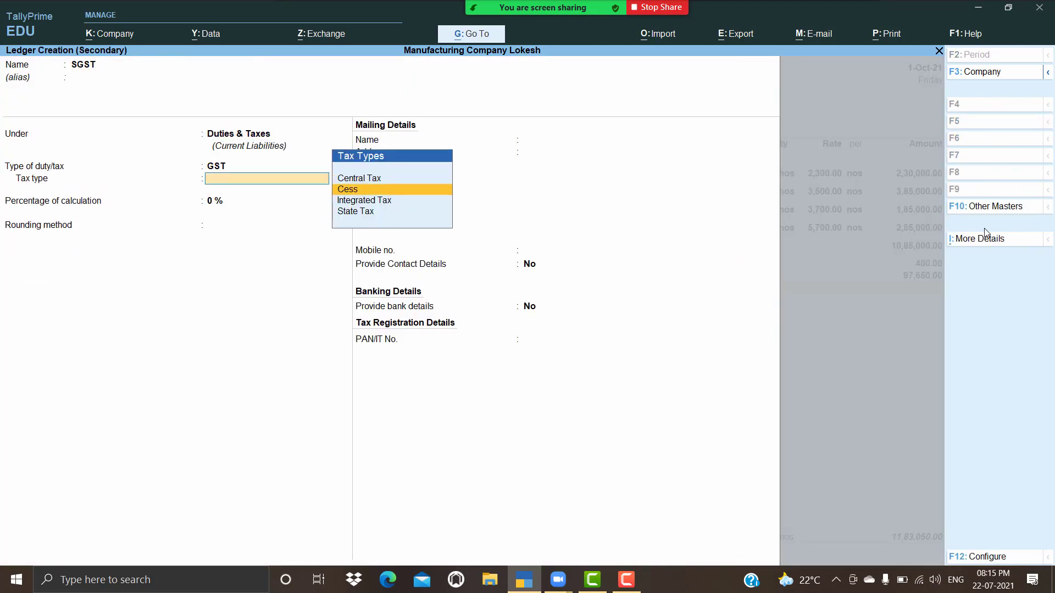
{"action": "key", "text": "Down"}
{"action": "key", "text": "Down"}
{"action": "key", "text": "Return"}
{"action": "key", "text": "Return"}
{"action": "key", "text": "Return"}
{"action": "key", "text": "Return"}
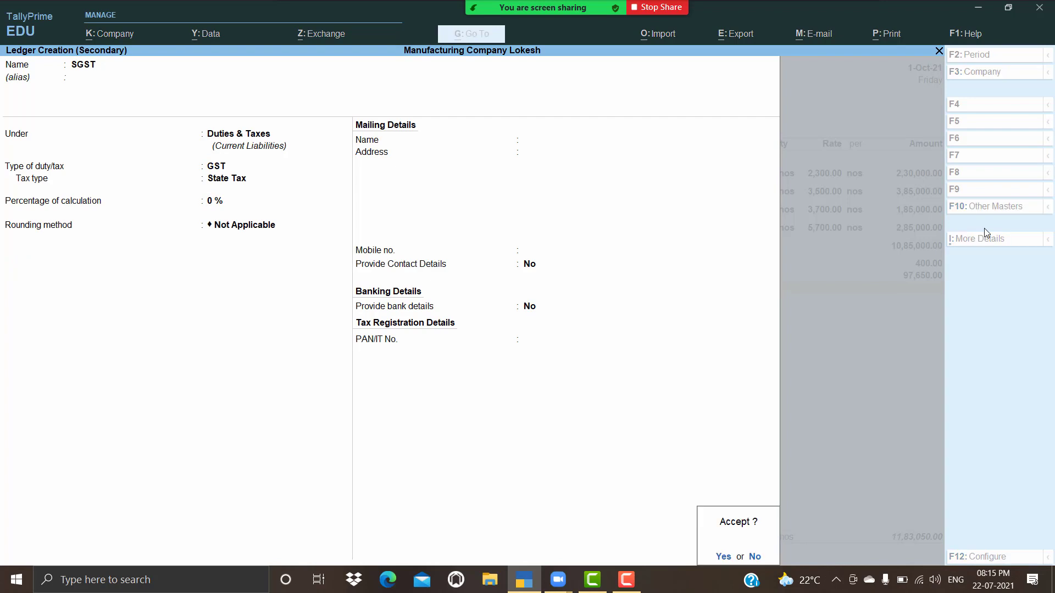
{"action": "key", "text": "Return"}
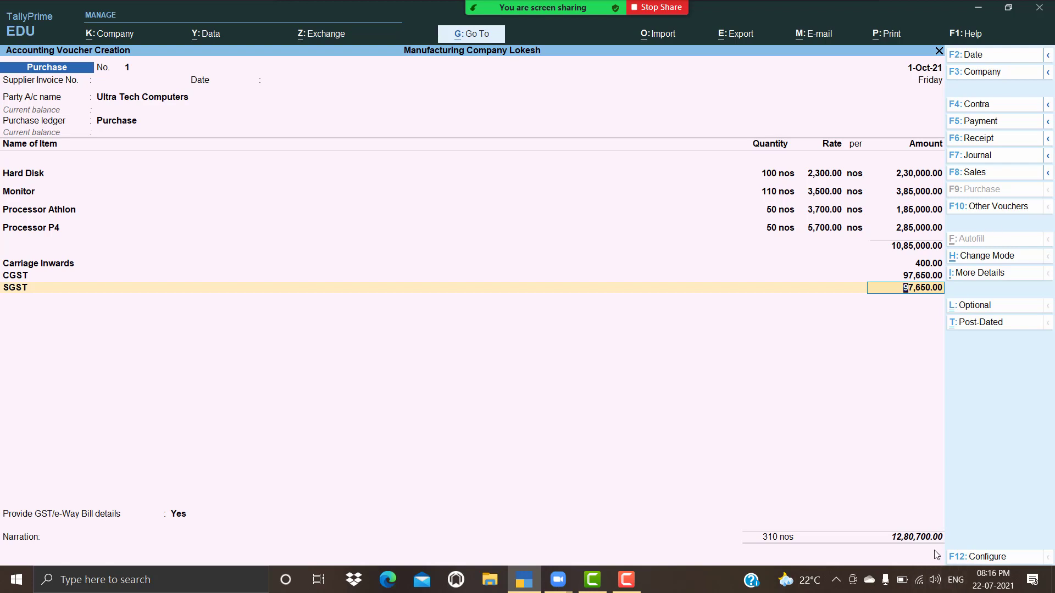
Accept the calculated SGST amount, set Provide GST/e-Way Bill details to No, and save the purchase voucher without narration.
{"action": "key", "text": "Return"}
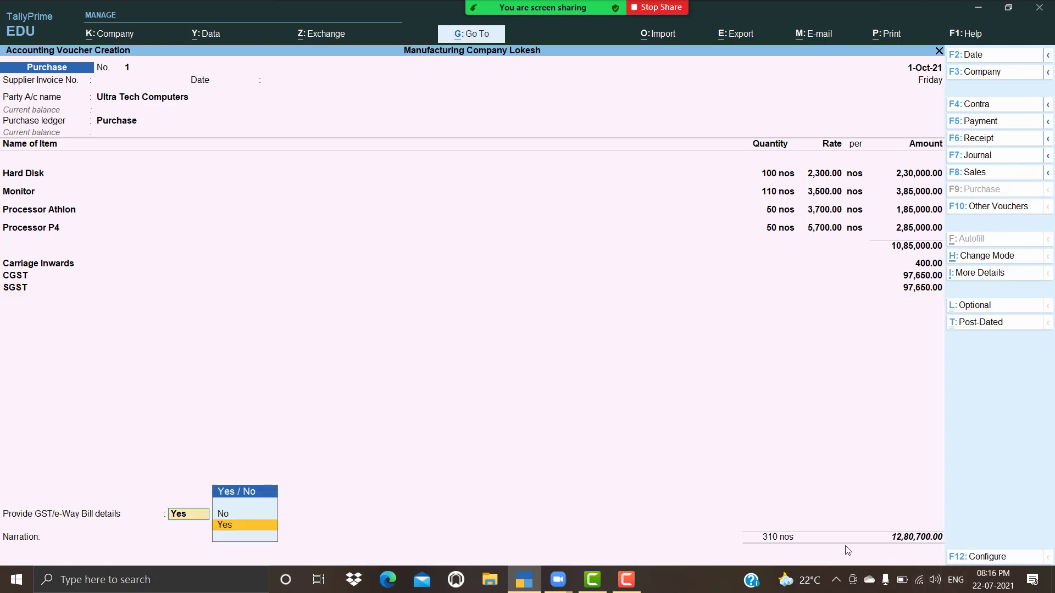
{"action": "key", "text": "Down"}
{"action": "key", "text": "Return"}
{"action": "key", "text": "Return"}
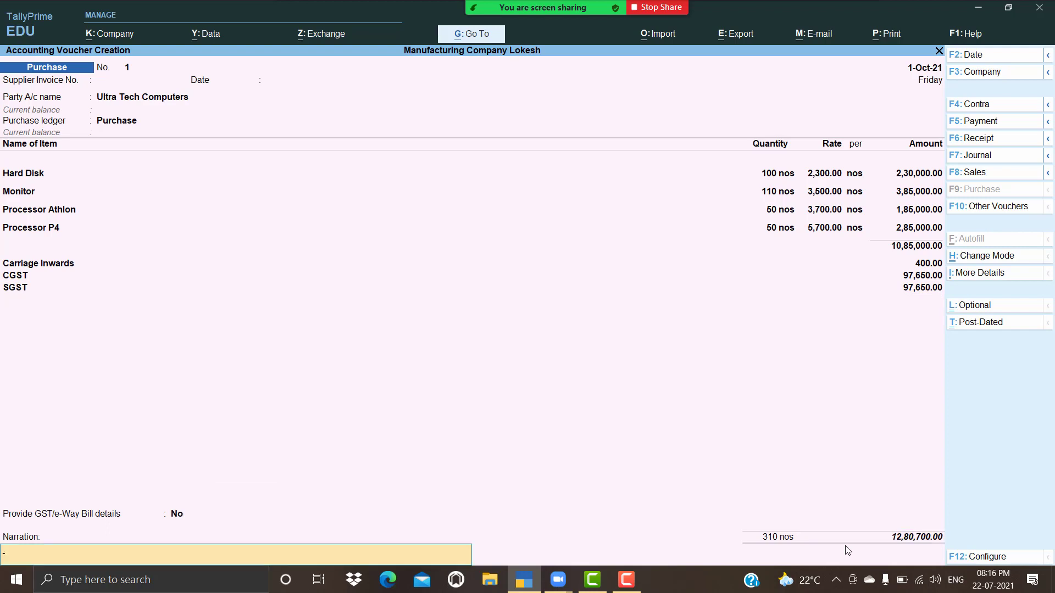
{"action": "key", "text": "Return"}
{"action": "key", "text": "Return"}
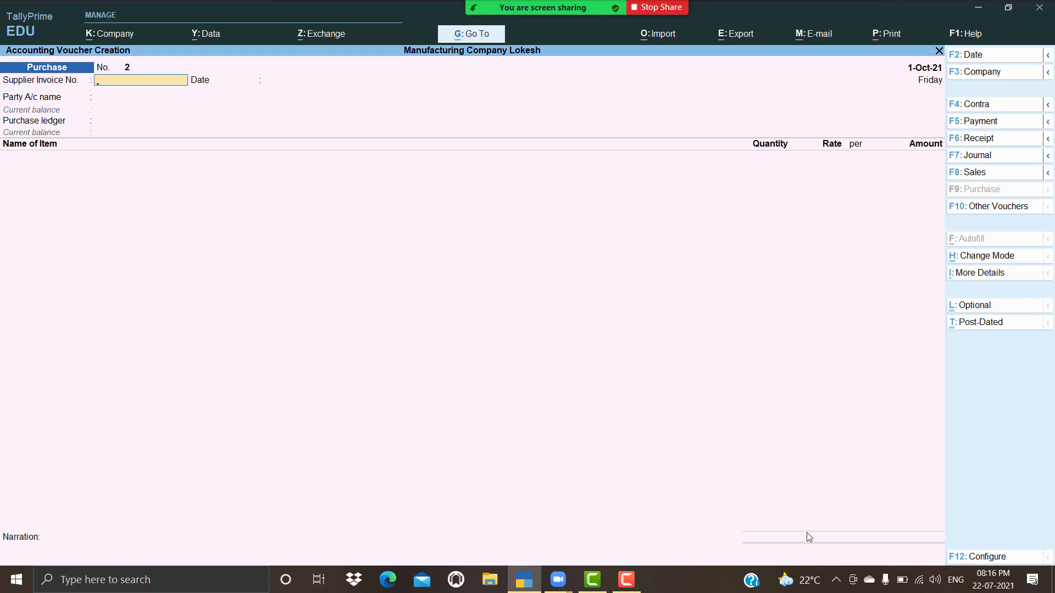
Create a new party ledger named Isilon Systems under Sundry Creditors for the second purchase voucher.
{"action": "key", "text": "Return"}
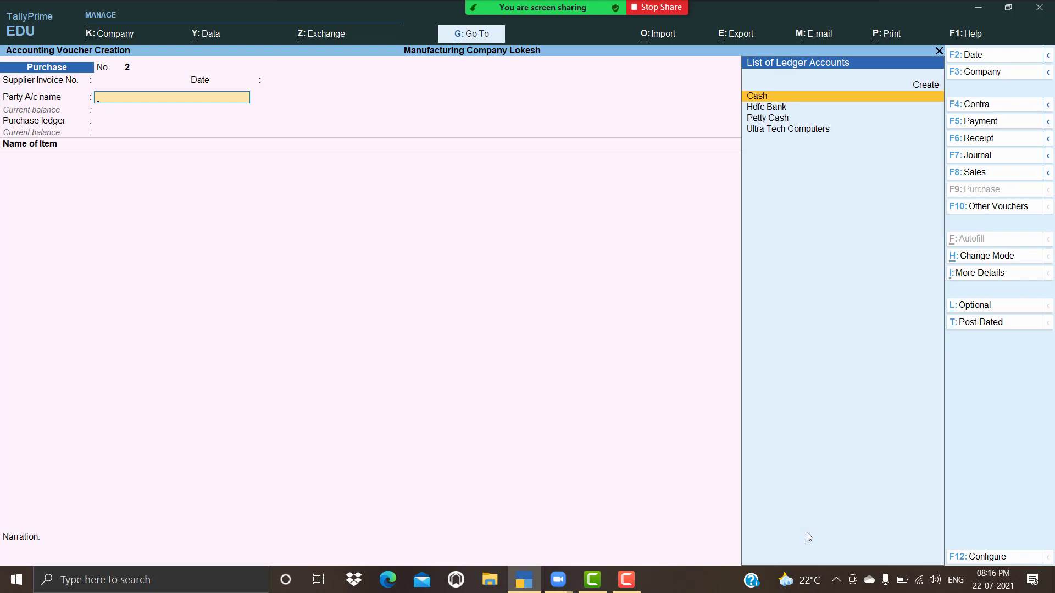
{"action": "key", "text": "alt+c"}
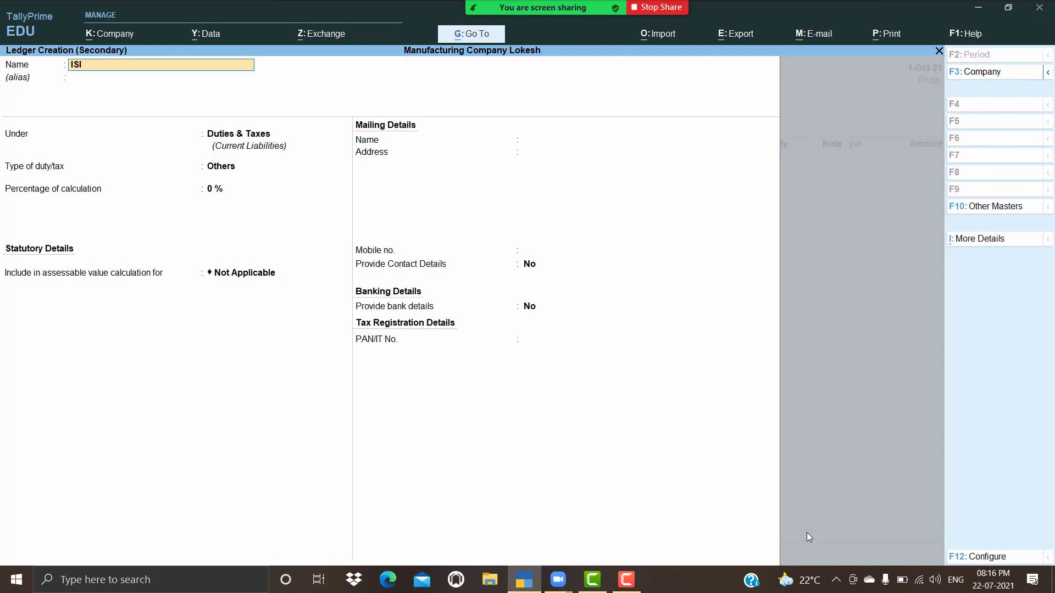
{"action": "type", "text": "LON"}
{"action": "key", "text": "BackSpace"}
{"action": "key", "text": "BackSpace"}
{"action": "key", "text": "BackSpace"}
{"action": "key", "text": "BackSpace"}
{"action": "key", "text": "BackSpace"}
{"action": "type", "text": "silon Systems"}
{"action": "key", "text": "Return"}
{"action": "key", "text": "Return"}
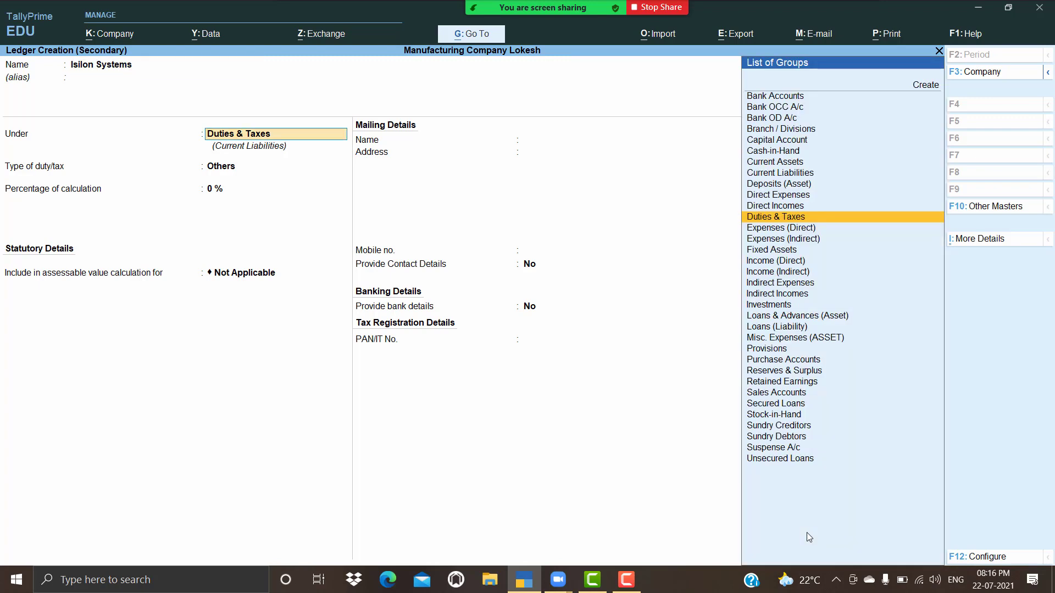
{"action": "type", "text": "Sun"}
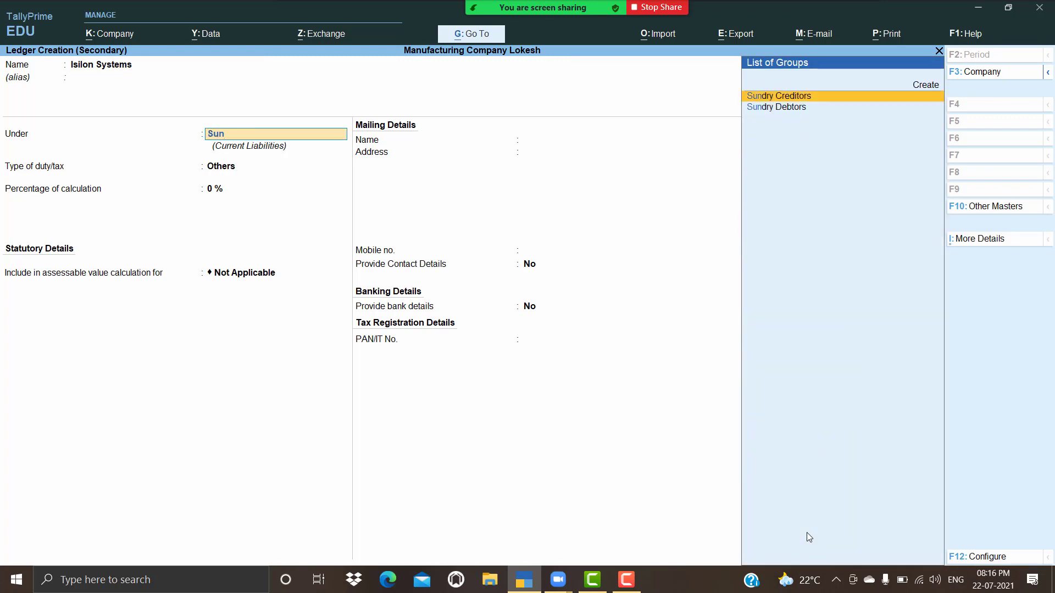
{"action": "key", "text": "Return"}
Keep Andhra Pradesh, India and Regular registration for Isilon Systems, enter 37 as the GSTIN/UIN, and save the ledger.
{"action": "key", "text": "Return"}
{"action": "key", "text": "Return"}
{"action": "key", "text": "Return"}
{"action": "key", "text": "Return"}
{"action": "key", "text": "Return"}
{"action": "key", "text": "Return"}
{"action": "key", "text": "Return"}
{"action": "key", "text": "Return"}
{"action": "key", "text": "Return"}
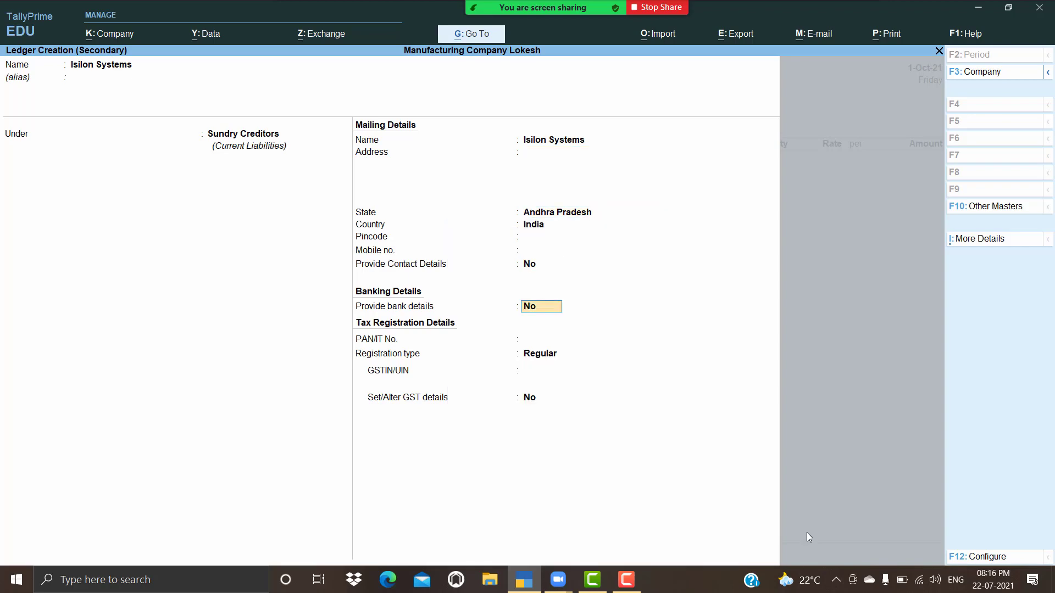
{"action": "type", "text": "37"}
{"action": "key", "text": "Return"}
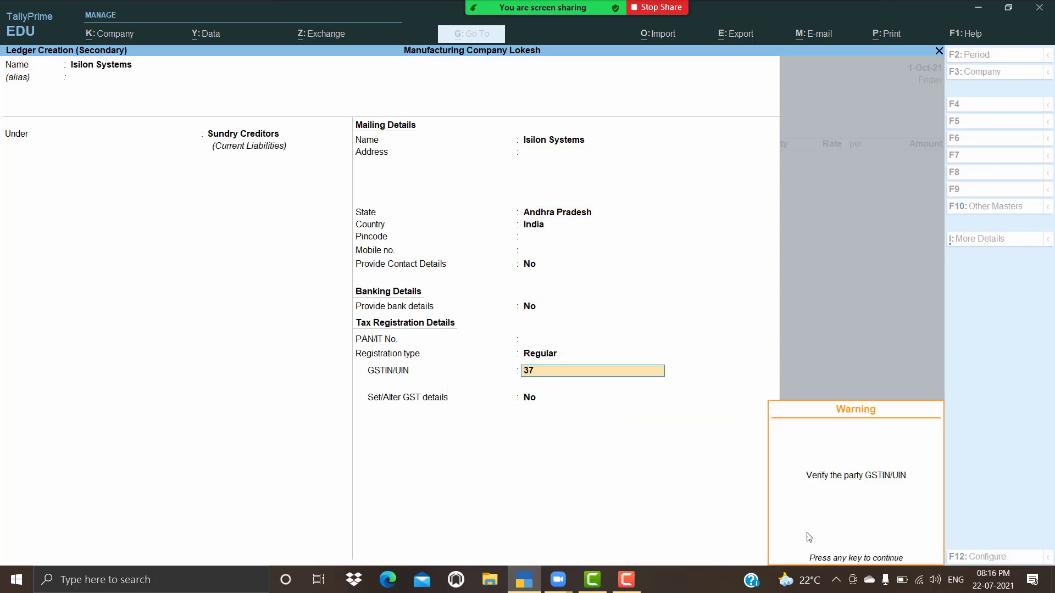
{"action": "key", "text": "Return"}
{"action": "key", "text": "Return"}
{"action": "key", "text": "Return"}
Accept the Isilon Systems party details and select Purchase as the purchase ledger.
{"action": "key", "text": "Return"}
{"action": "key", "text": "Return"}
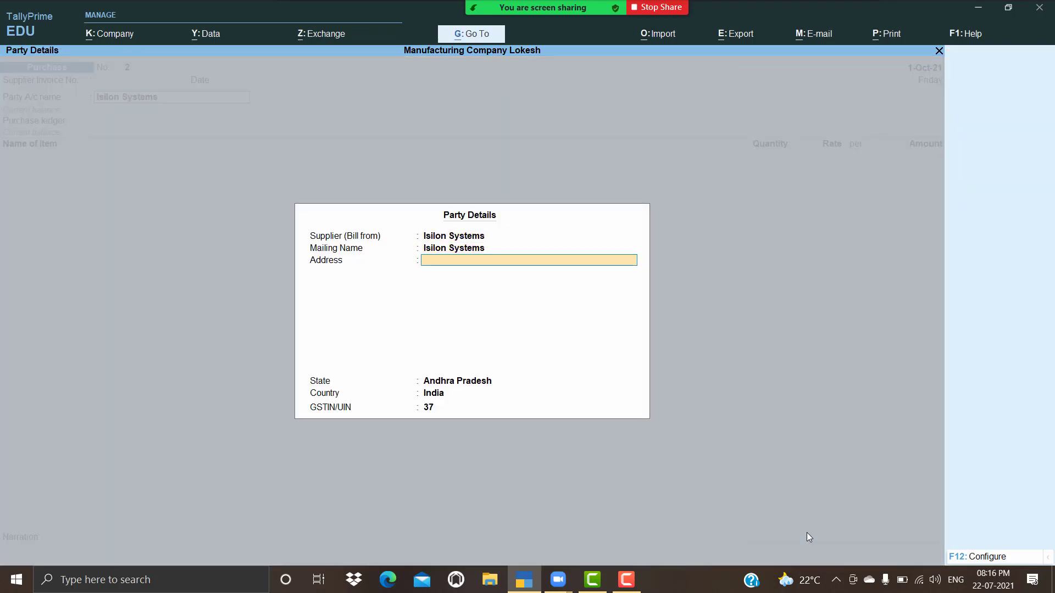
{"action": "key", "text": "Return"}
{"action": "key", "text": "Return"}
{"action": "key", "text": "Return"}
{"action": "key", "text": "Return"}
{"action": "key", "text": "Return"}
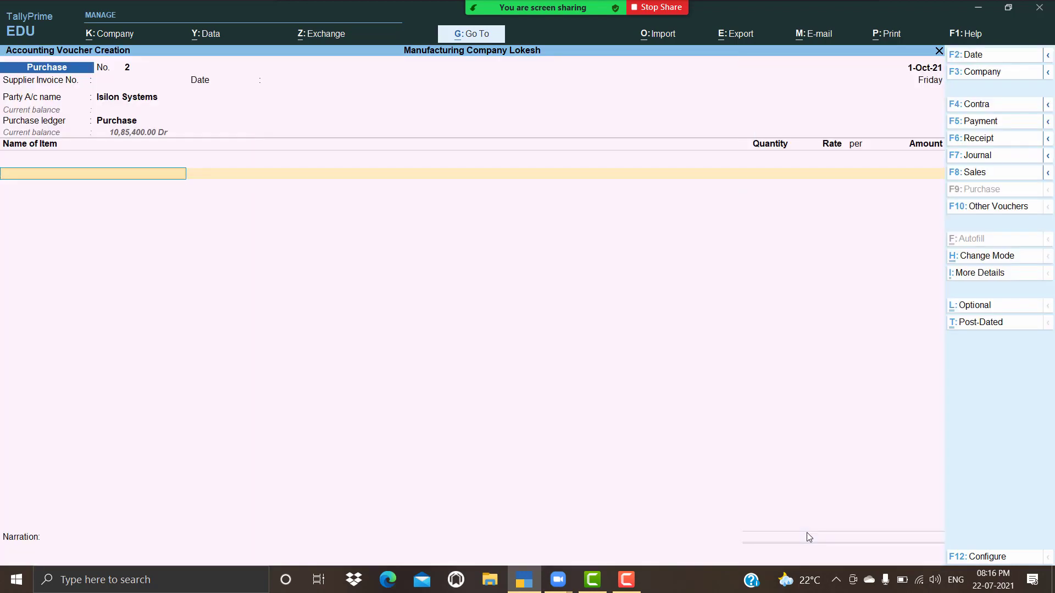
Create a new stock item named Keyboard under Raw Material, with category not applicable and unit nos.
{"action": "type", "text": "K"}
{"action": "key", "text": "alt+c"}
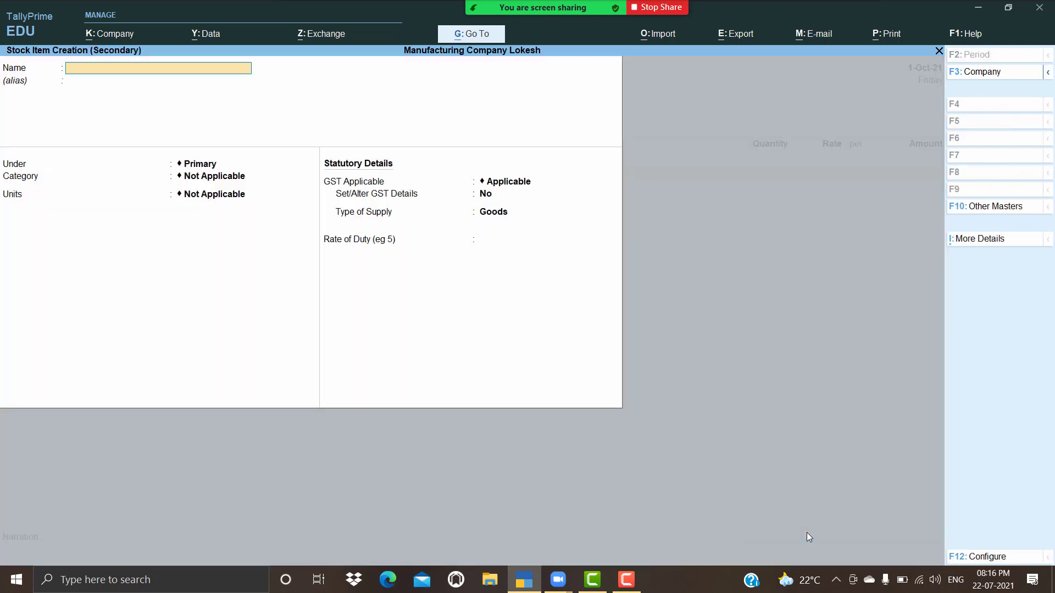
{"action": "type", "text": "Keyboard"}
{"action": "key", "text": "Return"}
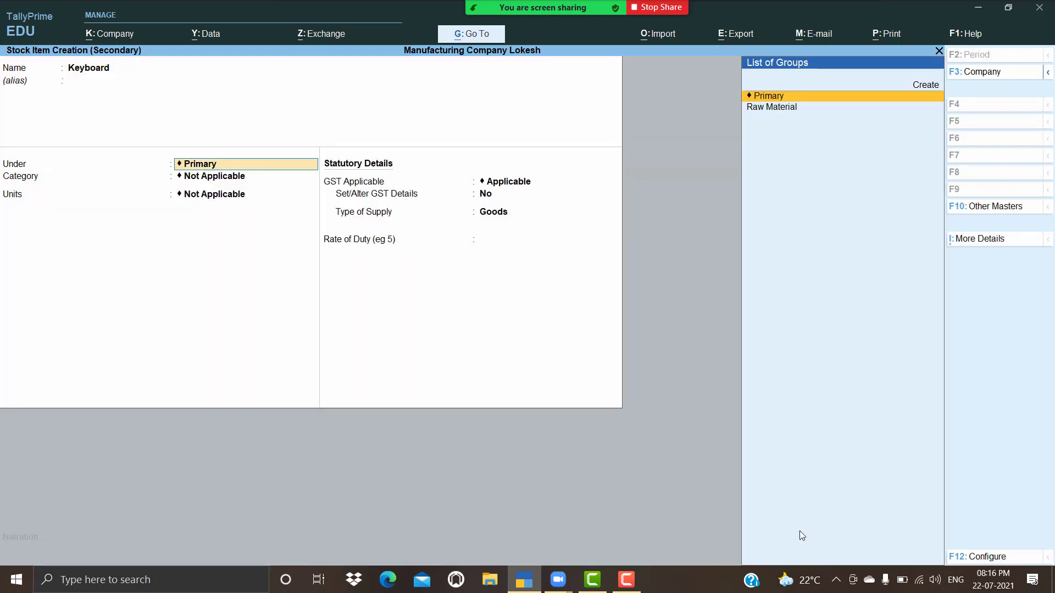
{"action": "key", "text": "Down"}
{"action": "key", "text": "Return"}
{"action": "key", "text": "Return"}
{"action": "type", "text": "nos"}
{"action": "key", "text": "Return"}
{"action": "key", "text": "Return"}
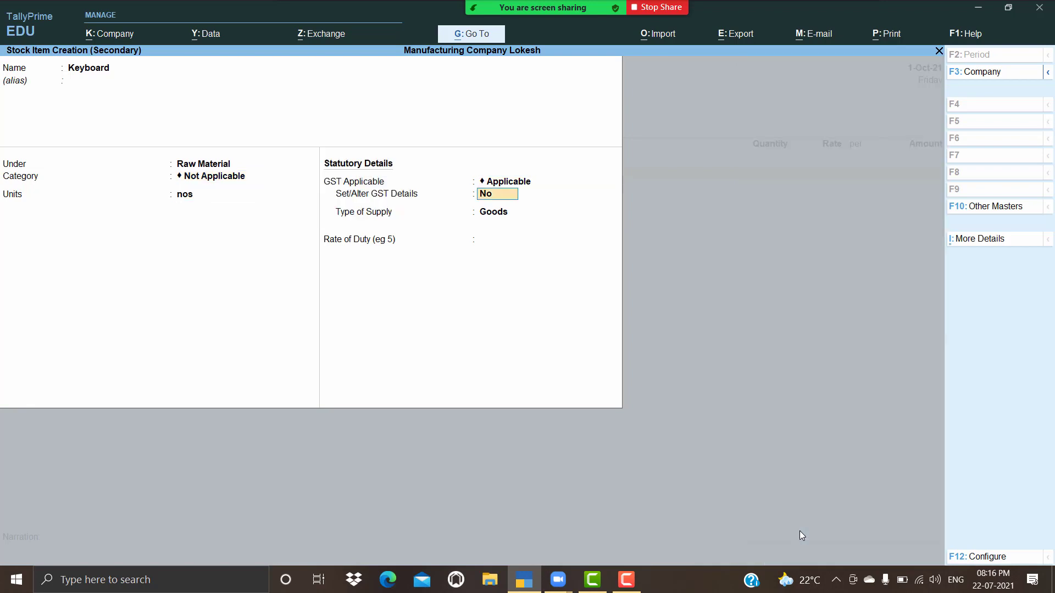
Enable GST details for Keyboard and add a taxable, on-value tax rate entry from 1-Apr-21 with HSN/SAC 146123.
{"action": "type", "text": "y"}
{"action": "key", "text": "Return"}
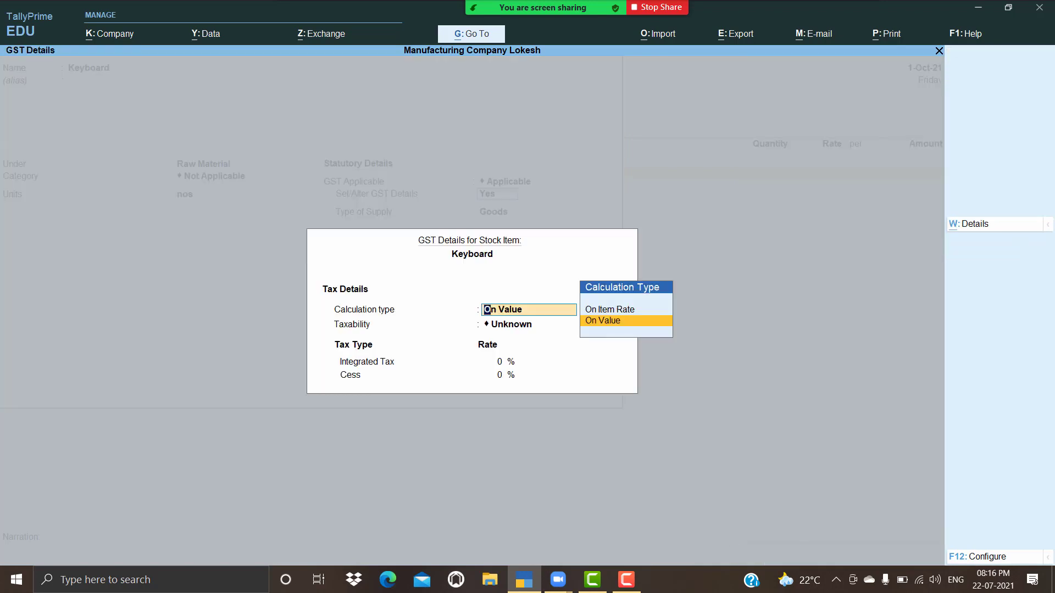
{"action": "left_click", "coordinate": [959, 224]}
{"action": "type", "text": "1-4"}
{"action": "key", "text": "Return"}
{"action": "key", "text": "Return"}
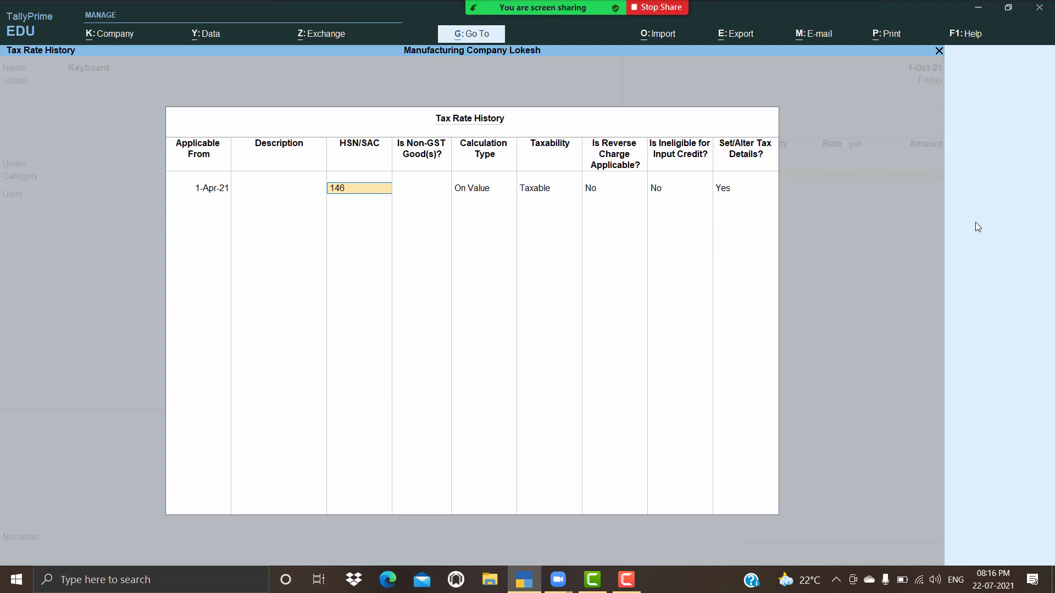
{"action": "type", "text": "146123"}
{"action": "key", "text": "Return"}
{"action": "key", "text": "Return"}
{"action": "key", "text": "Return"}
{"action": "key", "text": "Return"}
{"action": "key", "text": "Return"}
{"action": "key", "text": "Return"}
{"action": "key", "text": "Return"}
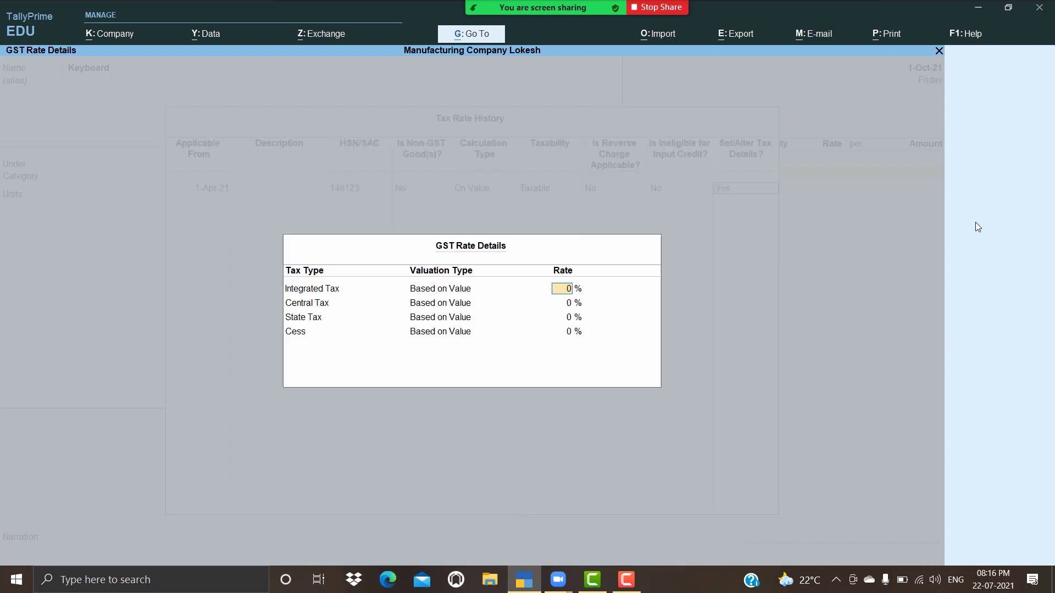
Set Keyboard's integrated tax rate to 18% and save the stock item.
{"action": "key", "text": "Return"}
{"action": "key", "text": "Return"}
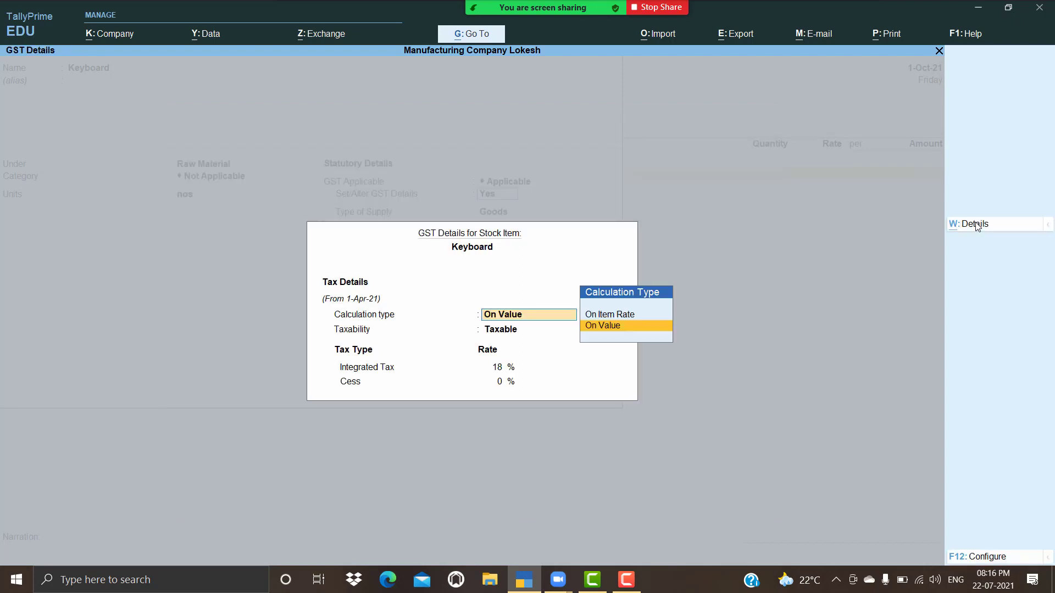
{"action": "key", "text": "Return"}
{"action": "key", "text": "Return"}
{"action": "key", "text": "Return"}
{"action": "key", "text": "Return"}
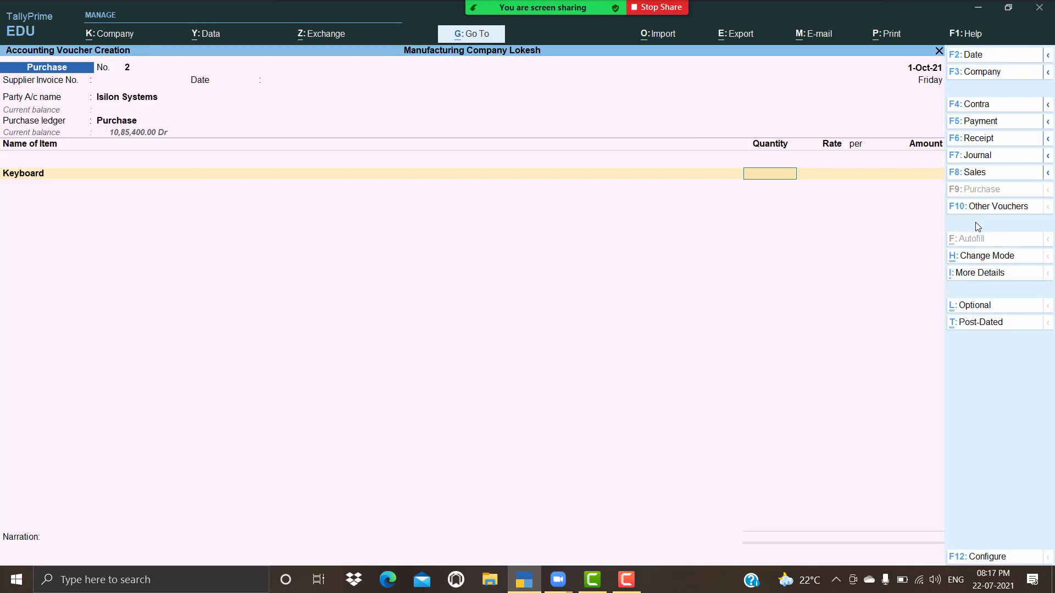
Enter 110 nos of Keyboard at a rate of 200 in the purchase voucher.
{"action": "type", "text": "110"}
{"action": "key", "text": "Return"}
{"action": "type", "text": "200"}
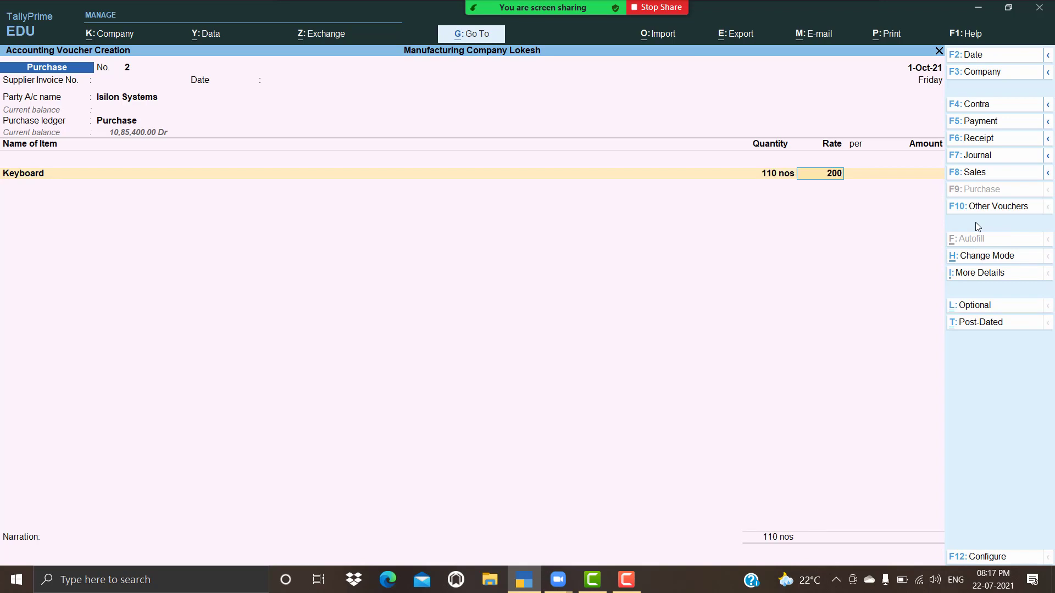
{"action": "key", "text": "Return"}
{"action": "key", "text": "Return"}
{"action": "key", "text": "Return"}
Create a new stock item named Mouse under Raw Material, with category not applicable and unit nos.
{"action": "key", "text": "alt+c"}
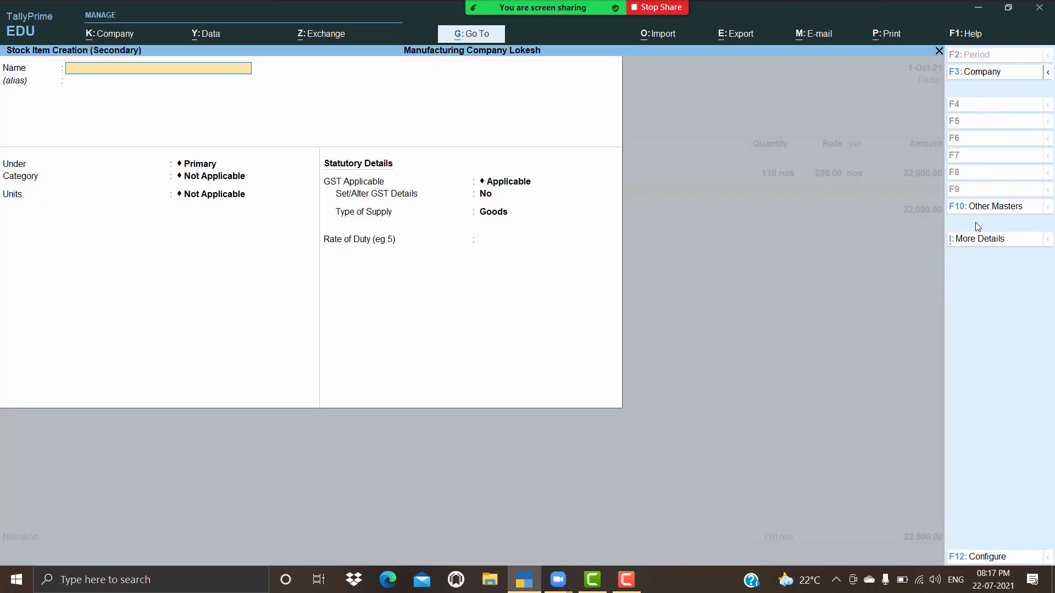
{"action": "type", "text": "M"}
{"action": "key", "text": "Return"}
{"action": "key", "text": "Return"}
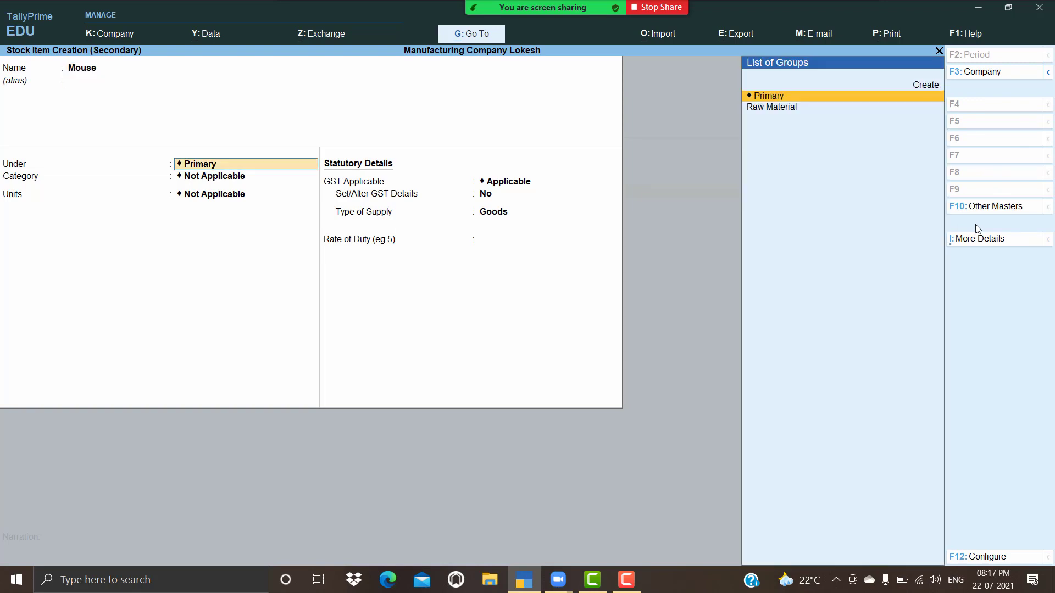
{"action": "key", "text": "Down"}
{"action": "key", "text": "Return"}
{"action": "key", "text": "Return"}
{"action": "key", "text": "Return"}
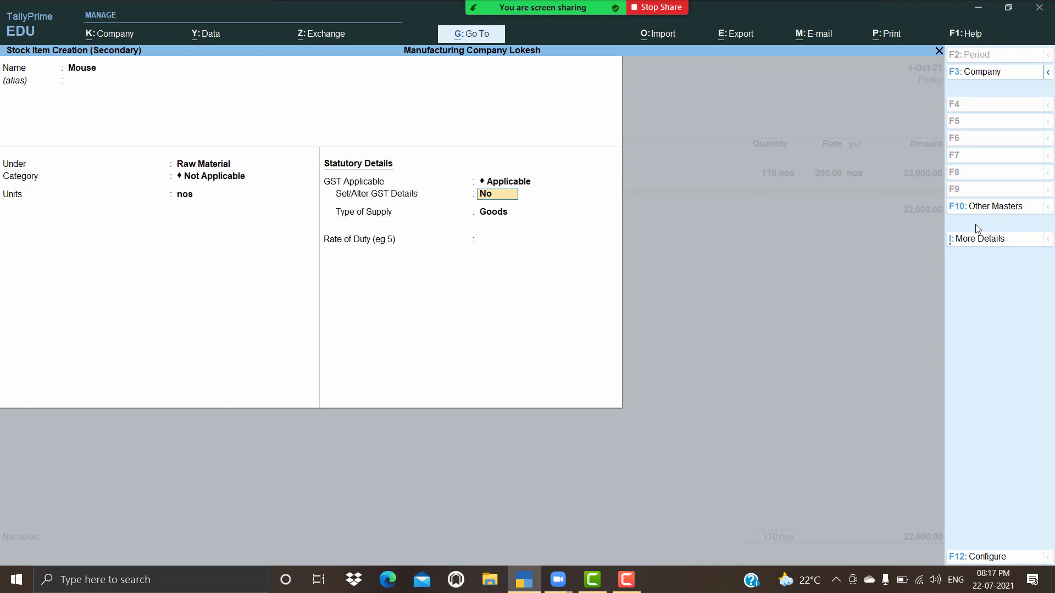
Enable GST details for Mouse and add a taxable, on-value tax rate entry from 1-Apr-21 with HSN/SAC 626325.
{"action": "type", "text": "y"}
{"action": "key", "text": "Return"}
{"action": "left_click", "coordinate": [977, 229]}
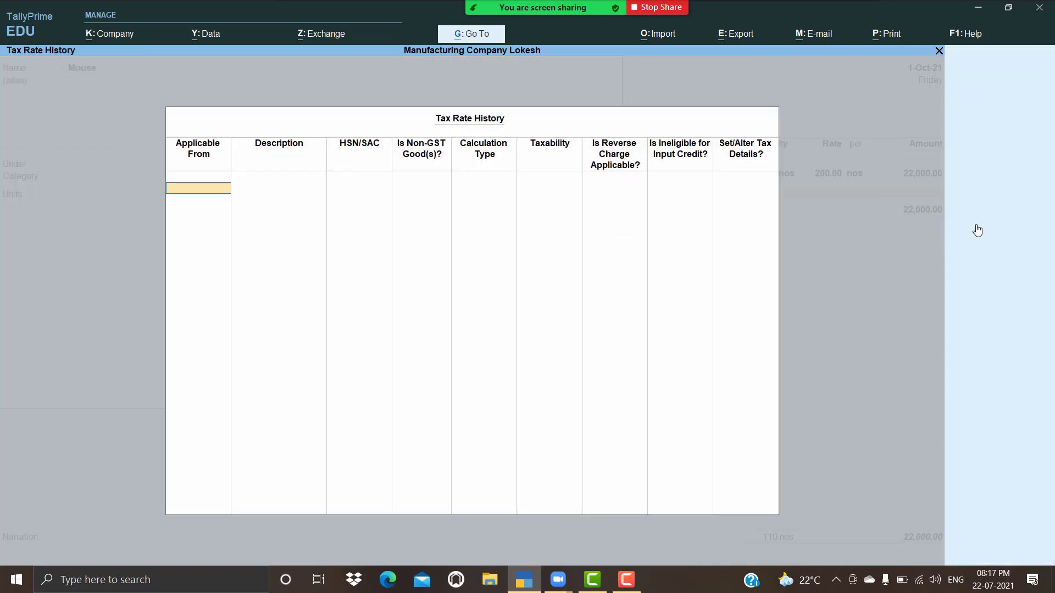
{"action": "type", "text": "1-4"}
{"action": "key", "text": "Return"}
{"action": "key", "text": "Return"}
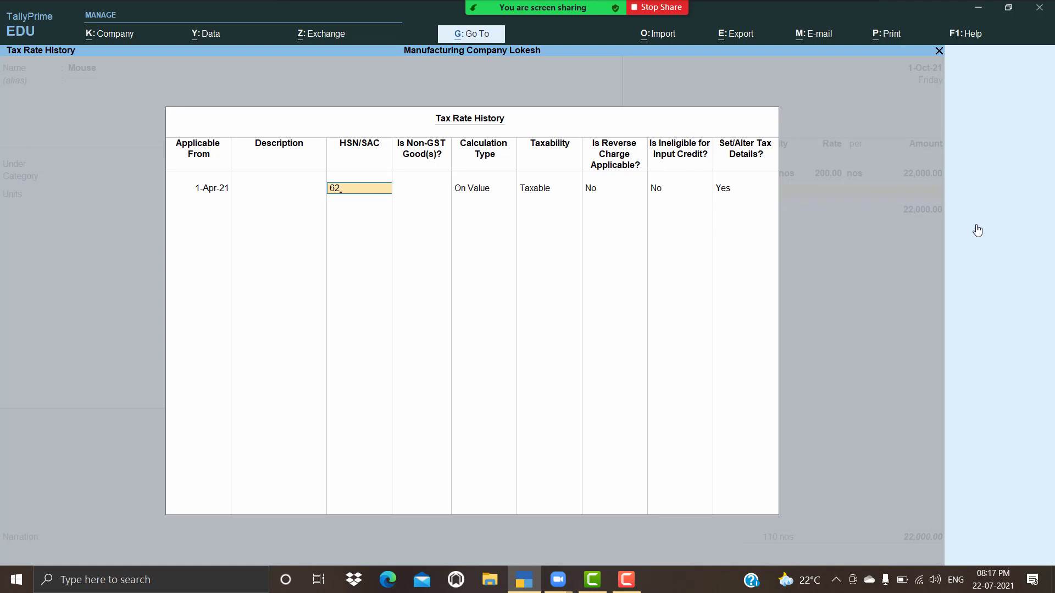
{"action": "type", "text": "626325"}
{"action": "key", "text": "Return"}
{"action": "key", "text": "Return"}
{"action": "key", "text": "Return"}
{"action": "key", "text": "Return"}
{"action": "key", "text": "Return"}
{"action": "key", "text": "Return"}
{"action": "key", "text": "Return"}
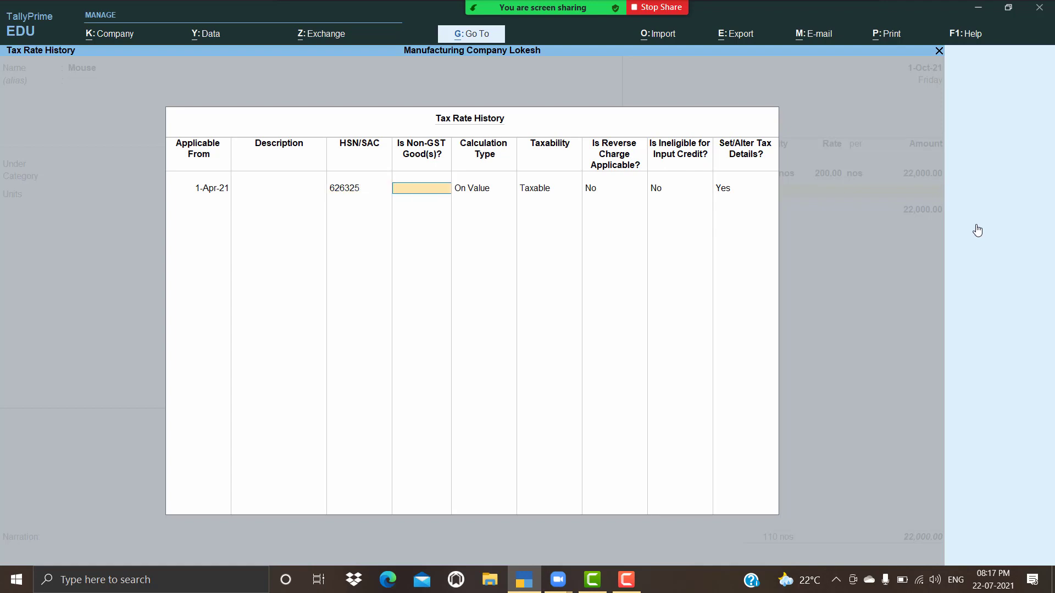
Set Mouse's integrated tax rate to 18% and save the stock item.
{"action": "type", "text": "18"}
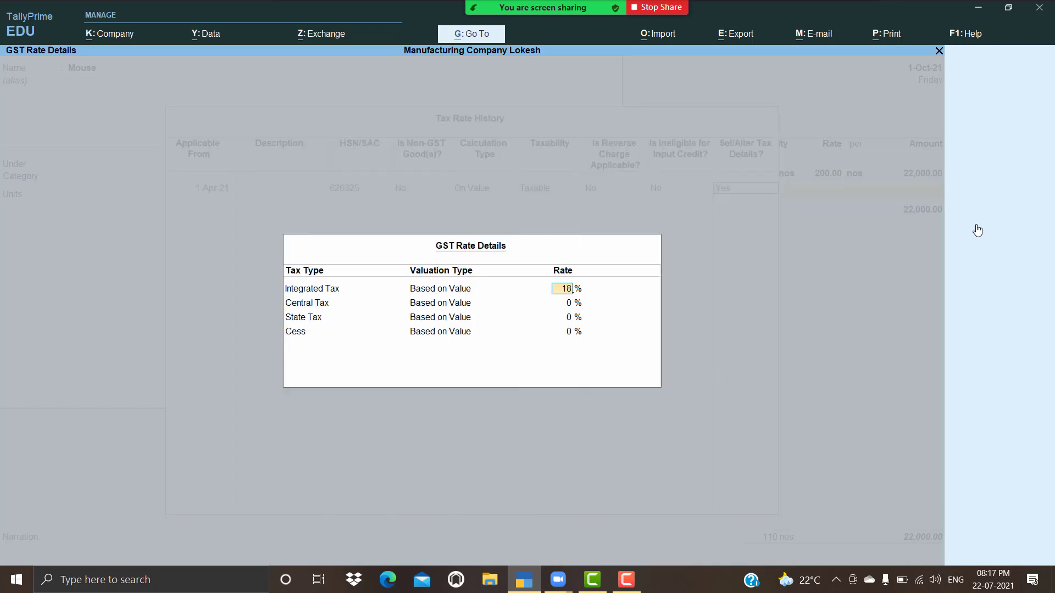
{"action": "key", "text": "Return"}
{"action": "key", "text": "Return"}
{"action": "key", "text": "Return"}
{"action": "key", "text": "Return"}
{"action": "key", "text": "Return"}
{"action": "key", "text": "Return"}
{"action": "key", "text": "Return"}
{"action": "key", "text": "Return"}
{"action": "key", "text": "Return"}
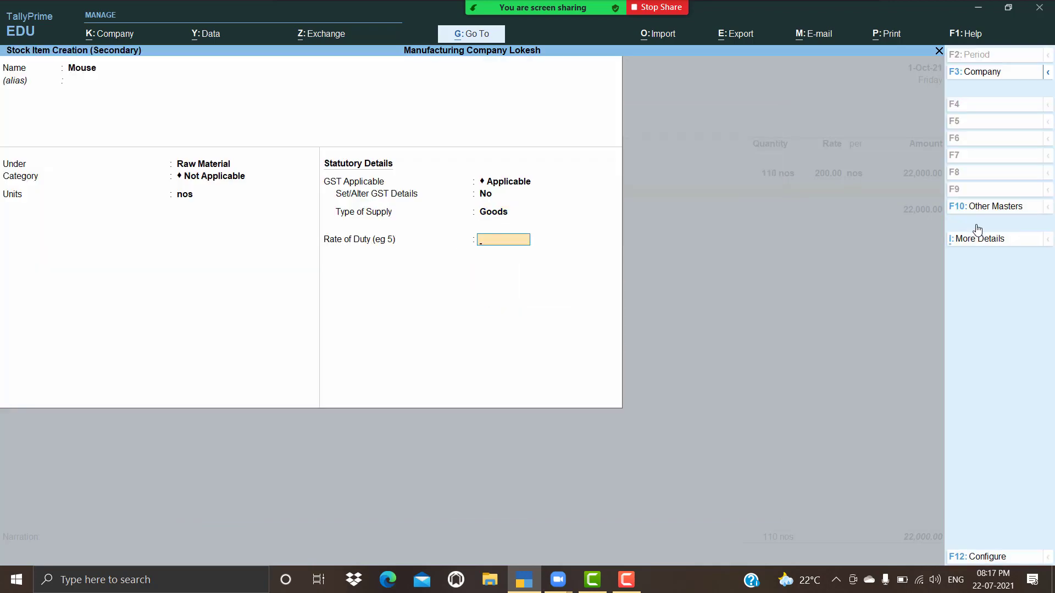
{"action": "key", "text": "Return"}
{"action": "key", "text": "Return"}
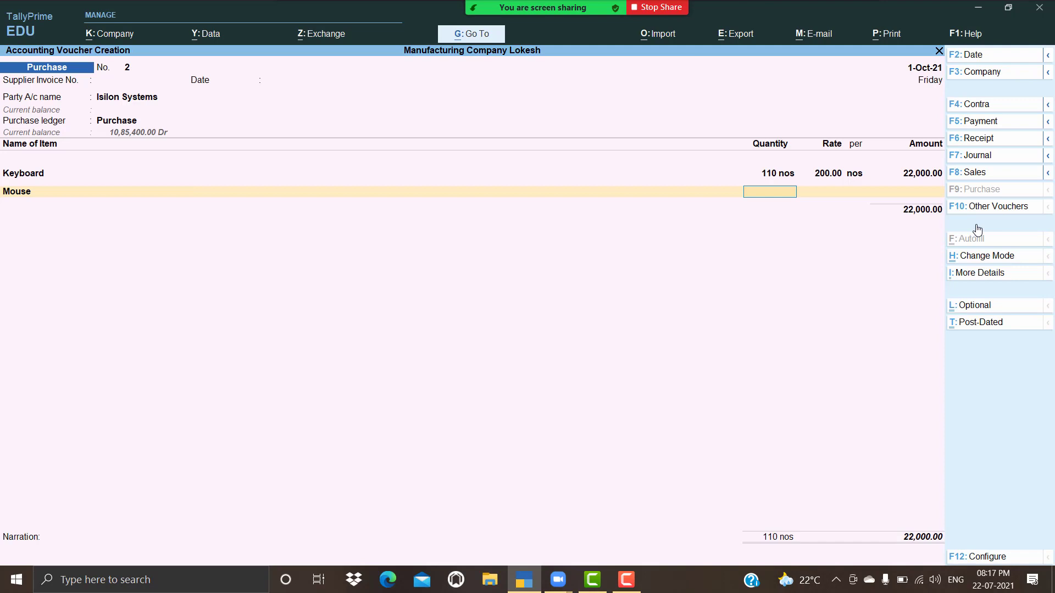
Enter 100 nos of Mouse at a rate of 150 in the purchase voucher.
{"action": "type", "text": "100"}
{"action": "key", "text": "Return"}
{"action": "type", "text": "150"}
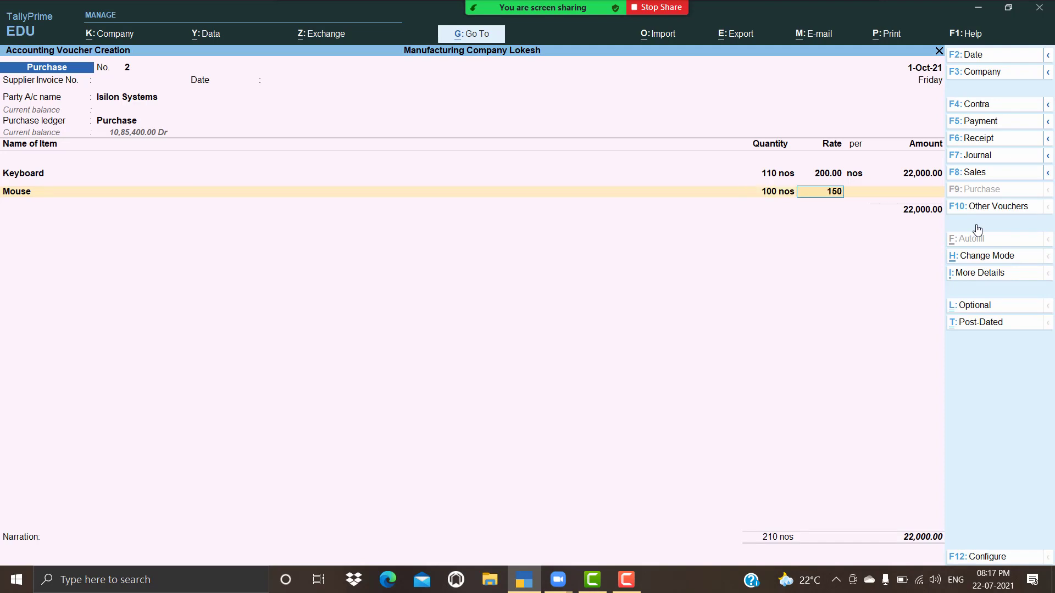
{"action": "key", "text": "Return"}
{"action": "key", "text": "Return"}
{"action": "key", "text": "Return"}
Create a new stock item named Motherboard under Raw Material, with category not applicable and unit nos.
{"action": "key", "text": "alt+c"}
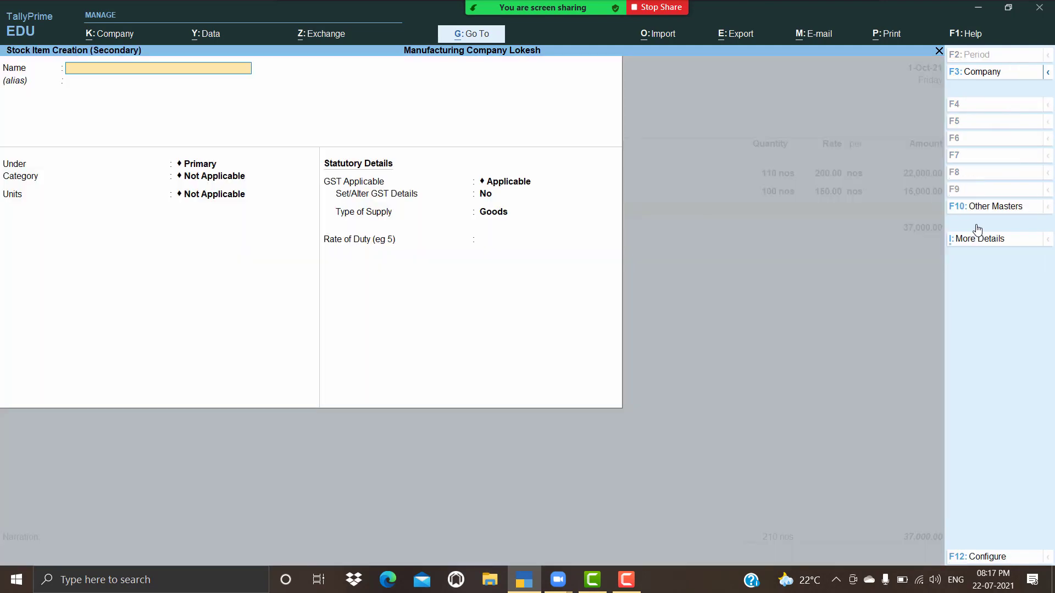
{"action": "type", "text": "Mohter"}
{"action": "key", "text": "BackSpace"}
{"action": "key", "text": "BackSpace"}
{"action": "key", "text": "BackSpace"}
{"action": "type", "text": "therboard"}
{"action": "key", "text": "Return"}
{"action": "key", "text": "Return"}
{"action": "key", "text": "Return"}
{"action": "key", "text": "Return"}
{"action": "key", "text": "Return"}
{"action": "key", "text": "Return"}
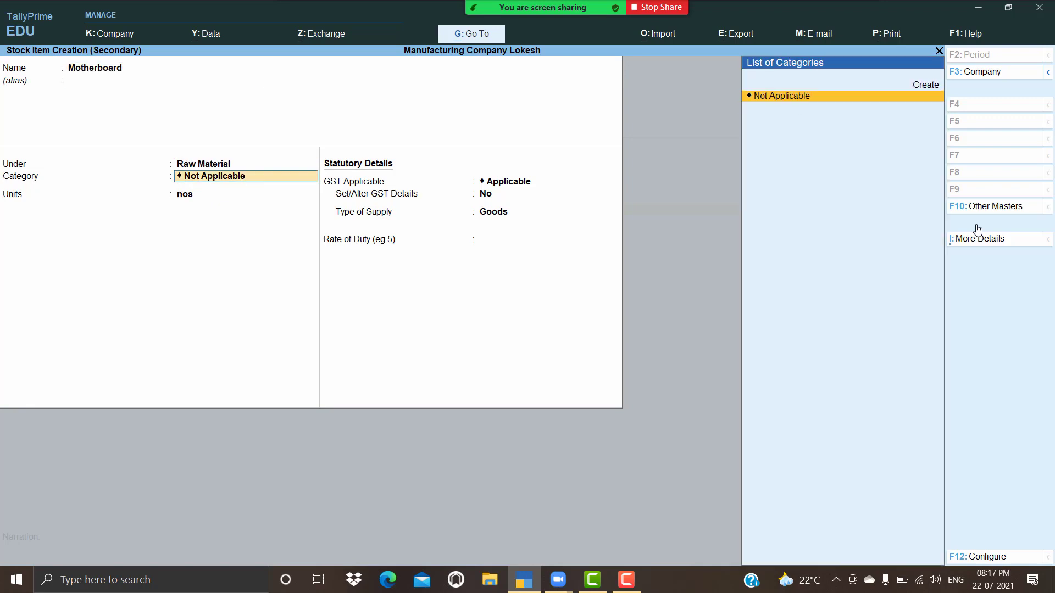
Enable GST details for Motherboard and add a taxable, on-value tax rate entry from 1-Apr-21 with HSN/SAC 564653.
{"action": "type", "text": "y"}
{"action": "key", "text": "Return"}
{"action": "left_click", "coordinate": [976, 225]}
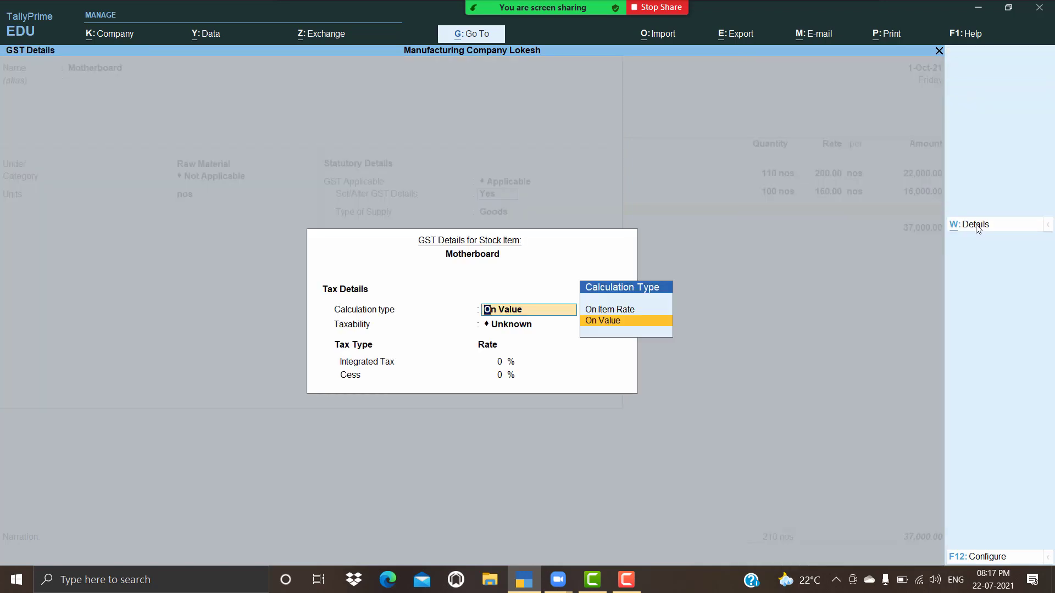
{"action": "type", "text": "1-4"}
{"action": "key", "text": "Return"}
{"action": "key", "text": "Return"}
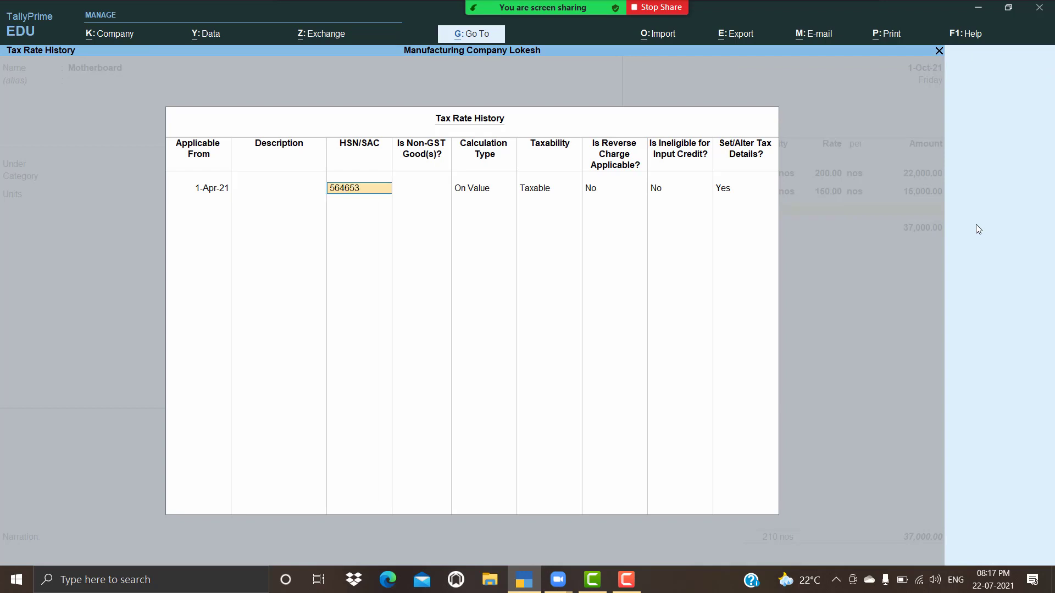
{"action": "key", "text": "Return"}
{"action": "key", "text": "Return"}
{"action": "key", "text": "Return"}
{"action": "key", "text": "Return"}
{"action": "key", "text": "Return"}
{"action": "key", "text": "Return"}
{"action": "key", "text": "Return"}
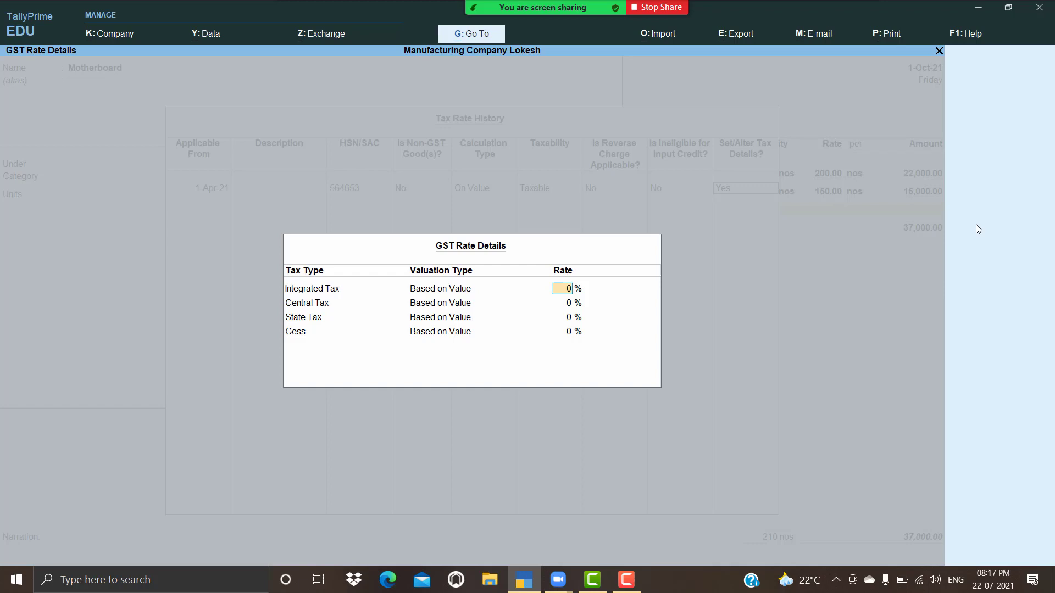
Set Motherboard's integrated tax rate to 18% and save the stock item.
{"action": "type", "text": "18"}
{"action": "key", "text": "Return"}
{"action": "key", "text": "Return"}
{"action": "key", "text": "Return"}
{"action": "key", "text": "Return"}
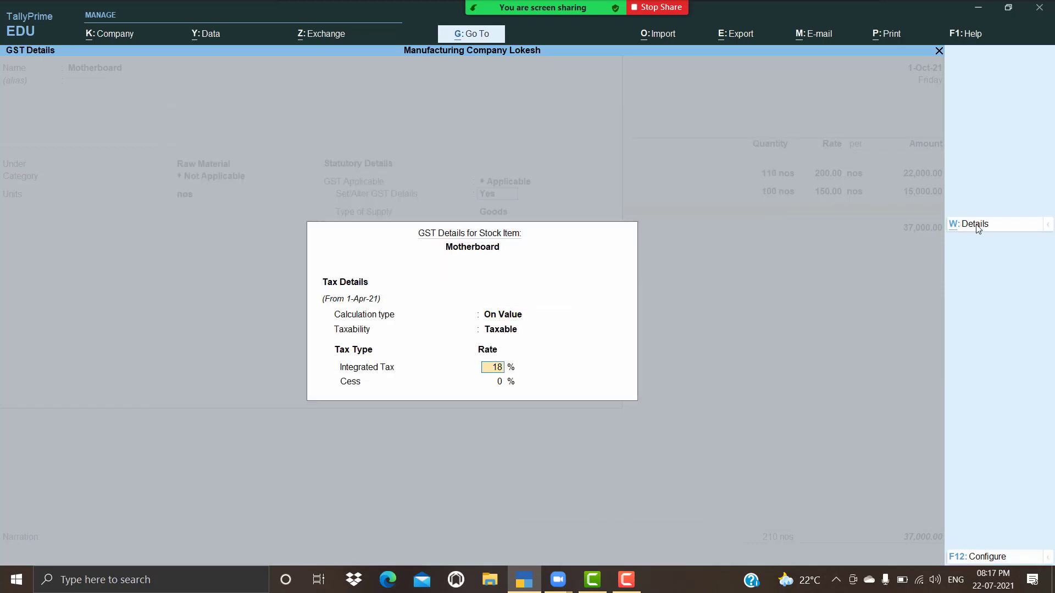
{"action": "key", "text": "Return"}
{"action": "key", "text": "Return"}
{"action": "key", "text": "ctrl+a"}
Enter 100 nos of Motherboard at a rate of 3,200 in the purchase voucher.
{"action": "type", "text": "100"}
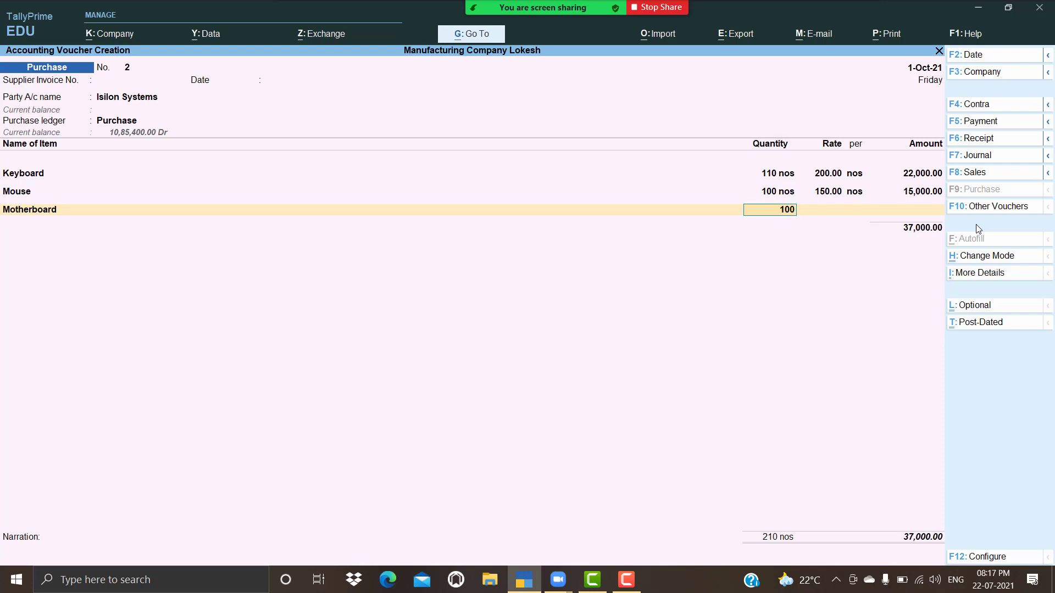
{"action": "key", "text": "Return"}
{"action": "type", "text": "3"}
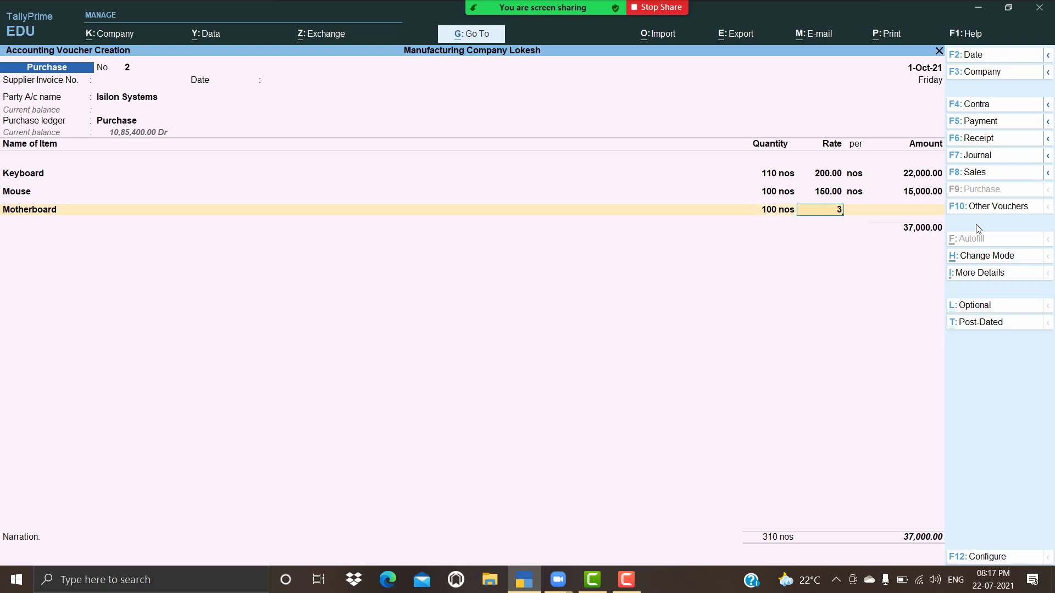
{"action": "type", "text": ",200"}
{"action": "key", "text": "Return"}
{"action": "key", "text": "Return"}
{"action": "key", "text": "Return"}
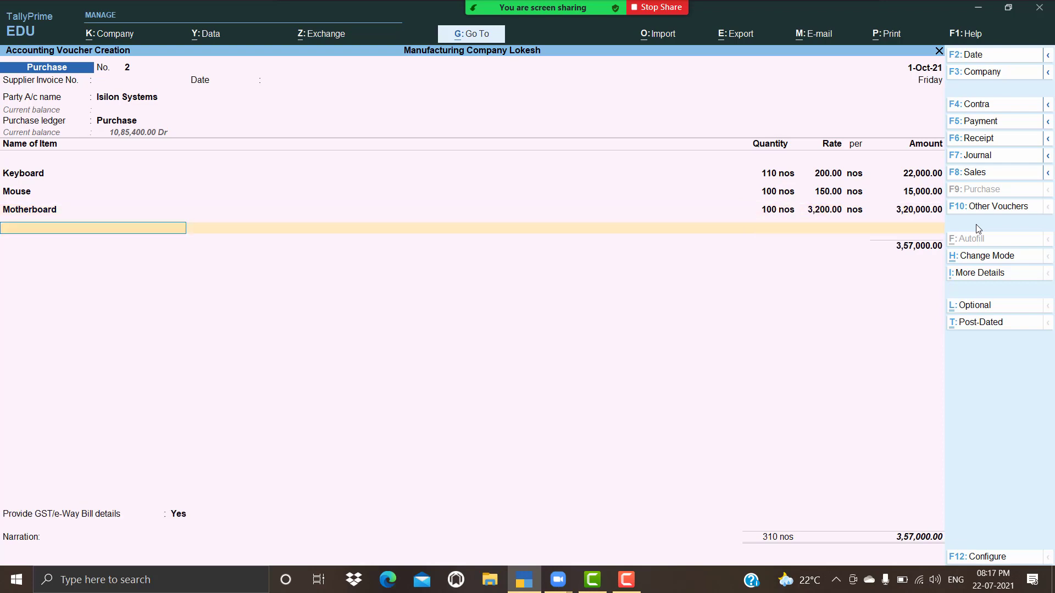
End the item list and add the Carriage Inwards ledger with an amount of 350.
{"action": "key", "text": "Return"}
{"action": "type", "text": "C"}
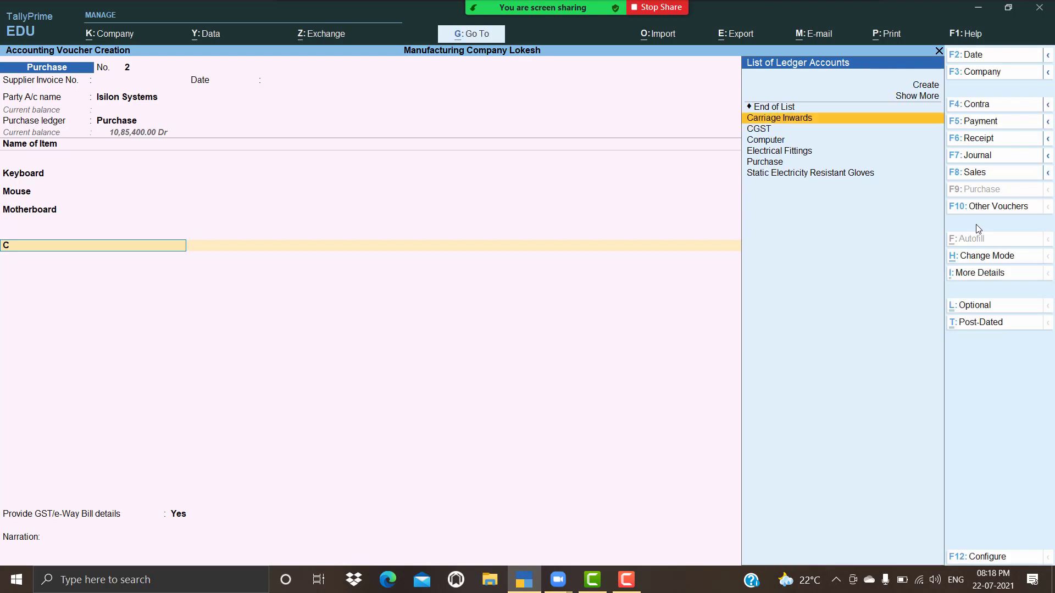
{"action": "key", "text": "Return"}
{"action": "key", "text": "Return"}
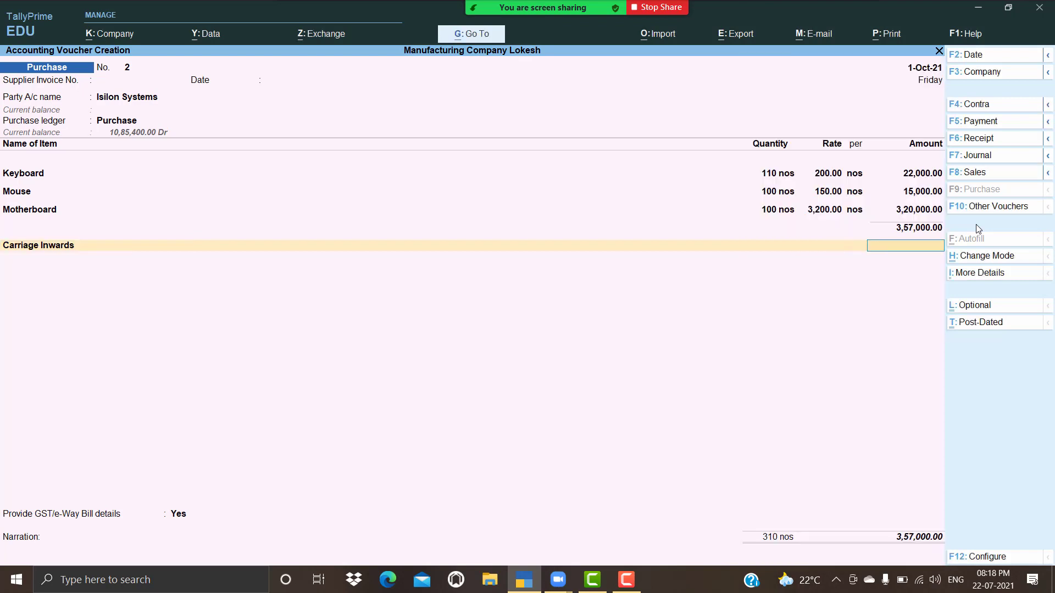
{"action": "type", "text": "350"}
{"action": "key", "text": "Return"}
Add the CGST and SGST ledgers below Carriage Inwards with their automatically calculated amounts.
{"action": "type", "text": "C"}
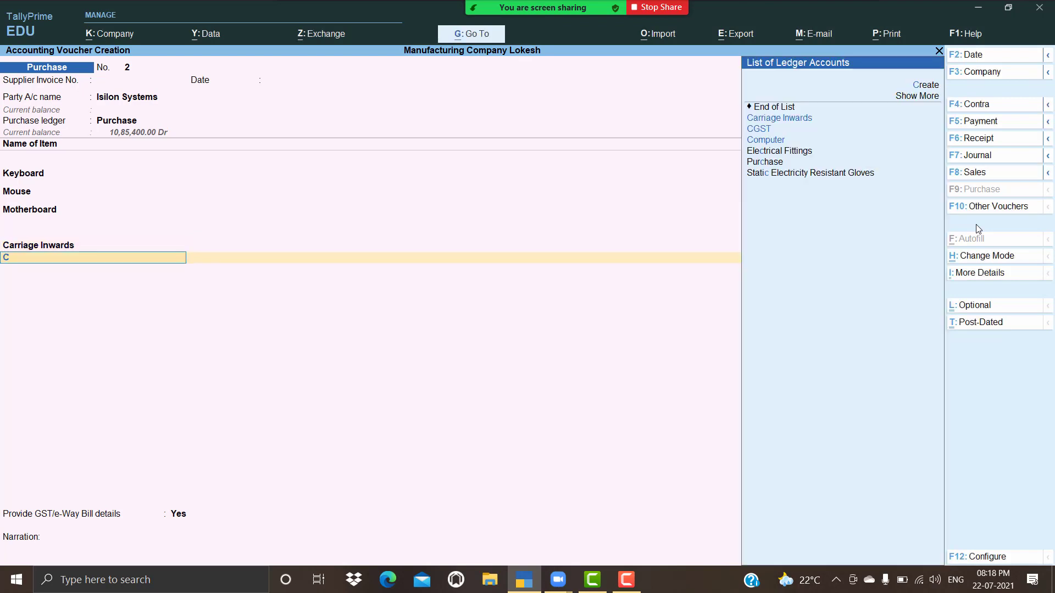
{"action": "type", "text": "G"}
{"action": "key", "text": "Return"}
{"action": "key", "text": "Return"}
{"action": "type", "text": "SG"}
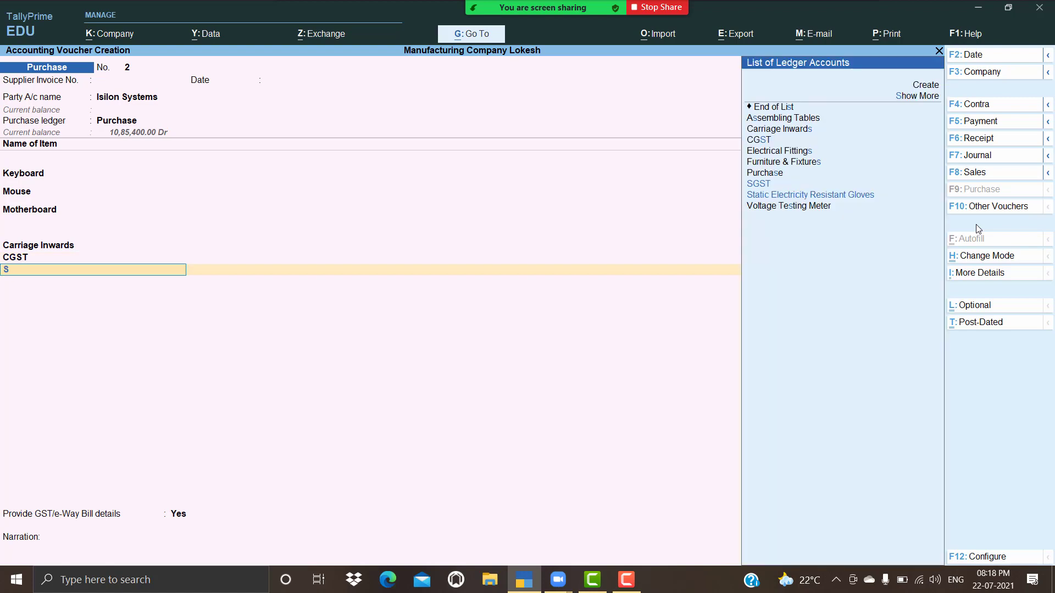
{"action": "key", "text": "Return"}
{"action": "key", "text": "Return"}
End the ledger list, set Provide GST/e-Way Bill details to No and leave the narration blank.
{"action": "key", "text": "Return"}
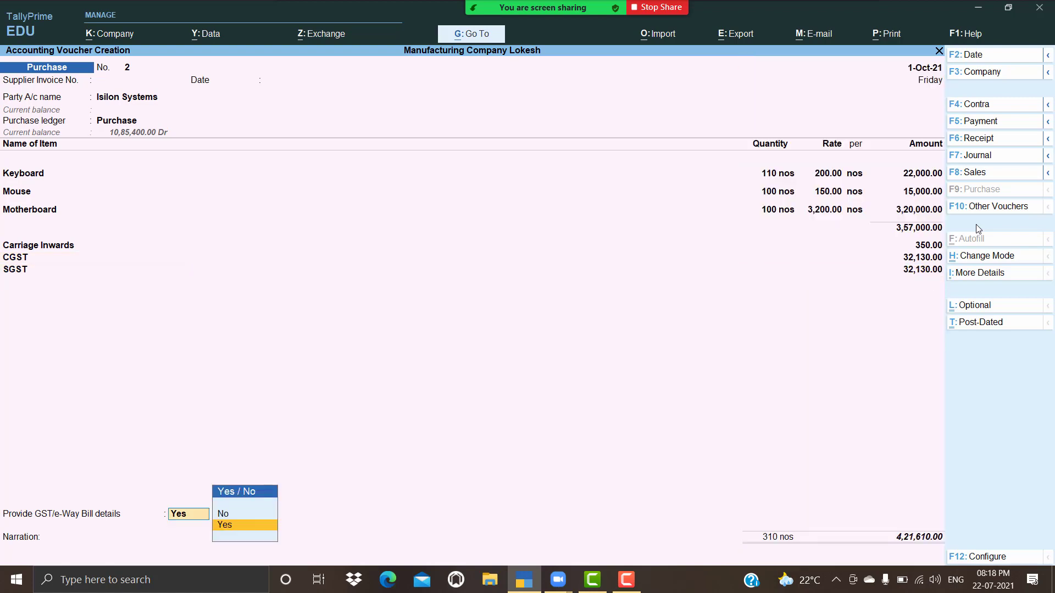
{"action": "key", "text": "Up"}
{"action": "key", "text": "Return"}
{"action": "key", "text": "Return"}
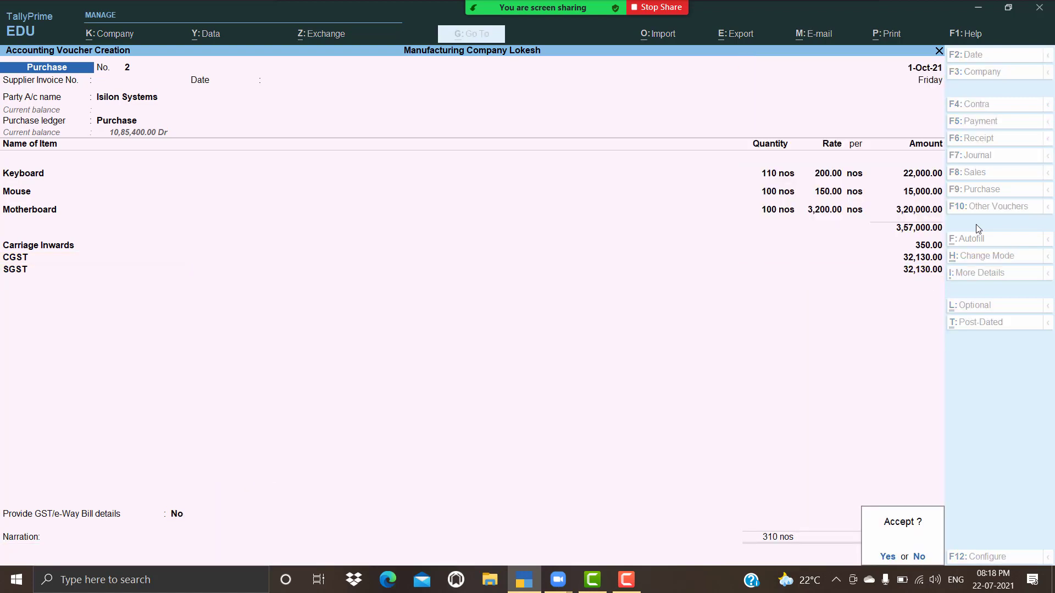
Save the purchase voucher and start a contra voucher that credits Hdfc Bank with 50,000.
{"action": "key", "text": "Return"}
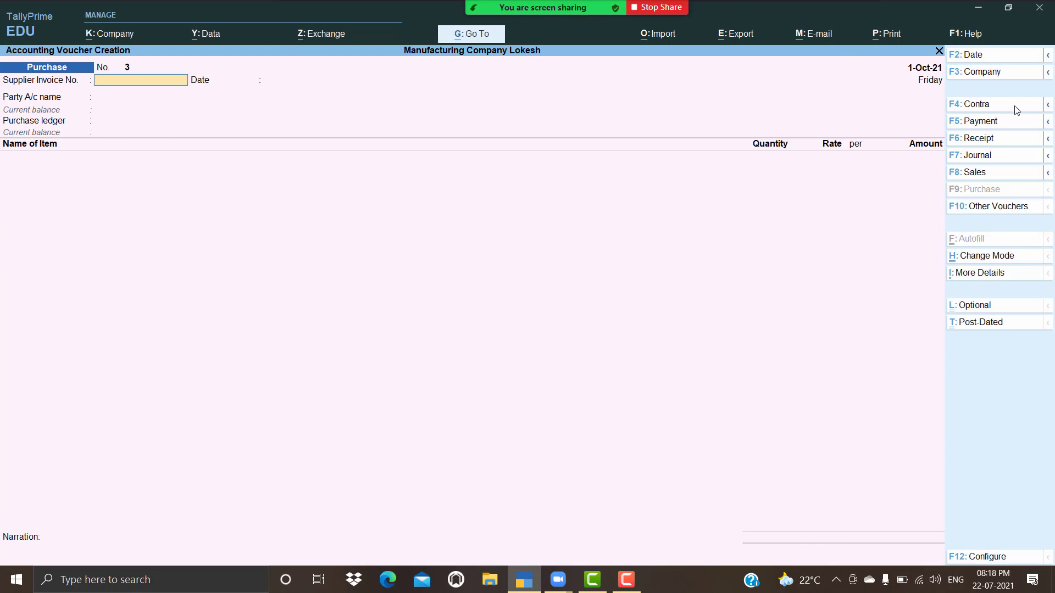
{"action": "left_click", "coordinate": [988, 107]}
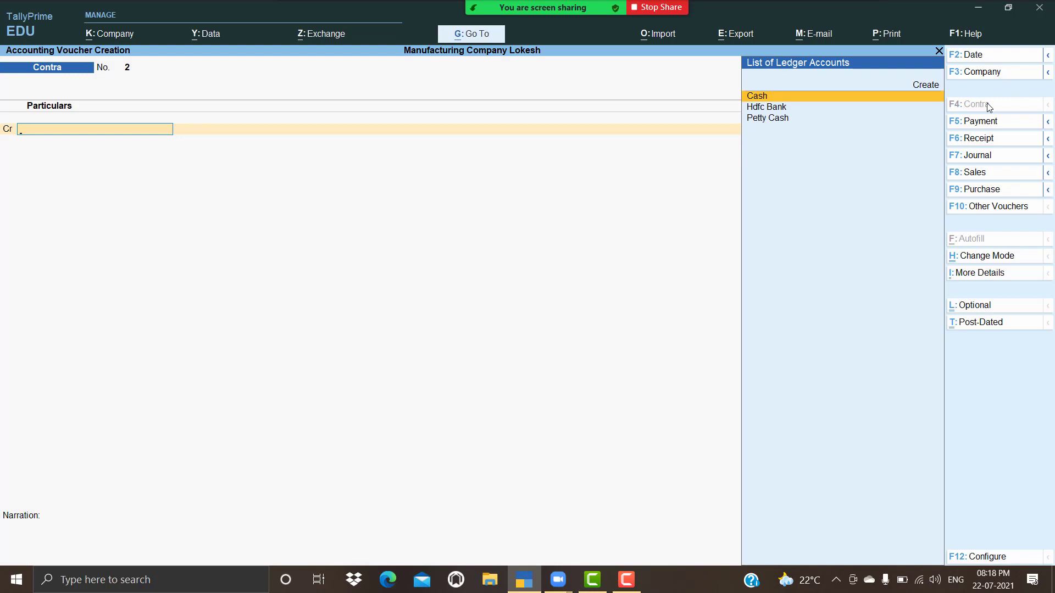
{"action": "key", "text": "Down"}
{"action": "key", "text": "Return"}
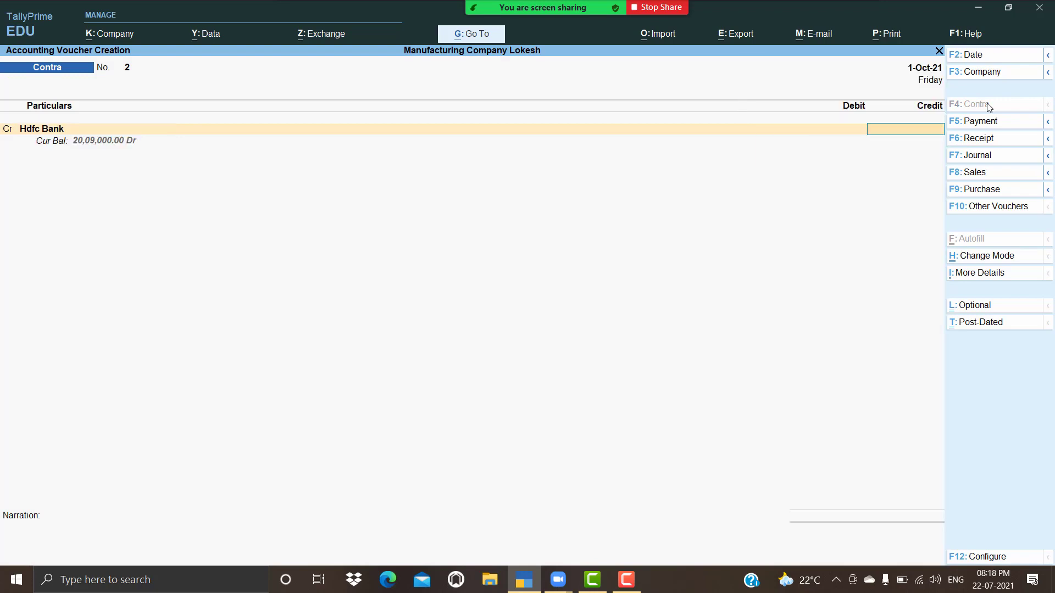
{"action": "type", "text": "50000"}
{"action": "key", "text": "Return"}
Debit Cash with the 50,000 and save the contra voucher.
{"action": "key", "text": "Return"}
{"action": "key", "text": "Return"}
{"action": "key", "text": "Return"}
{"action": "key", "text": "Return"}
{"action": "key", "text": "Return"}
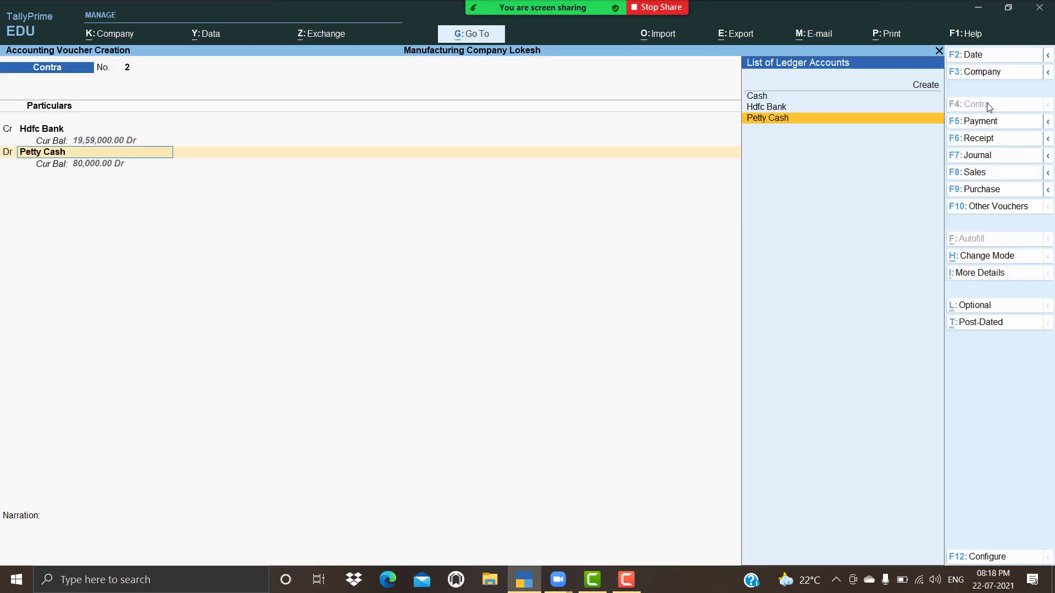
{"action": "key", "text": "Up"}
{"action": "key", "text": "Up"}
{"action": "key", "text": "Return"}
{"action": "key", "text": "Return"}
{"action": "key", "text": "Return"}
{"action": "key", "text": "Return"}
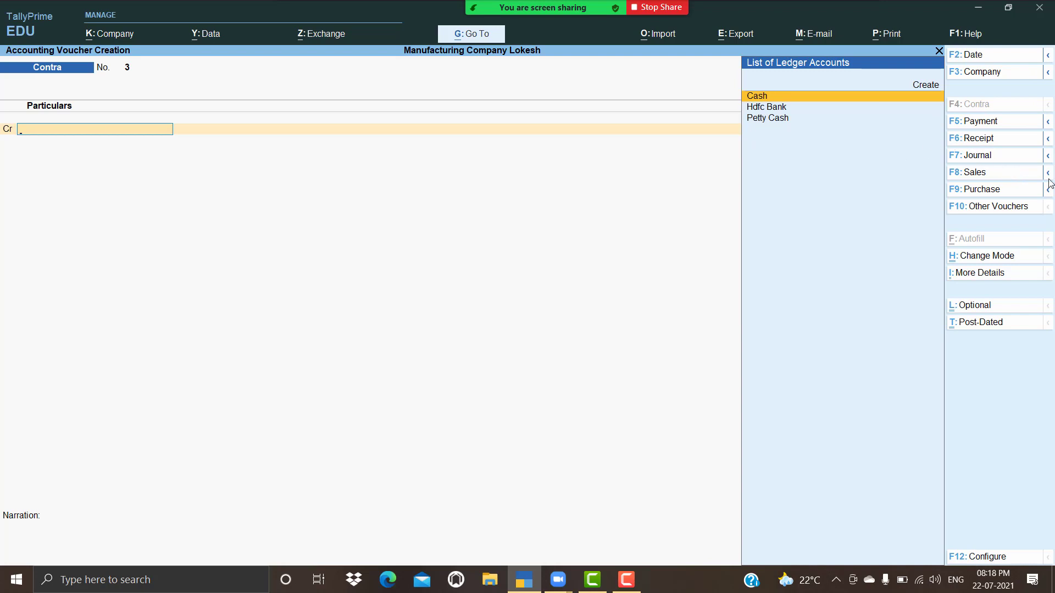
In a new journal voucher, create a Land ledger under Fixed Assets and debit it with 4,50,000.
{"action": "left_click", "coordinate": [987, 157]}
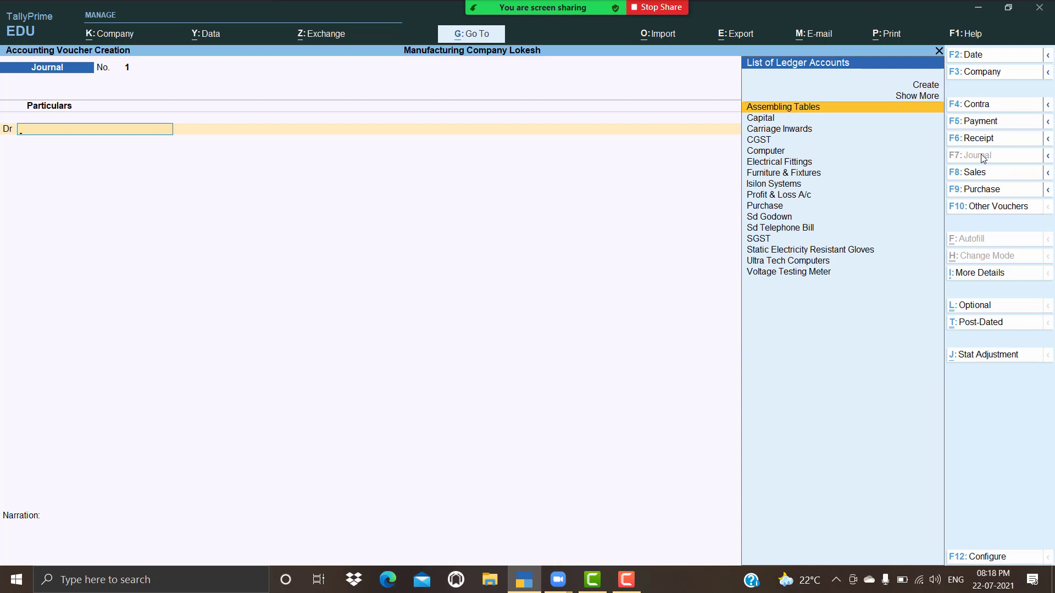
{"action": "key", "text": "alt+c"}
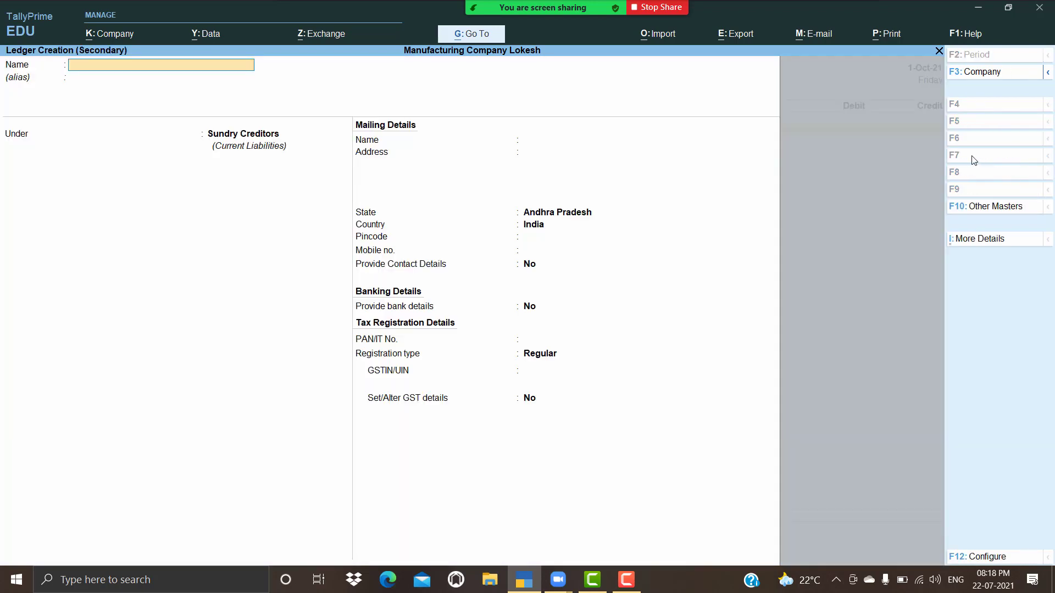
{"action": "type", "text": "Land"}
{"action": "key", "text": "Return"}
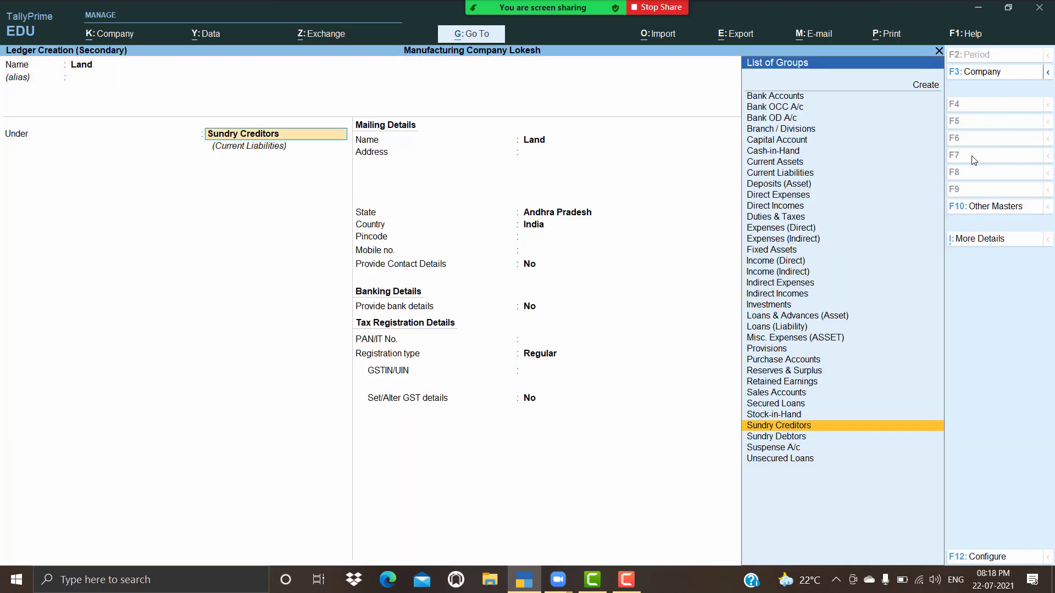
{"action": "type", "text": "Fi"}
{"action": "key", "text": "Return"}
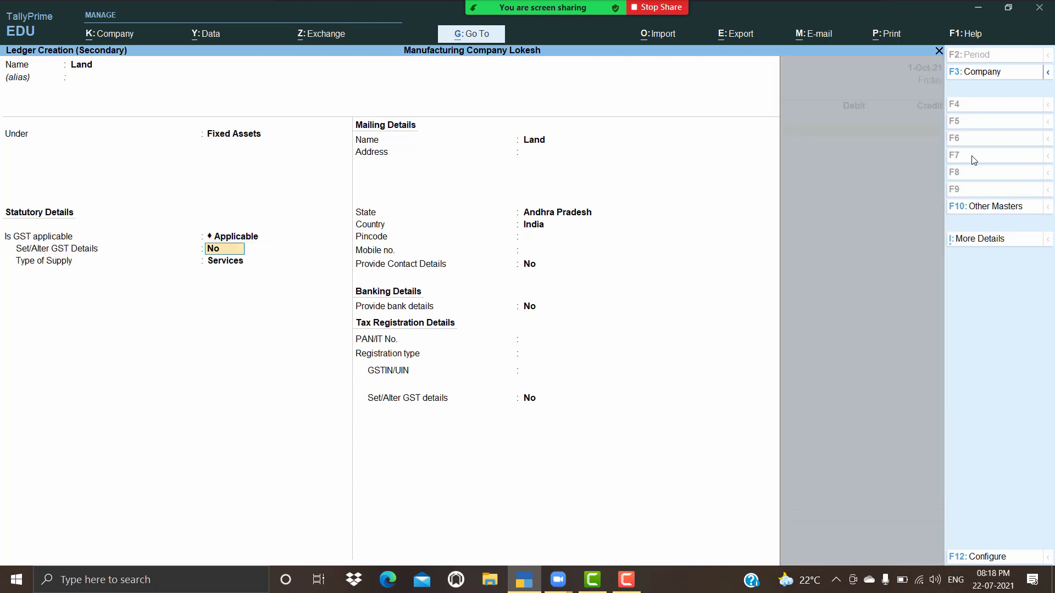
{"action": "key", "text": "Return"}
{"action": "key", "text": "Return"}
{"action": "key", "text": "Return"}
{"action": "key", "text": "Return"}
{"action": "key", "text": "Return"}
{"action": "key", "text": "Return"}
{"action": "key", "text": "Return"}
{"action": "key", "text": "Return"}
{"action": "key", "text": "Return"}
{"action": "key", "text": "Return"}
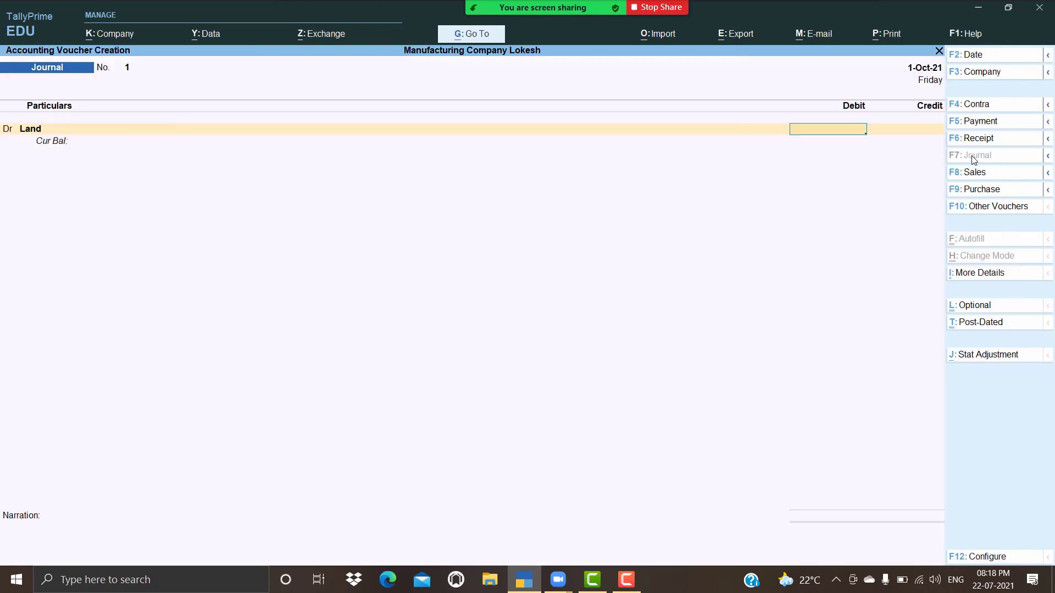
{"action": "type", "text": "450000"}
{"action": "key", "text": "Return"}
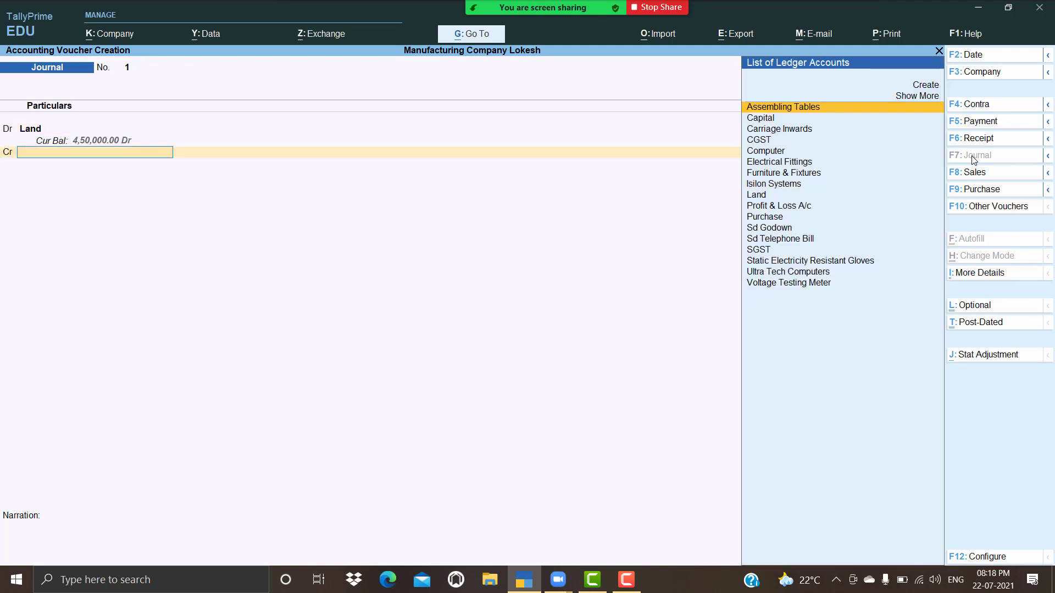
Create a ledger with the land seller's name under Sundry Creditors for the credit line, leaving the remaining details at their defaults.
{"action": "key", "text": "alt+c"}
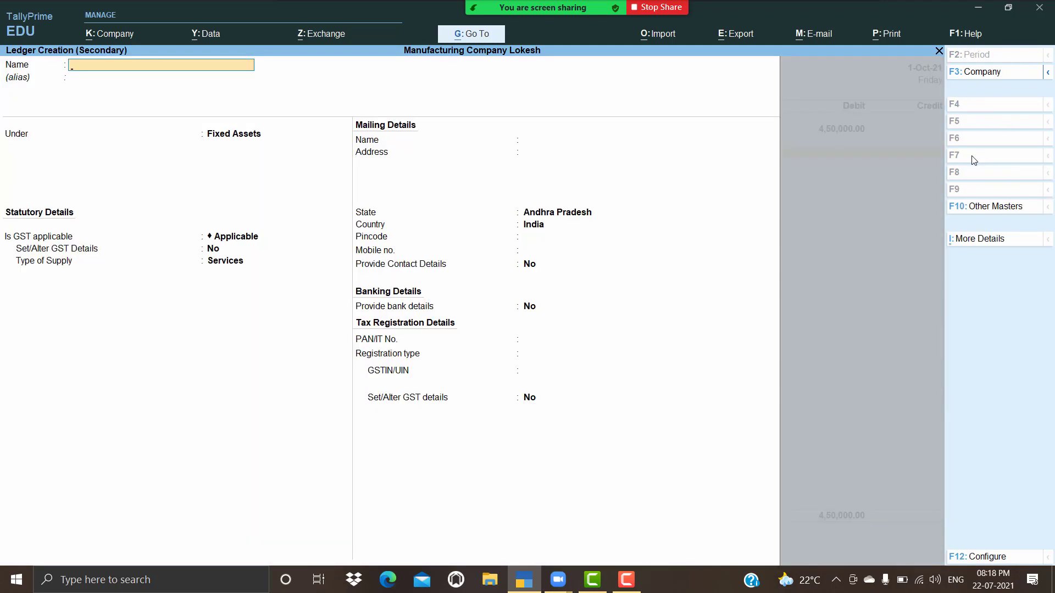
{"action": "type", "text": "Mansoor"}
{"action": "key", "text": "Return"}
{"action": "key", "text": "Return"}
{"action": "type", "text": "Su"}
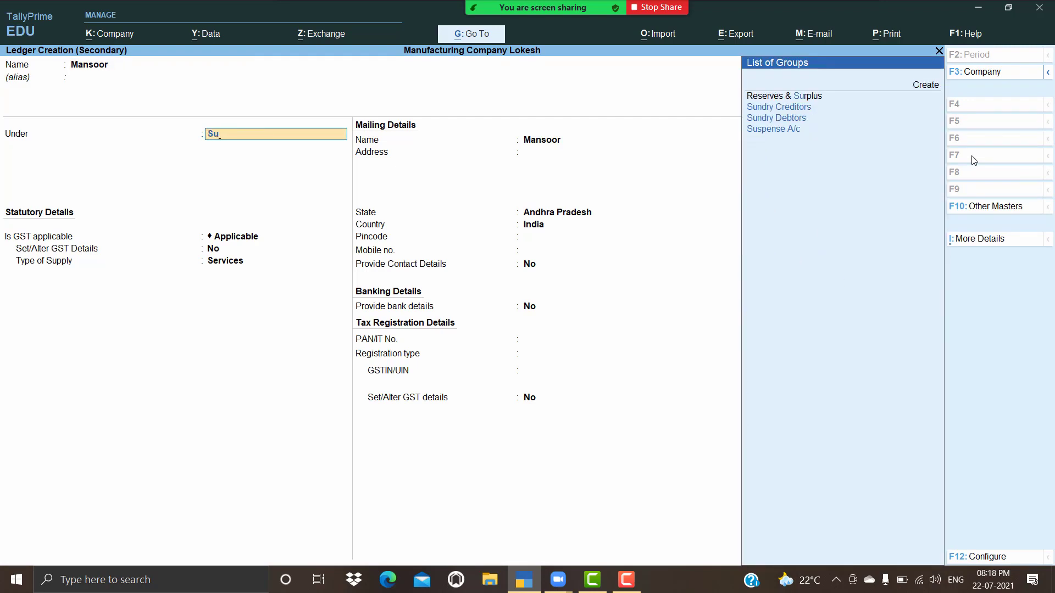
{"action": "key", "text": "Down"}
{"action": "key", "text": "Return"}
{"action": "key", "text": "Return"}
{"action": "key", "text": "Return"}
{"action": "key", "text": "Return"}
{"action": "key", "text": "Return"}
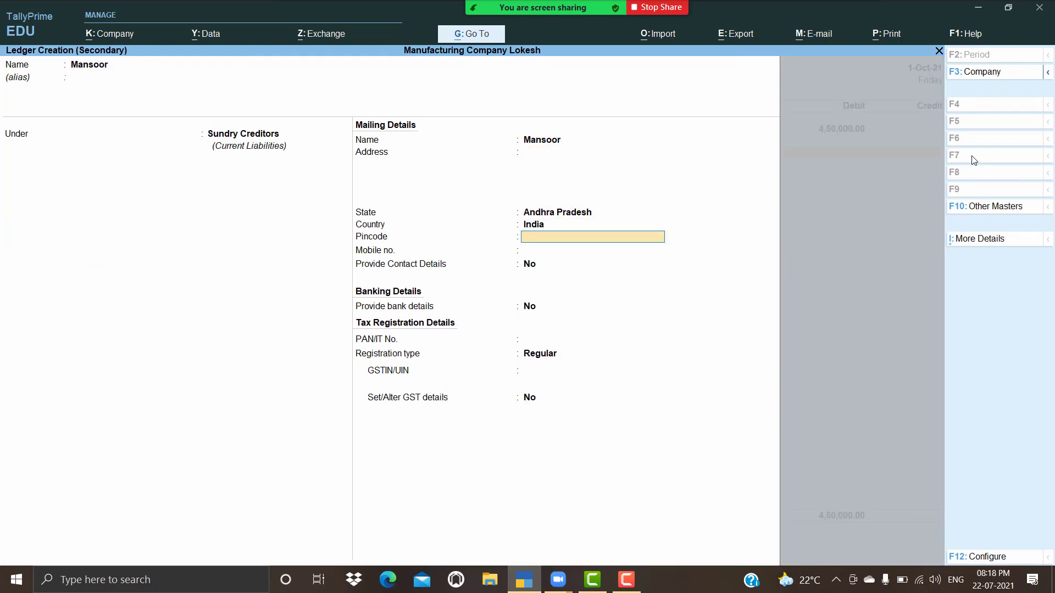
{"action": "key", "text": "Return"}
{"action": "key", "text": "Return"}
{"action": "key", "text": "Return"}
{"action": "key", "text": "Return"}
{"action": "key", "text": "Return"}
{"action": "key", "text": "Return"}
{"action": "key", "text": "Return"}
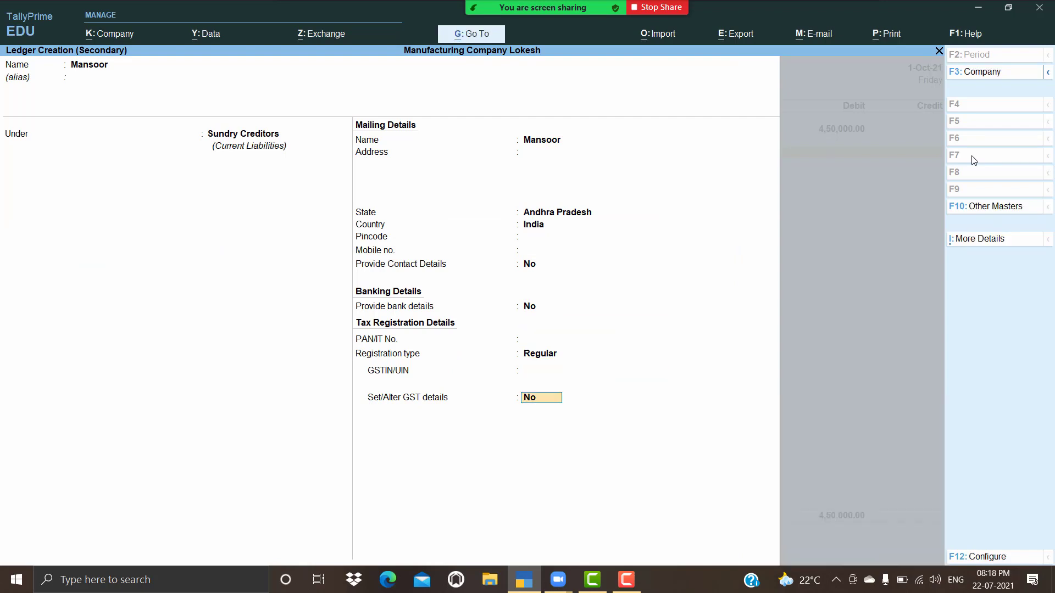
{"action": "key", "text": "Return"}
{"action": "key", "text": "Return"}
Credit the land seller's ledger with 4,50,000 and save the journal voucher without a narration.
{"action": "key", "text": "Return"}
{"action": "key", "text": "Return"}
{"action": "key", "text": "Return"}
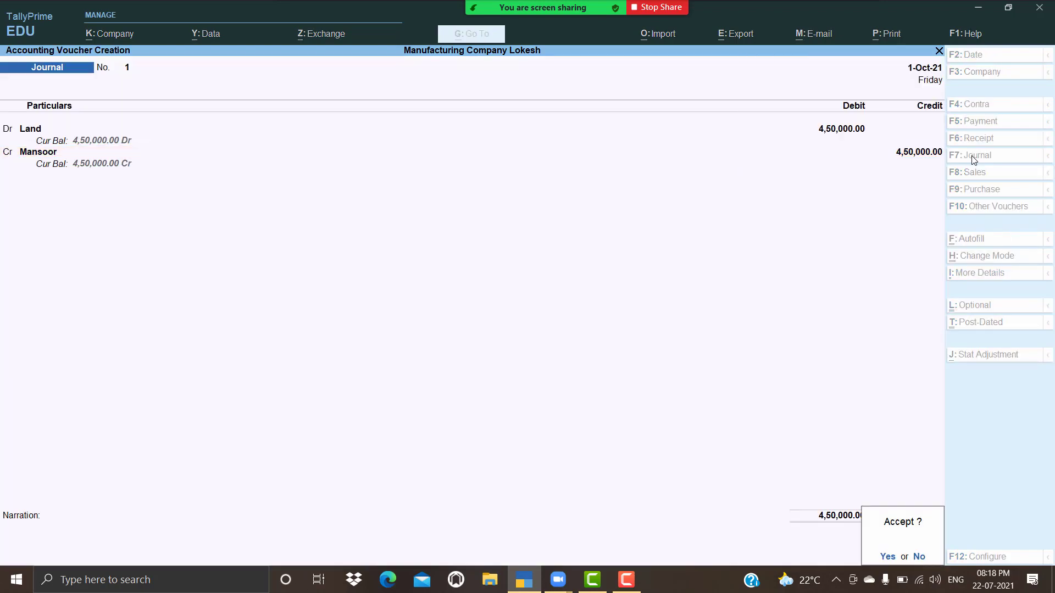
{"action": "key", "text": "Return"}
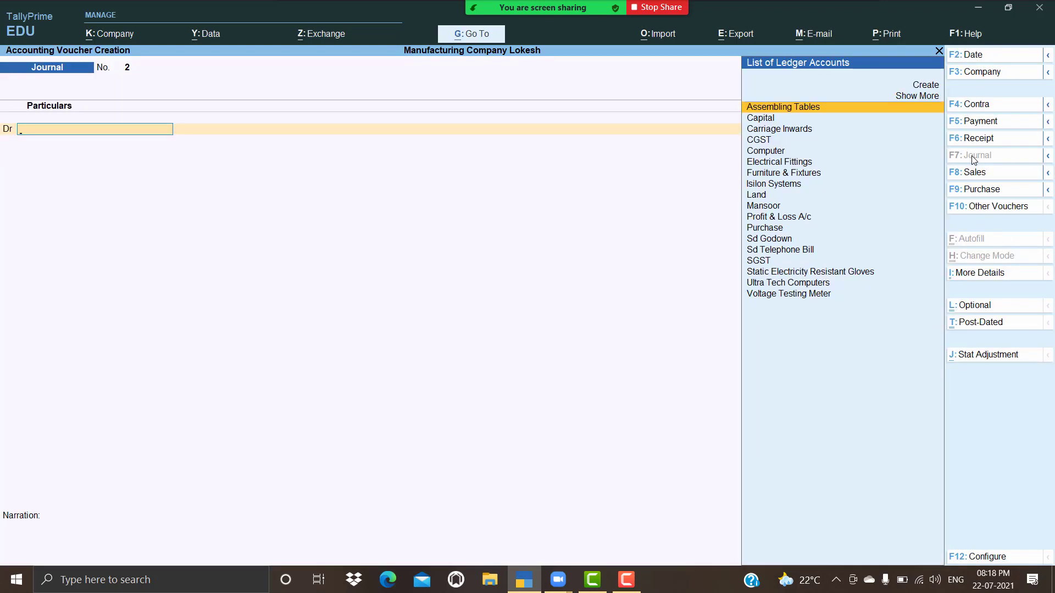
Leave voucher entry and open the Profit & Loss A/c report in its detailed view.
{"action": "key", "text": "Escape"}
{"action": "key", "text": "Down"}
{"action": "key", "text": "Down"}
{"action": "key", "text": "Down"}
{"action": "key", "text": "Down"}
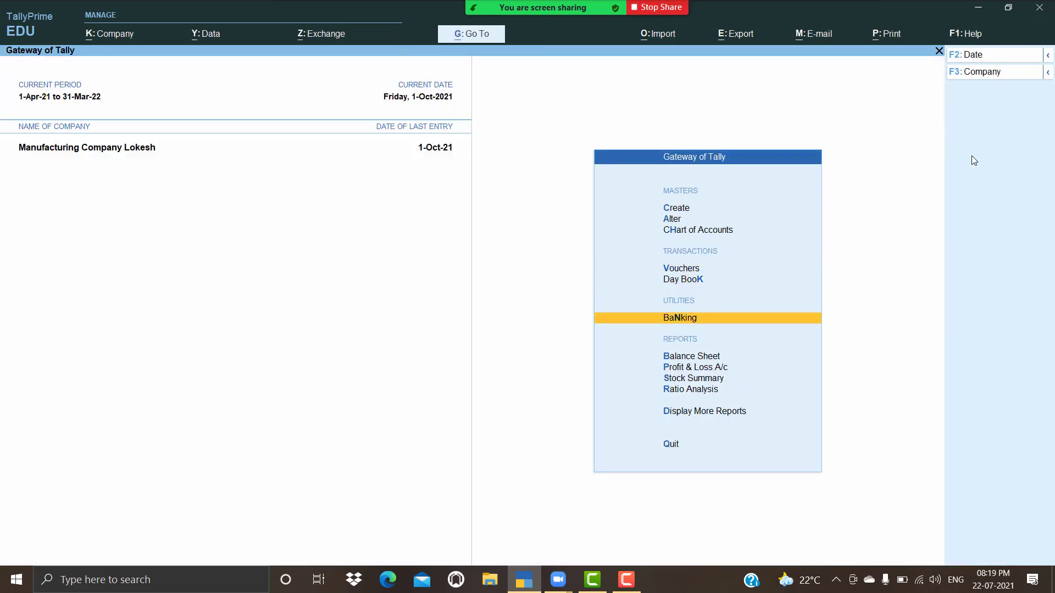
{"action": "key", "text": "Return"}
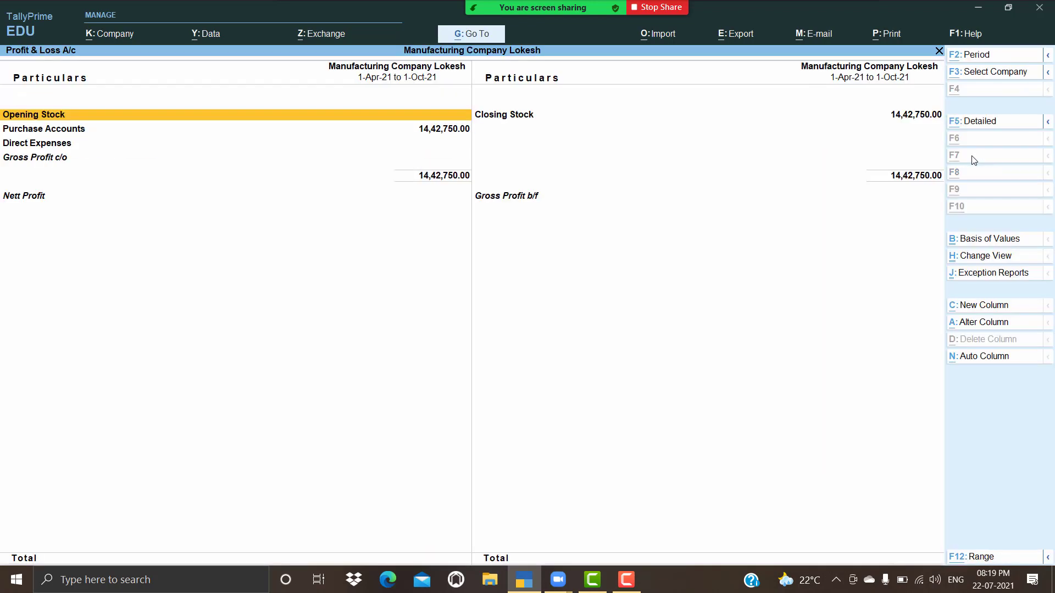
{"action": "key", "text": "alt+F5"}
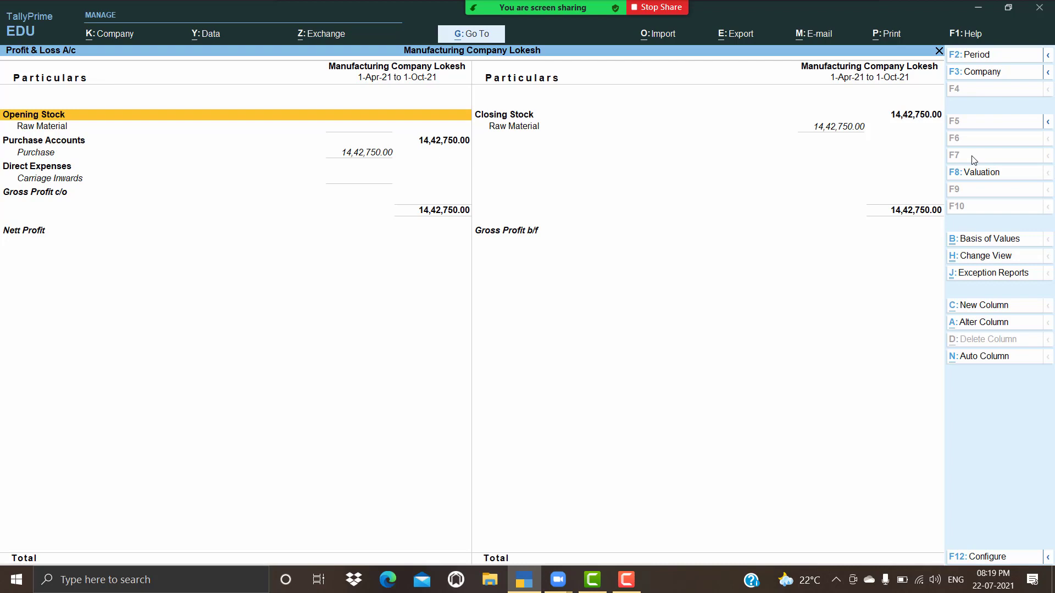
Examine the Purchase Accounts and Direct Expenses entries in the Profit & Loss A/c.
{"action": "key", "text": "Down"}
{"action": "key", "text": "Down"}
{"action": "key", "text": "Down"}
{"action": "key", "text": "Down"}
{"action": "key", "text": "Down"}
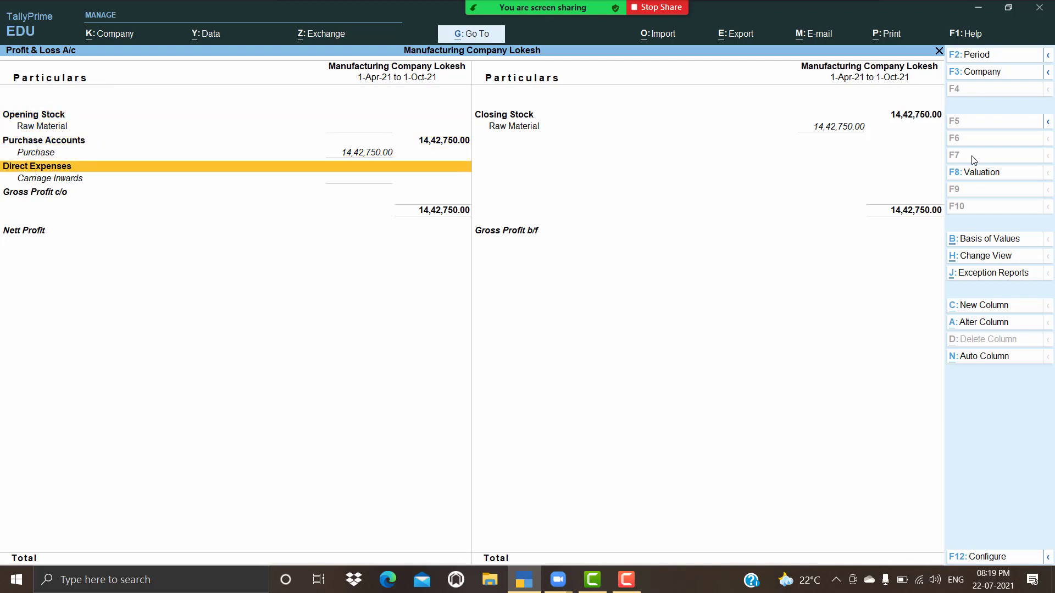
{"action": "key", "text": "Up"}
{"action": "key", "text": "Up"}
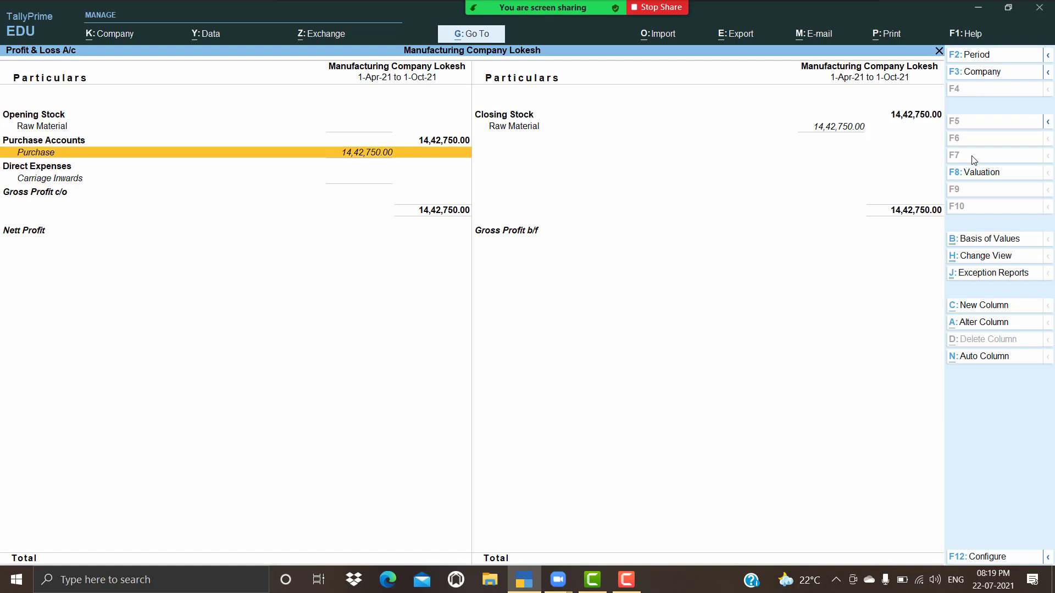
{"action": "key", "text": "Down"}
{"action": "key", "text": "Down"}
{"action": "key", "text": "Up"}
{"action": "key", "text": "Up"}
{"action": "key", "text": "Up"}
Close the report, return to voucher entry and set the voucher date to 1-11.
{"action": "key", "text": "Escape"}
{"action": "key", "text": "Up"}
{"action": "key", "text": "Up"}
{"action": "key", "text": "Up"}
{"action": "key", "text": "Up"}
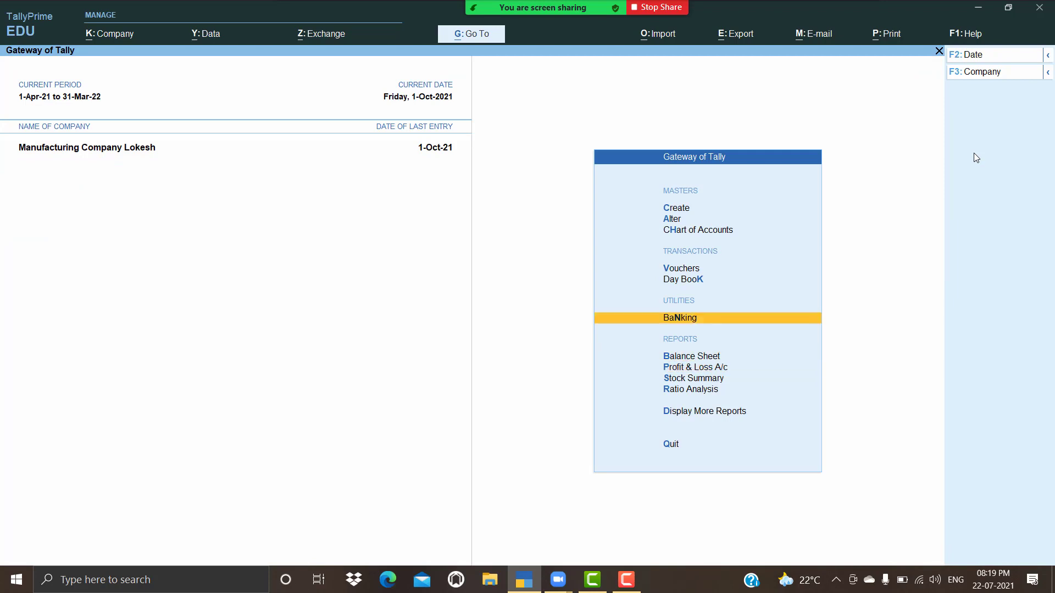
{"action": "key", "text": "Return"}
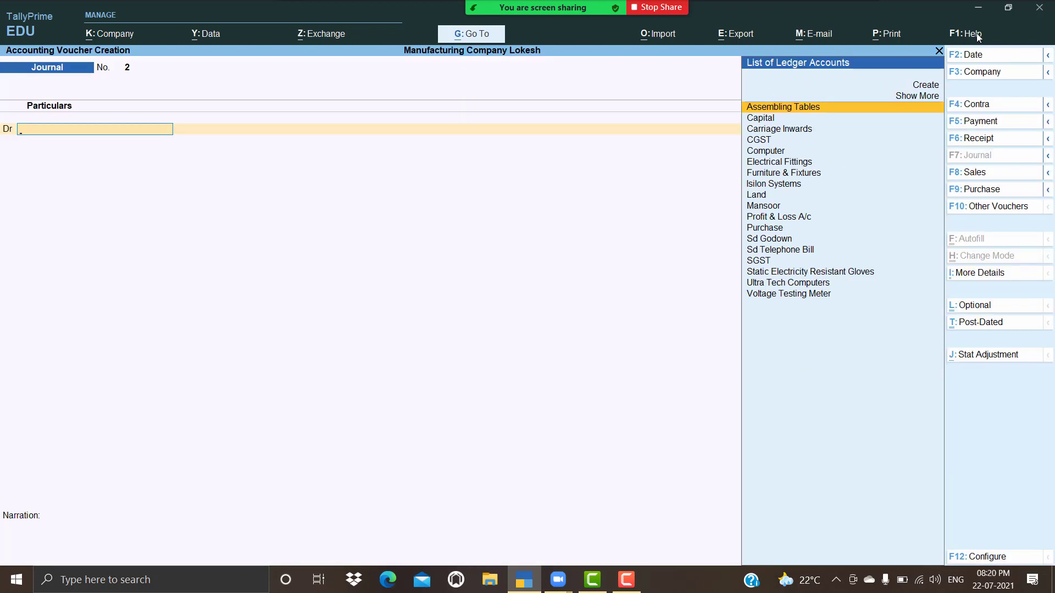
{"action": "left_click", "coordinate": [977, 64]}
{"action": "type", "text": "1-11"}
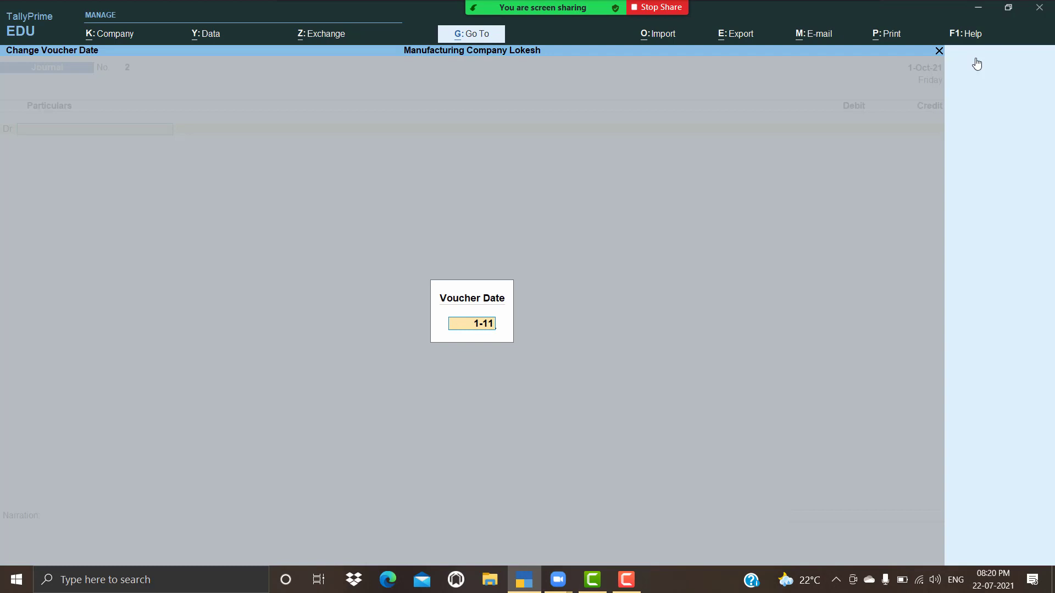
{"action": "key", "text": "Return"}
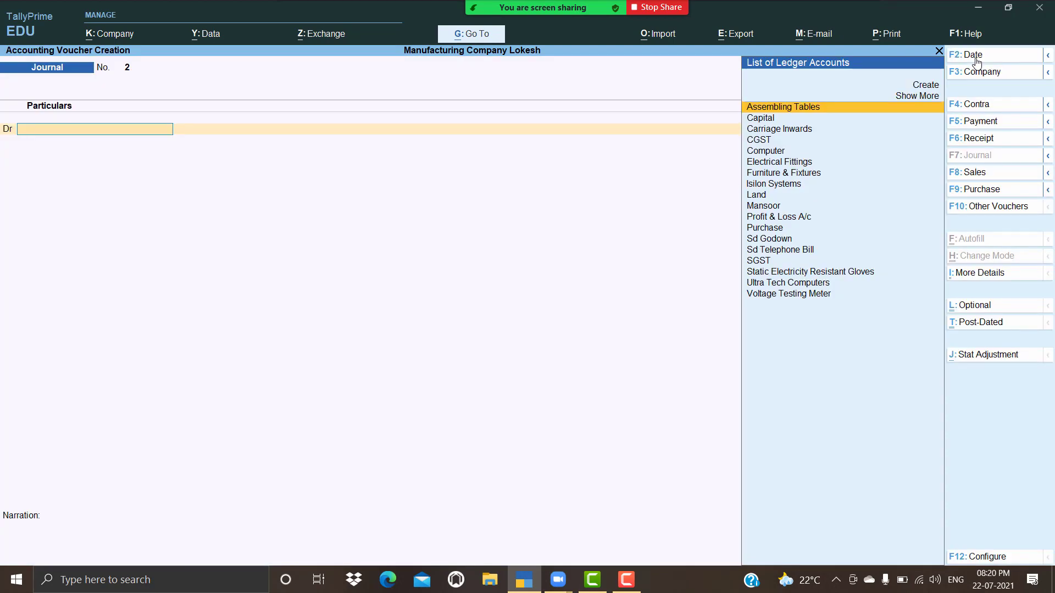
In a new payment voucher, create a Salaries ledger under Indirect Expenses and debit it with 9,000.
{"action": "left_click", "coordinate": [993, 125]}
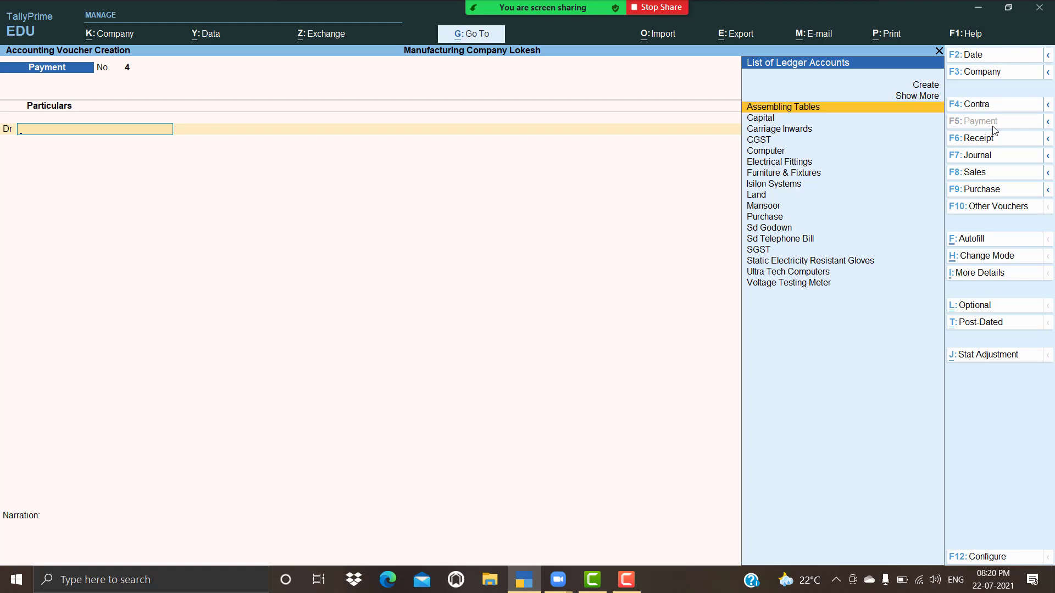
{"action": "key", "text": "alt+c"}
{"action": "type", "text": "Sa"}
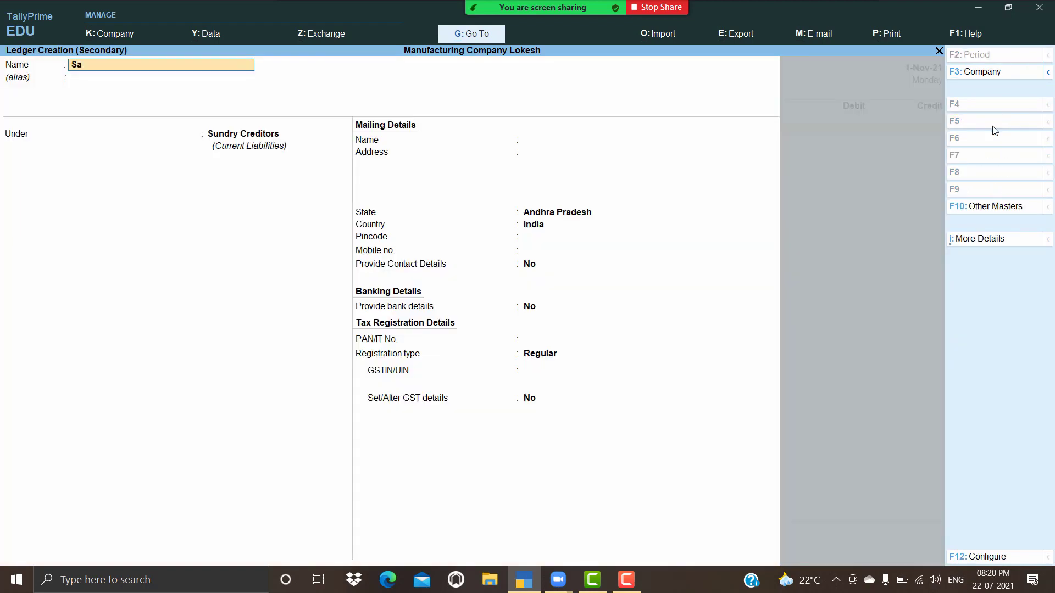
{"action": "type", "text": "laries"}
{"action": "key", "text": "Return"}
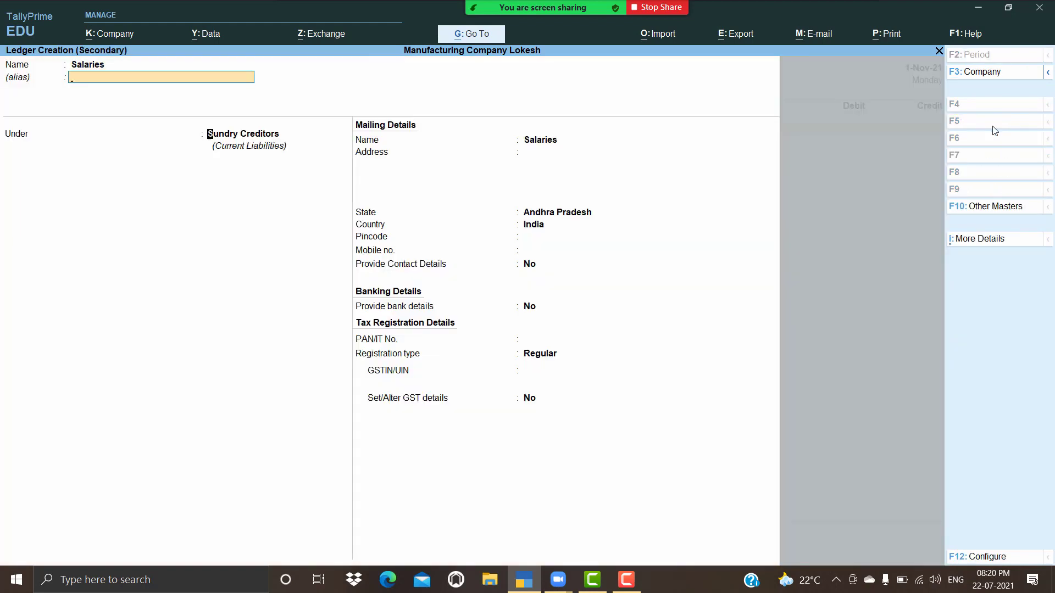
{"action": "type", "text": "Ind"}
{"action": "key", "text": "Down"}
{"action": "key", "text": "Down"}
{"action": "key", "text": "Return"}
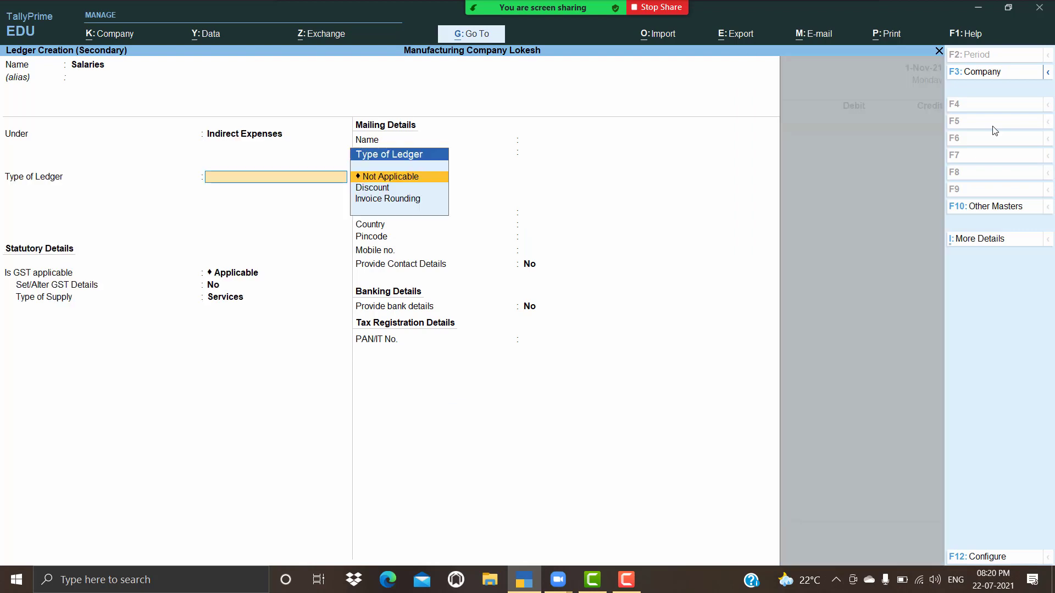
{"action": "key", "text": "Return"}
{"action": "key", "text": "Return"}
{"action": "key", "text": "Return"}
{"action": "key", "text": "ctrl+a"}
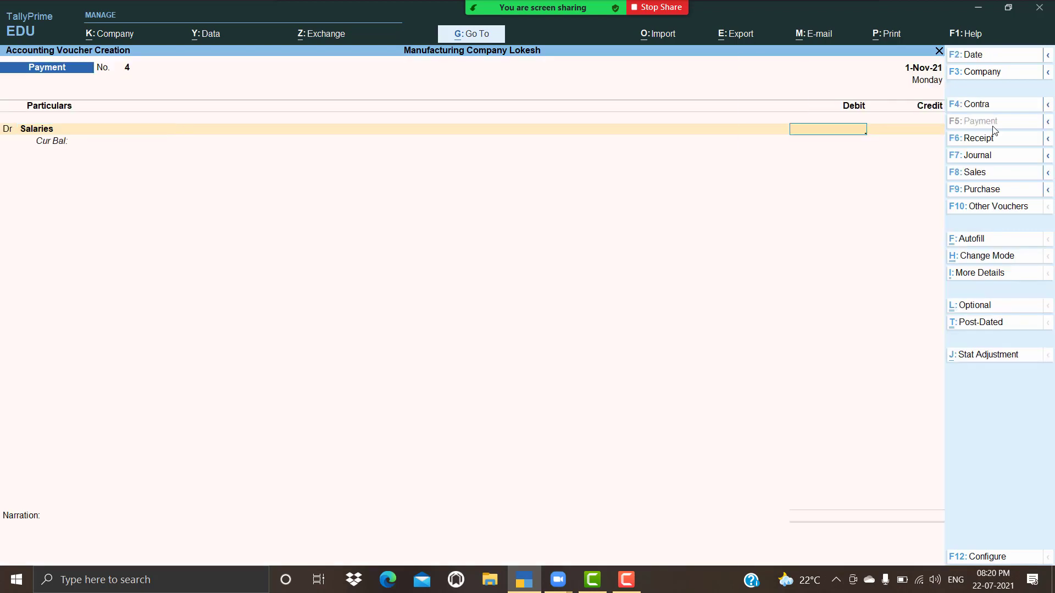
{"action": "type", "text": "9000"}
{"action": "key", "text": "Return"}
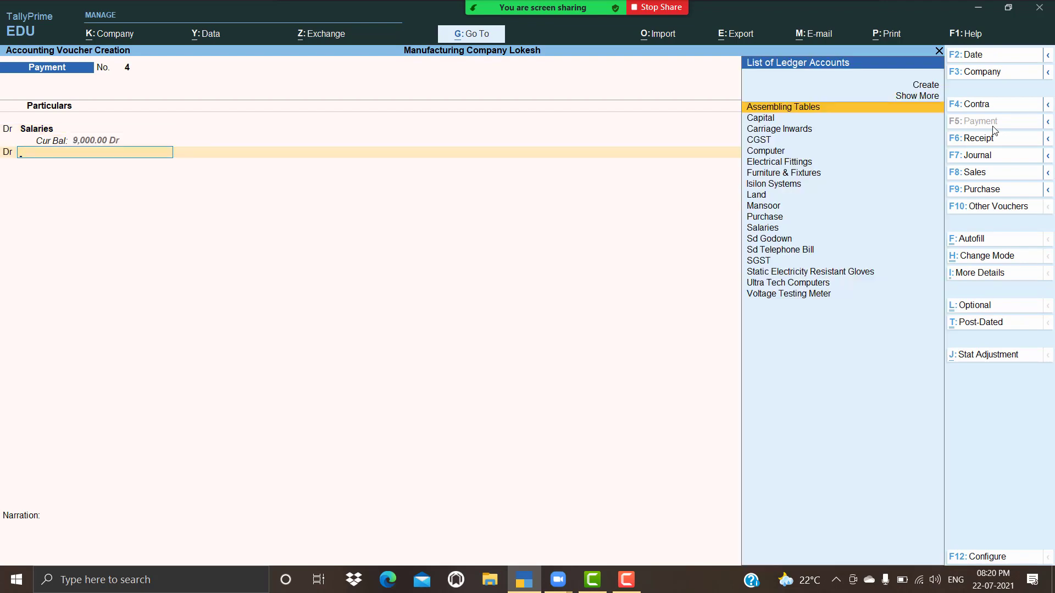
Create an Electricity Bill ledger under Indirect Expenses and debit it with 400 in the payment voucher.
{"action": "key", "text": "alt+c"}
{"action": "type", "text": "E"}
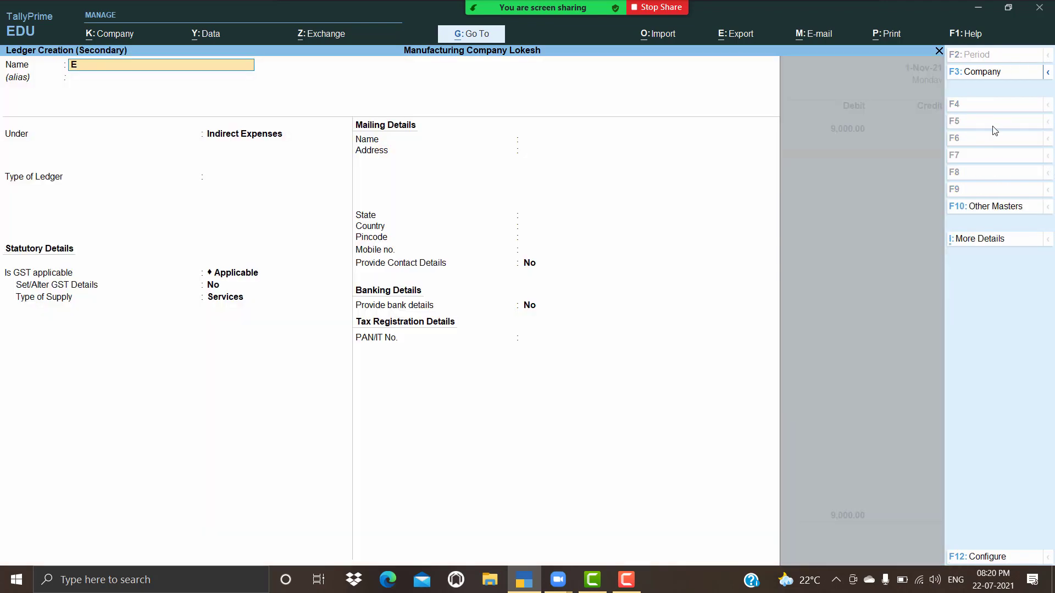
{"action": "type", "text": "lectricity Bi"}
{"action": "key", "text": "Return"}
{"action": "key", "text": "Return"}
{"action": "key", "text": "Return"}
{"action": "key", "text": "Return"}
{"action": "key", "text": "Return"}
{"action": "key", "text": "Return"}
{"action": "key", "text": "Return"}
{"action": "key", "text": "Return"}
{"action": "key", "text": "Return"}
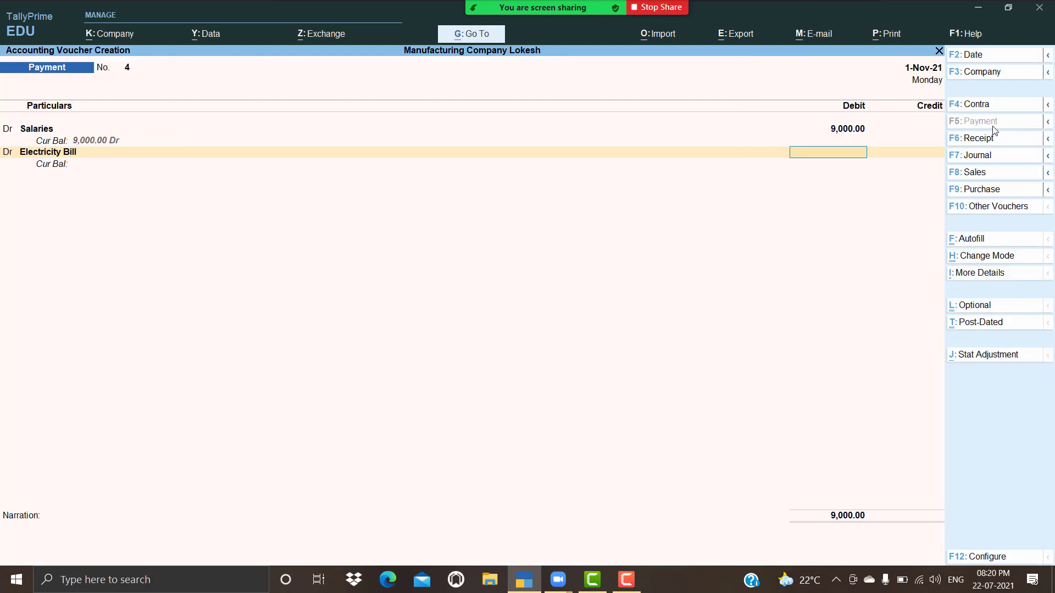
{"action": "type", "text": "400"}
{"action": "key", "text": "Return"}
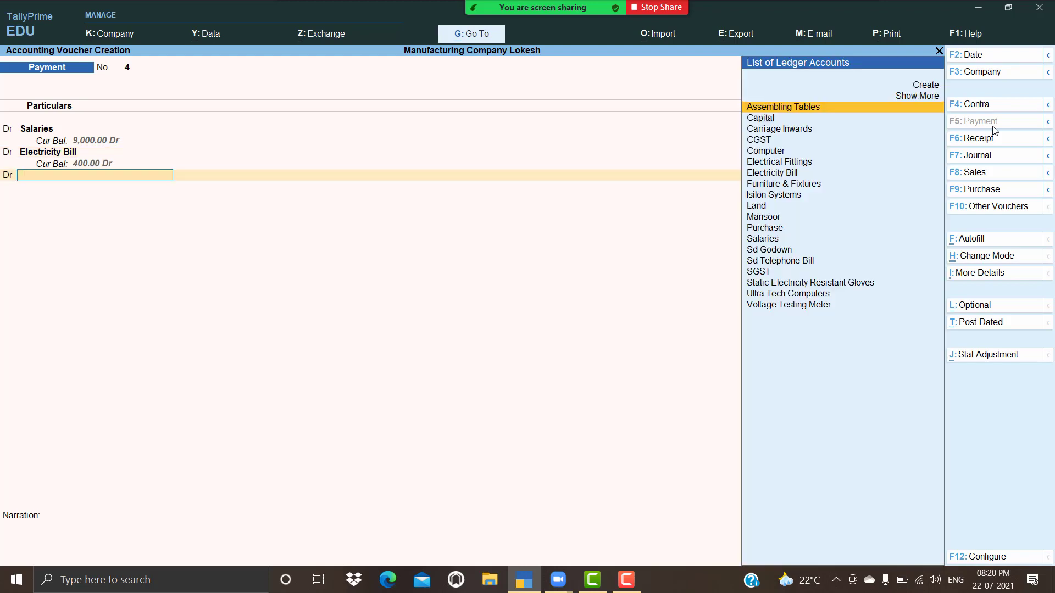
Create a Conveyance Bill ledger under Indirect Expenses and debit it with 800 in the payment voucher.
{"action": "key", "text": "alt+c"}
{"action": "type", "text": "Eo"}
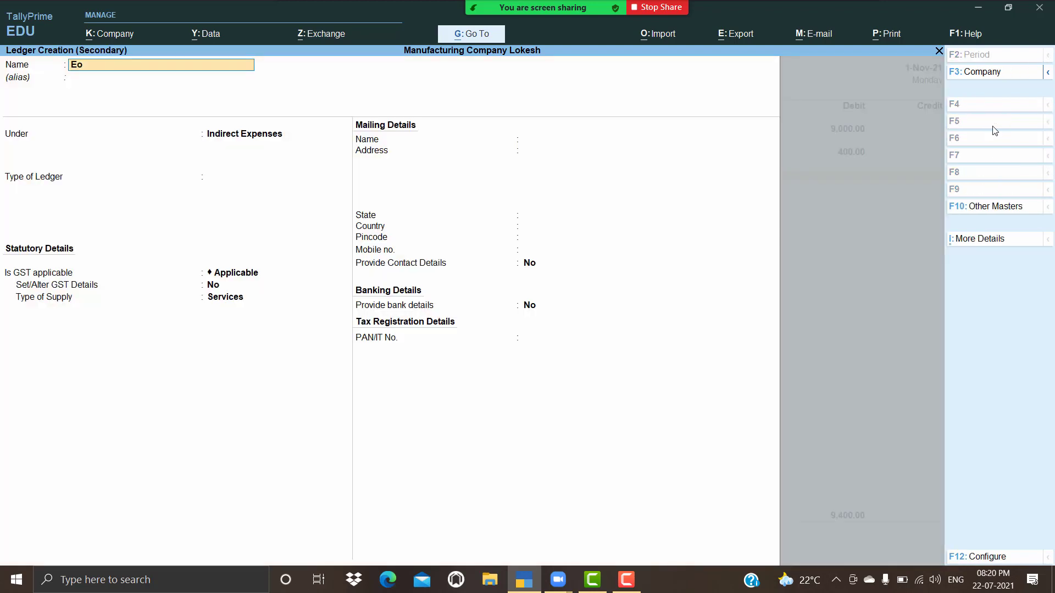
{"action": "key", "text": "BackSpace"}
{"action": "key", "text": "BackSpace"}
{"action": "type", "text": "Conveyance Bil"}
{"action": "key", "text": "Return"}
{"action": "key", "text": "Return"}
{"action": "key", "text": "Return"}
{"action": "key", "text": "Return"}
{"action": "key", "text": "Return"}
{"action": "key", "text": "Return"}
{"action": "key", "text": "Return"}
{"action": "key", "text": "Return"}
{"action": "key", "text": "Return"}
{"action": "key", "text": "Return"}
{"action": "key", "text": "Return"}
{"action": "key", "text": "Return"}
{"action": "key", "text": "Return"}
{"action": "key", "text": "Return"}
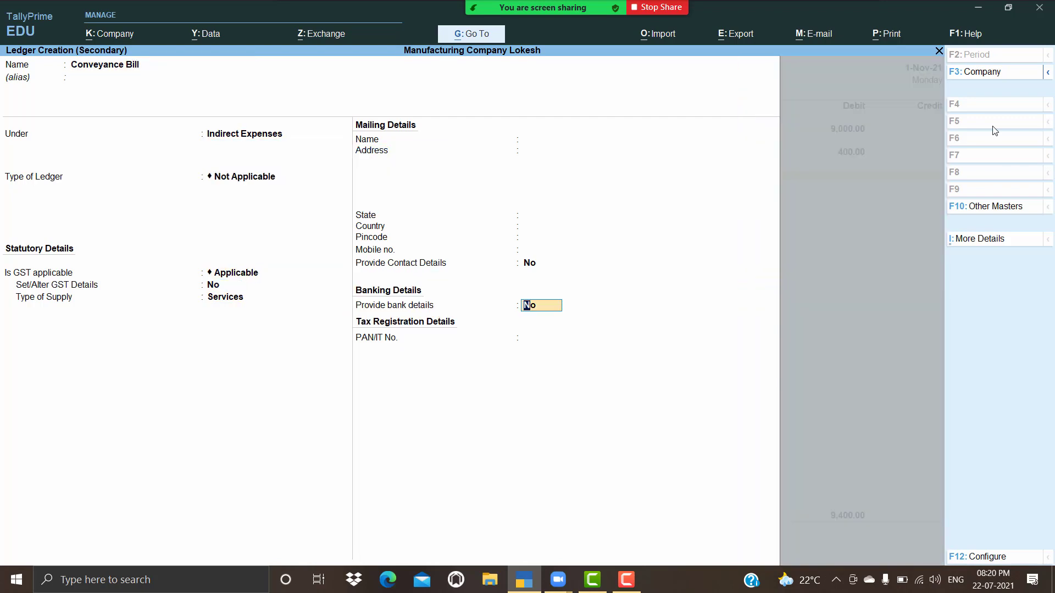
{"action": "key", "text": "Return"}
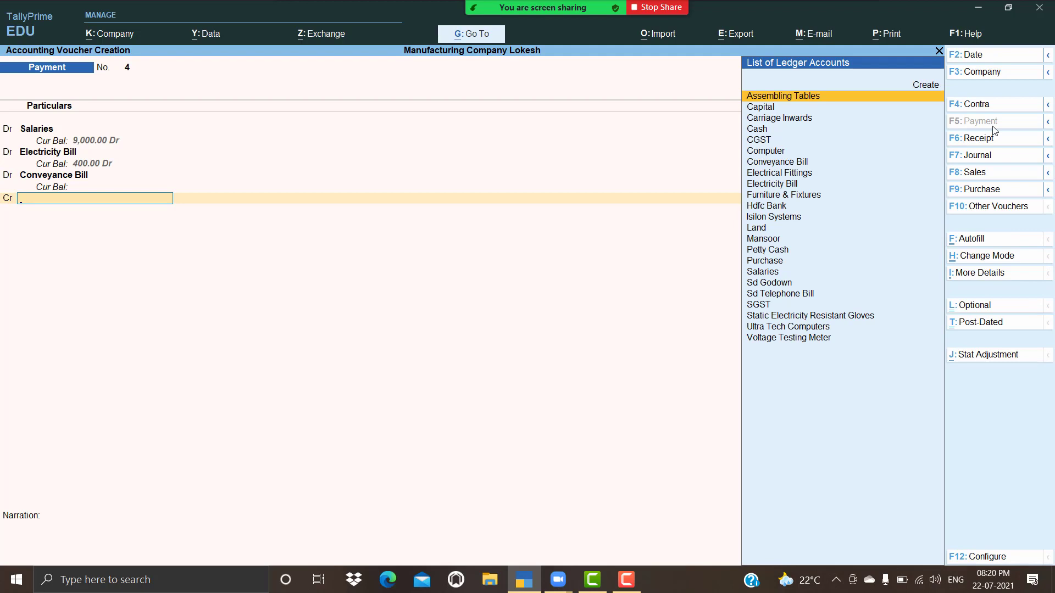
{"action": "key", "text": "BackSpace"}
{"action": "type", "text": "8"}
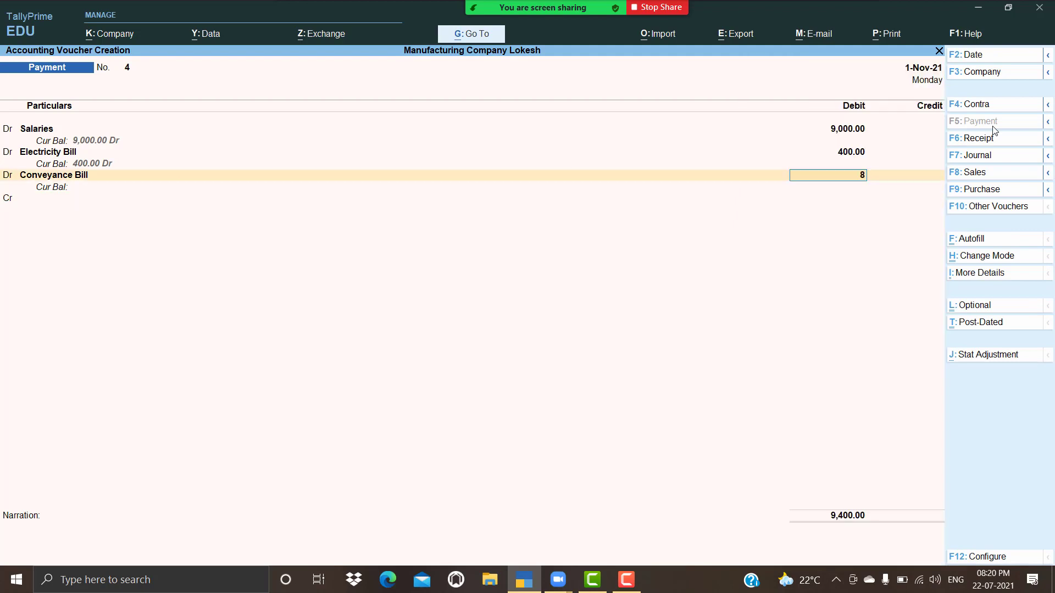
{"action": "type", "text": "00"}
{"action": "key", "text": "Return"}
Add another debit line, create a Rent ledger under Indirect Expenses and debit it with 15,000.
{"action": "key", "text": "d"}
{"action": "key", "text": "Return"}
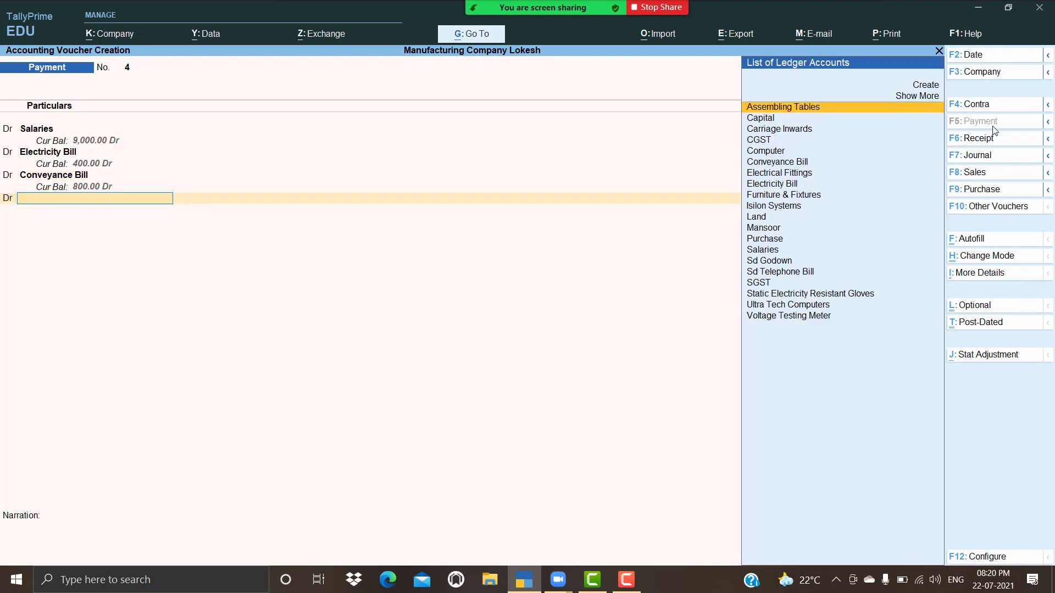
{"action": "key", "text": "alt+c"}
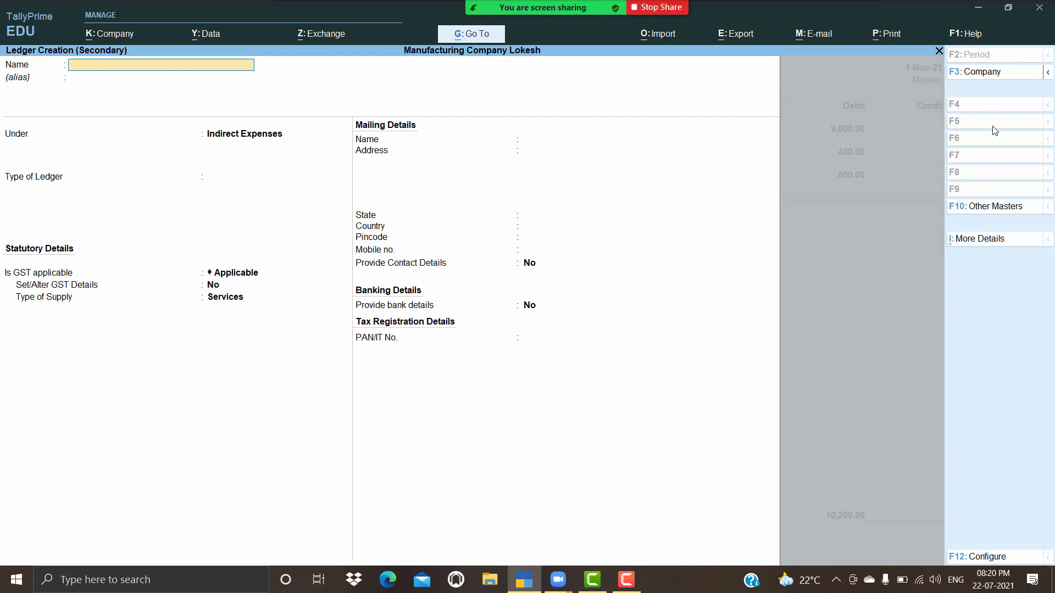
{"action": "type", "text": "Rent"}
{"action": "key", "text": "Return"}
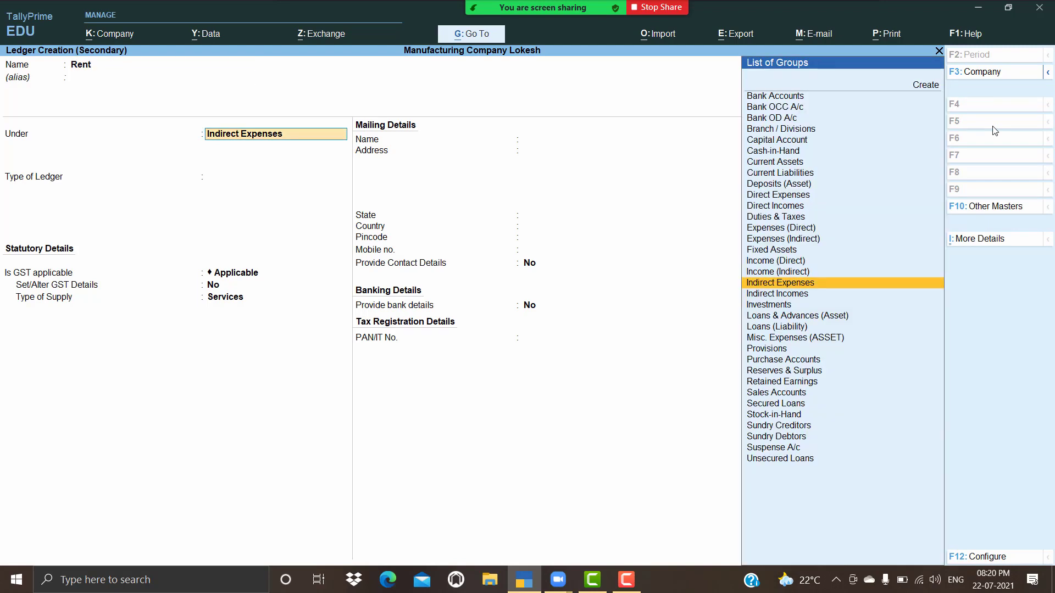
{"action": "key", "text": "Return"}
{"action": "key", "text": "Return"}
{"action": "key", "text": "Return"}
{"action": "key", "text": "Return"}
{"action": "key", "text": "Return"}
{"action": "key", "text": "Return"}
{"action": "key", "text": "y"}
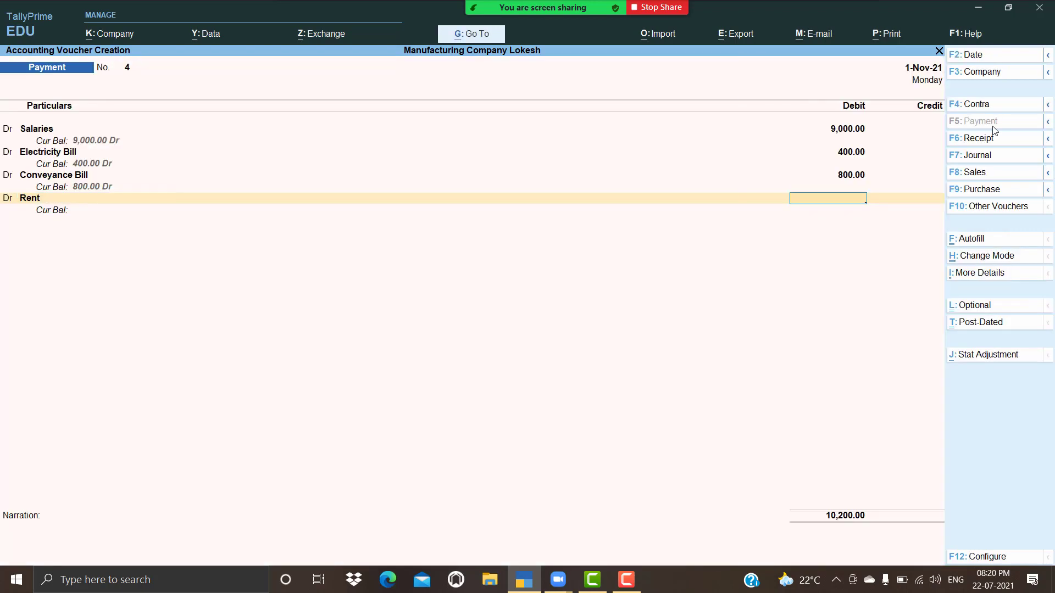
{"action": "type", "text": "15,000"}
{"action": "key", "text": "Return"}
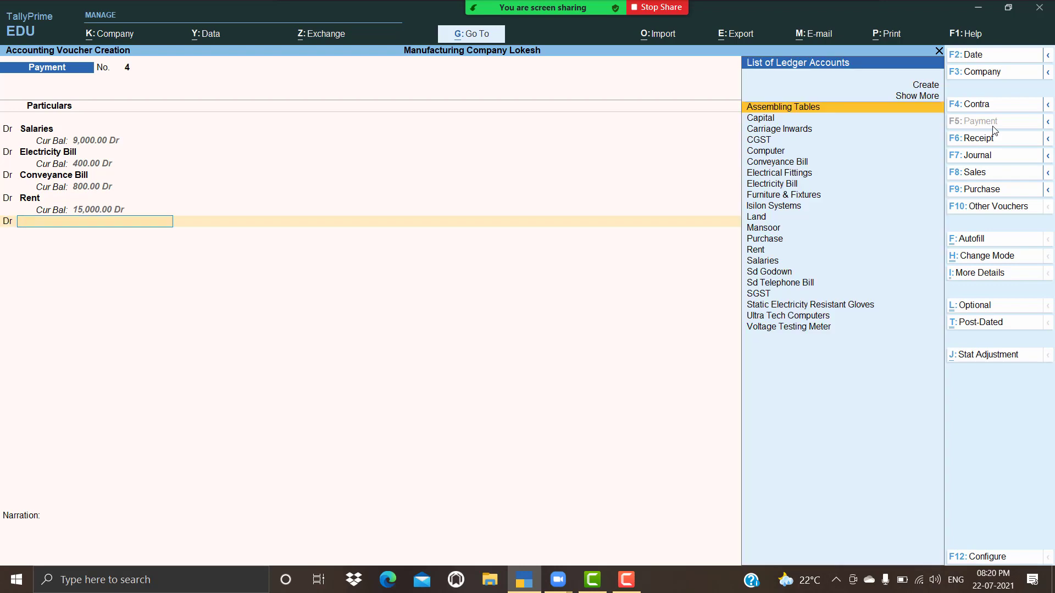
Create a Stationery Exp ledger under Indirect Expenses and debit it with 2,400 in the payment voucher.
{"action": "key", "text": "alt+c"}
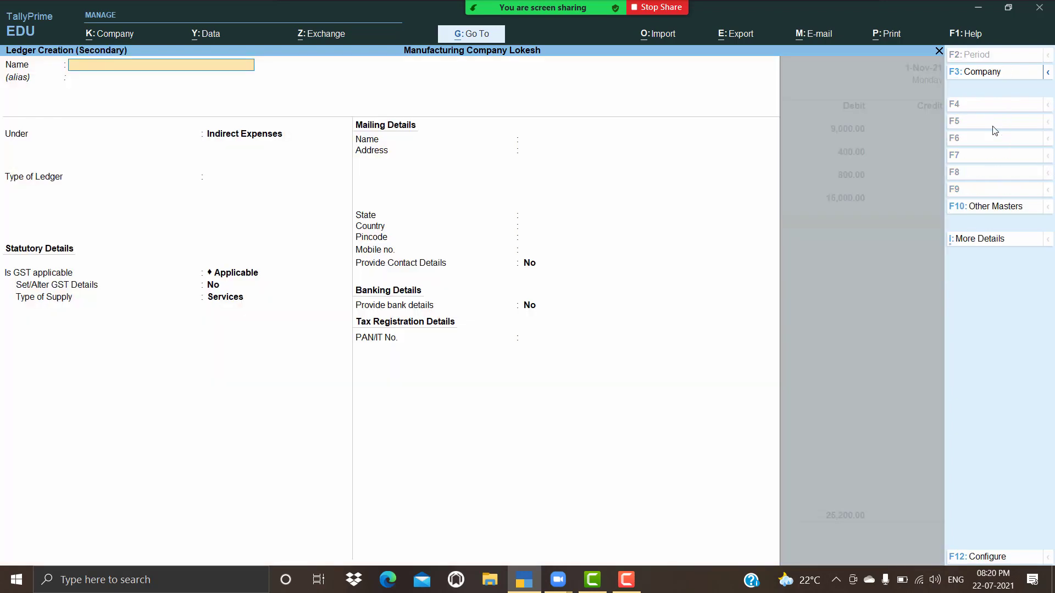
{"action": "type", "text": "Stationery exp"}
{"action": "key", "text": "Return"}
{"action": "key", "text": "Return"}
{"action": "key", "text": "Return"}
{"action": "key", "text": "Return"}
{"action": "key", "text": "Return"}
{"action": "key", "text": "Return"}
{"action": "key", "text": "Return"}
{"action": "key", "text": "Return"}
{"action": "key", "text": "Return"}
{"action": "key", "text": "Return"}
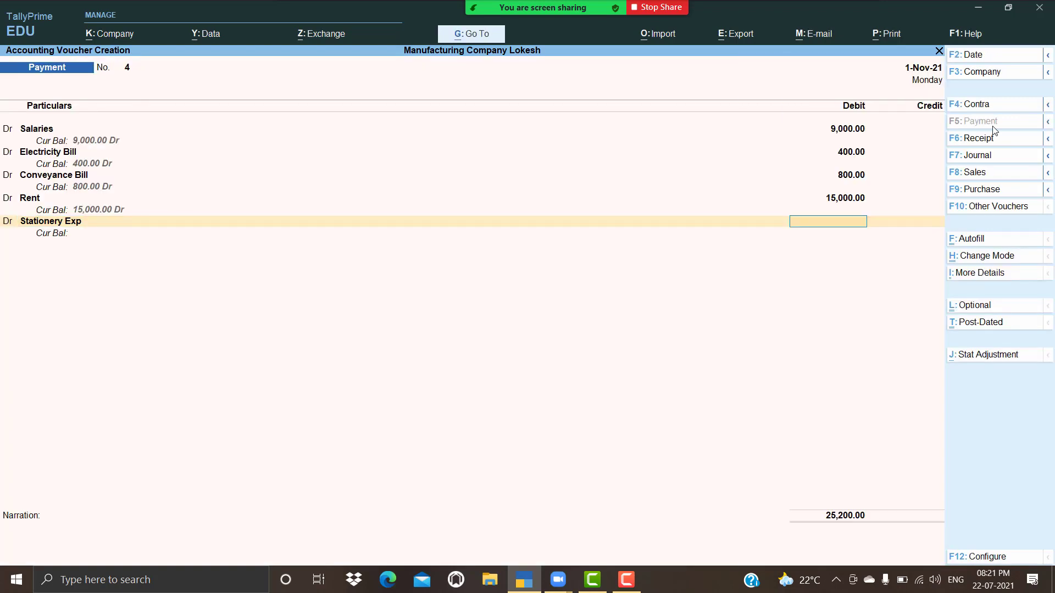
{"action": "type", "text": "2400"}
{"action": "key", "text": "Return"}
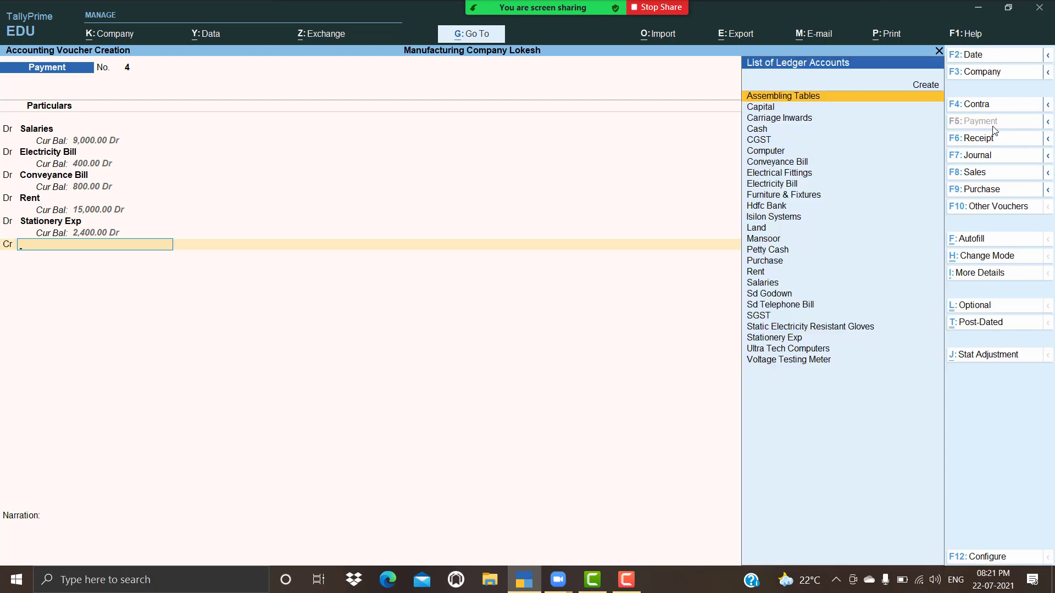
Credit Petty Cash with 27,600 and save the payment voucher.
{"action": "type", "text": "pe"}
{"action": "key", "text": "Return"}
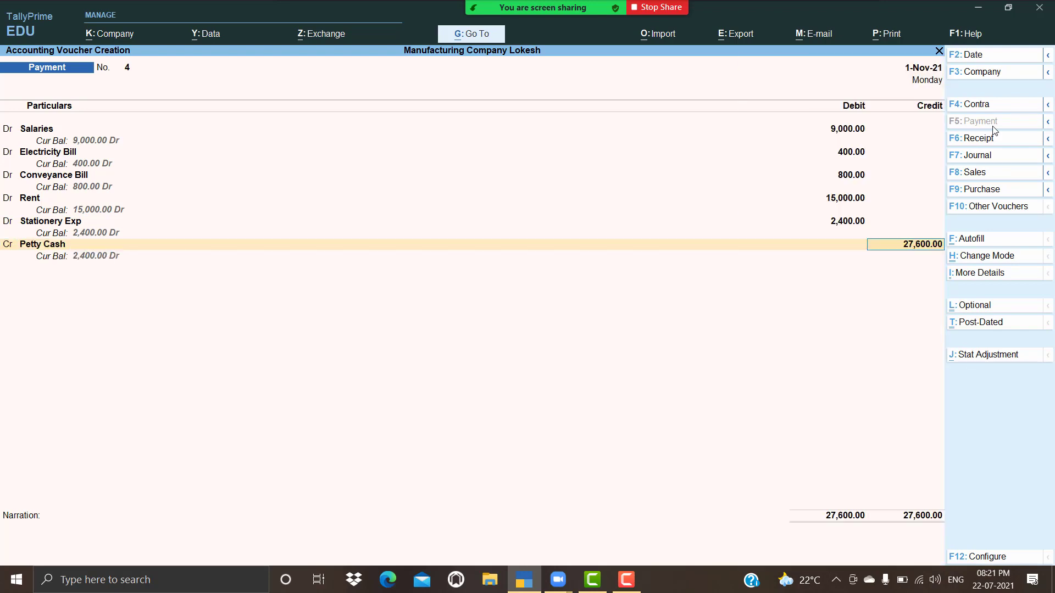
{"action": "key", "text": "Return"}
{"action": "key", "text": "Return"}
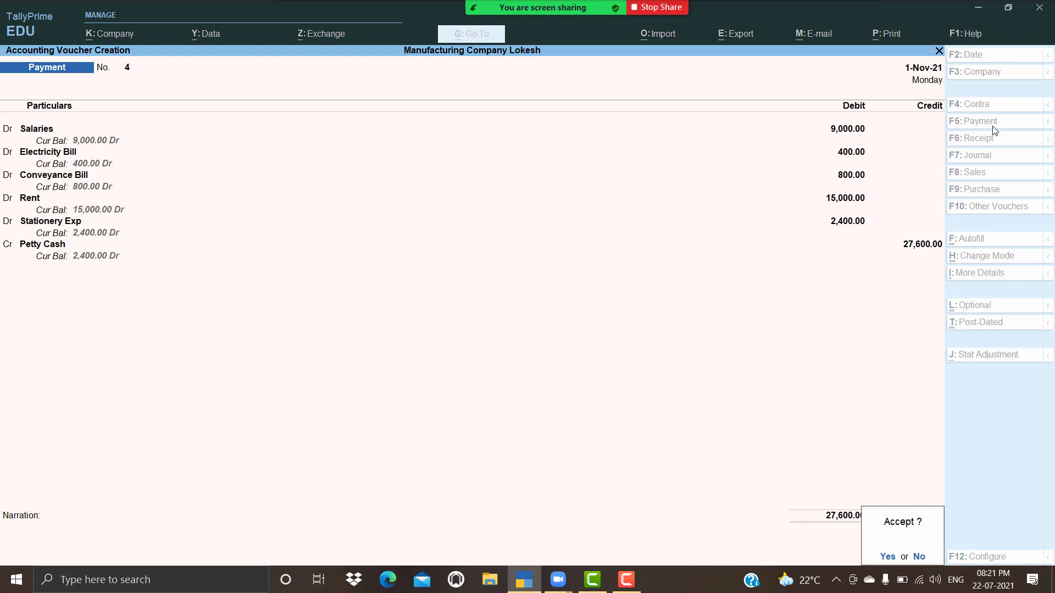
{"action": "key", "text": "Return"}
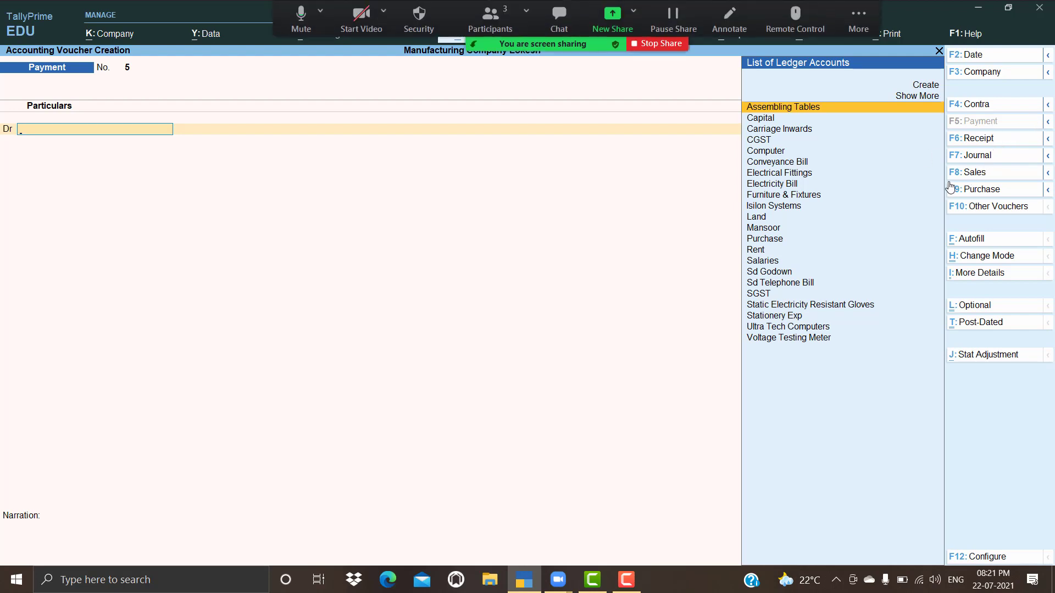
Record and save a contra voucher that credits Cash and debits Petty Cash with 40,000.
{"action": "left_click", "coordinate": [990, 110]}
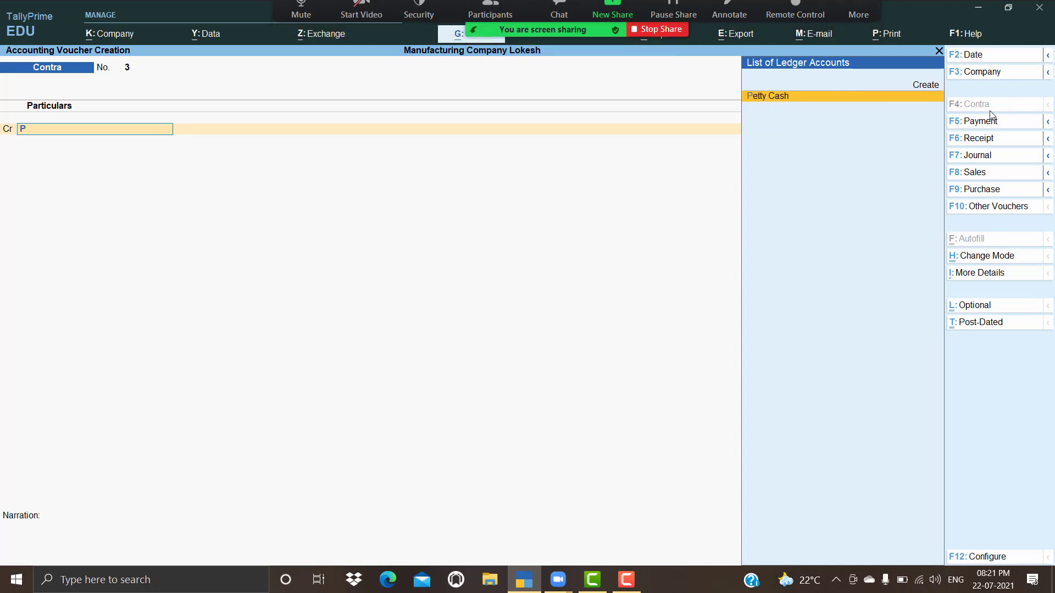
{"action": "key", "text": "Return"}
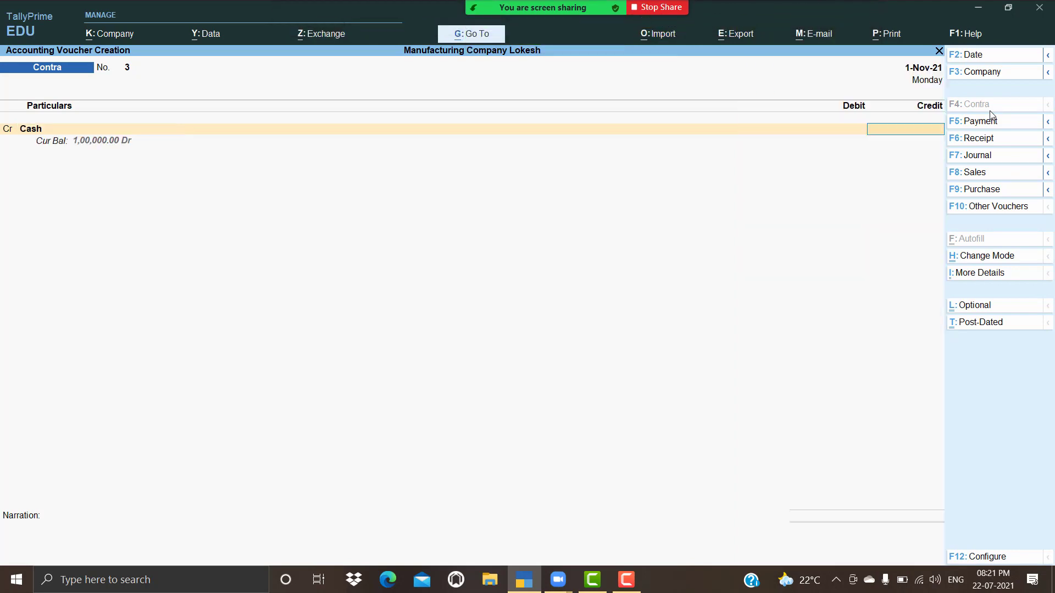
{"action": "type", "text": "40000"}
{"action": "key", "text": "Return"}
{"action": "type", "text": "pe"}
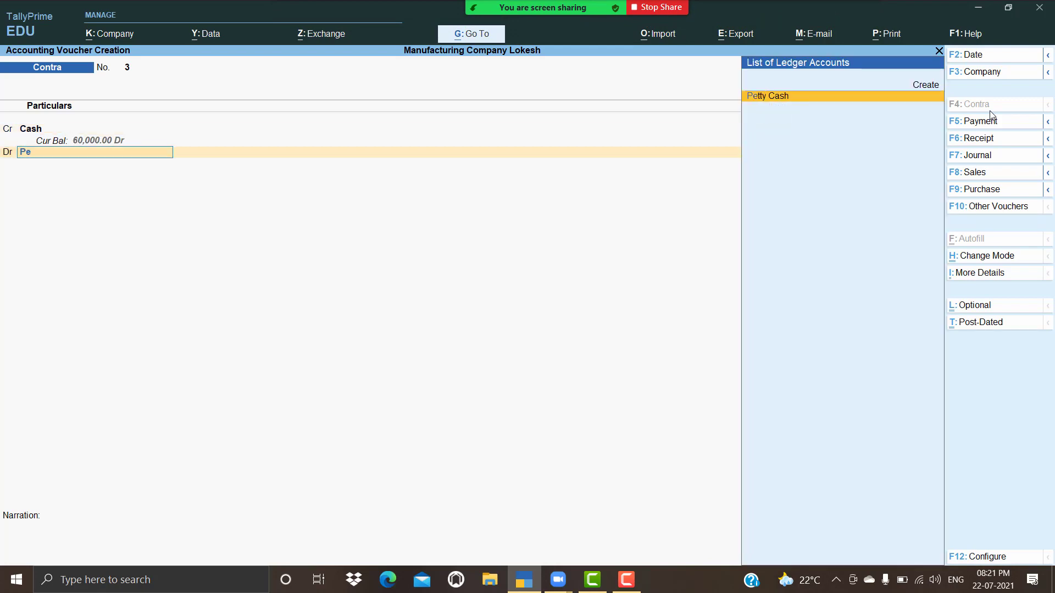
{"action": "key", "text": "Return"}
{"action": "key", "text": "Return"}
{"action": "key", "text": "Return"}
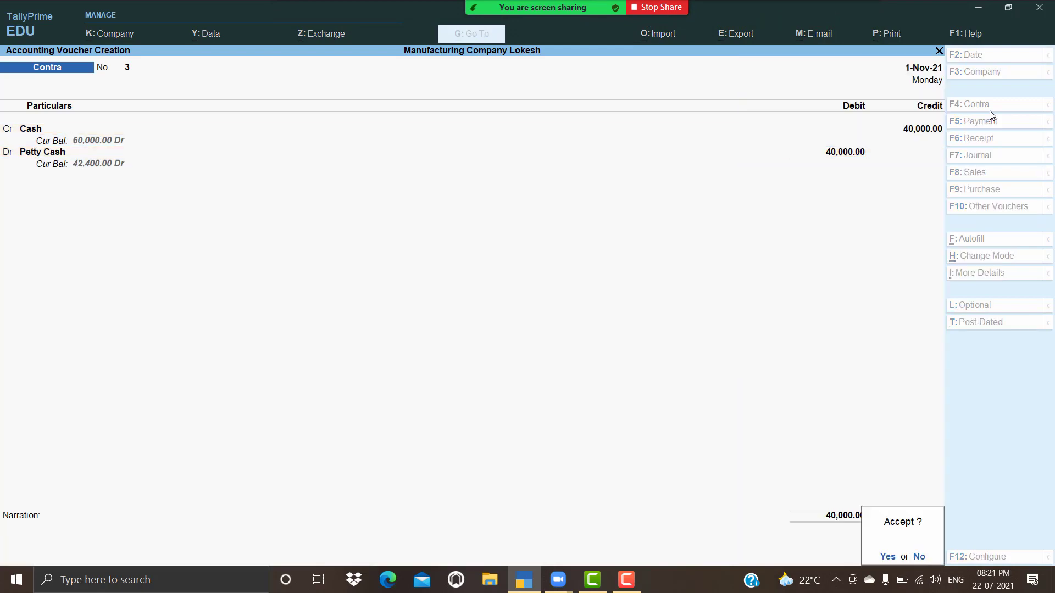
{"action": "key", "text": "Return"}
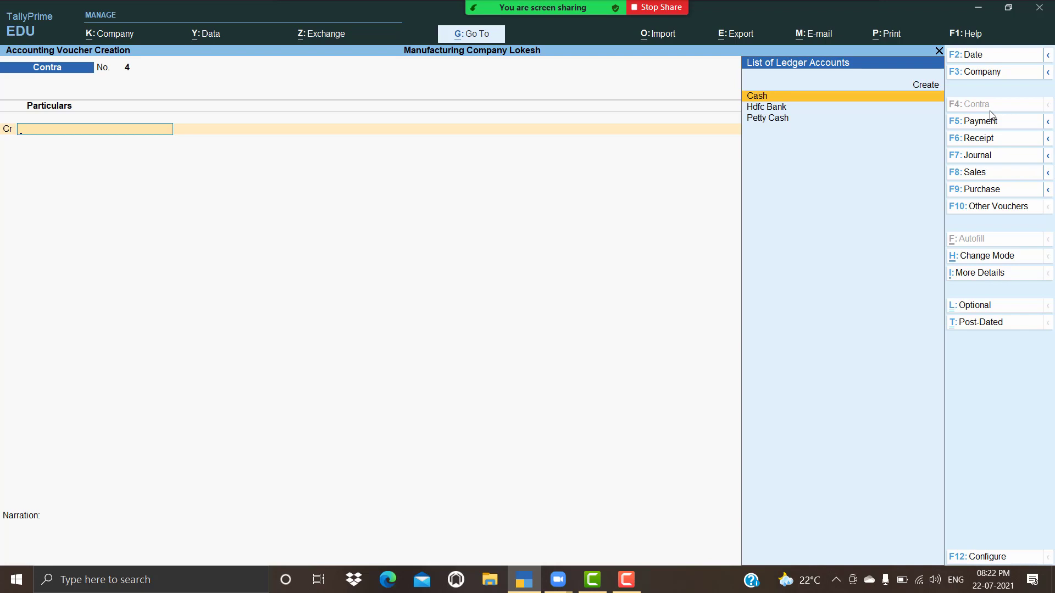
Leave voucher entry and start a new stock item master named Computer P4.
{"action": "key", "text": "Escape"}
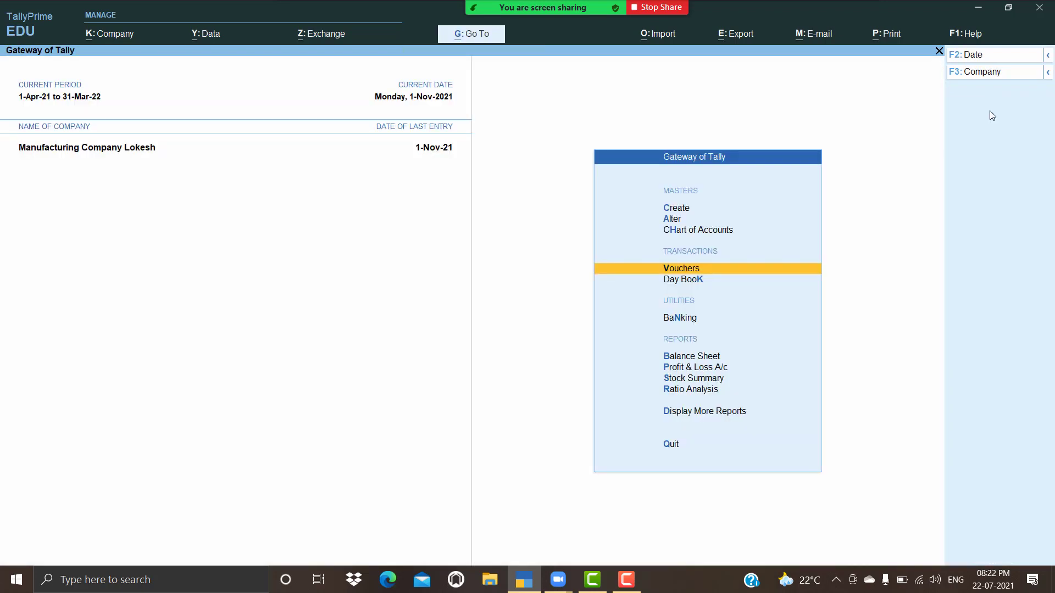
{"action": "key", "text": "Up"}
{"action": "key", "text": "Up"}
{"action": "key", "text": "Up"}
{"action": "key", "text": "Return"}
{"action": "key", "text": "Down"}
{"action": "key", "text": "Down"}
{"action": "key", "text": "Down"}
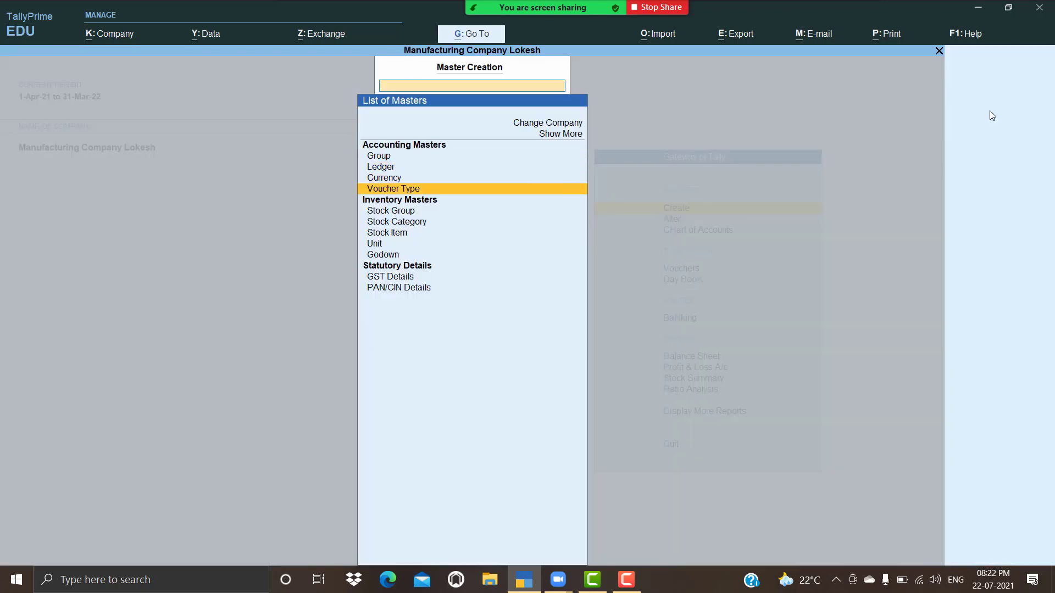
{"action": "key", "text": "Down"}
{"action": "key", "text": "Down"}
{"action": "key", "text": "Down"}
{"action": "key", "text": "Return"}
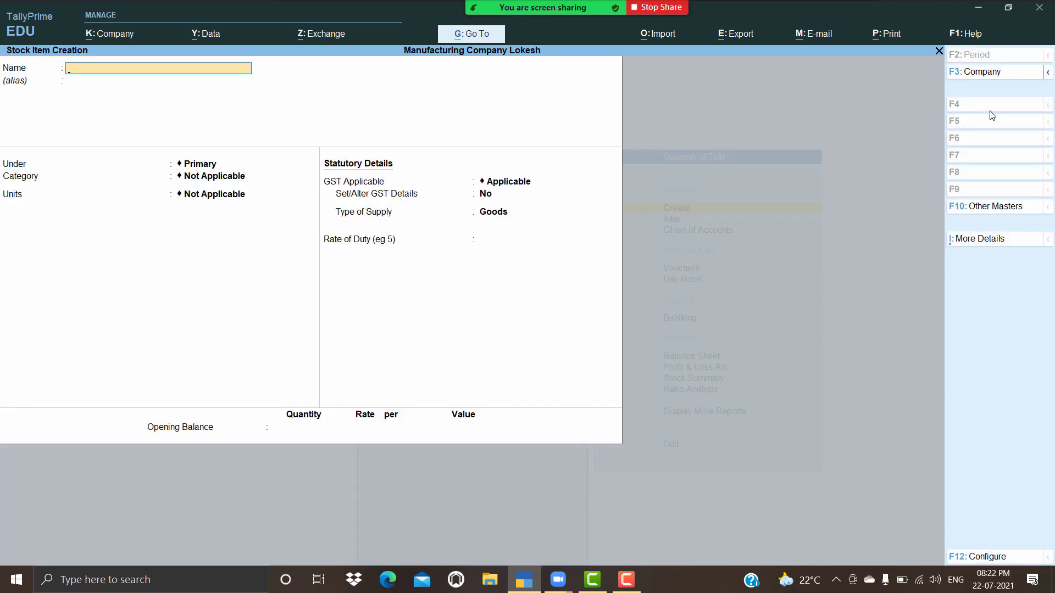
{"action": "type", "text": "Computer P4"}
{"action": "key", "text": "Return"}
{"action": "key", "text": "Return"}
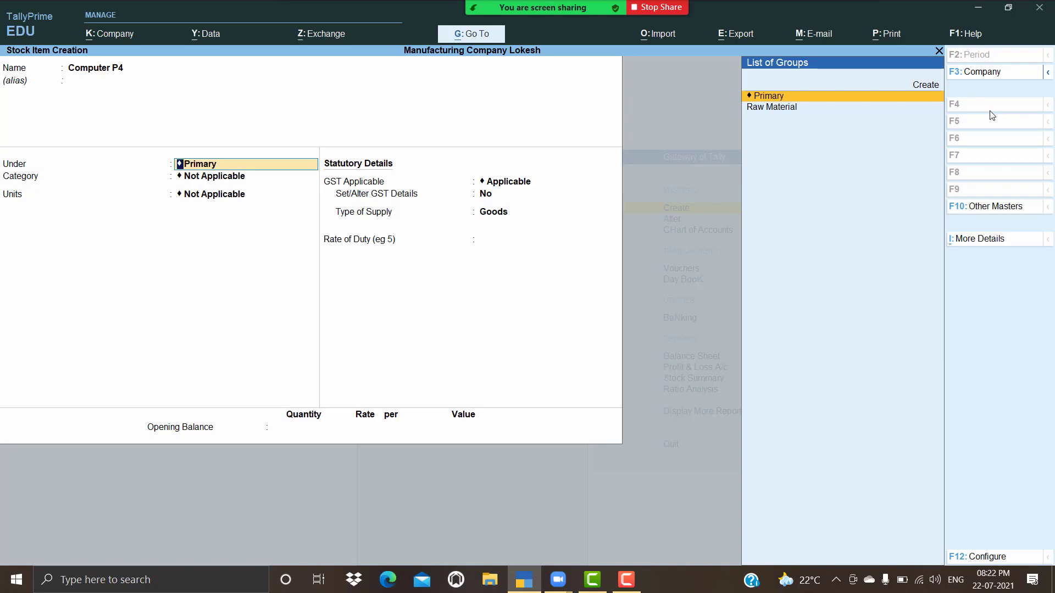
Create a Finished Goods stock group under Primary and assign the Computer P4 item to it.
{"action": "key", "text": "alt+c"}
{"action": "type", "text": "Fin"}
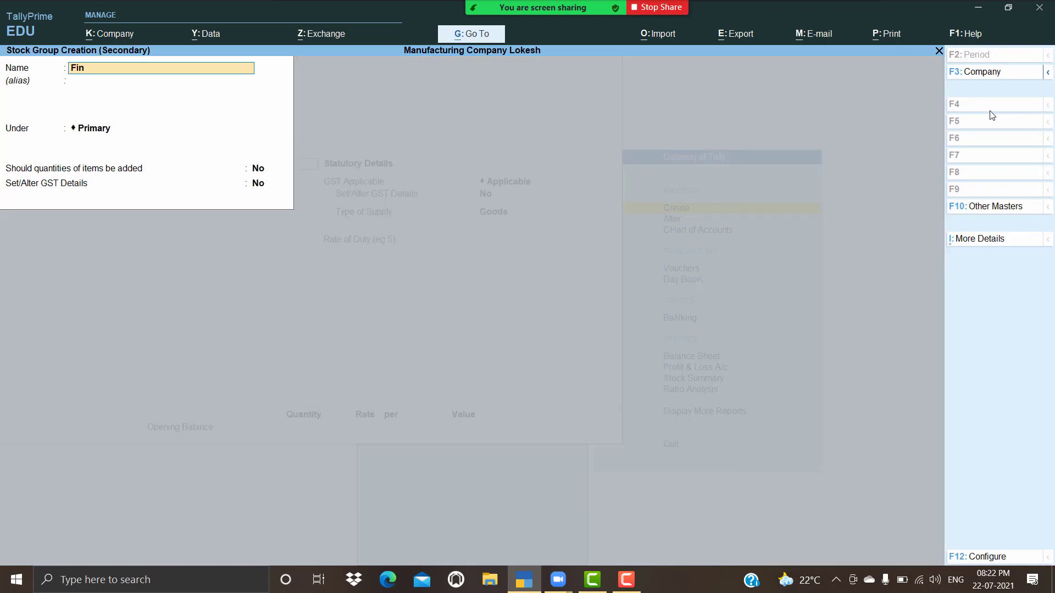
{"action": "type", "text": "ished Goods"}
{"action": "key", "text": "Return"}
{"action": "key", "text": "Return"}
{"action": "key", "text": "Return"}
{"action": "key", "text": "Return"}
{"action": "key", "text": "Return"}
{"action": "key", "text": "Return"}
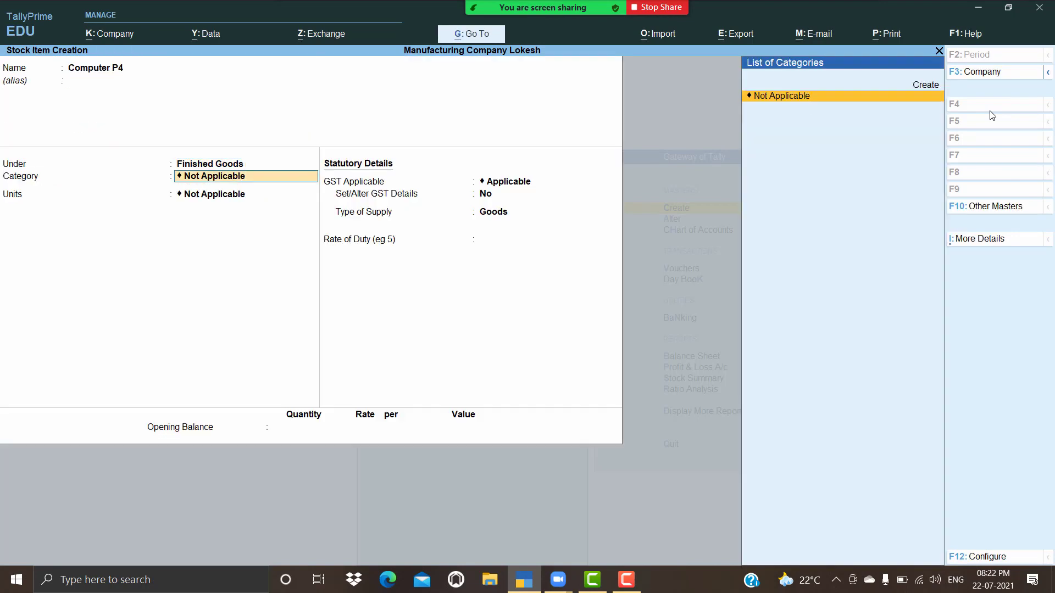
In the stock item configuration, set Use Stock Category for Stock Items to No.
{"action": "key", "text": "Up"}
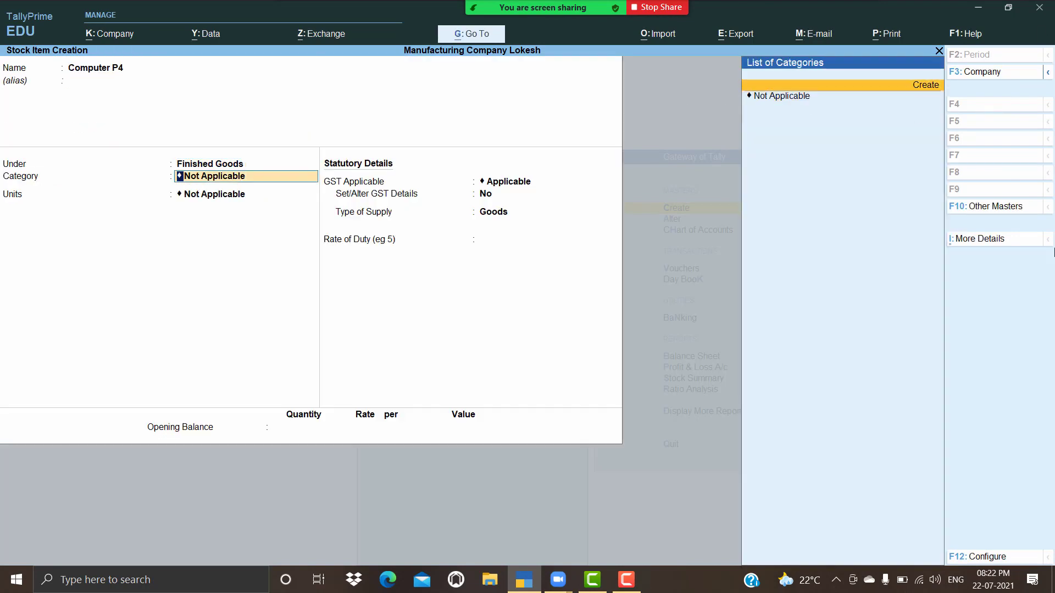
{"action": "left_click", "coordinate": [987, 562]}
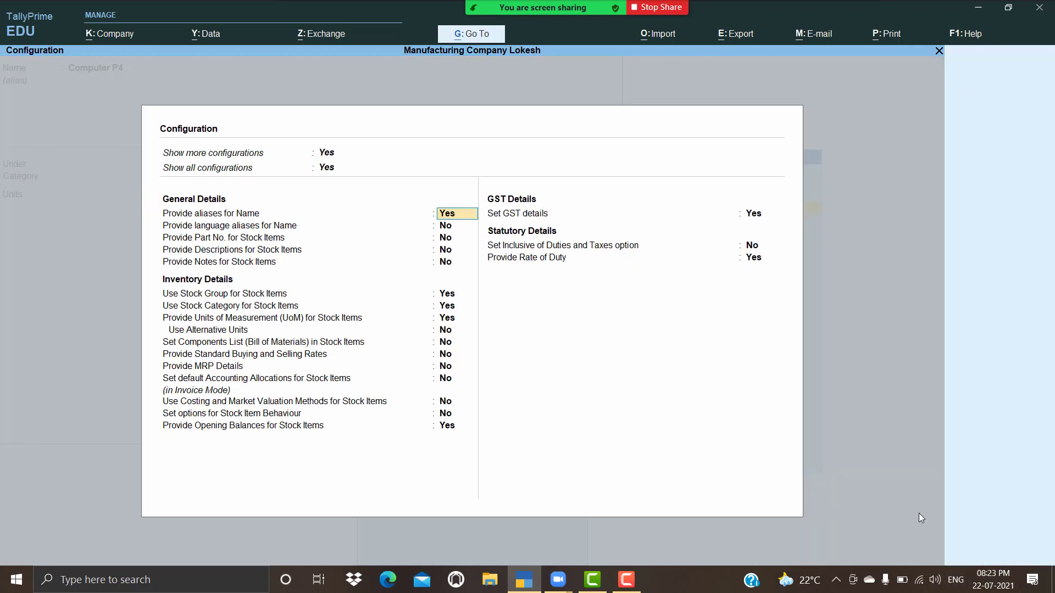
{"action": "left_click", "coordinate": [445, 307]}
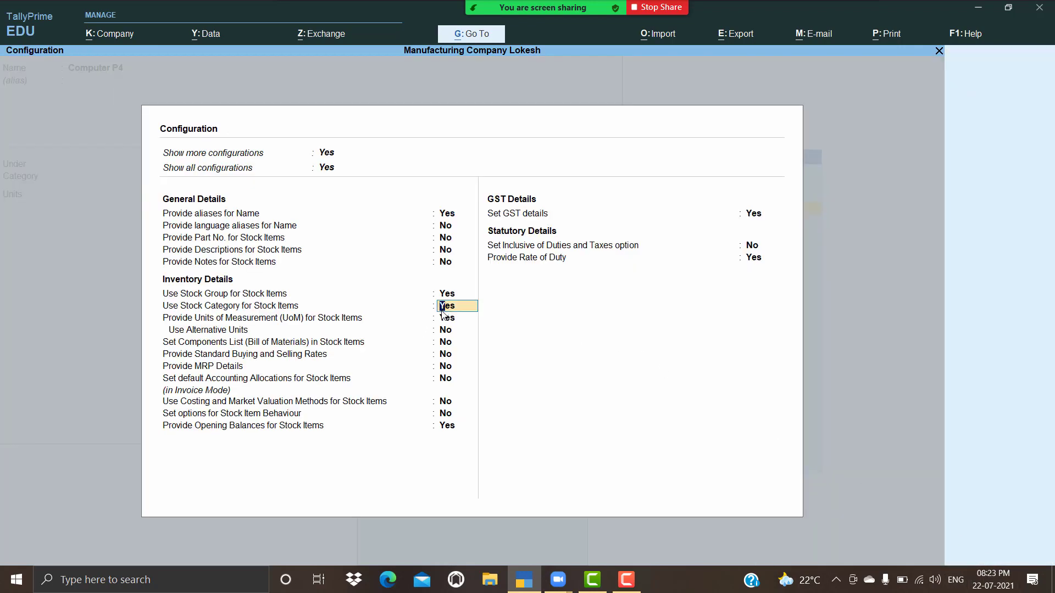
{"action": "key", "text": "n"}
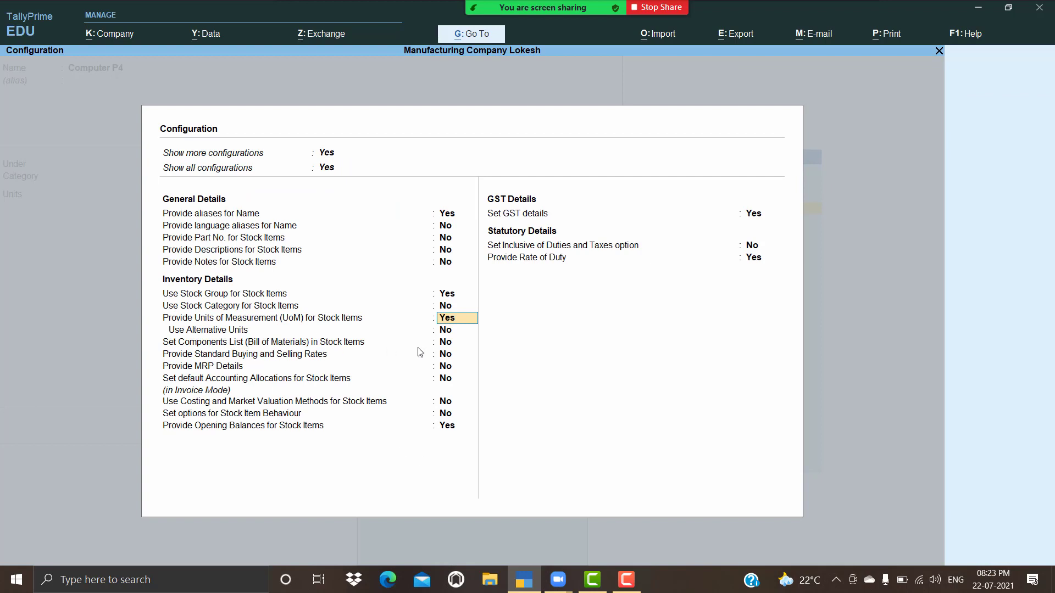
Set Components List (Bill of Materials) in Stock Items to Yes and accept the configuration.
{"action": "left_click", "coordinate": [443, 344]}
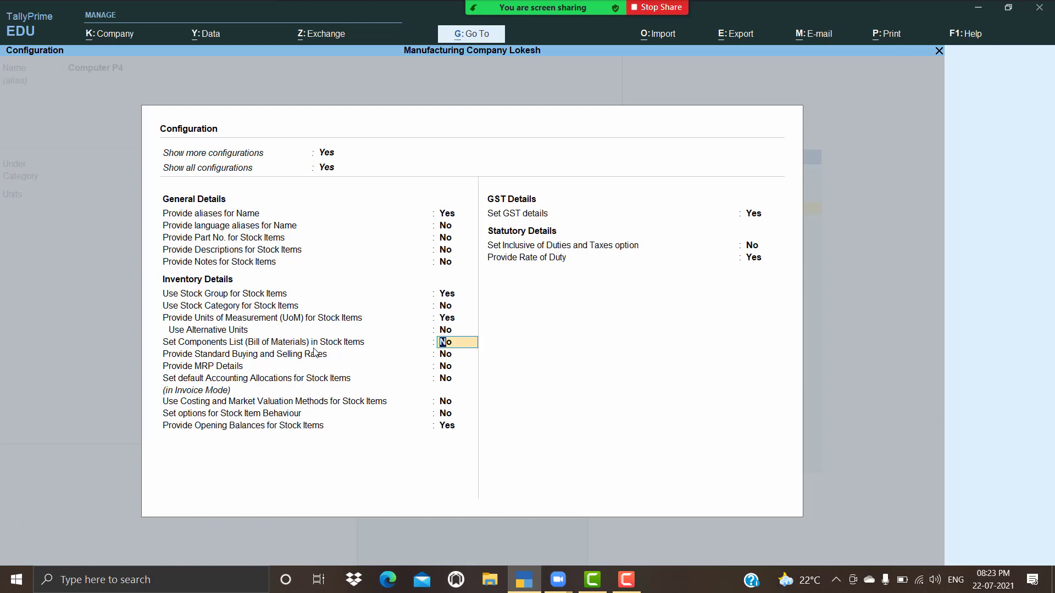
{"action": "type", "text": "y"}
{"action": "key", "text": "Return"}
{"action": "key", "text": "Return"}
{"action": "key", "text": "Return"}
{"action": "key", "text": "Return"}
{"action": "key", "text": "Return"}
{"action": "key", "text": "Return"}
{"action": "key", "text": "Return"}
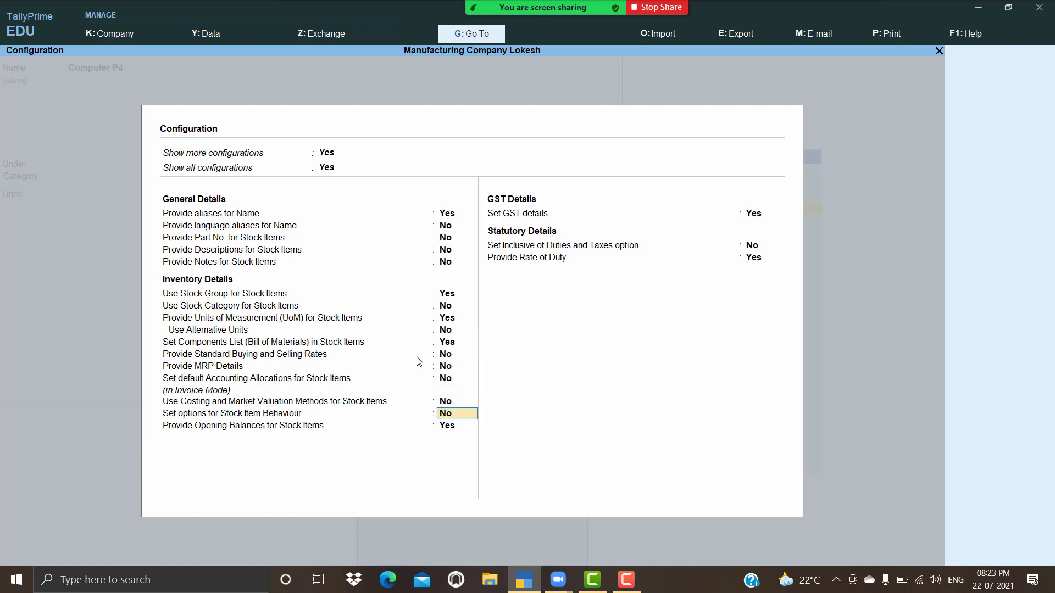
{"action": "key", "text": "Return"}
{"action": "key", "text": "Return"}
{"action": "key", "text": "Return"}
{"action": "key", "text": "Return"}
{"action": "key", "text": "Return"}
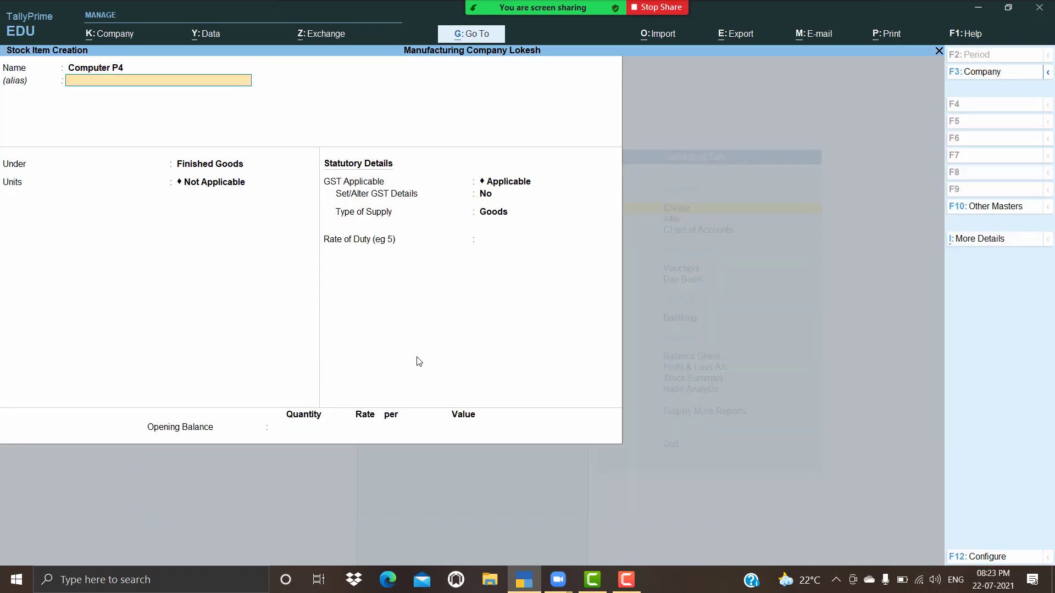
Set the unit of measure of the Computer P4 item to nos.
{"action": "key", "text": "Down"}
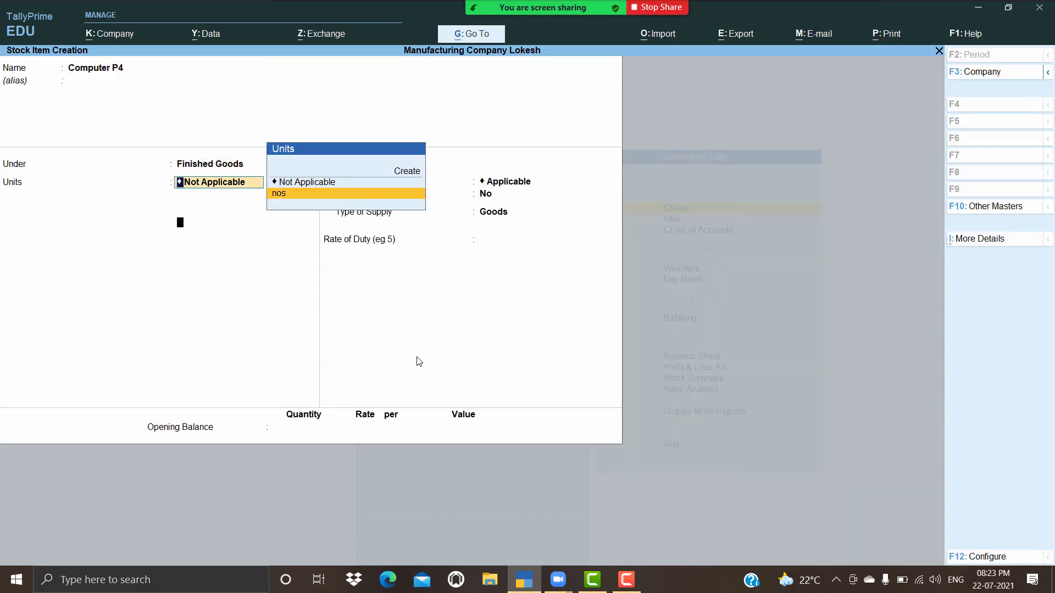
{"action": "key", "text": "Return"}
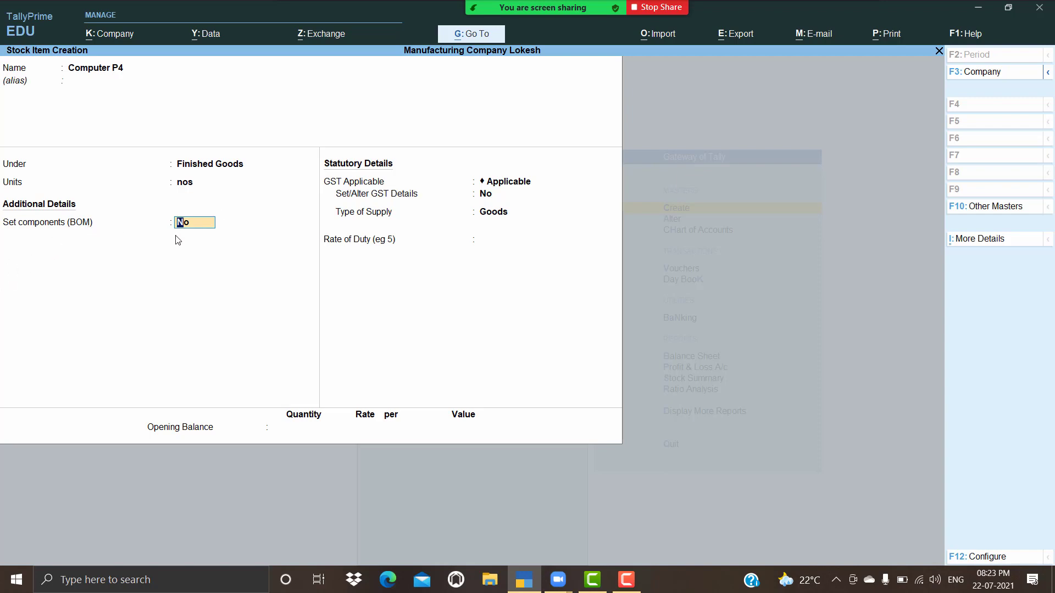
Enable components for the Computer P4 item and start a BOM named Computer P4 with 1 nos as the unit of manufacture.
{"action": "type", "text": "y"}
{"action": "key", "text": "Return"}
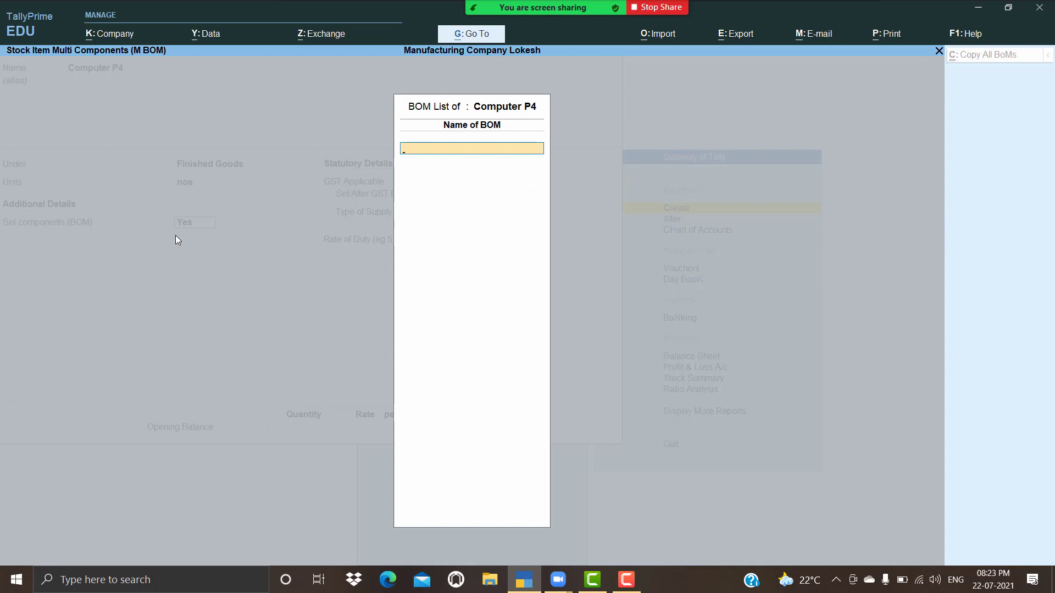
{"action": "type", "text": "Computer P4"}
{"action": "key", "text": "Return"}
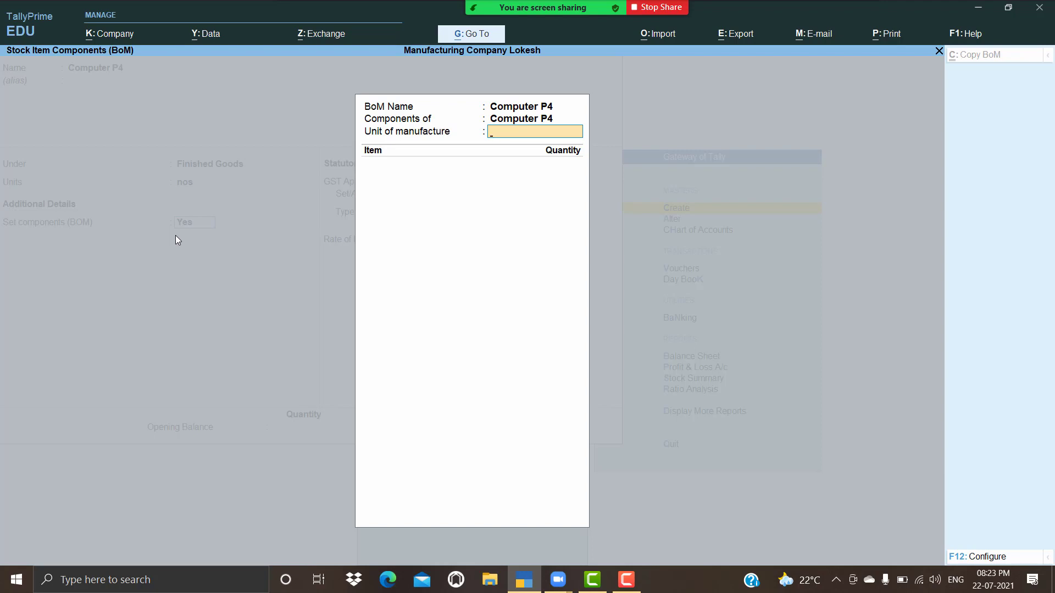
{"action": "type", "text": "1"}
{"action": "key", "text": "Return"}
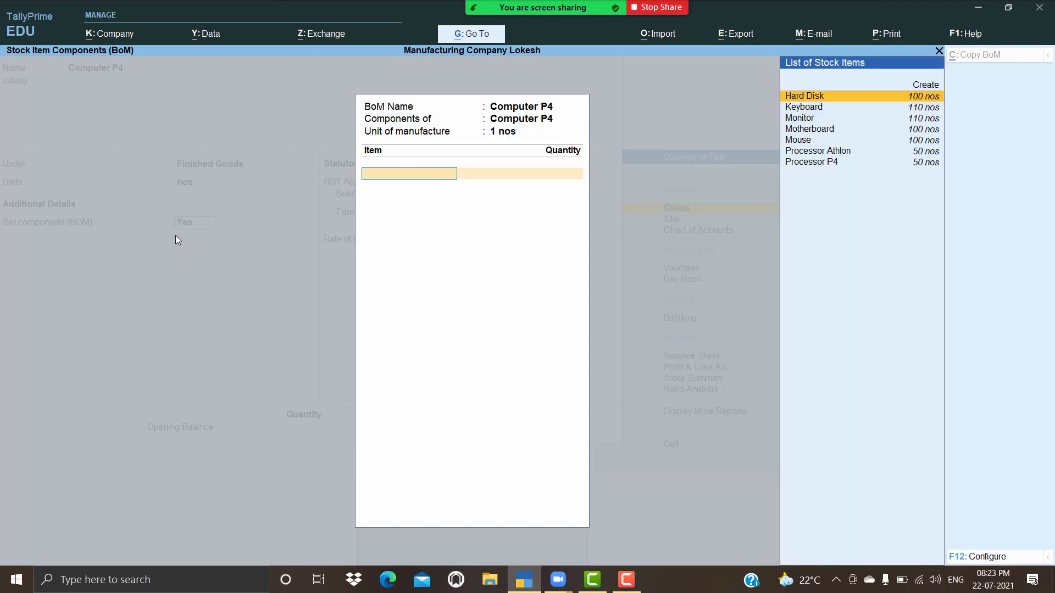
Add Monitor and Hard Disk to the Computer P4 bill of materials, 1 nos each.
{"action": "type", "text": "Mo"}
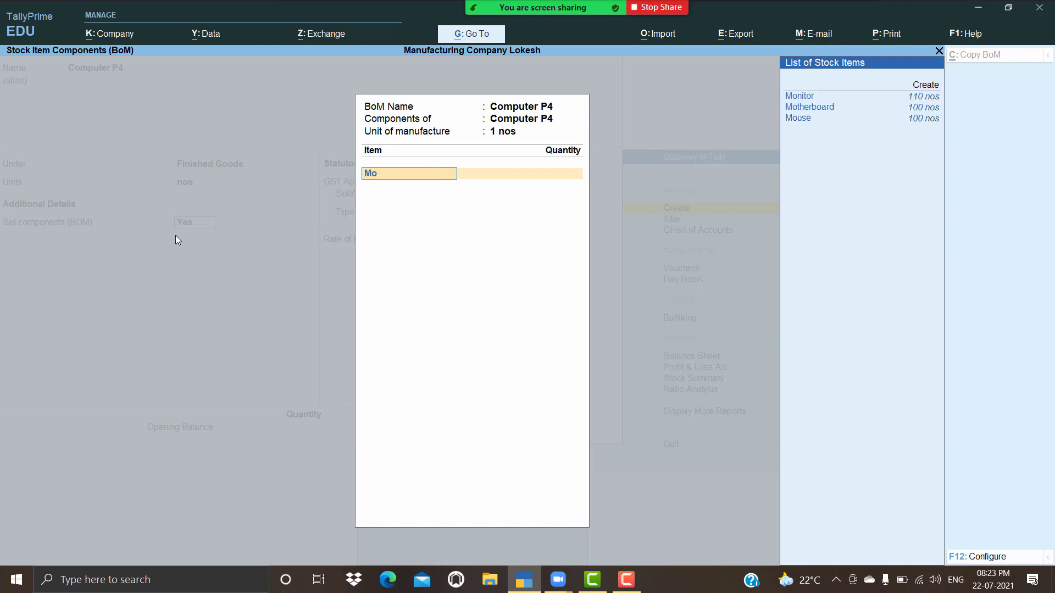
{"action": "key", "text": "Return"}
{"action": "type", "text": "1"}
{"action": "key", "text": "Return"}
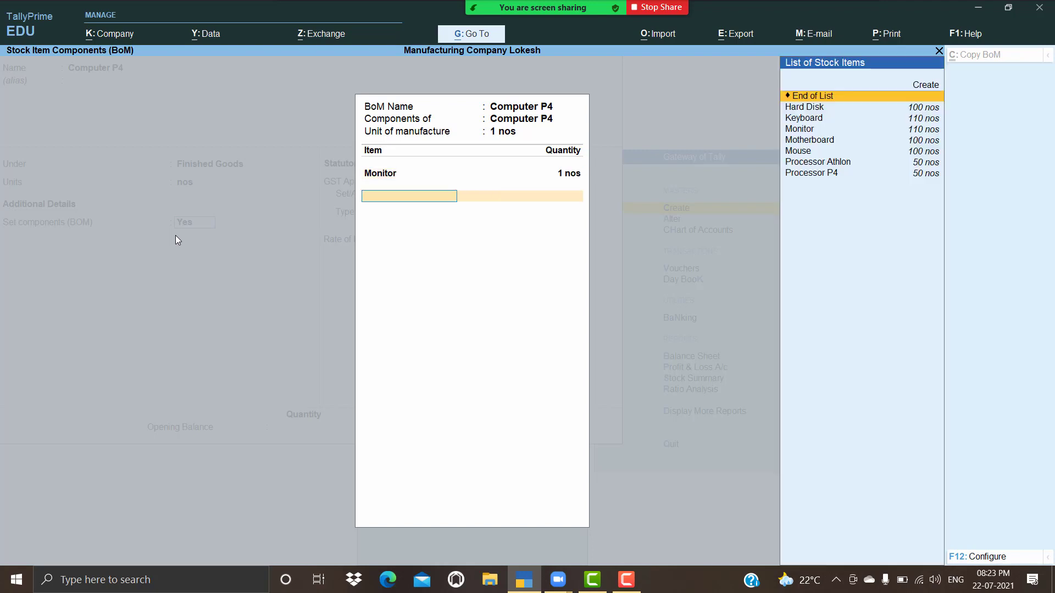
{"action": "type", "text": "h"}
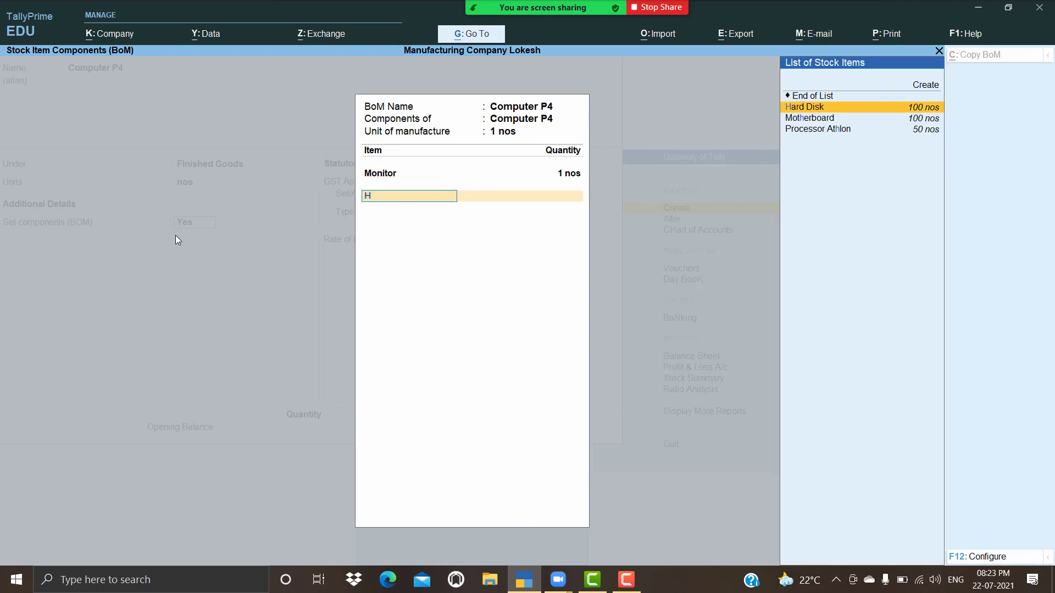
{"action": "key", "text": "Return"}
{"action": "type", "text": "1"}
{"action": "key", "text": "Return"}
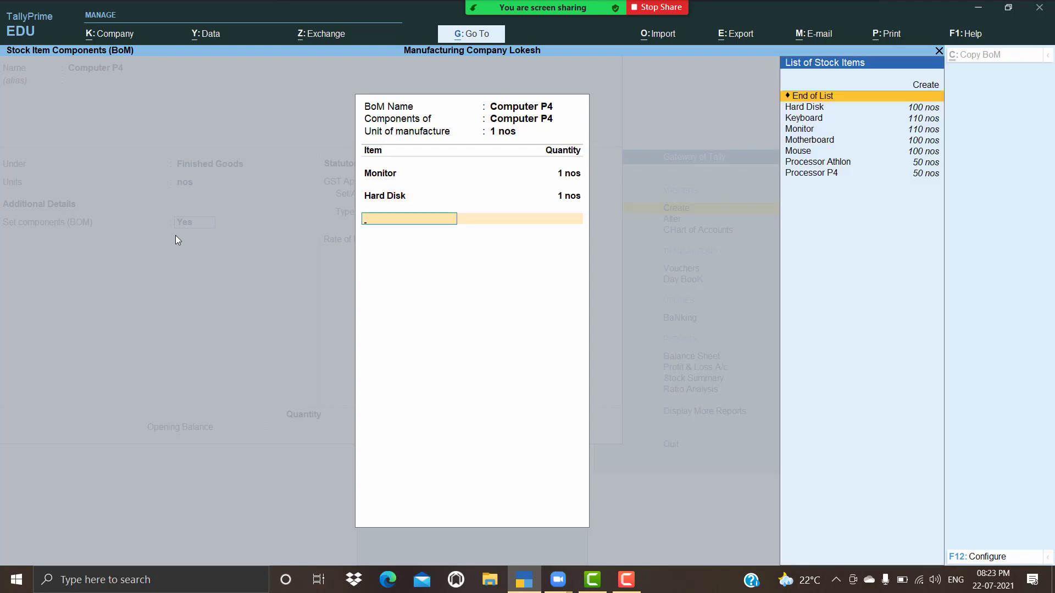
Add Keyboard and Processor P4 to the Computer P4 bill of materials, 1 nos each.
{"action": "type", "text": "k"}
{"action": "key", "text": "Return"}
{"action": "type", "text": "1"}
{"action": "key", "text": "Return"}
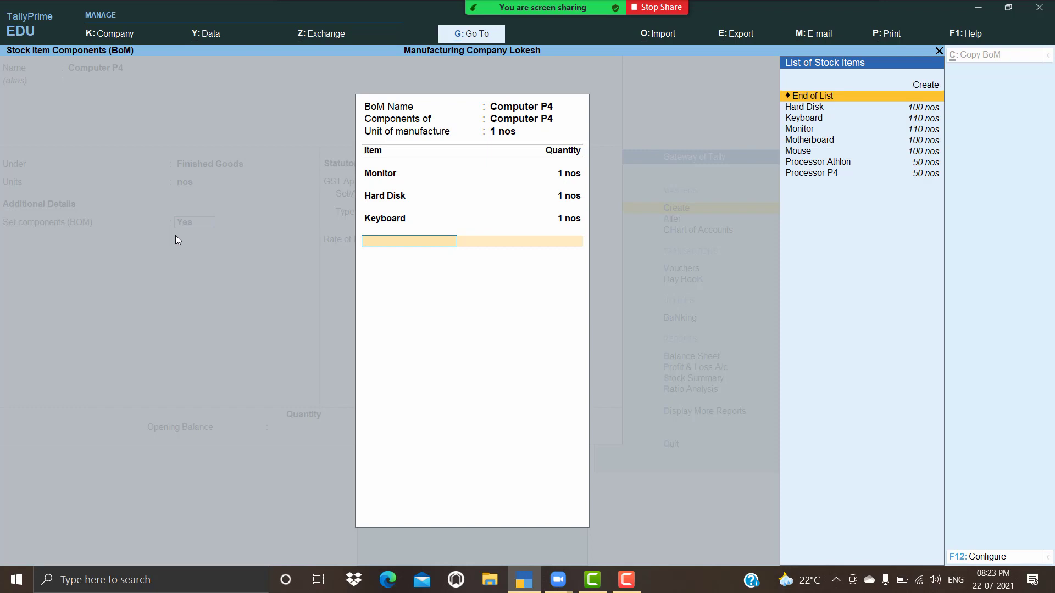
{"action": "type", "text": "Pr"}
{"action": "key", "text": "Down"}
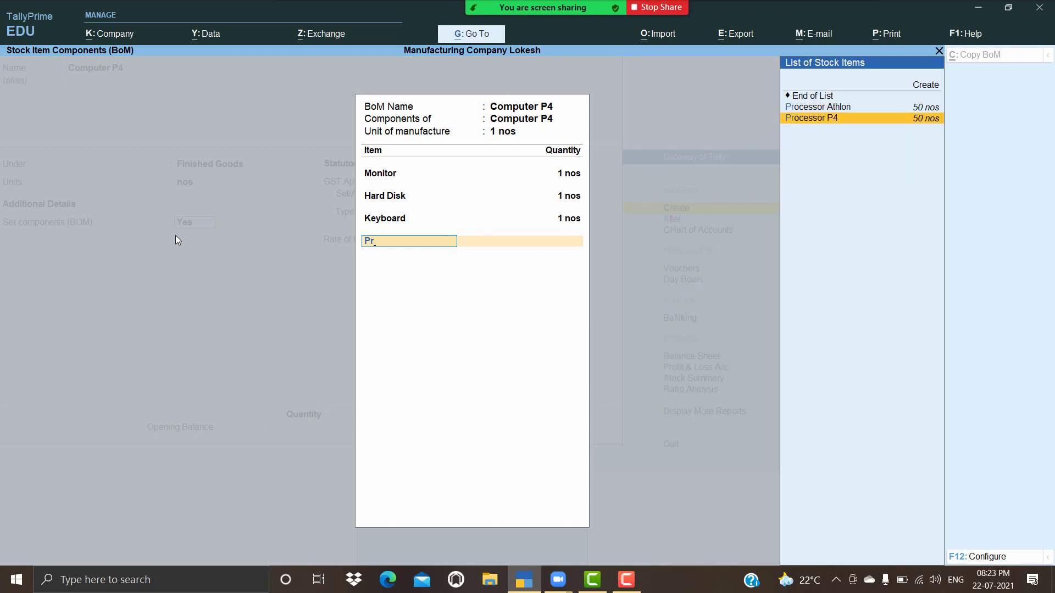
{"action": "key", "text": "Return"}
{"action": "type", "text": "1"}
{"action": "key", "text": "Return"}
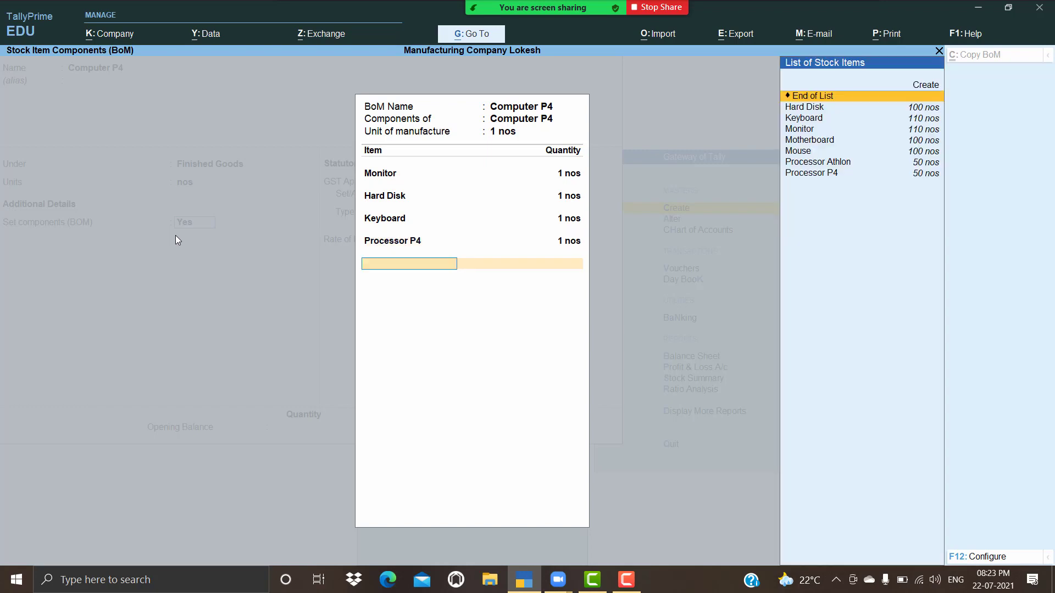
Add Motherboard and Mouse to the Computer P4 bill of materials, 1 nos each, and end the component list.
{"action": "type", "text": "Mo"}
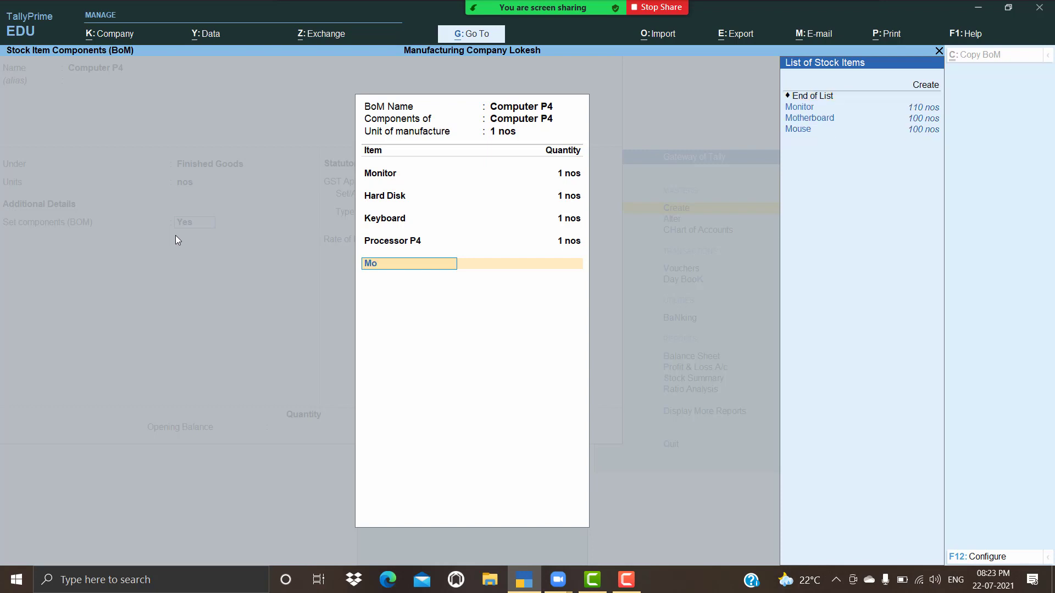
{"action": "key", "text": "Down"}
{"action": "key", "text": "Return"}
{"action": "type", "text": "1"}
{"action": "key", "text": "Return"}
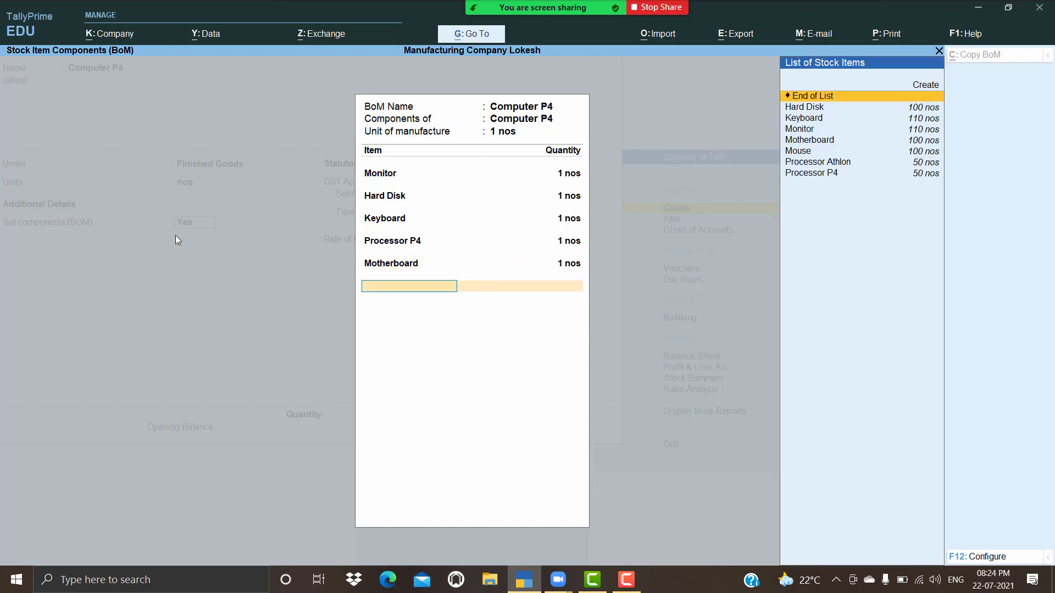
{"action": "type", "text": "M"}
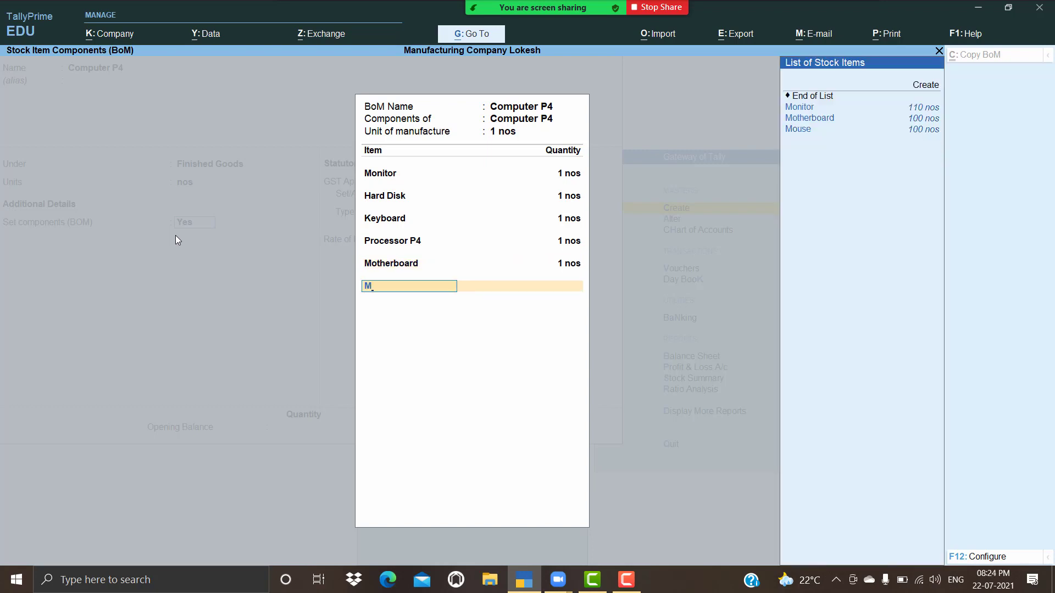
{"action": "key", "text": "Down"}
{"action": "key", "text": "Down"}
{"action": "key", "text": "Return"}
{"action": "type", "text": "1"}
{"action": "key", "text": "Return"}
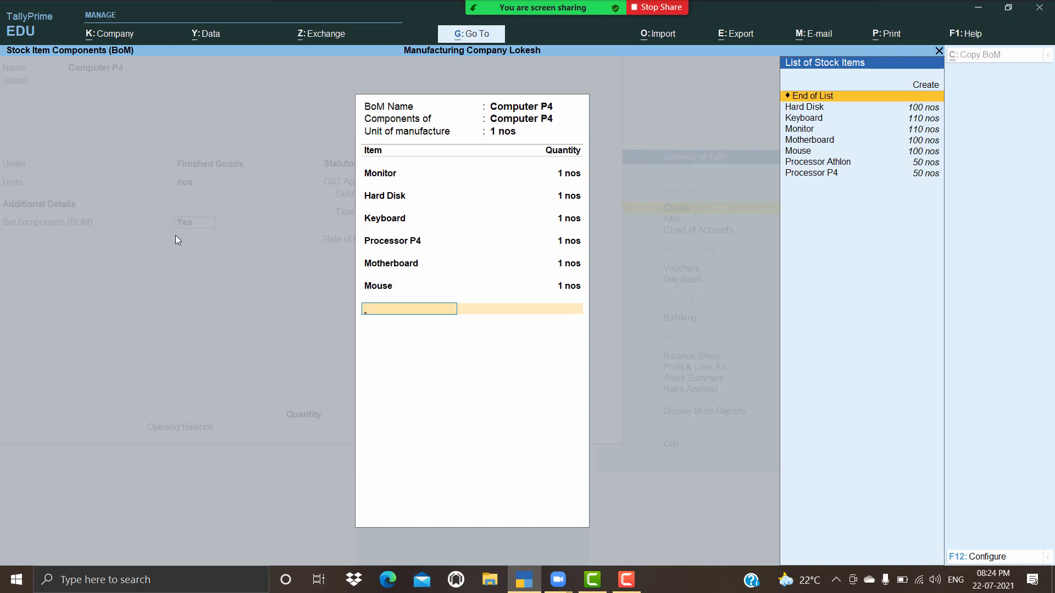
{"action": "key", "text": "Return"}
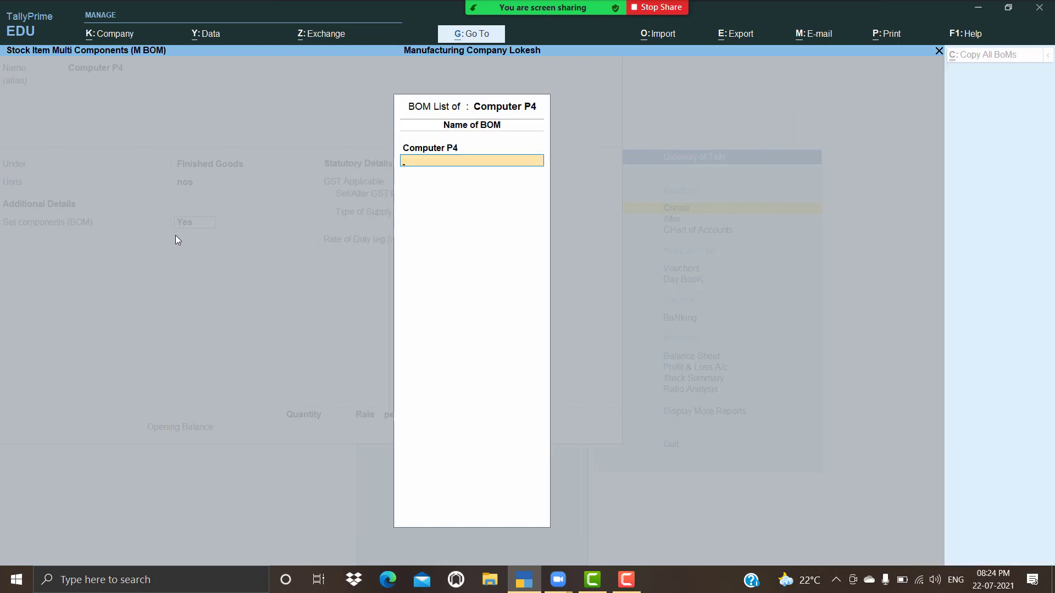
Close the BOM list and set Computer P4's GST details applicable from 1-Apr-21, calculated On Value as Taxable, without reverse charge or input-credit ineligibility.
{"action": "key", "text": "Return"}
{"action": "type", "text": "y"}
{"action": "key", "text": "Return"}
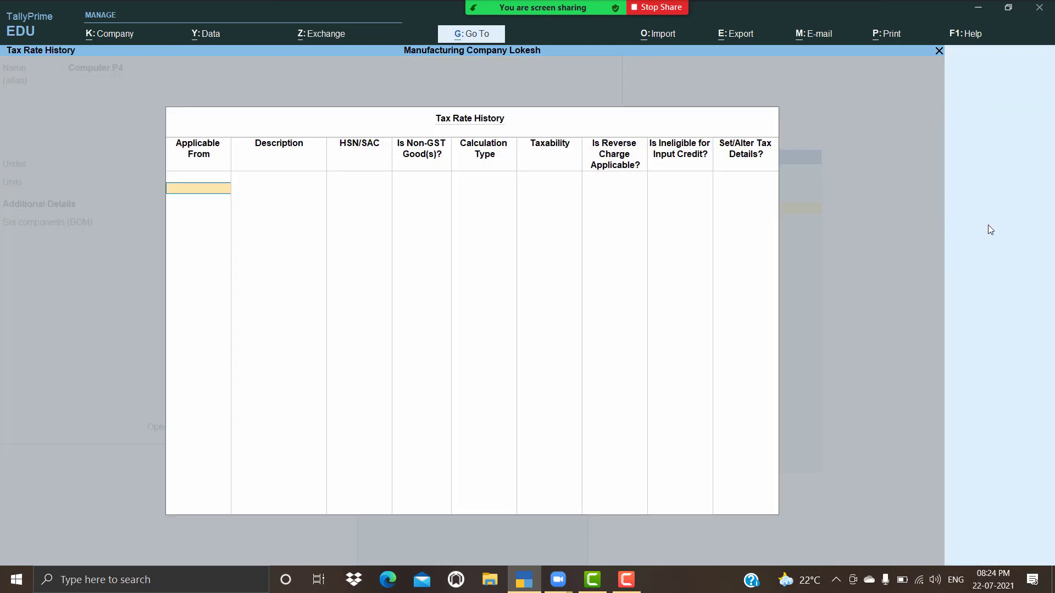
{"action": "left_click", "coordinate": [989, 225]}
{"action": "type", "text": "1-4"}
{"action": "key", "text": "Return"}
{"action": "key", "text": "Return"}
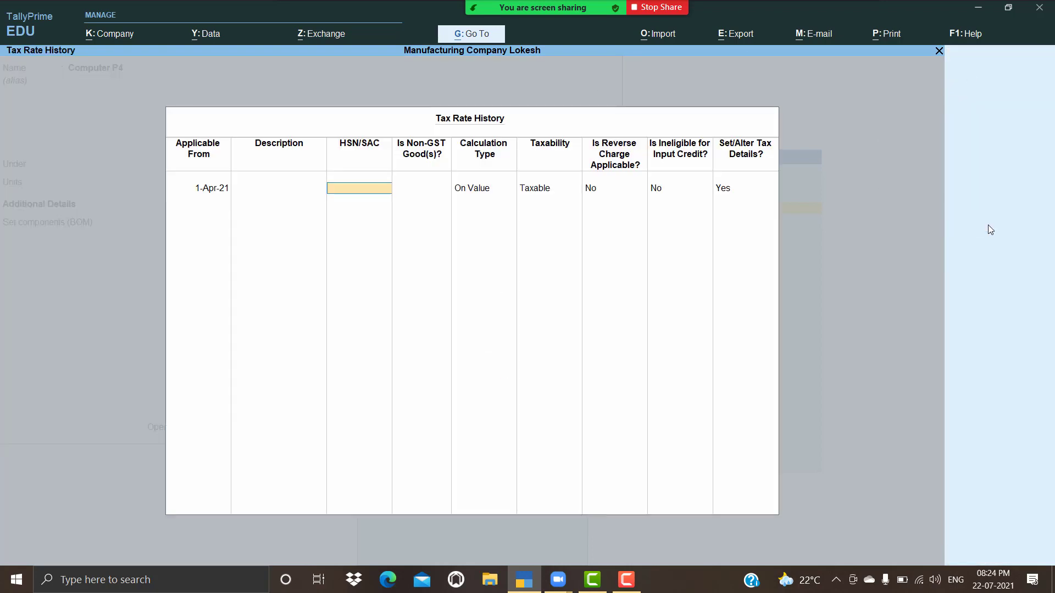
{"action": "key", "text": "Return"}
{"action": "key", "text": "Return"}
{"action": "key", "text": "Return"}
{"action": "key", "text": "Return"}
{"action": "key", "text": "Return"}
{"action": "key", "text": "Return"}
{"action": "key", "text": "Return"}
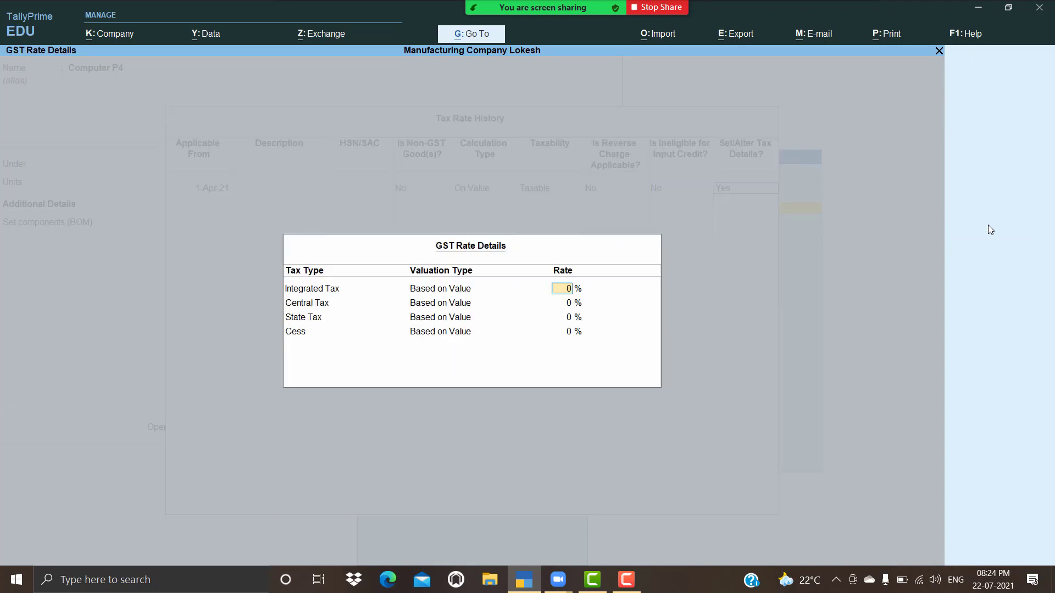
Enter the Integrated Tax rate in Computer P4's GST rate details and accept the tax rate history.
{"action": "type", "text": "1"}
{"action": "key", "text": "Return"}
{"action": "key", "text": "Return"}
{"action": "key", "text": "Return"}
{"action": "key", "text": "Return"}
{"action": "key", "text": "Return"}
{"action": "key", "text": "Return"}
{"action": "key", "text": "Return"}
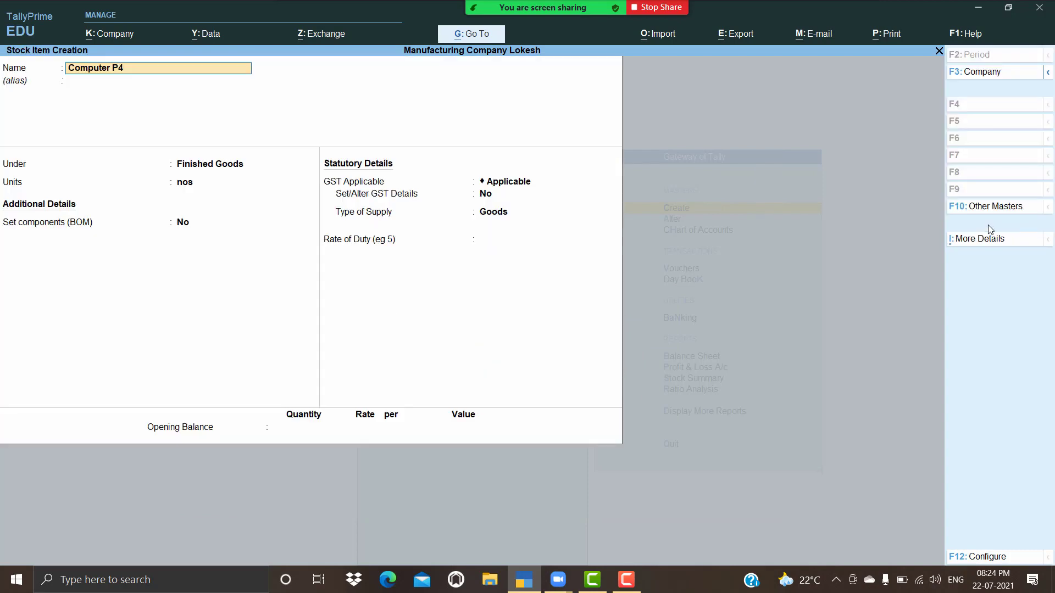
Set the rate of duty to 0 and save the Computer P4 item without an opening balance.
{"action": "key", "text": "Return"}
{"action": "key", "text": "Return"}
{"action": "key", "text": "Return"}
{"action": "key", "text": "Return"}
{"action": "key", "text": "Return"}
{"action": "key", "text": "Return"}
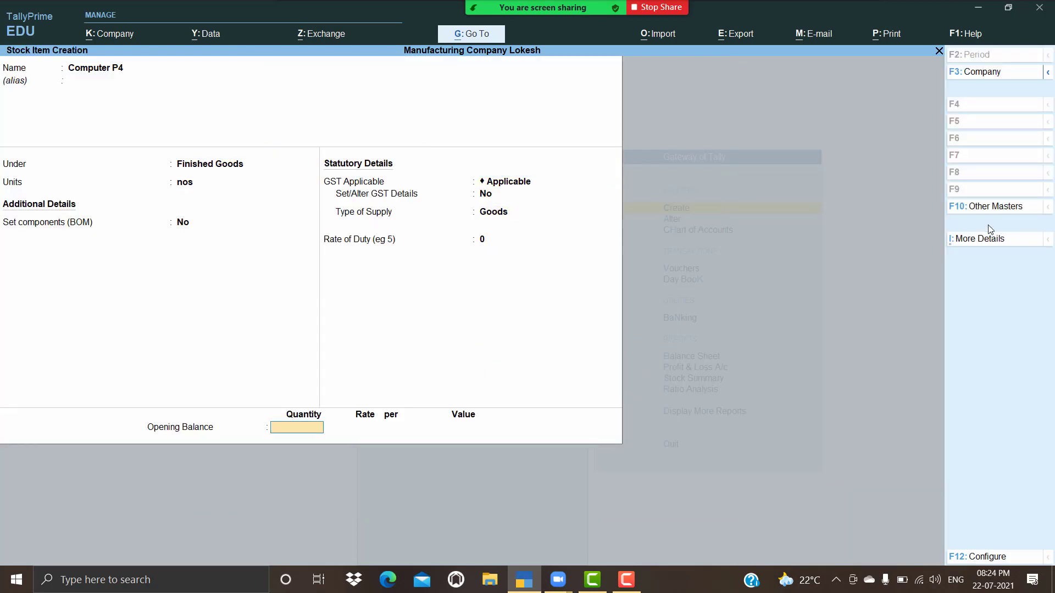
{"action": "key", "text": "Return"}
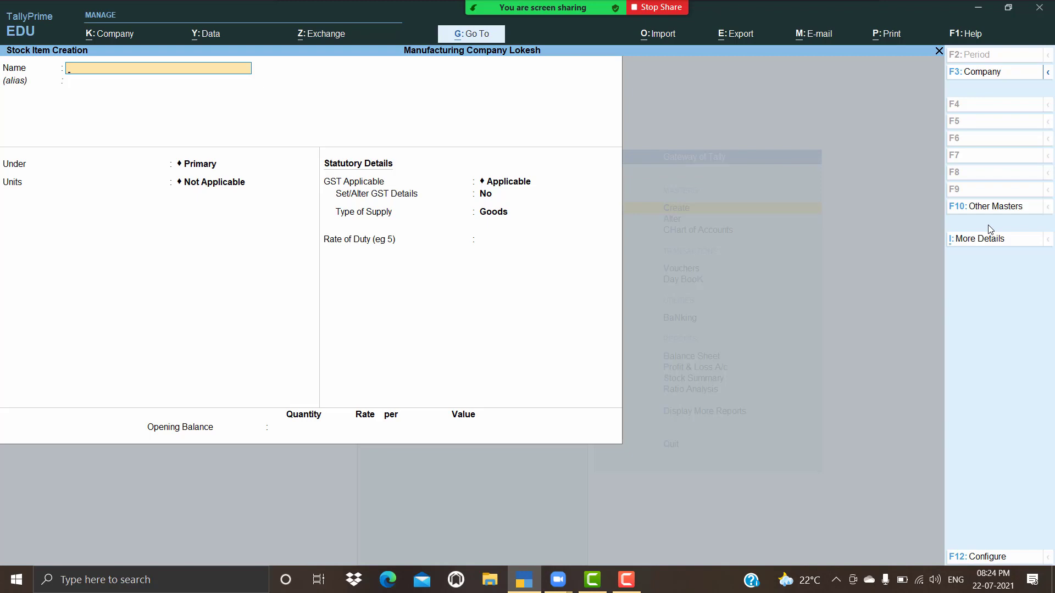
Create a stock item named Computer Athlon under Finished Goods with nos as its unit.
{"action": "type", "text": "Computer Athlon"}
{"action": "key", "text": "Return"}
{"action": "key", "text": "Return"}
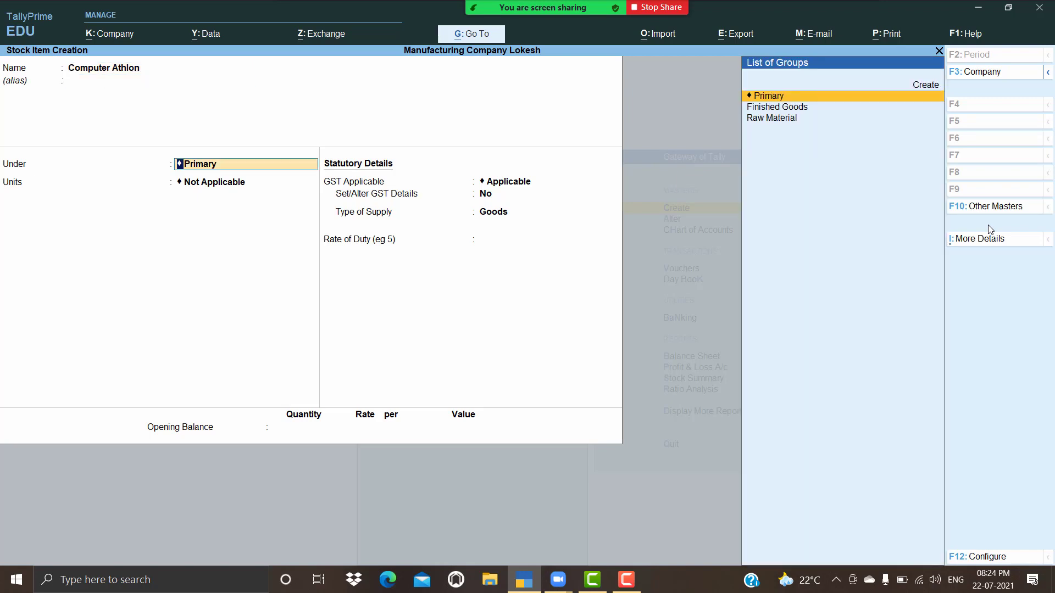
{"action": "key", "text": "Down"}
{"action": "key", "text": "Return"}
{"action": "key", "text": "Return"}
Enable components for Computer Athlon and start a BOM named Computer Athlon with 1 nos as the unit of manufacture.
{"action": "type", "text": "y"}
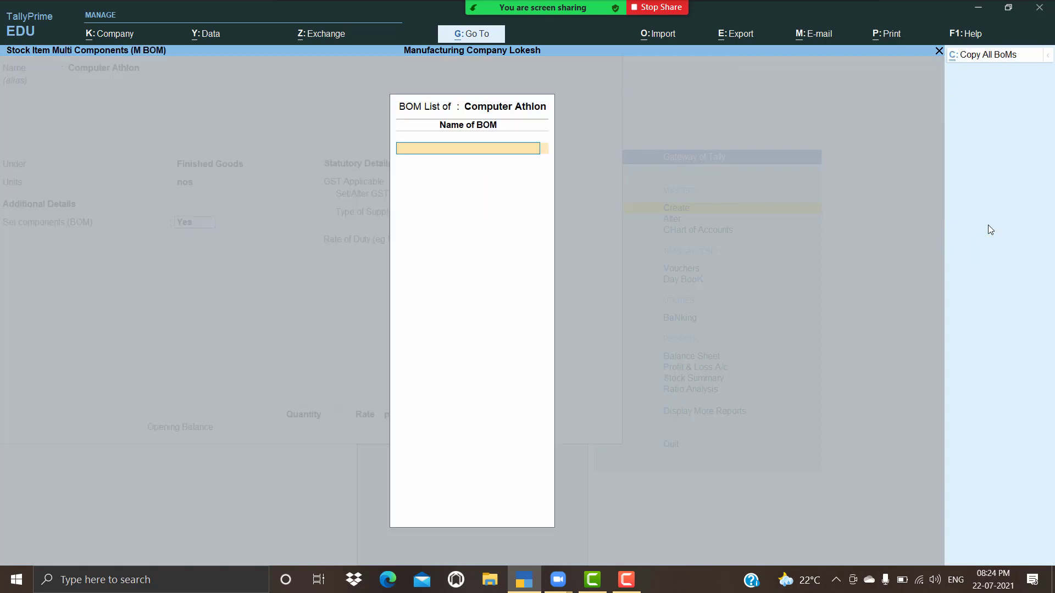
{"action": "type", "text": "Computer Athlon"}
{"action": "key", "text": "Return"}
{"action": "type", "text": "1"}
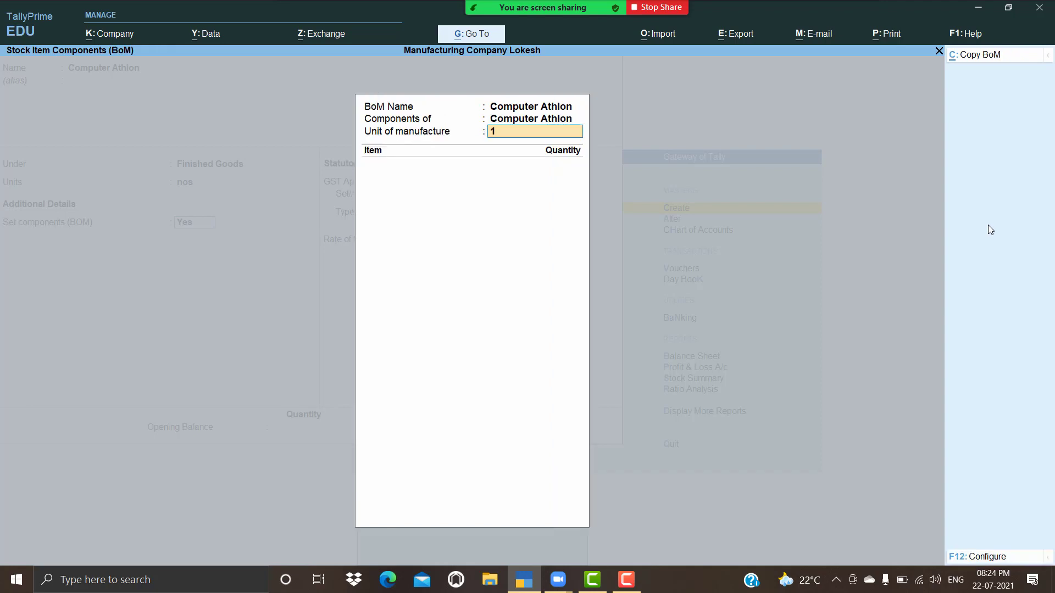
{"action": "key", "text": "Return"}
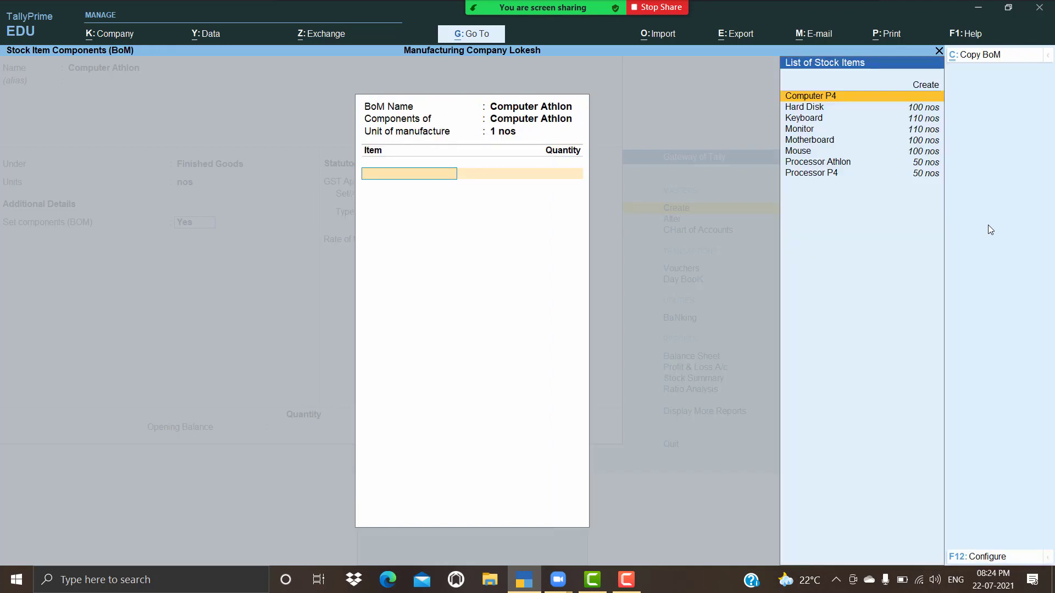
Add Monitor and Hard Disk to the Computer Athlon bill of materials, 1 nos each.
{"action": "type", "text": "Mo"}
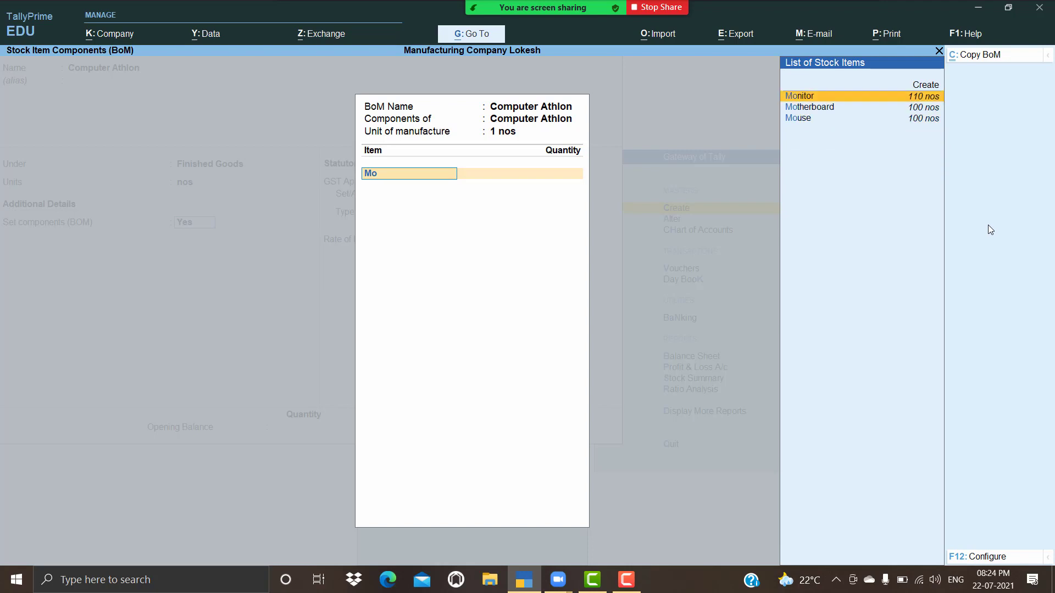
{"action": "key", "text": "Return"}
{"action": "type", "text": "1"}
{"action": "key", "text": "Return"}
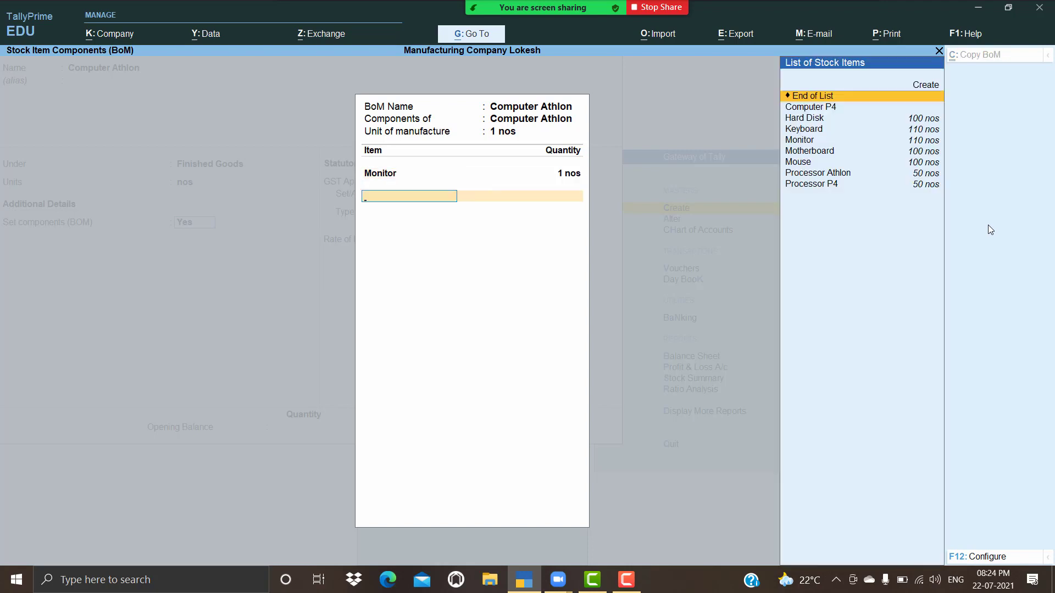
{"action": "key", "text": "Down"}
{"action": "key", "text": "Down"}
{"action": "key", "text": "Return"}
{"action": "type", "text": "1"}
{"action": "key", "text": "Return"}
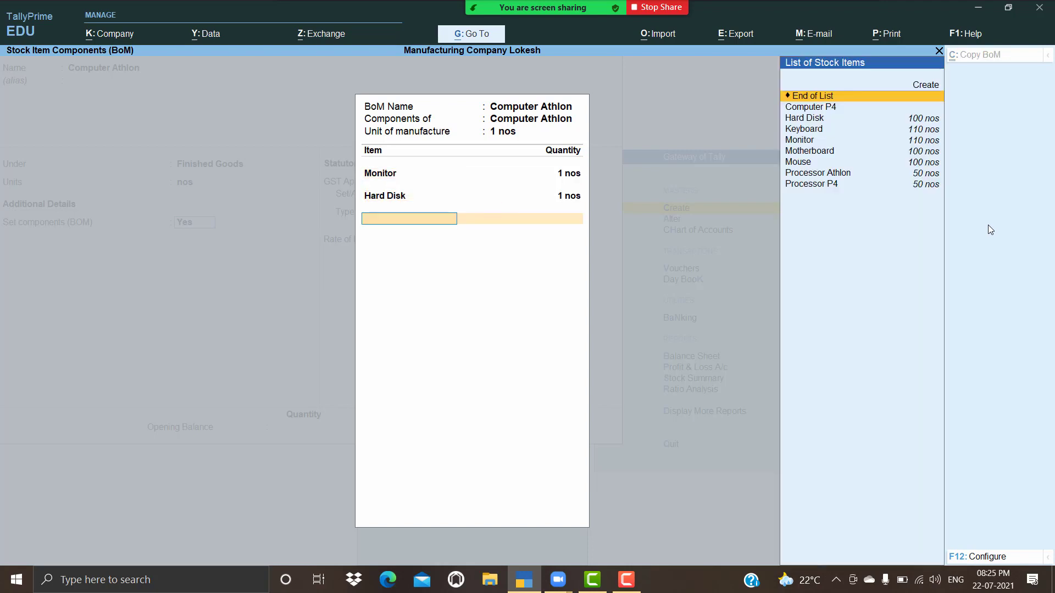
Add Keyboard and Processor Athlon to the Computer Athlon bill of materials, 1 nos each.
{"action": "type", "text": "k"}
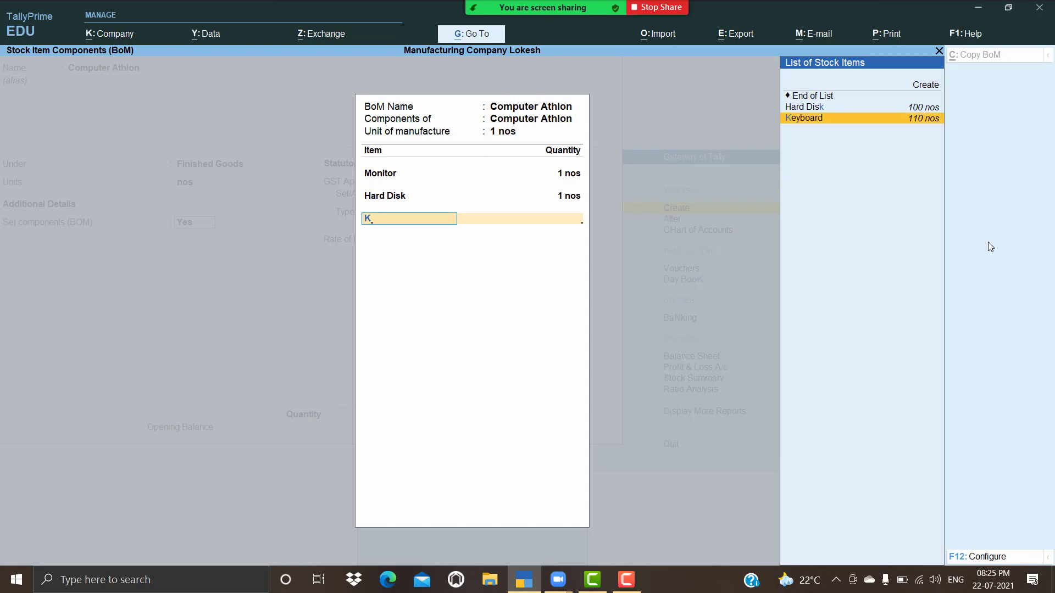
{"action": "key", "text": "Return"}
{"action": "type", "text": "1"}
{"action": "key", "text": "Return"}
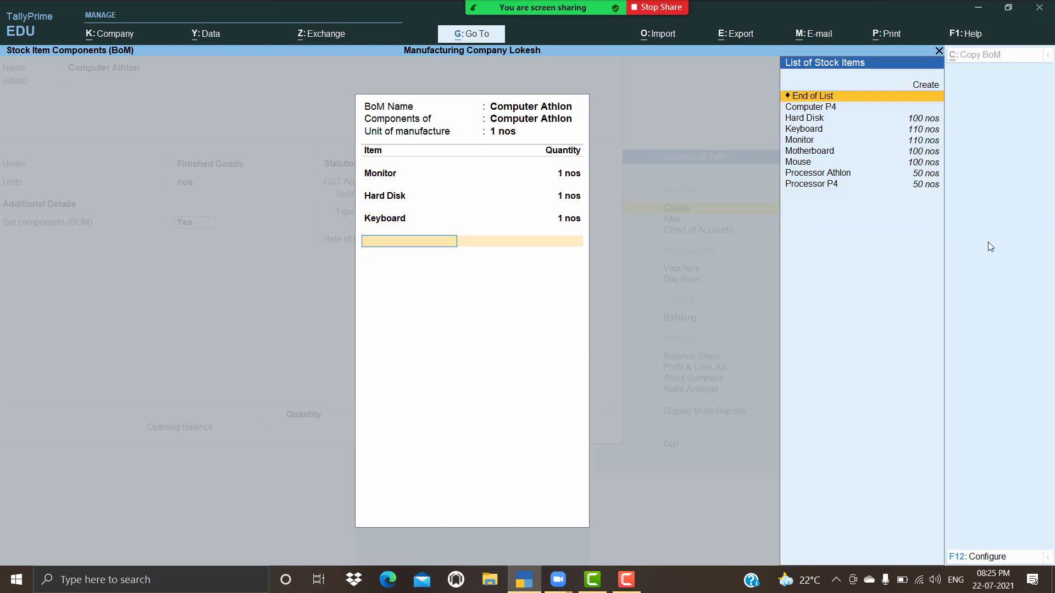
{"action": "type", "text": "Pr"}
{"action": "key", "text": "Return"}
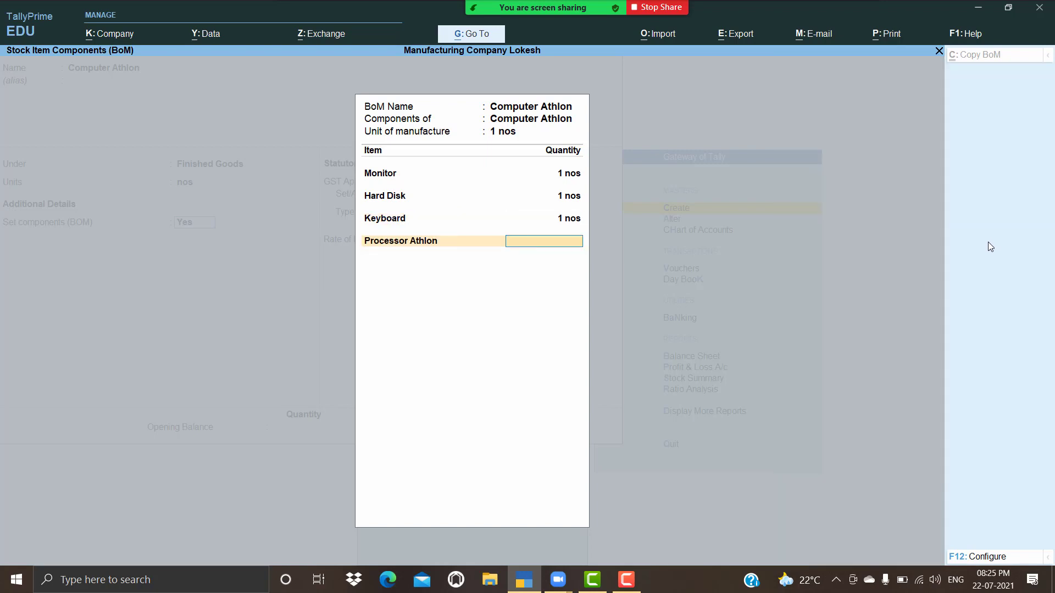
{"action": "type", "text": "1"}
{"action": "key", "text": "Return"}
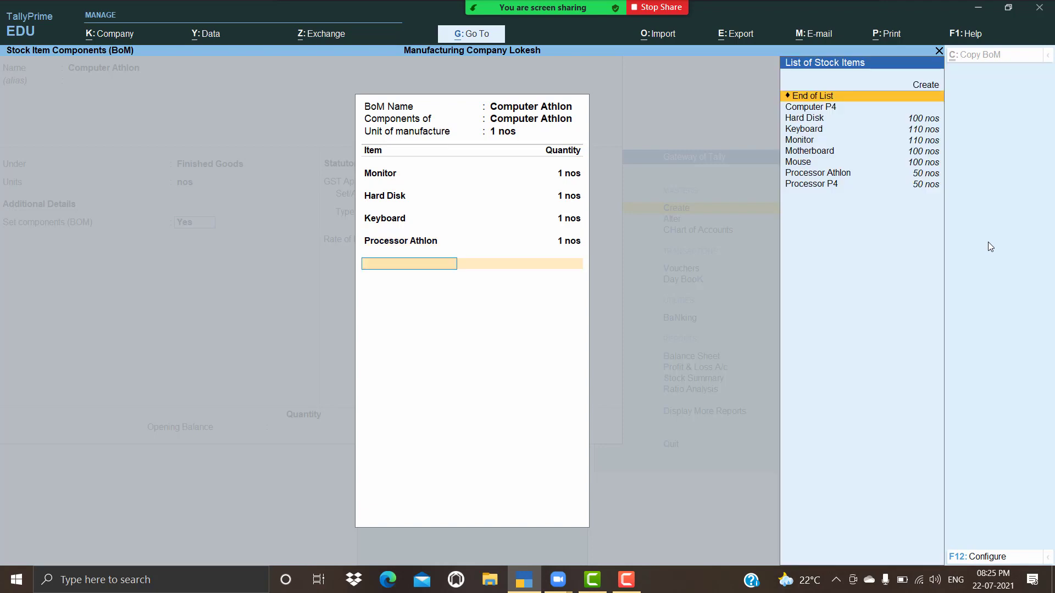
Add Motherboard to the Computer Athlon bill of materials with a quantity of 1 nos.
{"action": "type", "text": "Mo"}
{"action": "key", "text": "Down"}
{"action": "key", "text": "Return"}
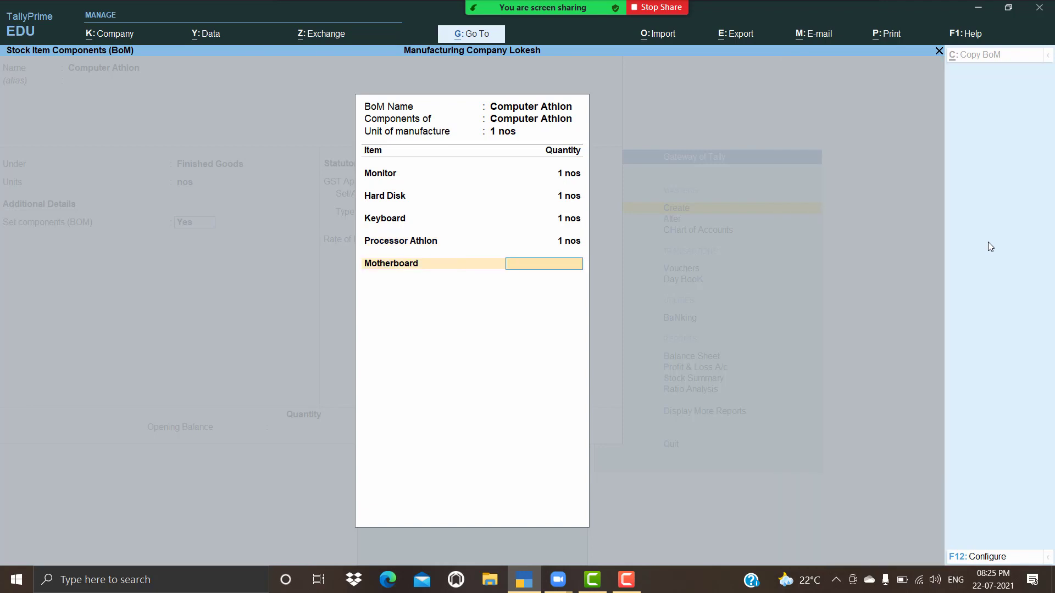
{"action": "type", "text": "1"}
{"action": "key", "text": "Return"}
Add Mouse with a quantity of 1 nos as the last component and complete the Computer Athlon bill of materials.
{"action": "type", "text": "Mo"}
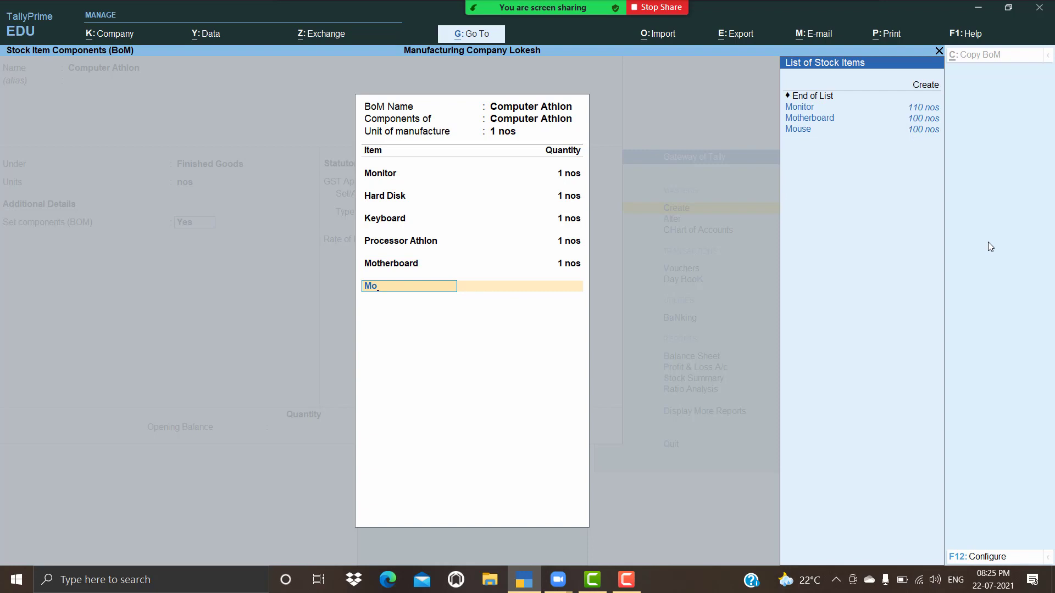
{"action": "key", "text": "Down"}
{"action": "key", "text": "Down"}
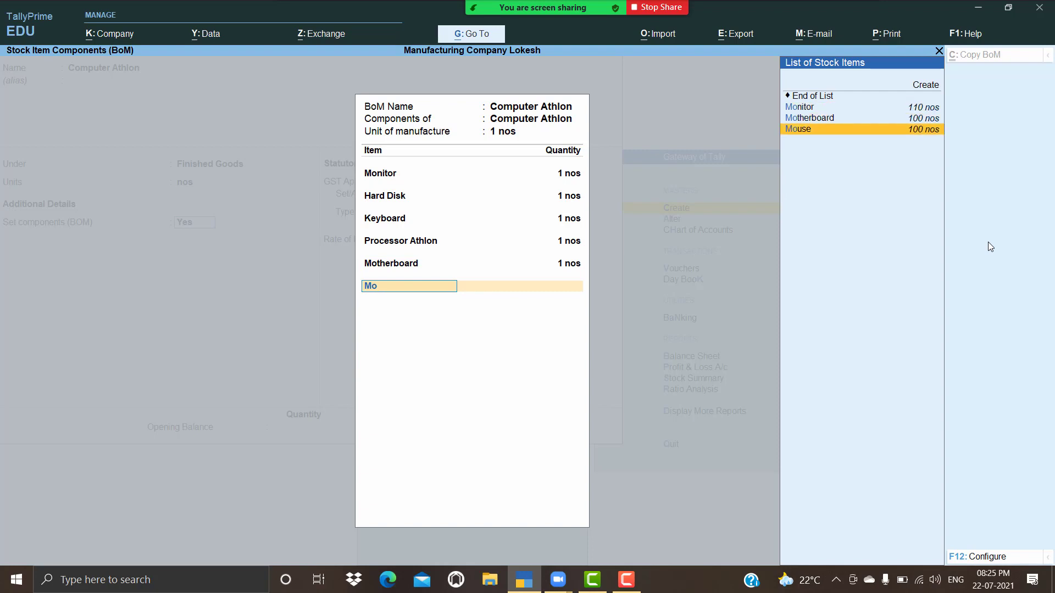
{"action": "key", "text": "BackSpace"}
{"action": "key", "text": "BackSpace"}
{"action": "type", "text": "mo"}
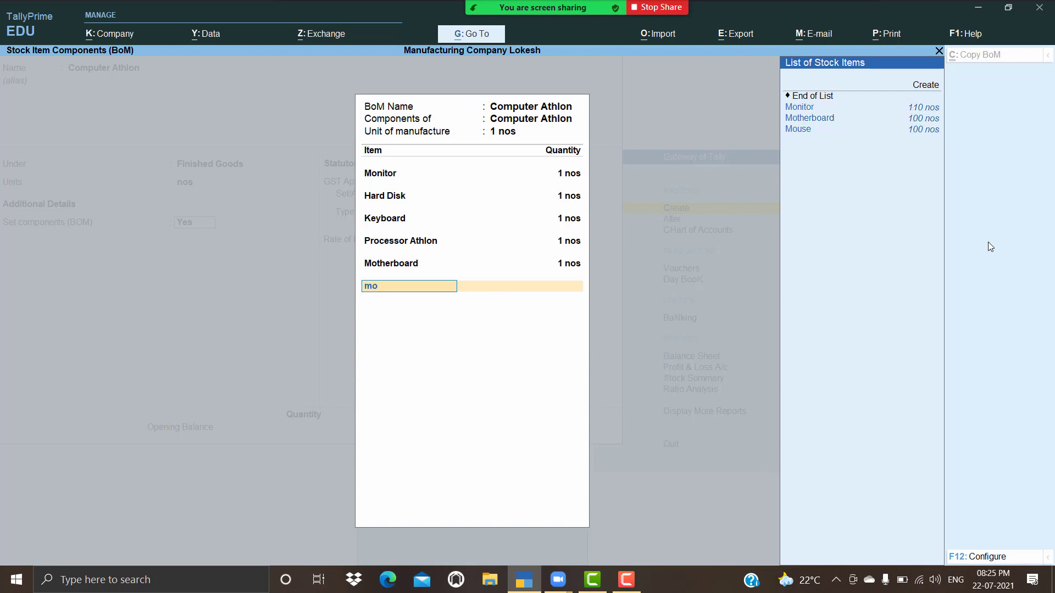
{"action": "key", "text": "Down"}
{"action": "key", "text": "Down"}
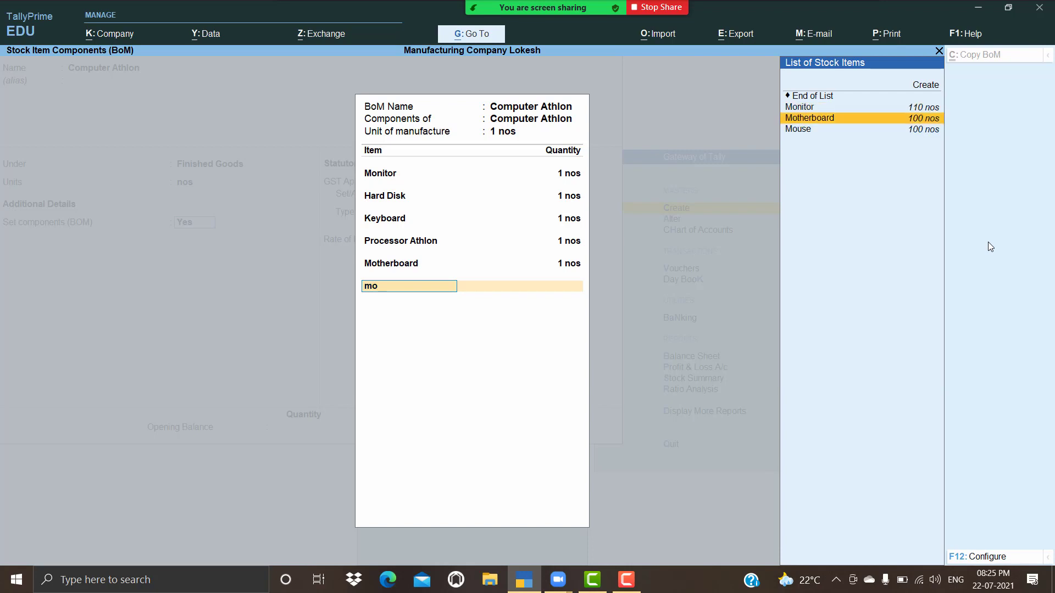
{"action": "key", "text": "Return"}
{"action": "type", "text": "1"}
{"action": "key", "text": "Return"}
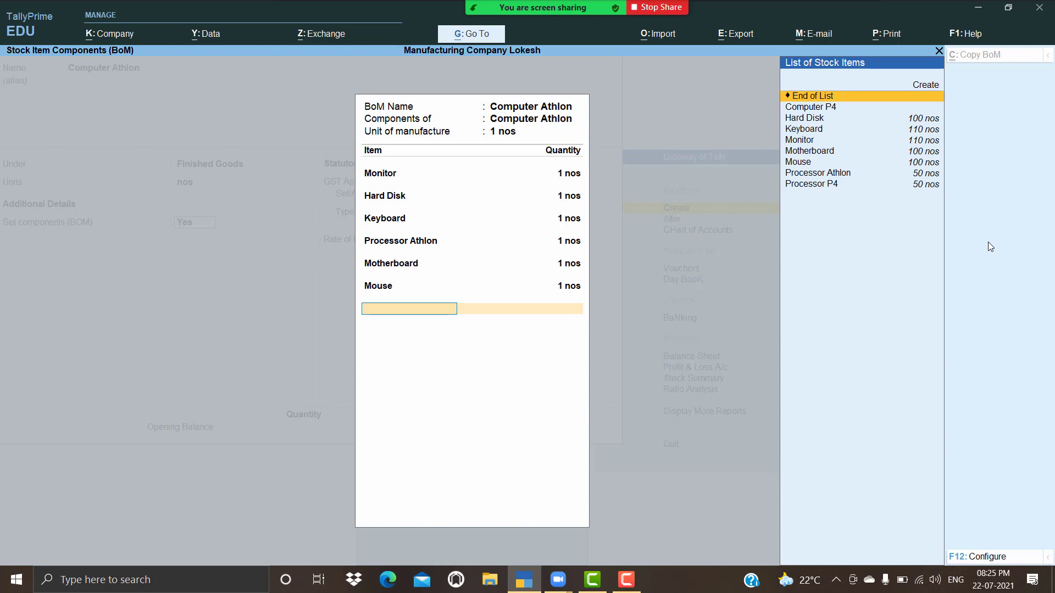
{"action": "key", "text": "Return"}
{"action": "key", "text": "Return"}
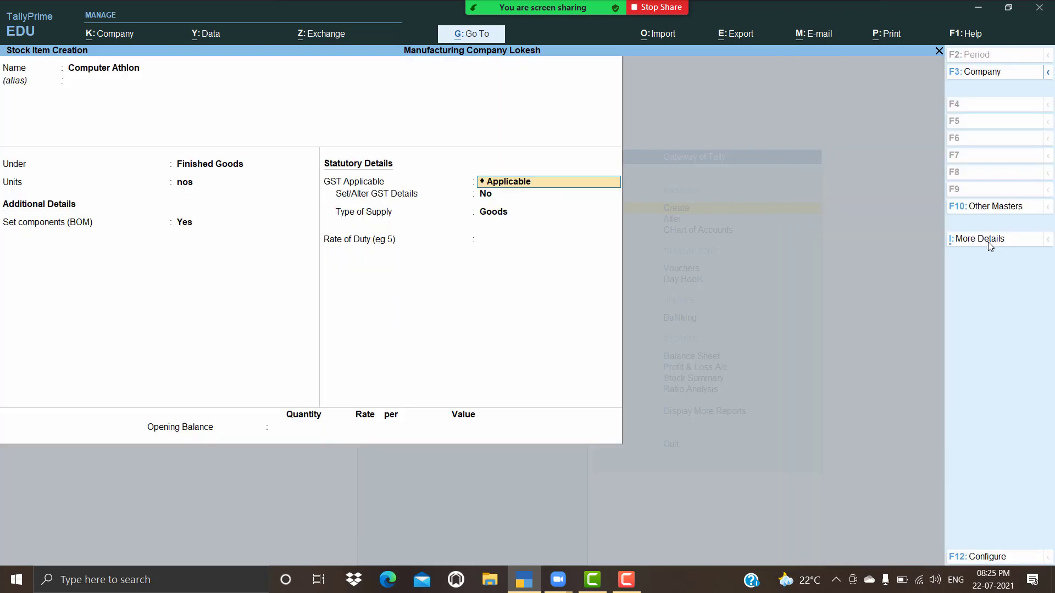
Enable GST details for Computer Athlon and add a taxable, on-value tax rate entry applicable from 1-Apr-21.
{"action": "key", "text": "Return"}
{"action": "type", "text": "y"}
{"action": "key", "text": "Return"}
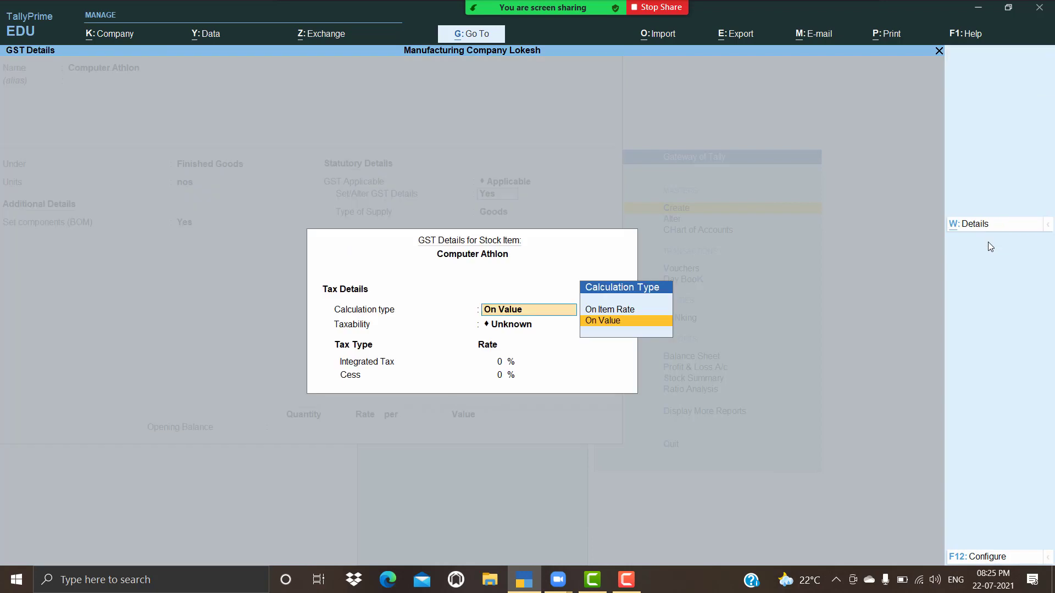
{"action": "left_click", "coordinate": [973, 236]}
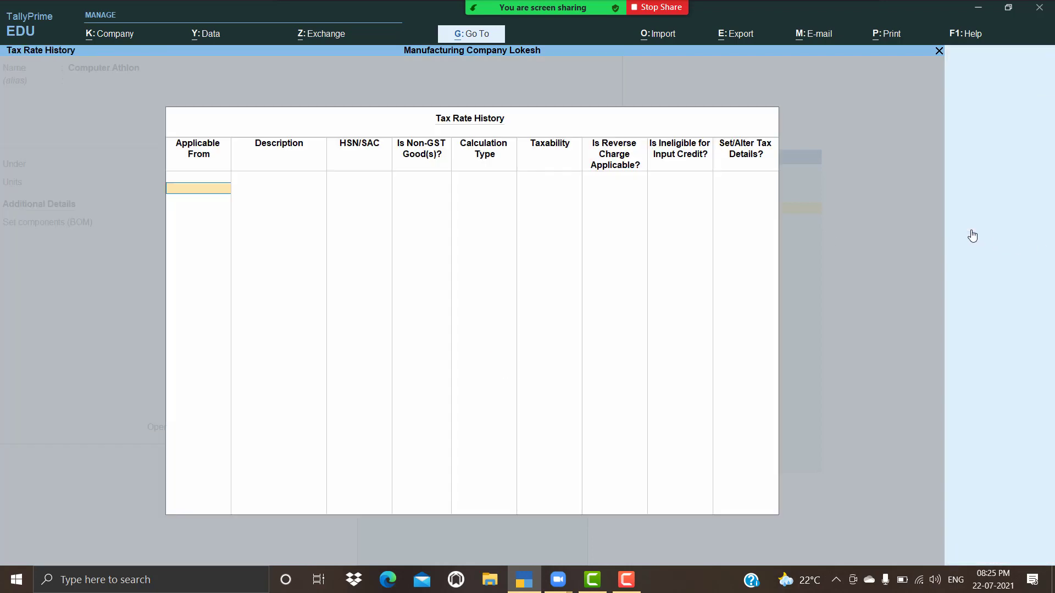
{"action": "type", "text": "1-4"}
{"action": "key", "text": "Return"}
{"action": "key", "text": "Return"}
{"action": "key", "text": "Return"}
{"action": "key", "text": "Return"}
{"action": "key", "text": "Return"}
{"action": "key", "text": "Return"}
{"action": "key", "text": "Return"}
{"action": "key", "text": "Return"}
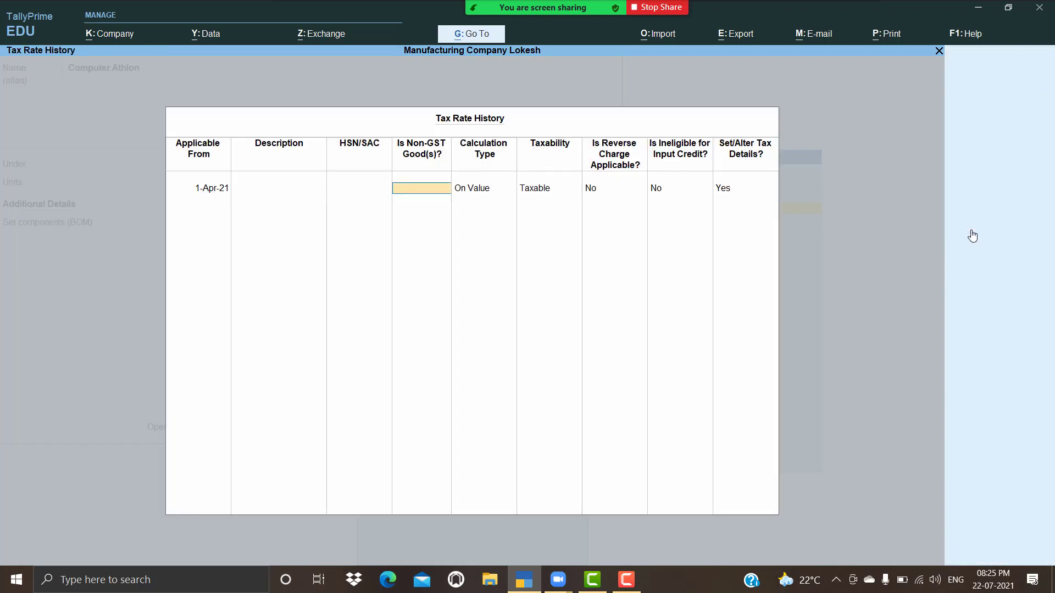
Set the GST rate for Computer Athlon to 18% and save the stock item.
{"action": "key", "text": "Return"}
{"action": "type", "text": "18"}
{"action": "key", "text": "Return"}
{"action": "key", "text": "ctrl+a"}
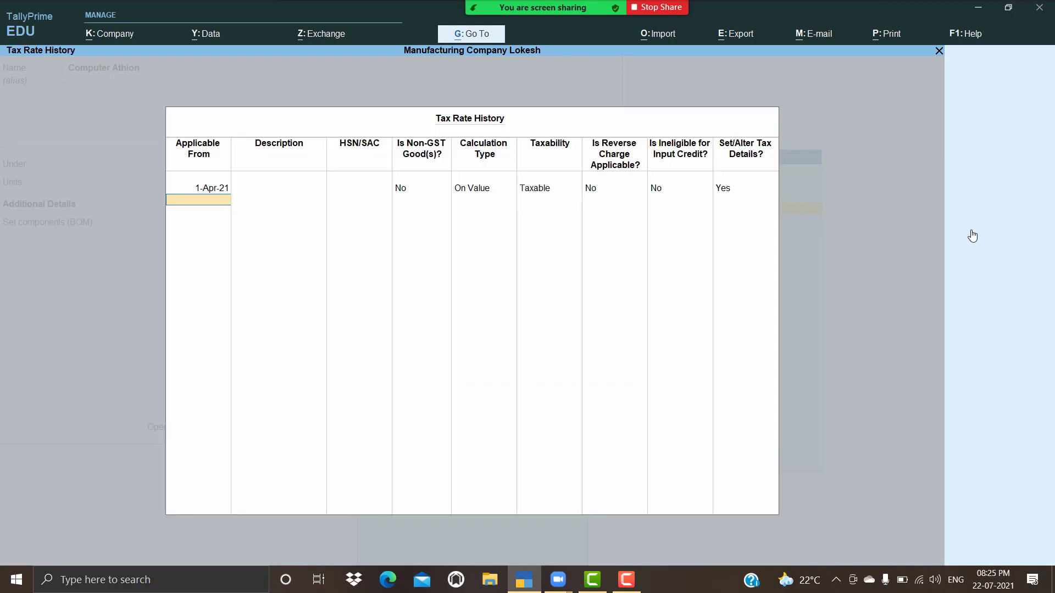
{"action": "key", "text": "Return"}
{"action": "key", "text": "Return"}
{"action": "key", "text": "Return"}
{"action": "key", "text": "ctrl+a"}
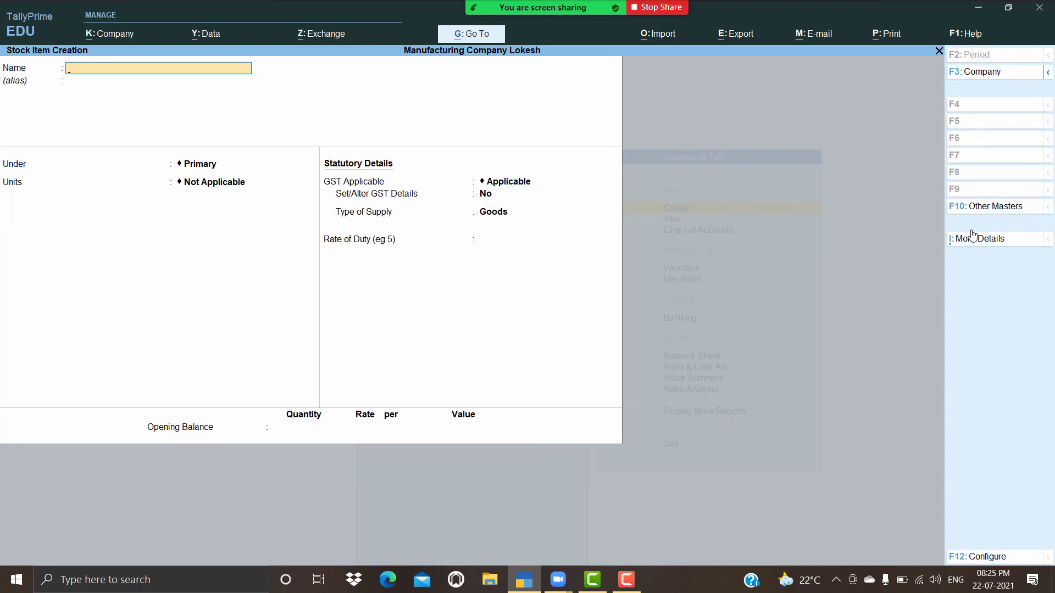
Leave stock item creation and start a new voucher type named Manufacturing without an alias.
{"action": "key", "text": "Escape"}
{"action": "key", "text": "Return"}
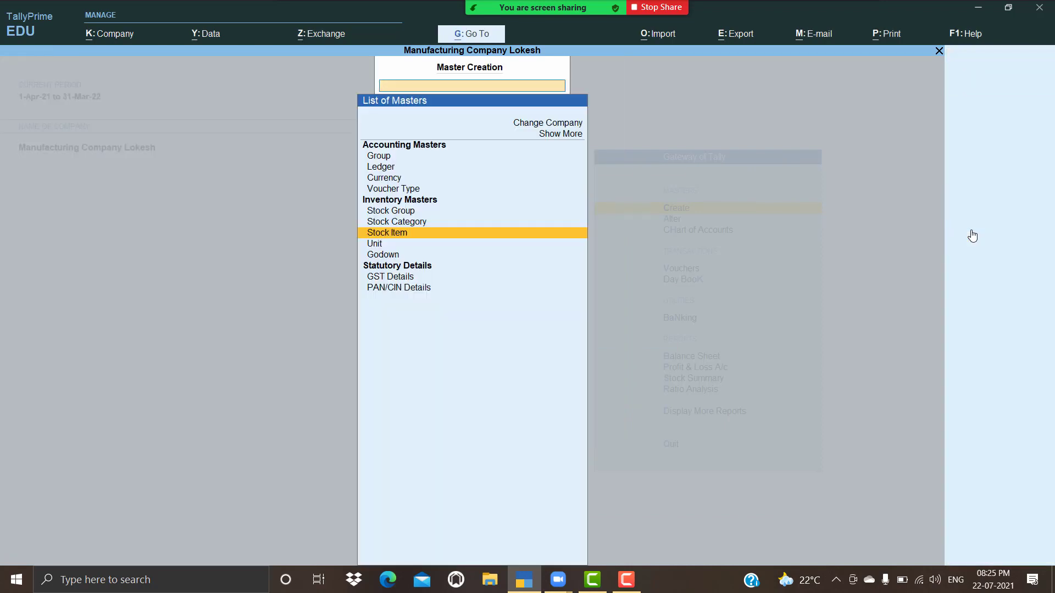
{"action": "key", "text": "Up"}
{"action": "key", "text": "Up"}
{"action": "key", "text": "Up"}
{"action": "key", "text": "Up"}
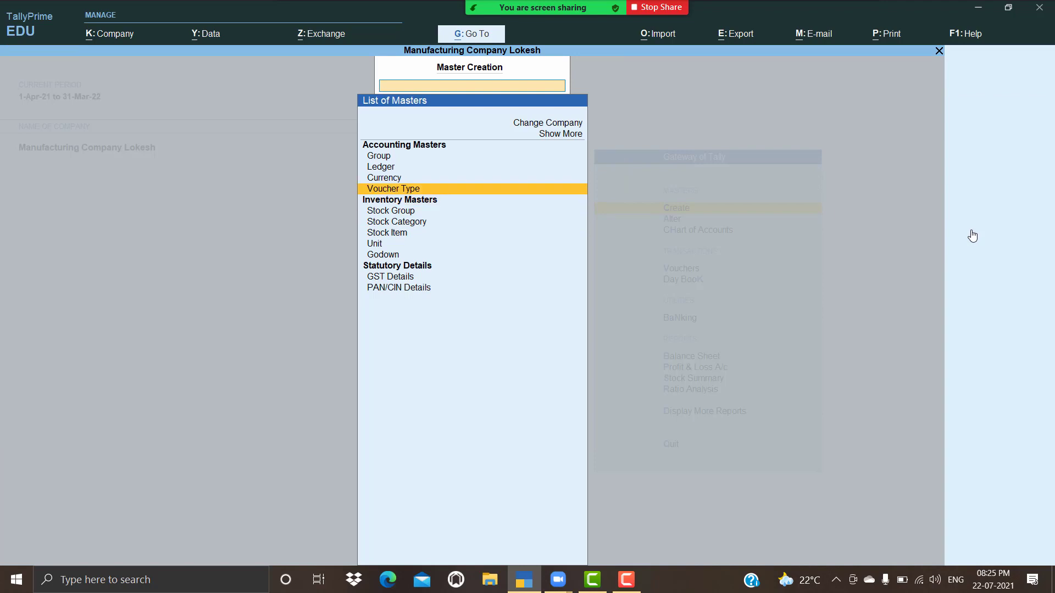
{"action": "key", "text": "Return"}
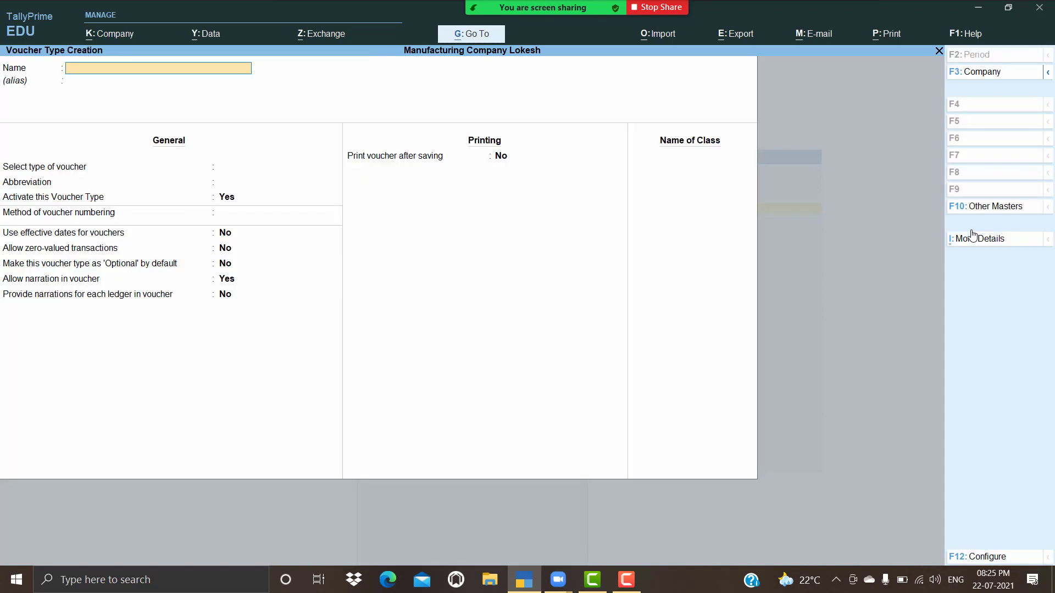
{"action": "type", "text": "Manufacturing"}
{"action": "key", "text": "Return"}
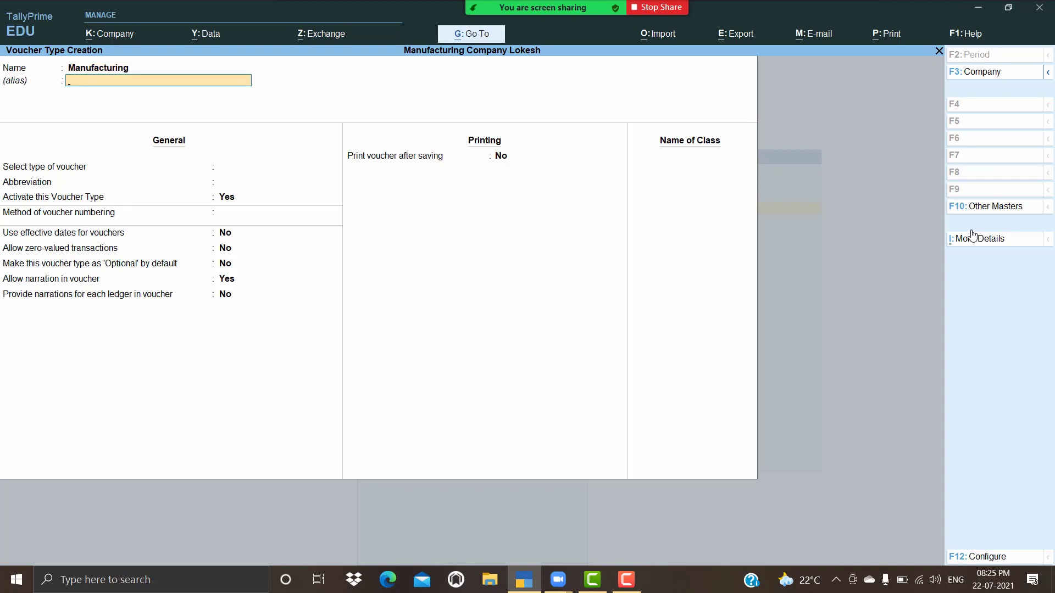
{"action": "key", "text": "Return"}
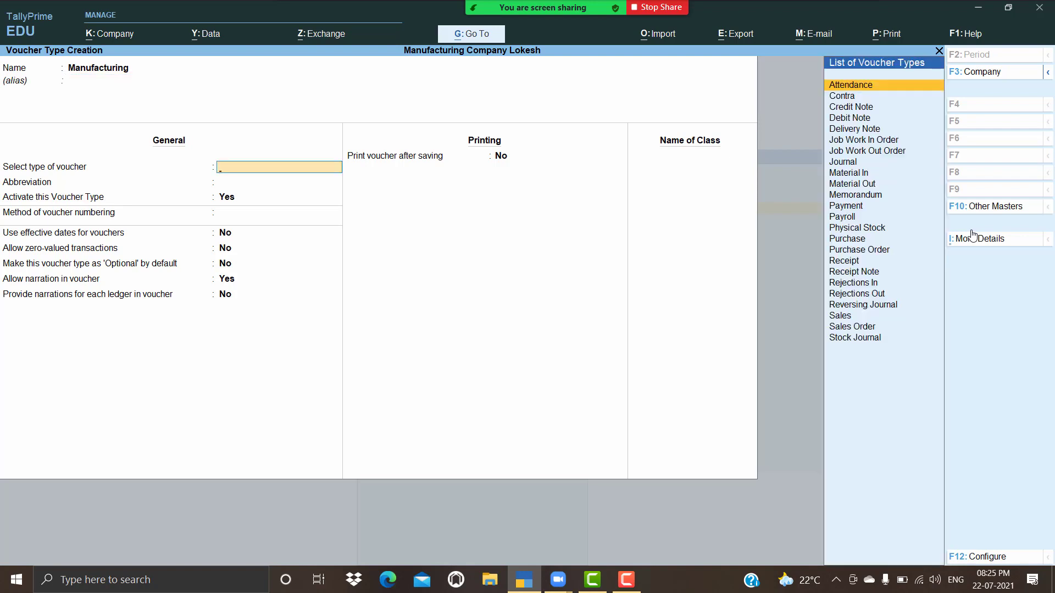
Base the Manufacturing voucher type on Stock Journal, keeping it active with automatic numbering.
{"action": "type", "text": "Sto"}
{"action": "key", "text": "Return"}
{"action": "key", "text": "Return"}
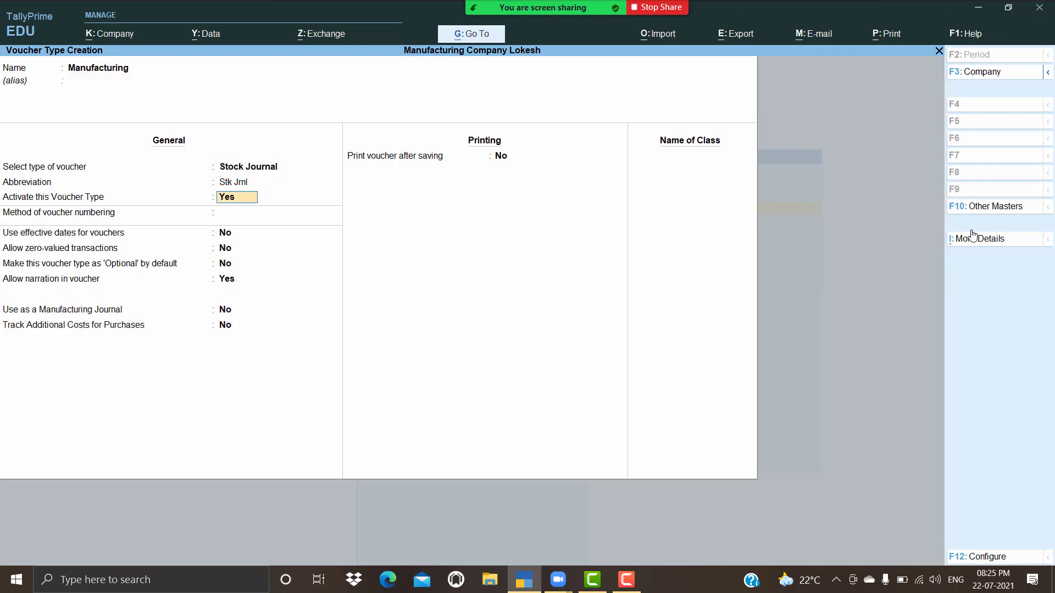
{"action": "key", "text": "Return"}
{"action": "key", "text": "Return"}
{"action": "key", "text": "Return"}
{"action": "key", "text": "Return"}
{"action": "key", "text": "Return"}
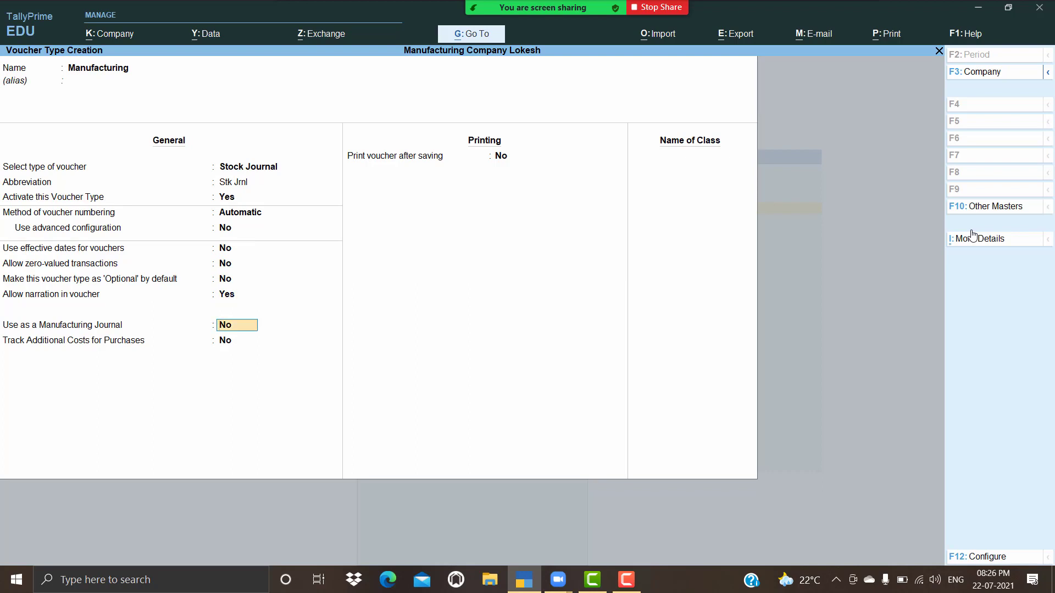
Enable use as a manufacturing journal, leave additional cost tracking off, save the voucher type and return to the Gateway of Tally.
{"action": "type", "text": "y"}
{"action": "key", "text": "Return"}
{"action": "type", "text": "n"}
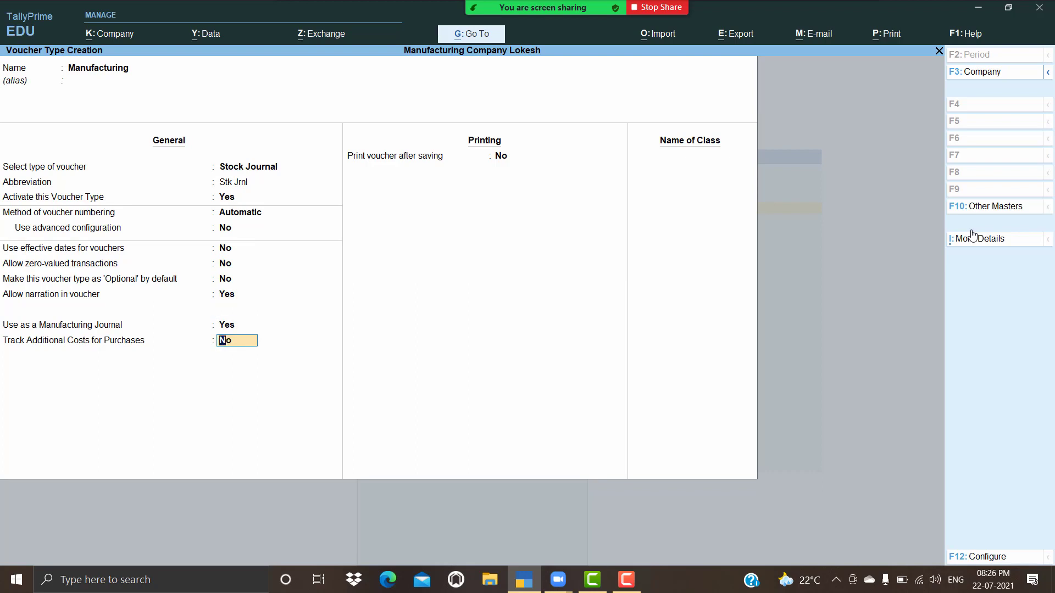
{"action": "key", "text": "Return"}
{"action": "type", "text": "n"}
{"action": "key", "text": "Return"}
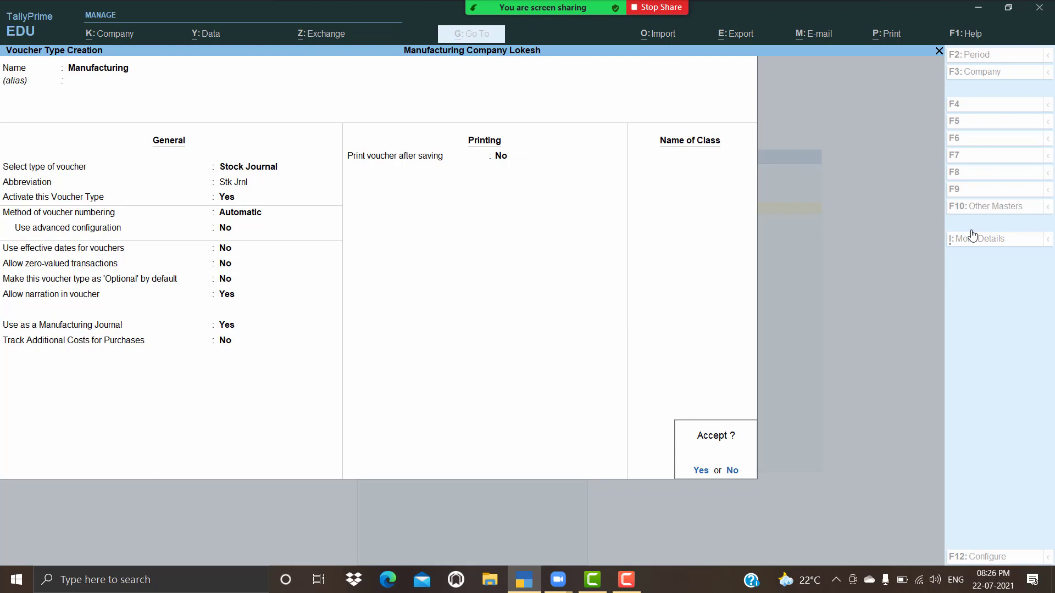
{"action": "key", "text": "y"}
{"action": "key", "text": "Escape"}
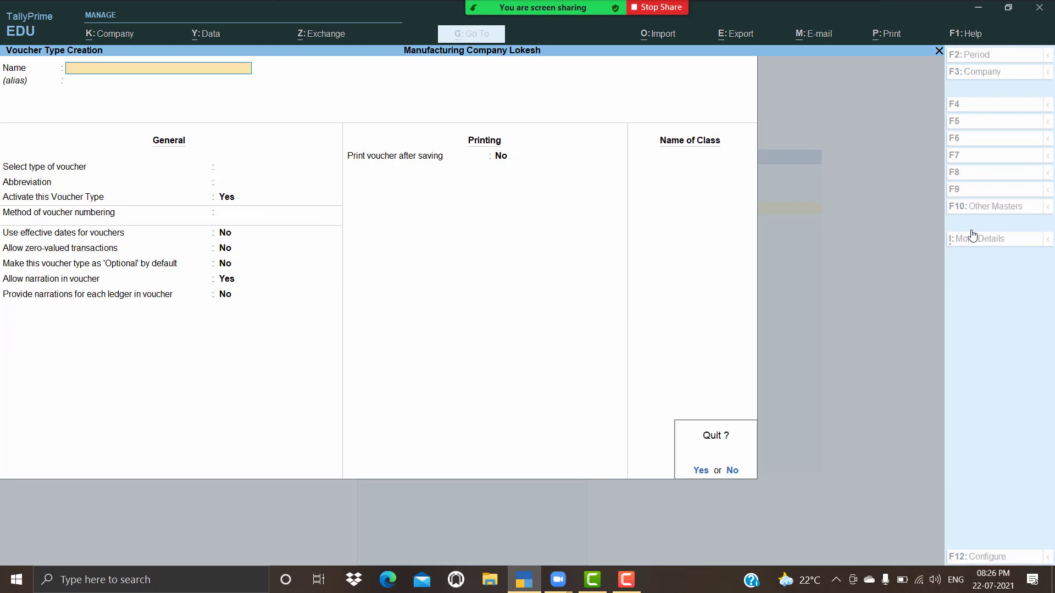
{"action": "key", "text": "y"}
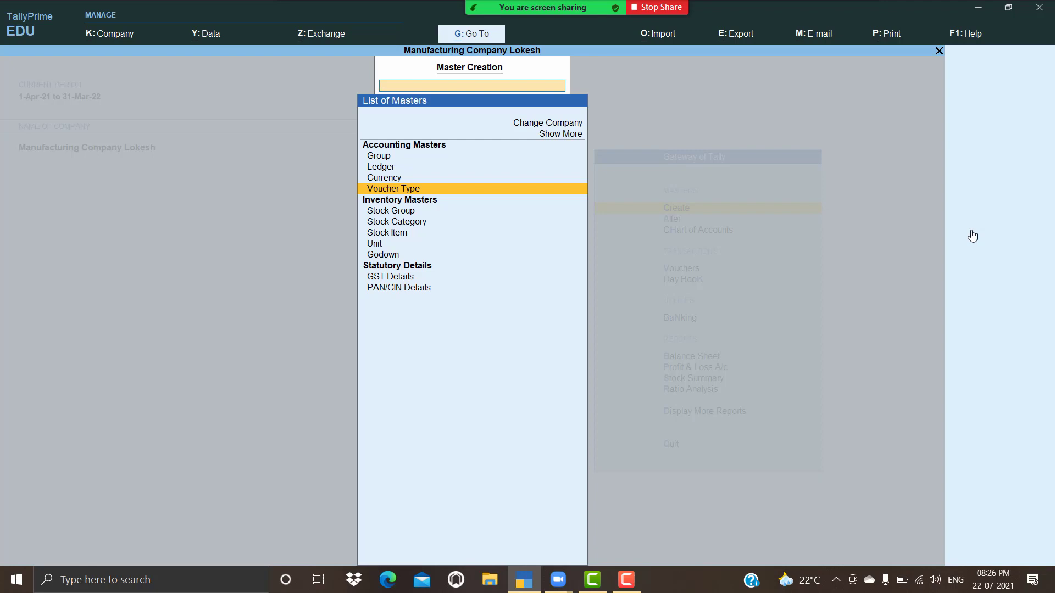
{"action": "key", "text": "Escape"}
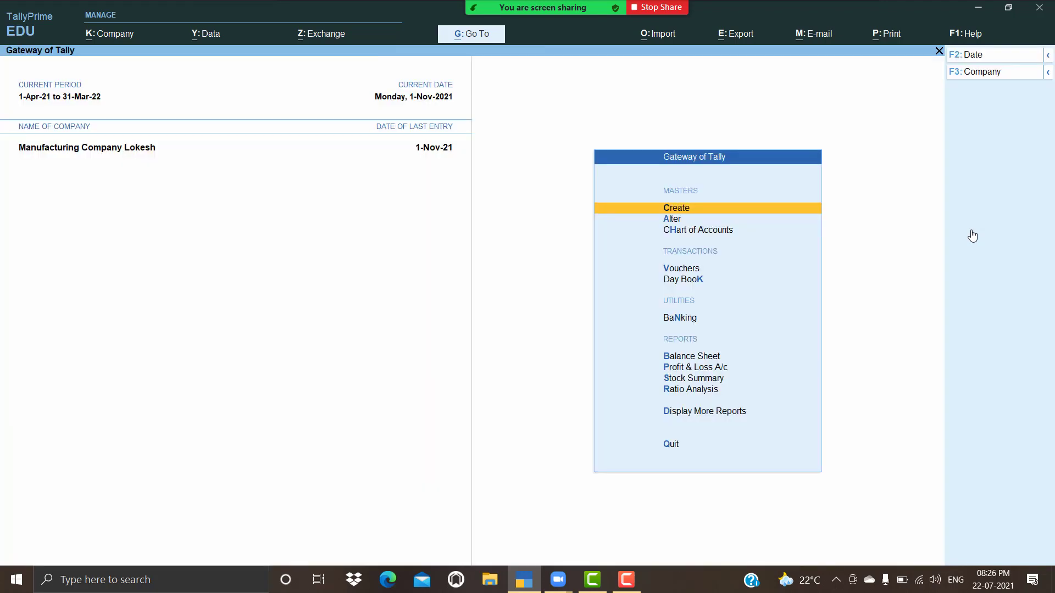
Open voucher entry and switch to a new inventory voucher of the Manufacturing type.
{"action": "key", "text": "Down"}
{"action": "key", "text": "Down"}
{"action": "key", "text": "Down"}
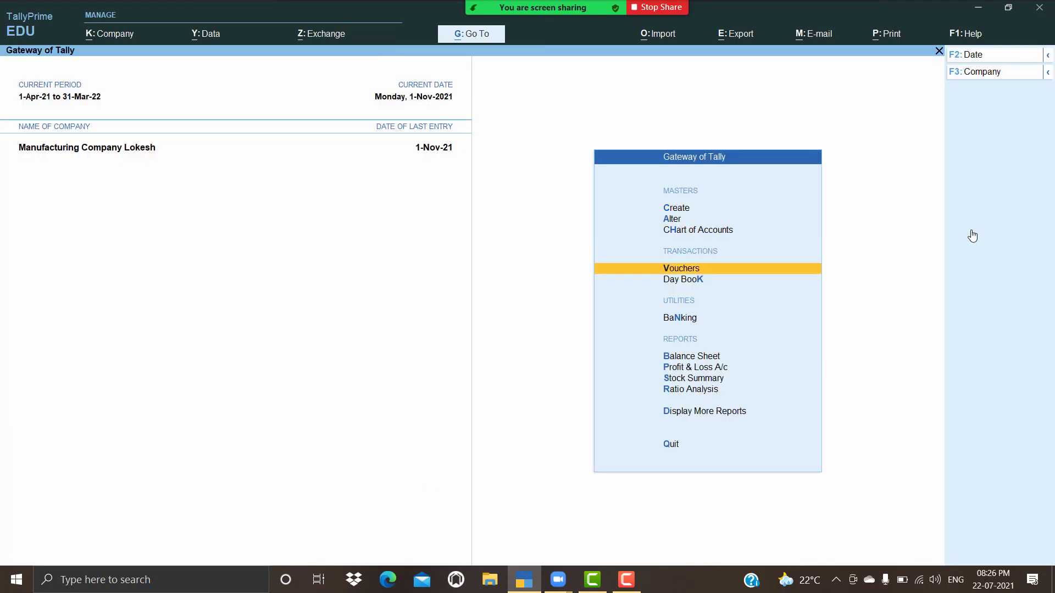
{"action": "key", "text": "Return"}
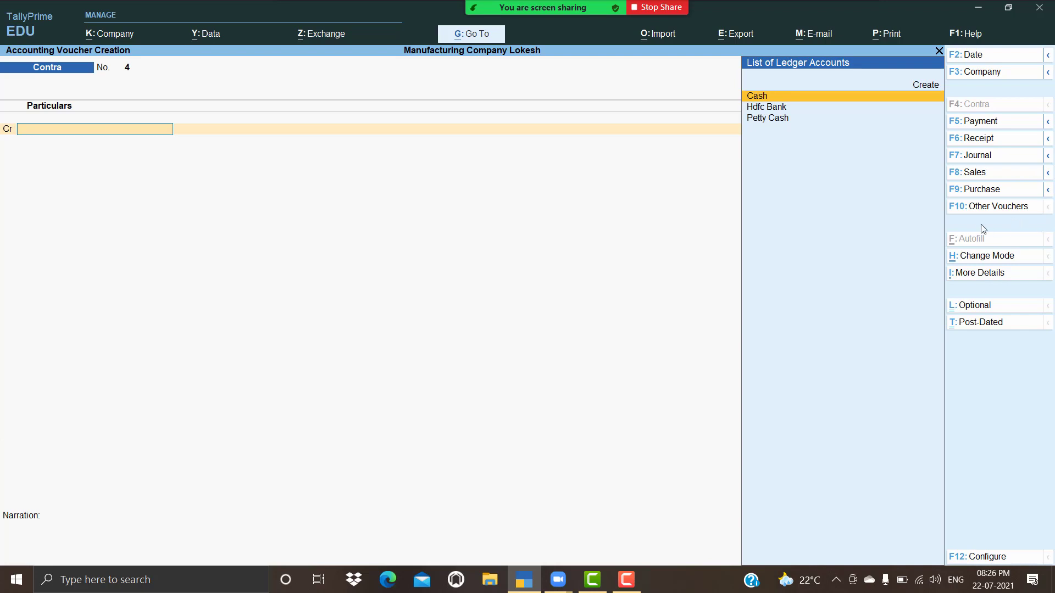
{"action": "left_click", "coordinate": [997, 207]}
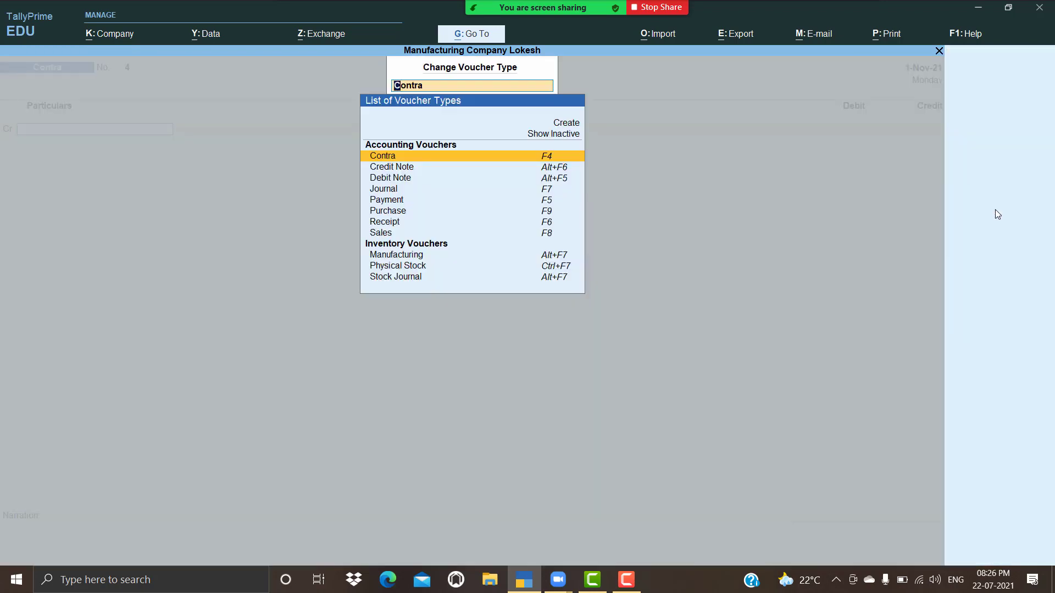
{"action": "key", "text": "Down"}
{"action": "key", "text": "Down"}
{"action": "key", "text": "Down"}
{"action": "key", "text": "Down"}
{"action": "key", "text": "Down"}
{"action": "key", "text": "Down"}
{"action": "key", "text": "Down"}
{"action": "key", "text": "Down"}
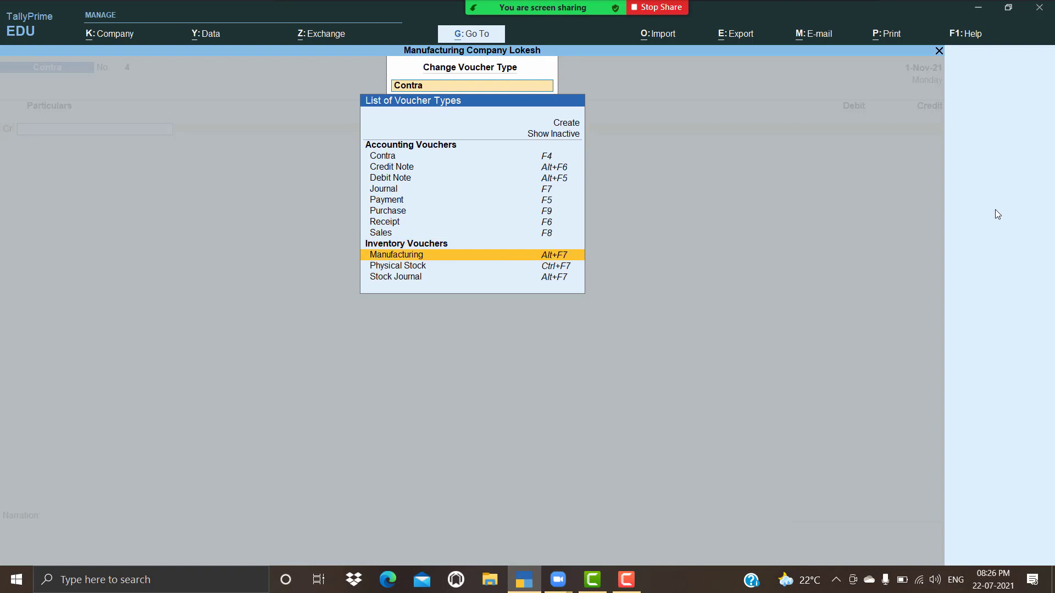
{"action": "key", "text": "Return"}
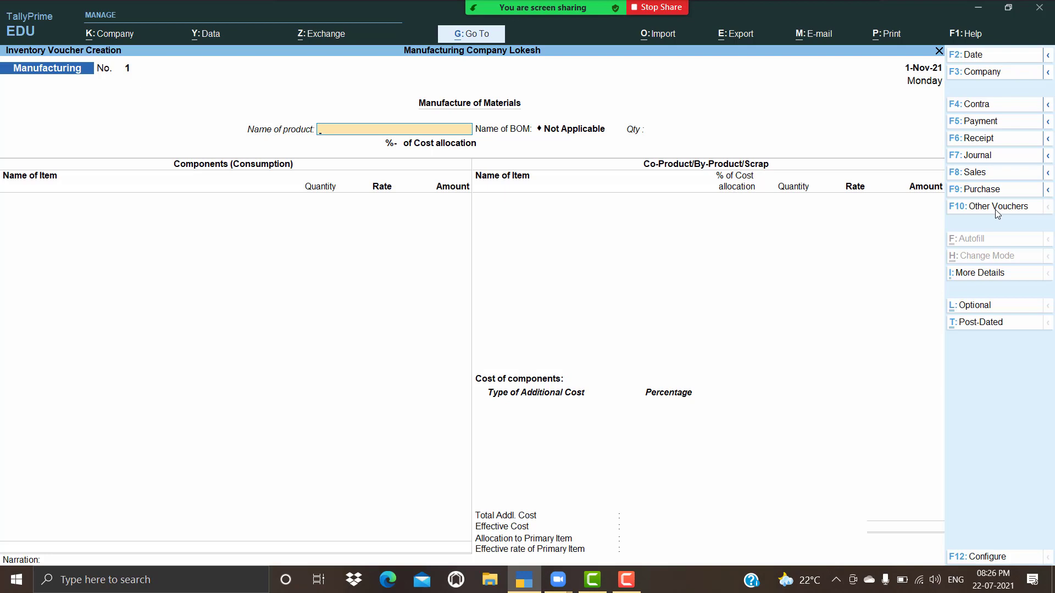
Choose Computer P4 as the product to manufacture with a quantity of 20 nos.
{"action": "type", "text": "Co"}
{"action": "key", "text": "Down"}
{"action": "key", "text": "Down"}
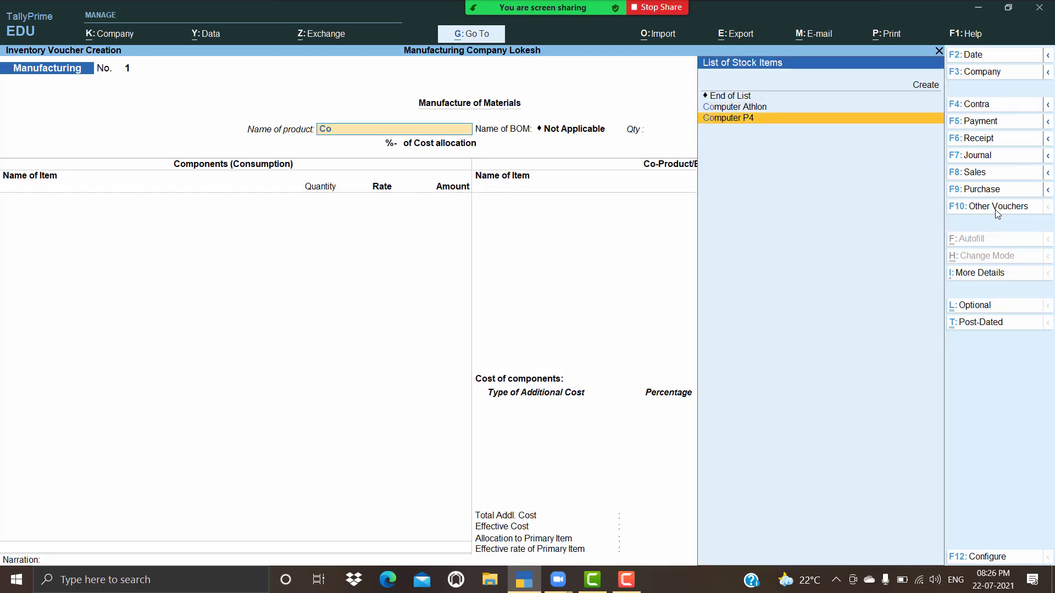
{"action": "key", "text": "Return"}
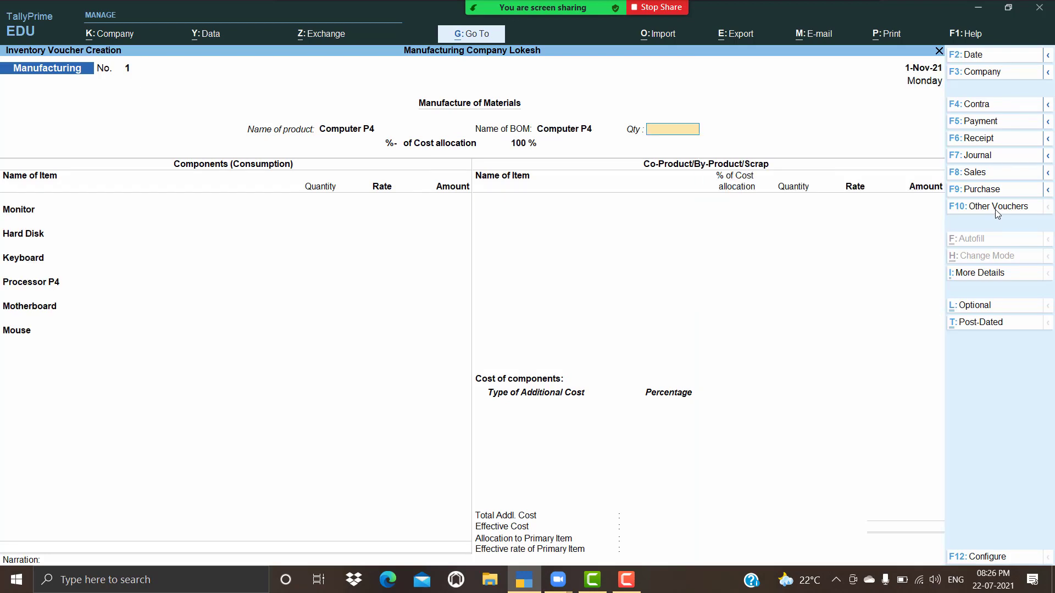
{"action": "type", "text": "20"}
{"action": "key", "text": "Return"}
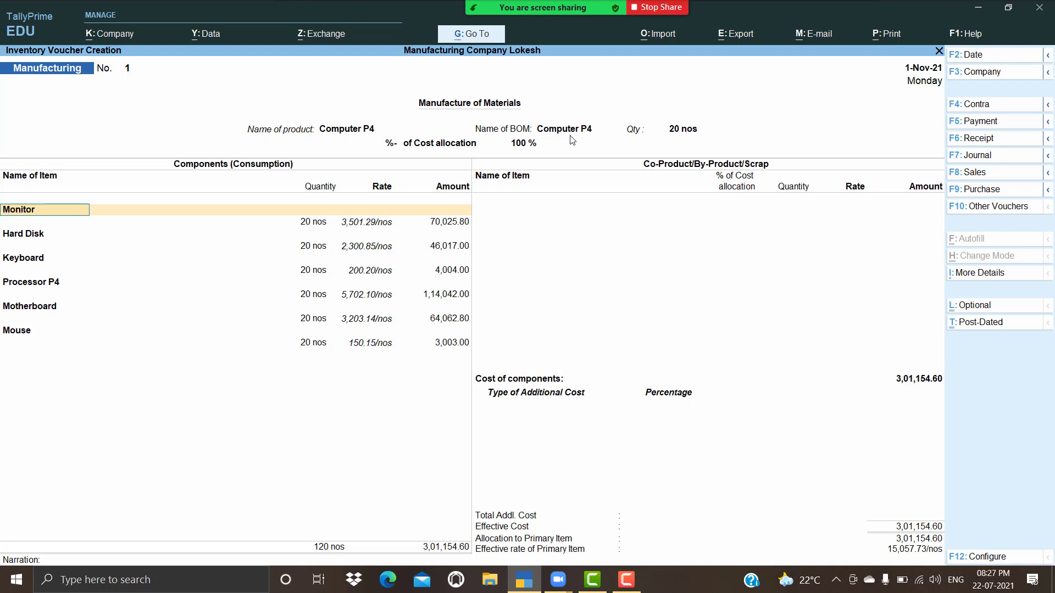
Accept the default component quantities and rates, leave co-products empty, and proceed to the additional cost entry.
{"action": "key", "text": "Return"}
{"action": "key", "text": "Return"}
{"action": "key", "text": "Return"}
{"action": "key", "text": "Return"}
{"action": "key", "text": "Return"}
{"action": "key", "text": "Return"}
{"action": "key", "text": "Return"}
{"action": "key", "text": "Return"}
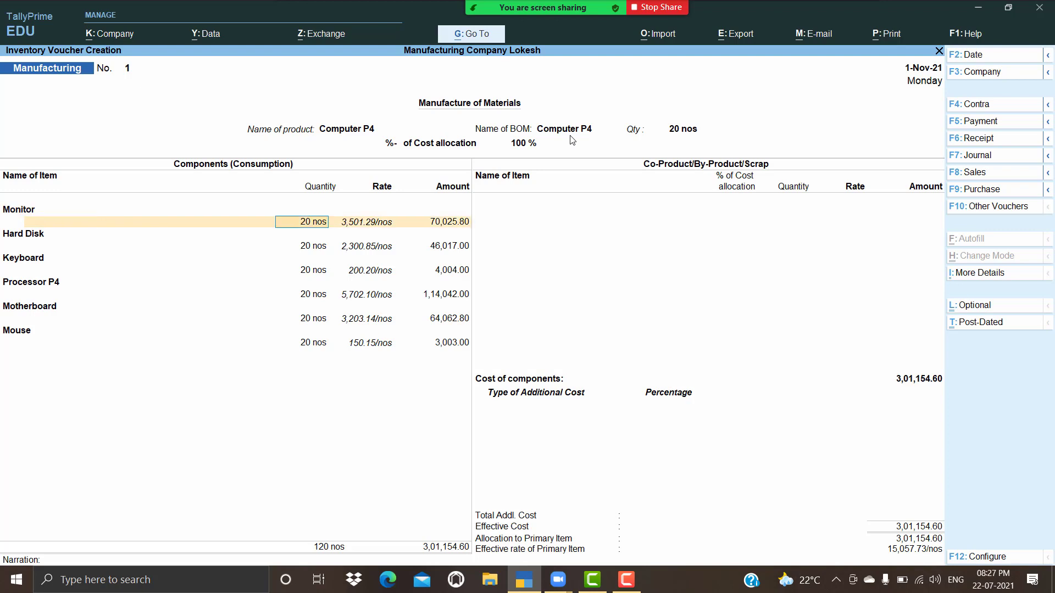
{"action": "key", "text": "Return"}
{"action": "key", "text": "Return"}
{"action": "key", "text": "Return"}
{"action": "key", "text": "Return"}
{"action": "key", "text": "Return"}
{"action": "key", "text": "Return"}
{"action": "key", "text": "Return"}
{"action": "key", "text": "Return"}
{"action": "key", "text": "Return"}
{"action": "key", "text": "Return"}
{"action": "key", "text": "Return"}
{"action": "key", "text": "Return"}
{"action": "key", "text": "Return"}
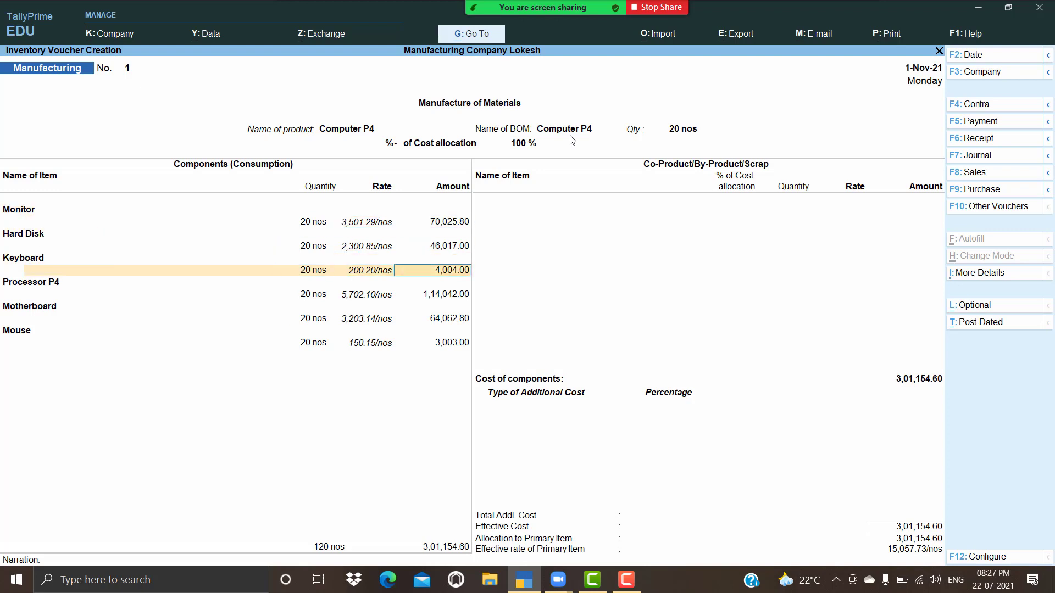
{"action": "key", "text": "Return"}
{"action": "key", "text": "Return"}
{"action": "key", "text": "Return"}
{"action": "key", "text": "Return"}
{"action": "key", "text": "Return"}
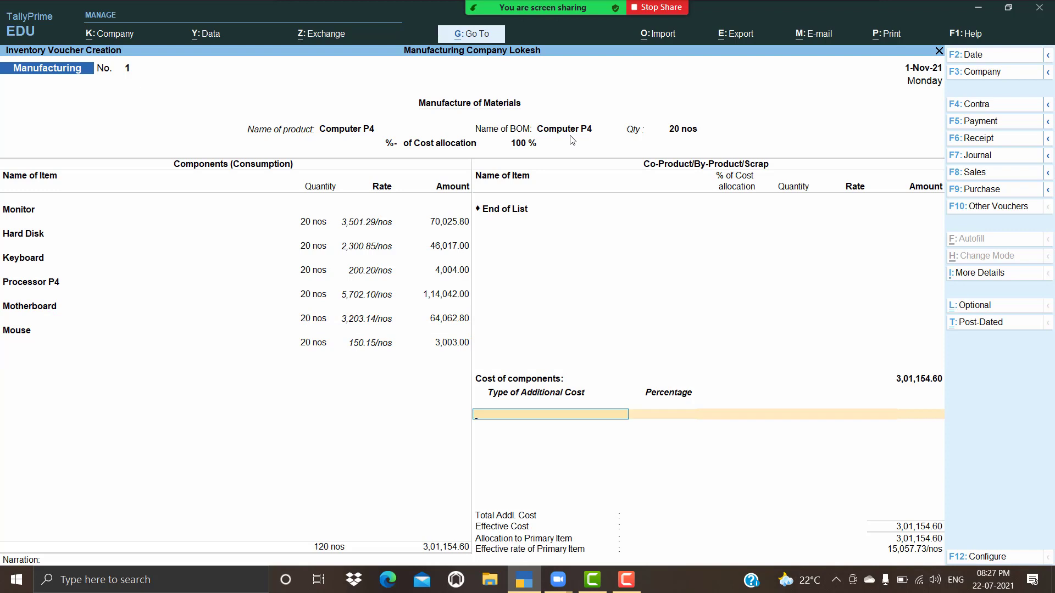
Create a Wages ledger under Direct Expenses with the Services supply type for the additional cost.
{"action": "type", "text": "W"}
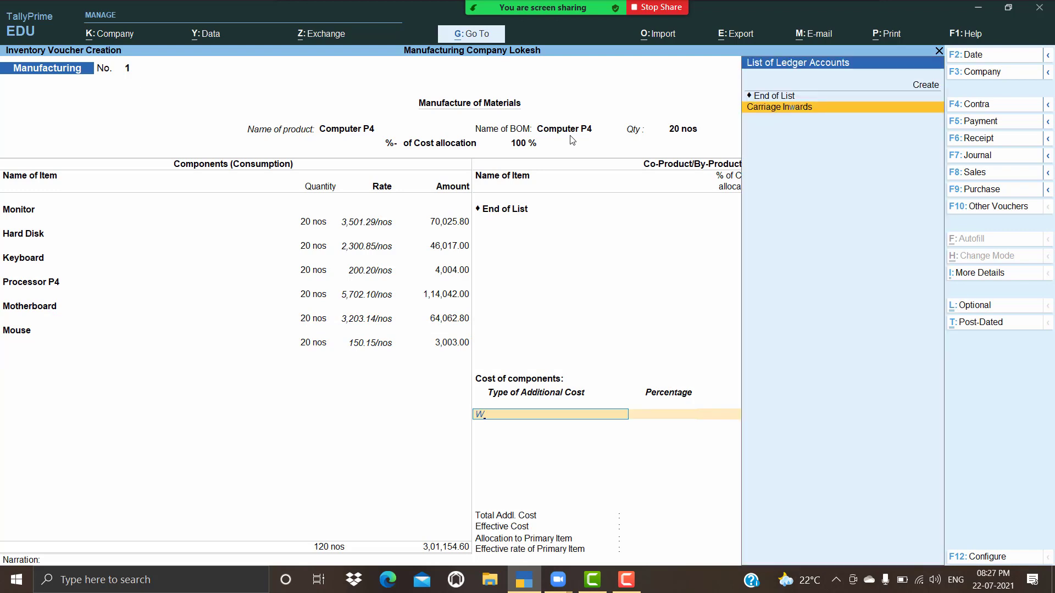
{"action": "key", "text": "alt+c"}
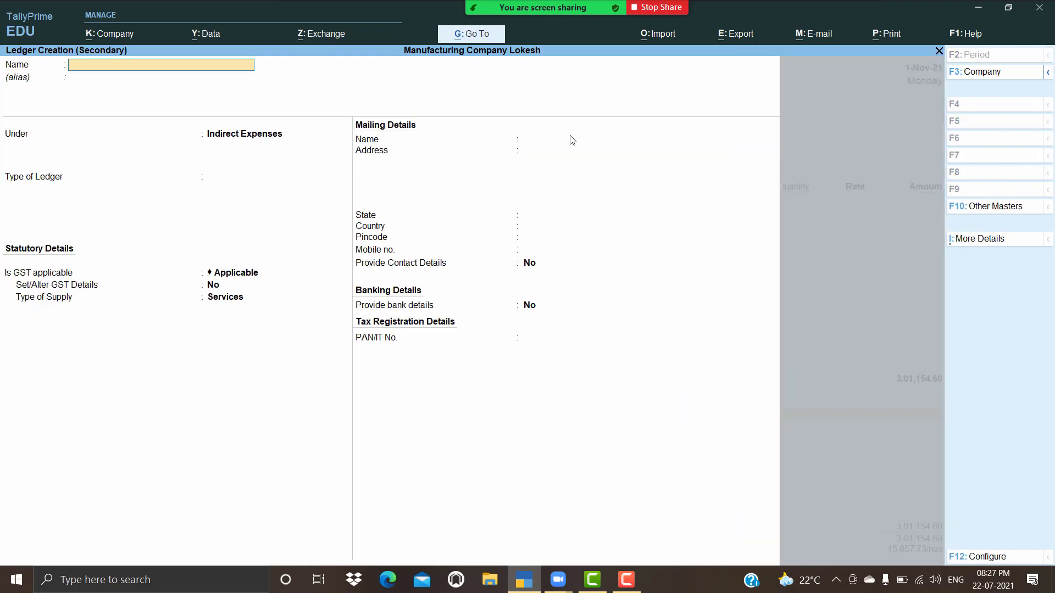
{"action": "type", "text": "Wages"}
{"action": "key", "text": "Return"}
{"action": "key", "text": "Return"}
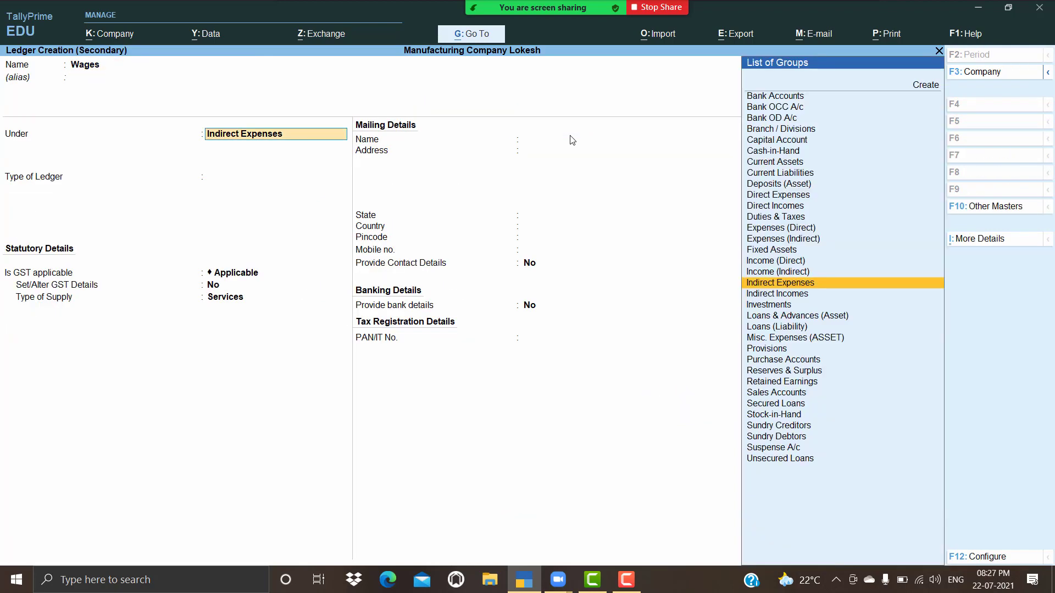
{"action": "type", "text": "Dir"}
{"action": "key", "text": "Return"}
{"action": "key", "text": "Return"}
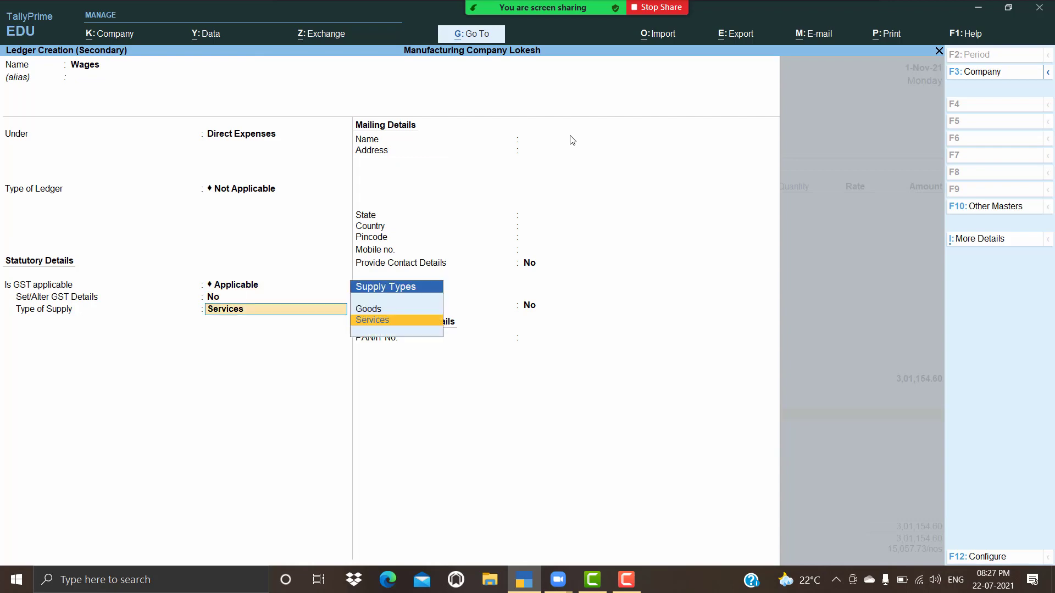
{"action": "key", "text": "Return"}
{"action": "key", "text": "ctrl+a"}
Add Wages of 30,000 as the additional cost of the Computer P4 production and save the manufacturing voucher.
{"action": "key", "text": "BackSpace"}
{"action": "key", "text": "BackSpace"}
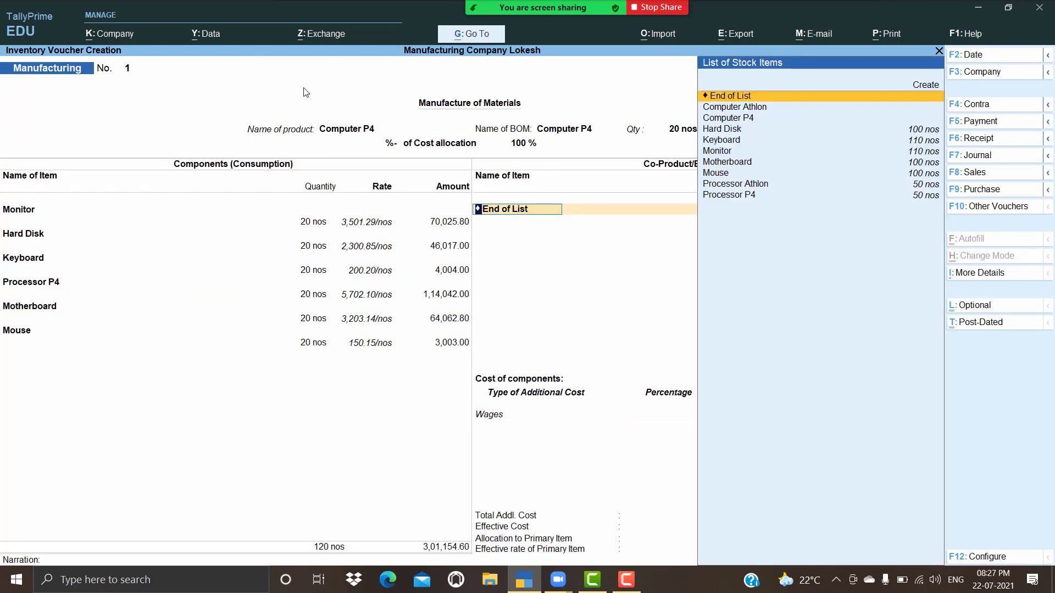
{"action": "key", "text": "Return"}
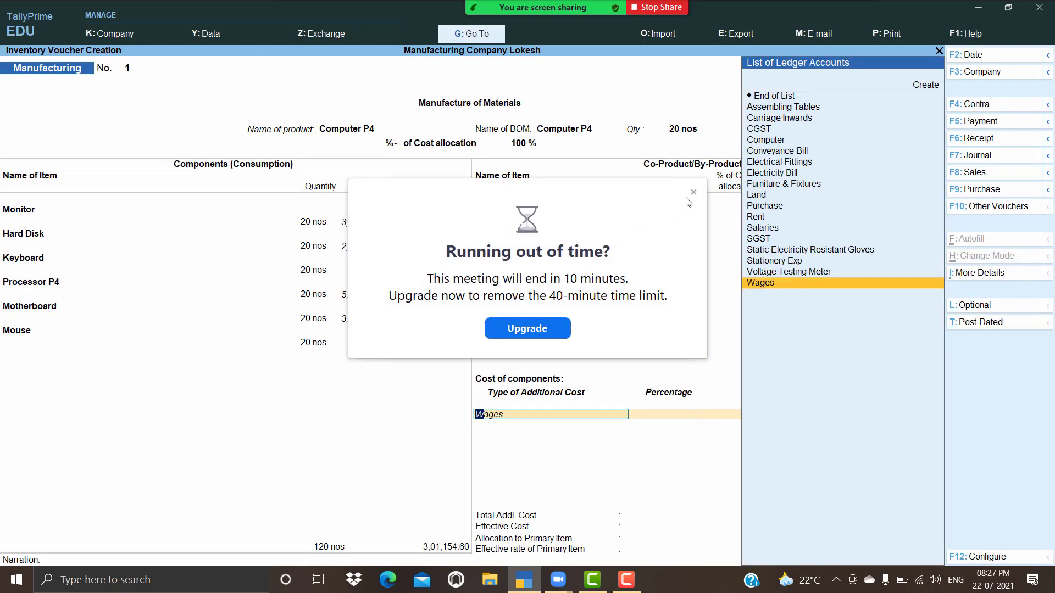
{"action": "key", "text": "Return"}
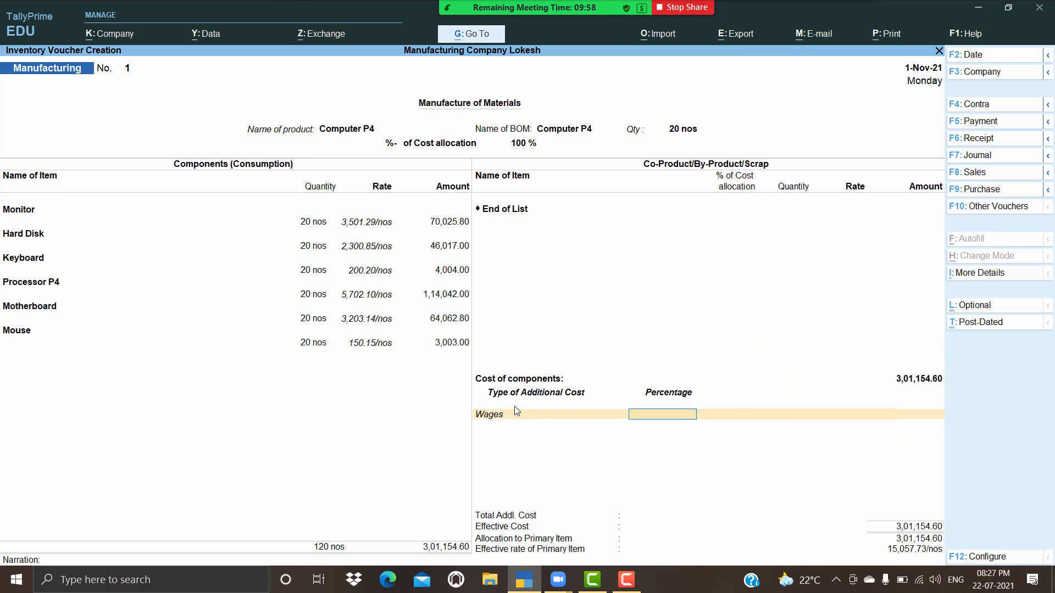
{"action": "key", "text": "Return"}
{"action": "type", "text": "30000"}
{"action": "key", "text": "Return"}
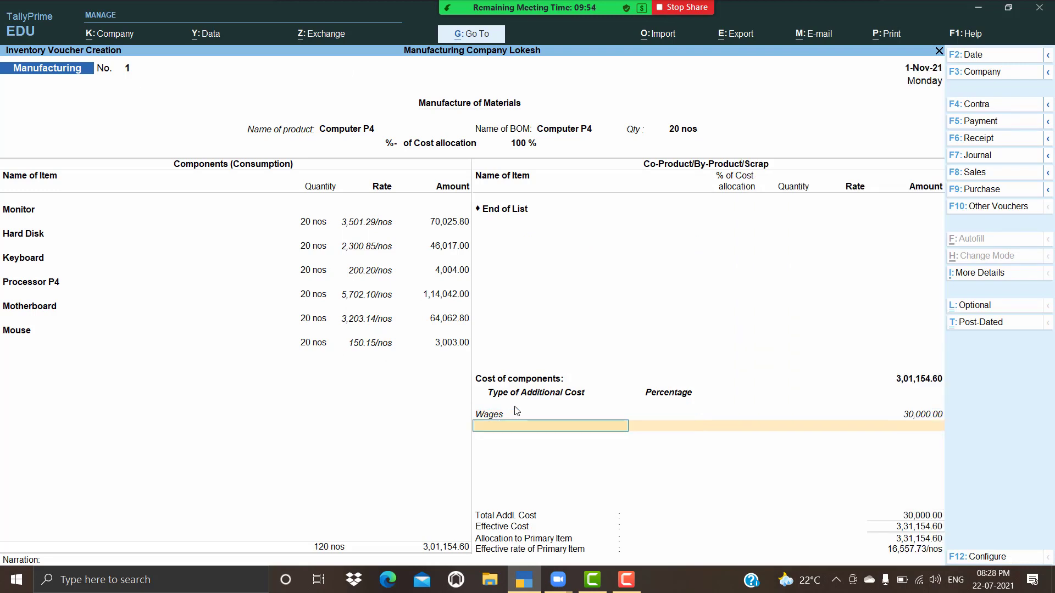
{"action": "key", "text": "Return"}
{"action": "key", "text": "Return"}
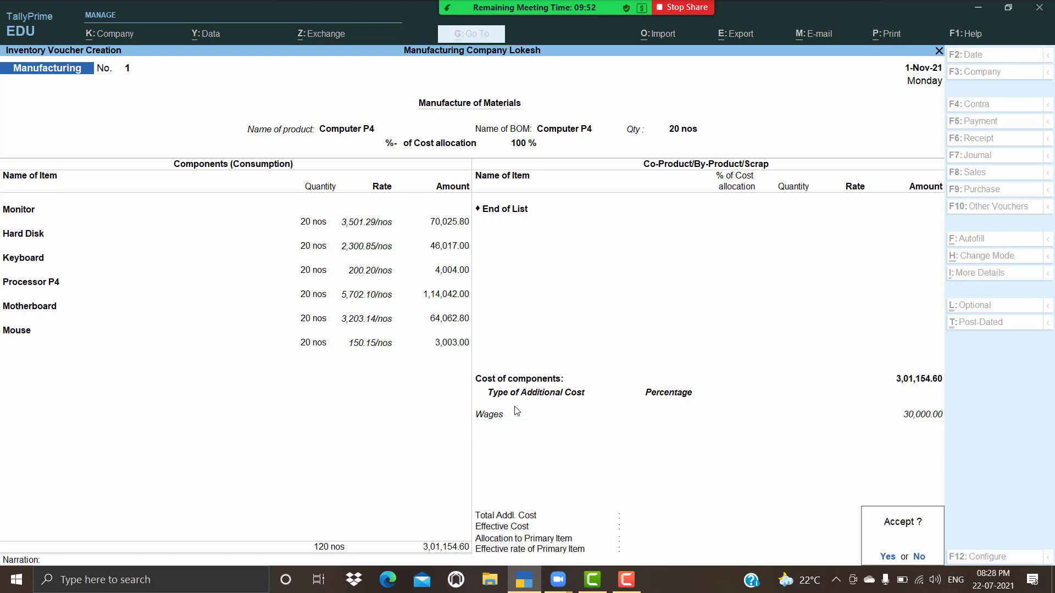
{"action": "key", "text": "Return"}
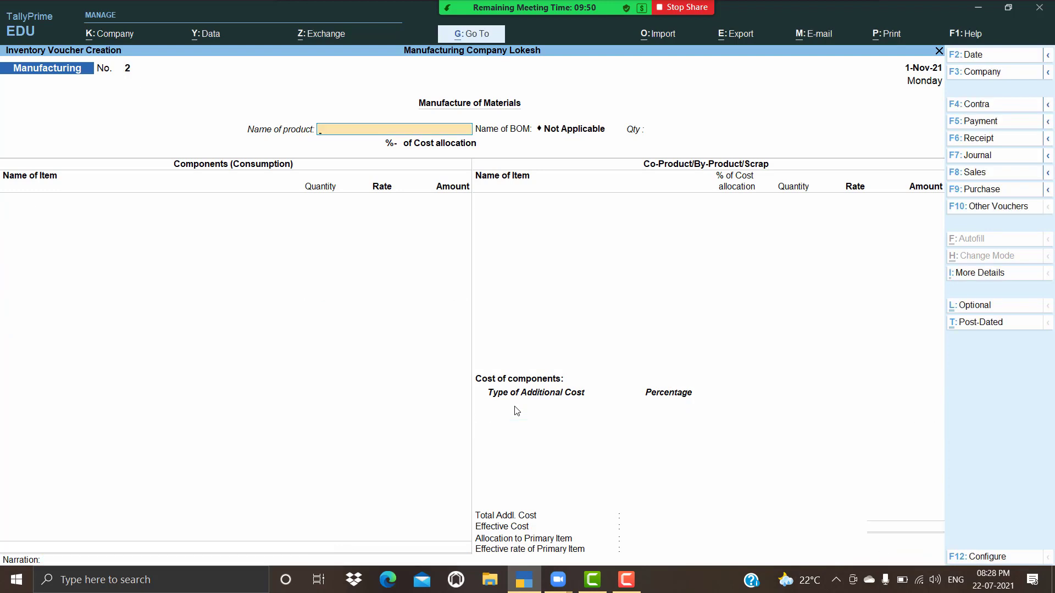
Switch to a new payment voucher and debit Wages with 30,000.
{"action": "key", "text": "Return"}
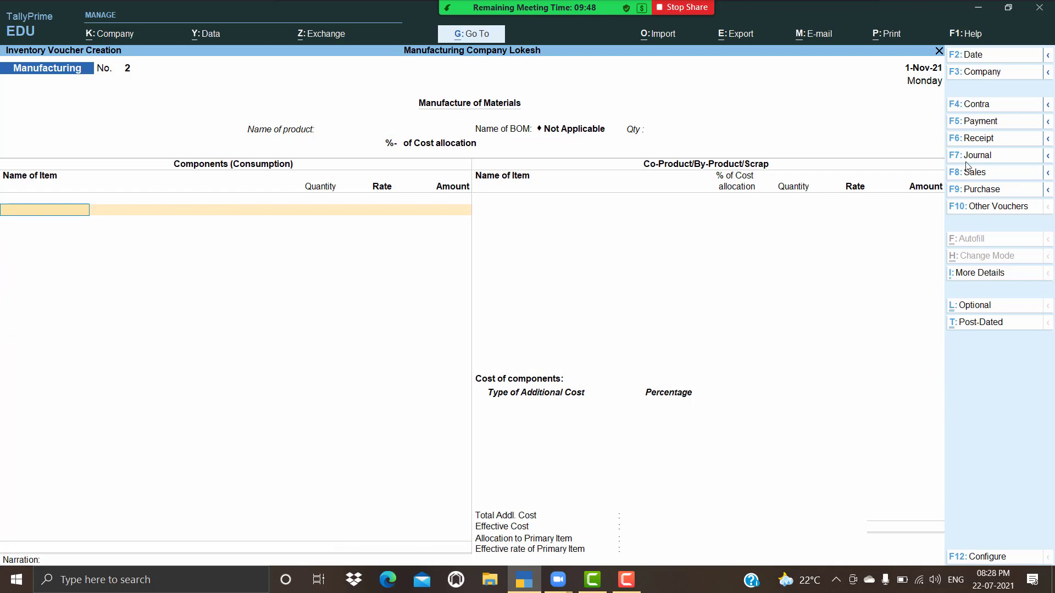
{"action": "left_click", "coordinate": [986, 126]}
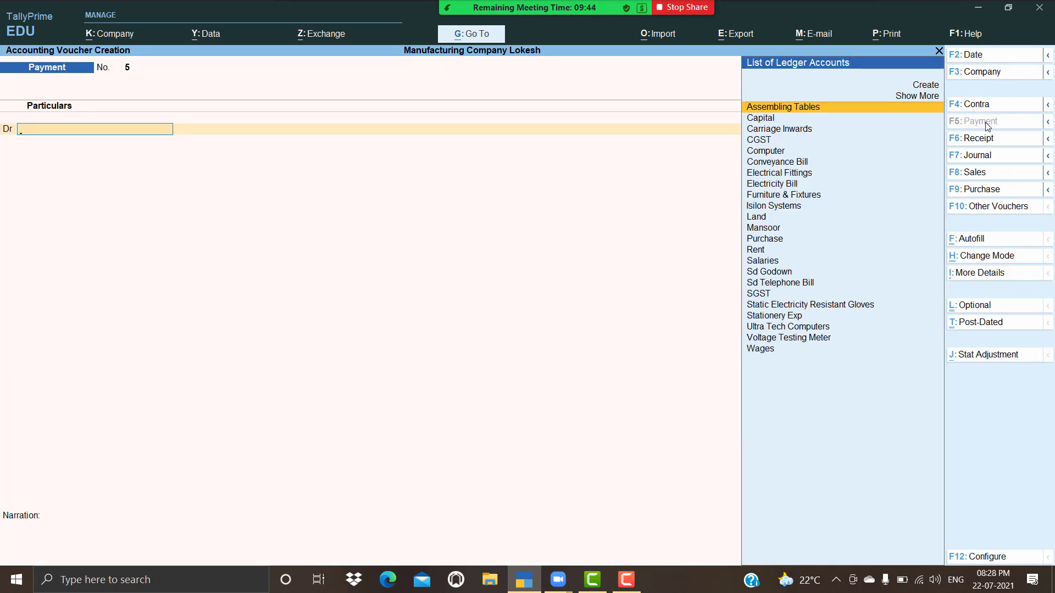
{"action": "type", "text": "w"}
{"action": "key", "text": "Return"}
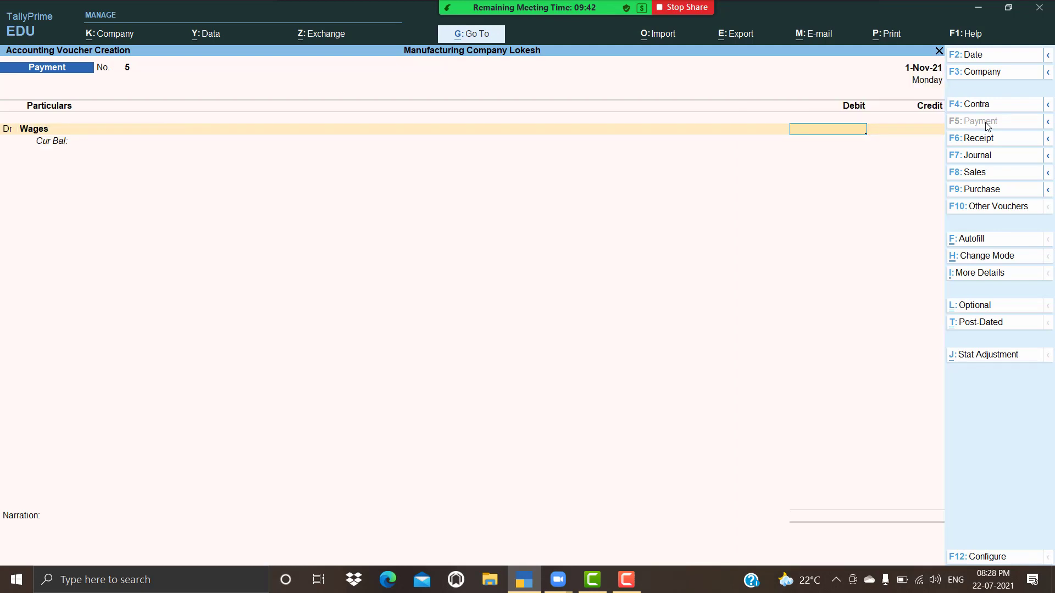
{"action": "type", "text": "30000"}
{"action": "key", "text": "Return"}
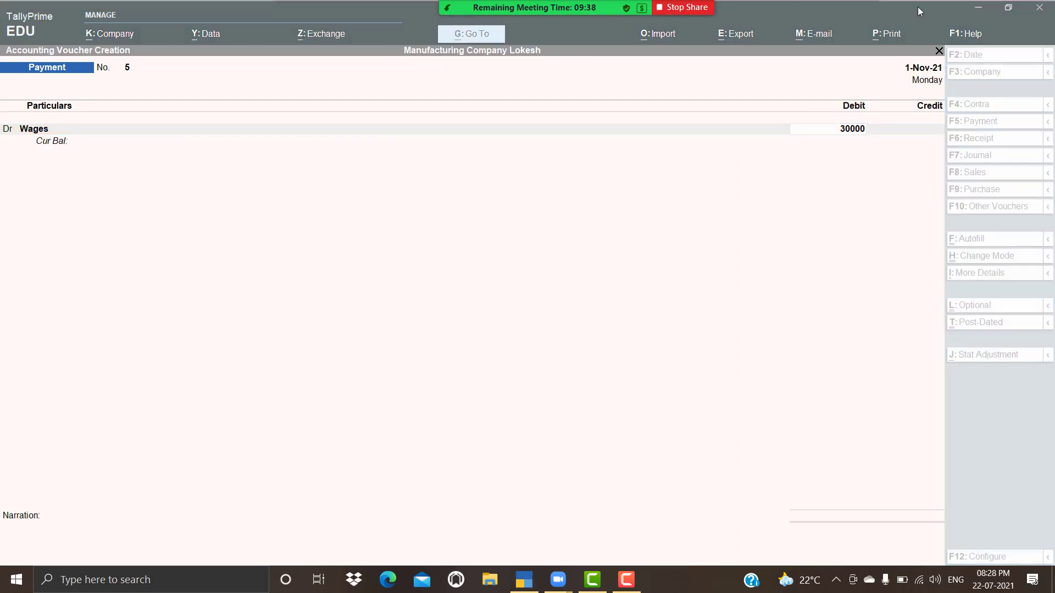
{"action": "left_click", "coordinate": [834, 130]}
{"action": "key", "text": "Return"}
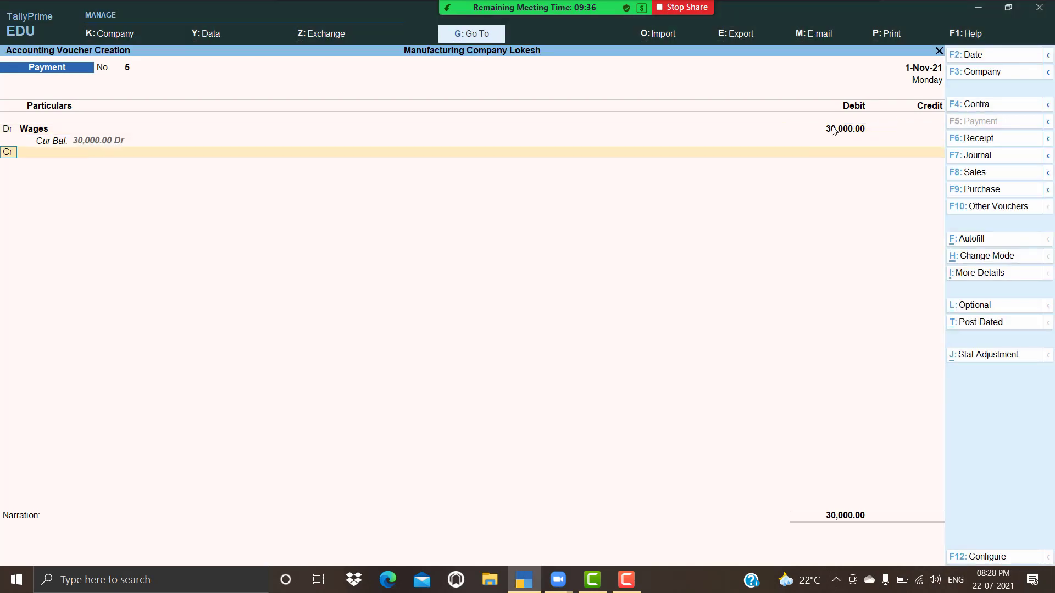
Add a second debit line to the payment voucher for Ultra Tech Computers with 5,28,800.
{"action": "key", "text": "d"}
{"action": "key", "text": "Return"}
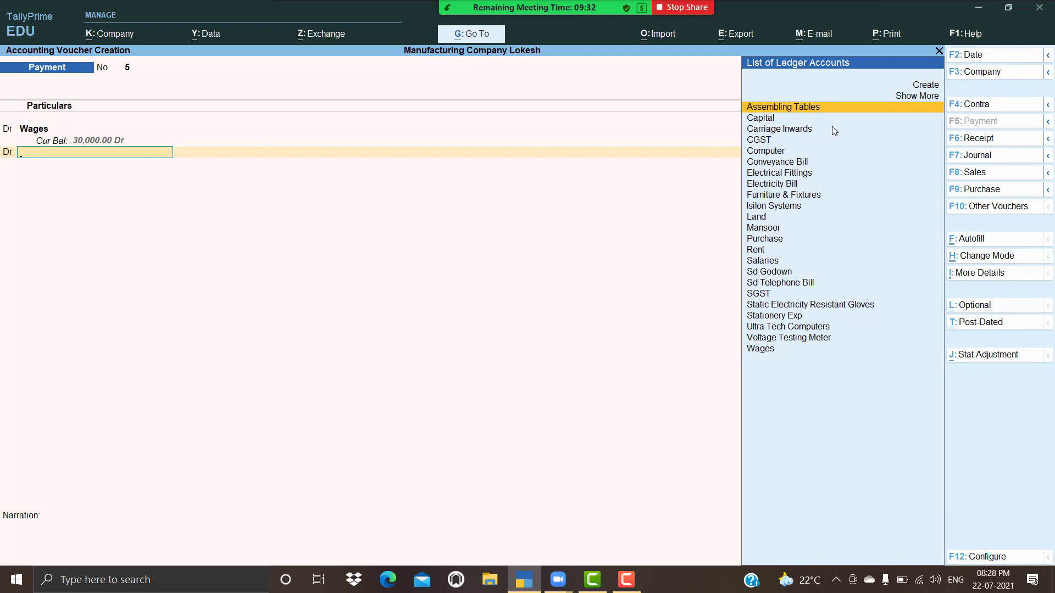
{"action": "type", "text": "u"}
{"action": "key", "text": "Return"}
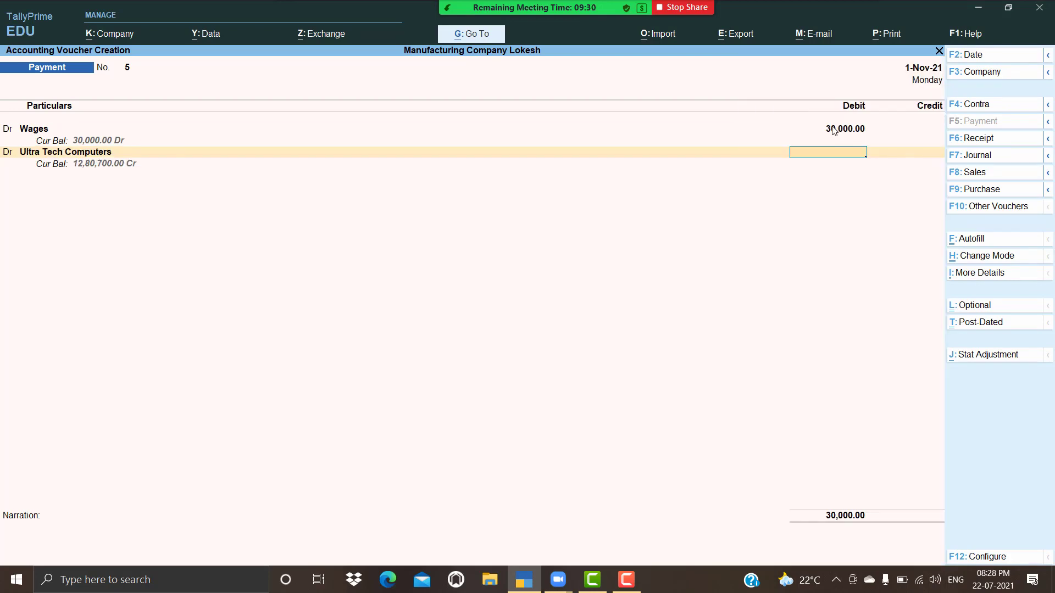
{"action": "type", "text": "25"}
{"action": "key", "text": "BackSpace"}
{"action": "type", "text": "528800"}
{"action": "key", "text": "Return"}
Credit Hdfc Bank with 5,58,800, accept the default cheque allocation and save the payment voucher.
{"action": "type", "text": "h"}
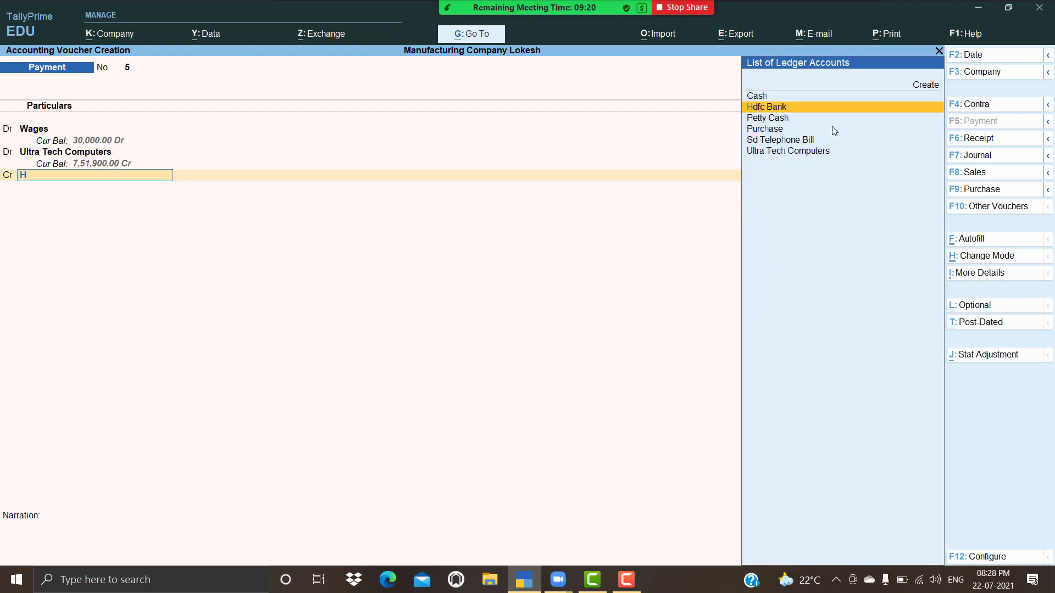
{"action": "key", "text": "Return"}
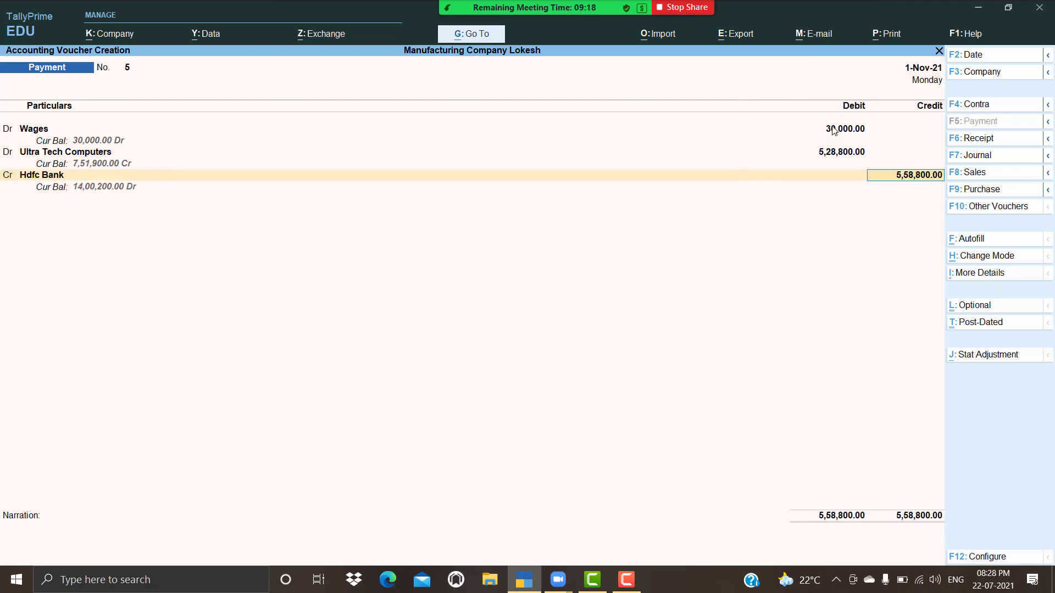
{"action": "key", "text": "Return"}
{"action": "key", "text": "Return"}
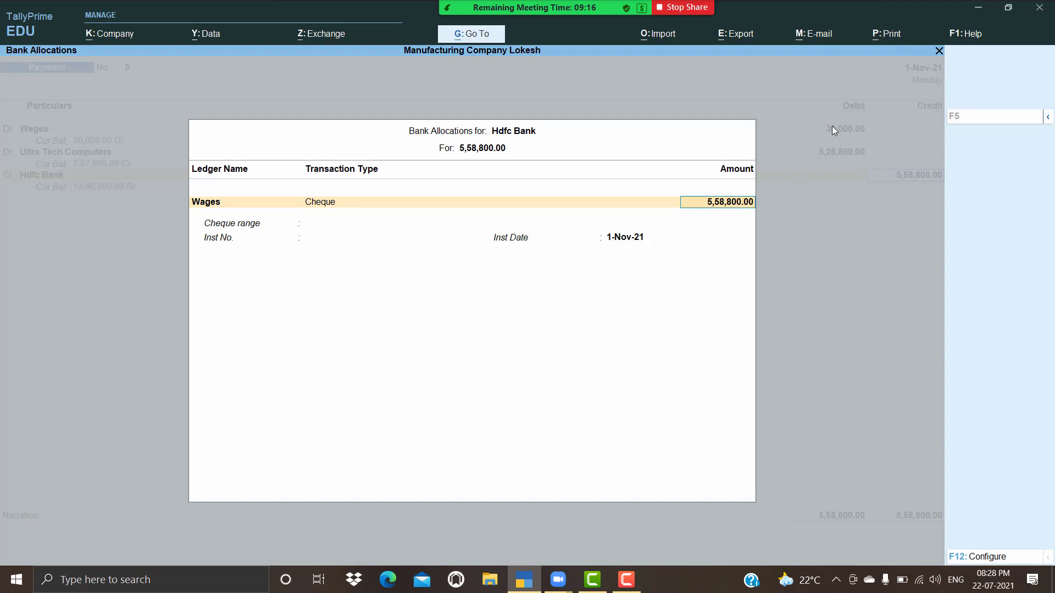
{"action": "key", "text": "Return"}
{"action": "key", "text": "Return"}
{"action": "key", "text": "Return"}
{"action": "key", "text": "Return"}
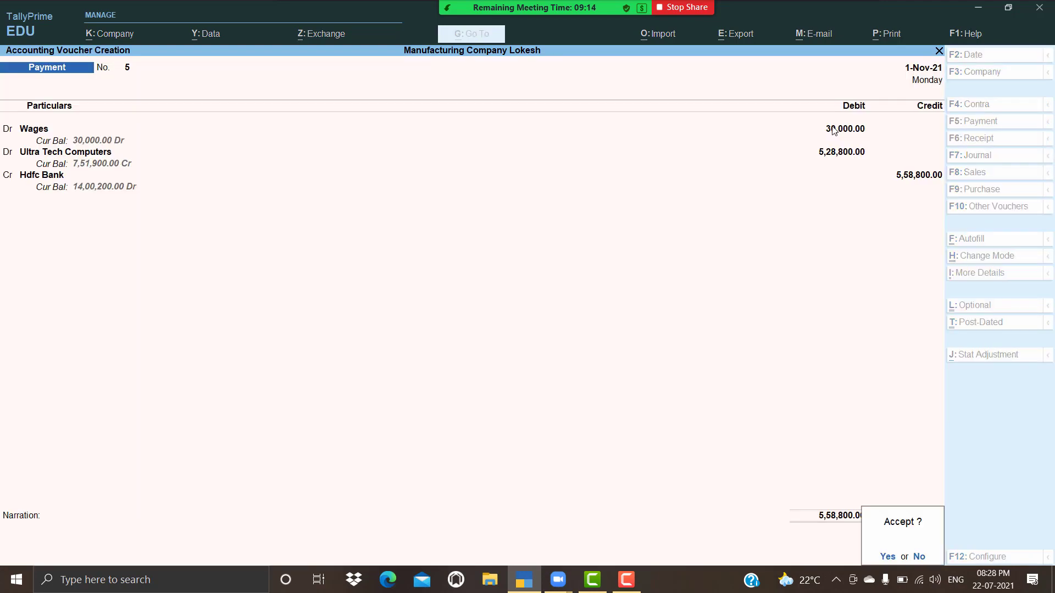
{"action": "key", "text": "Return"}
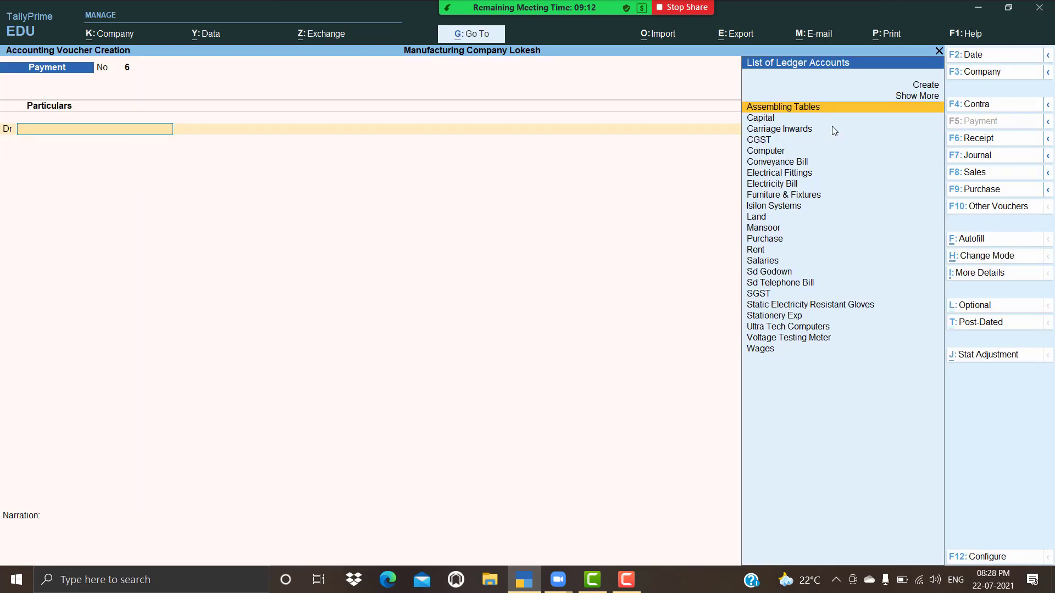
Switch to a new sales voucher and create the party ledger Interflex Corporation under Sundry Debtors.
{"action": "left_click", "coordinate": [976, 173]}
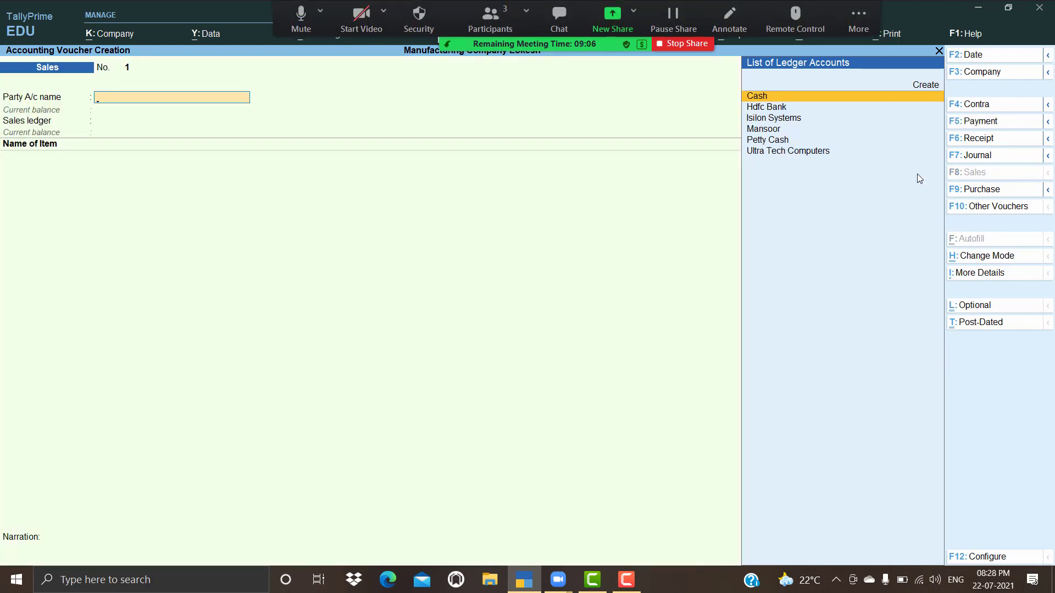
{"action": "key", "text": "alt+c"}
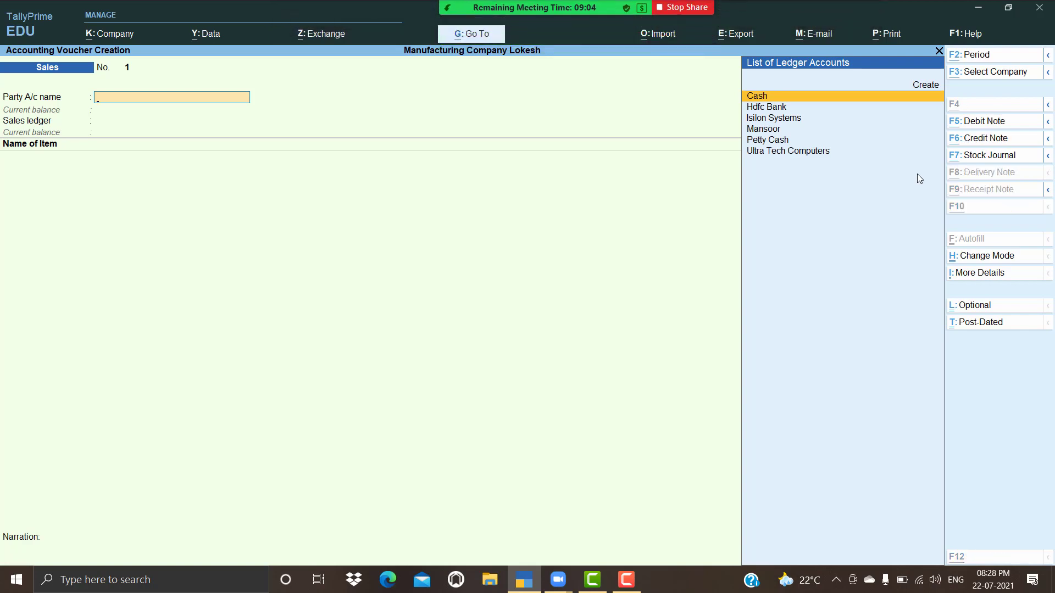
{"action": "type", "text": "Interf"}
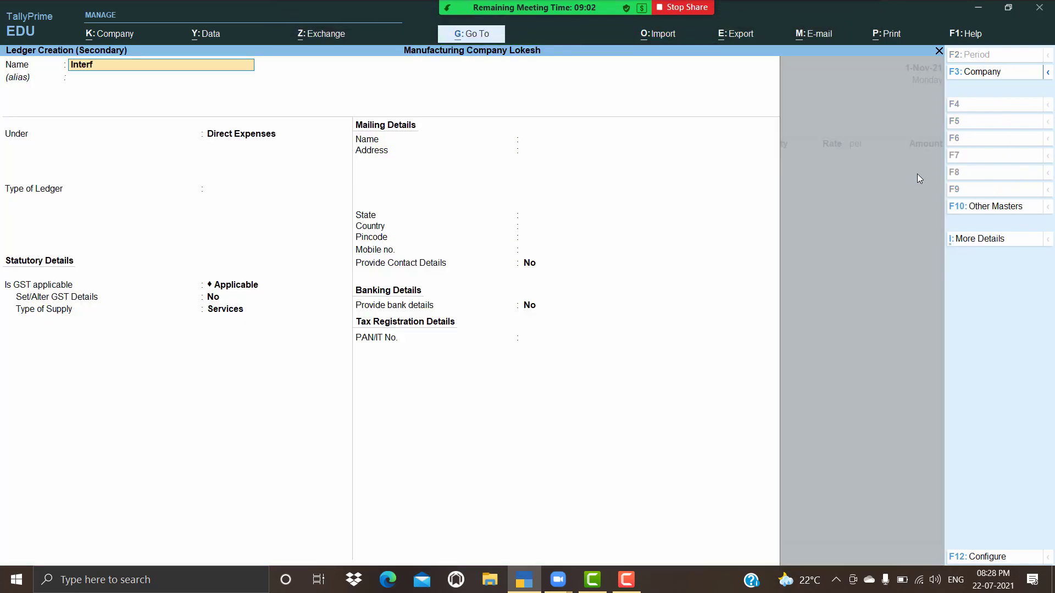
{"action": "type", "text": "lex Corporation"}
{"action": "key", "text": "Return"}
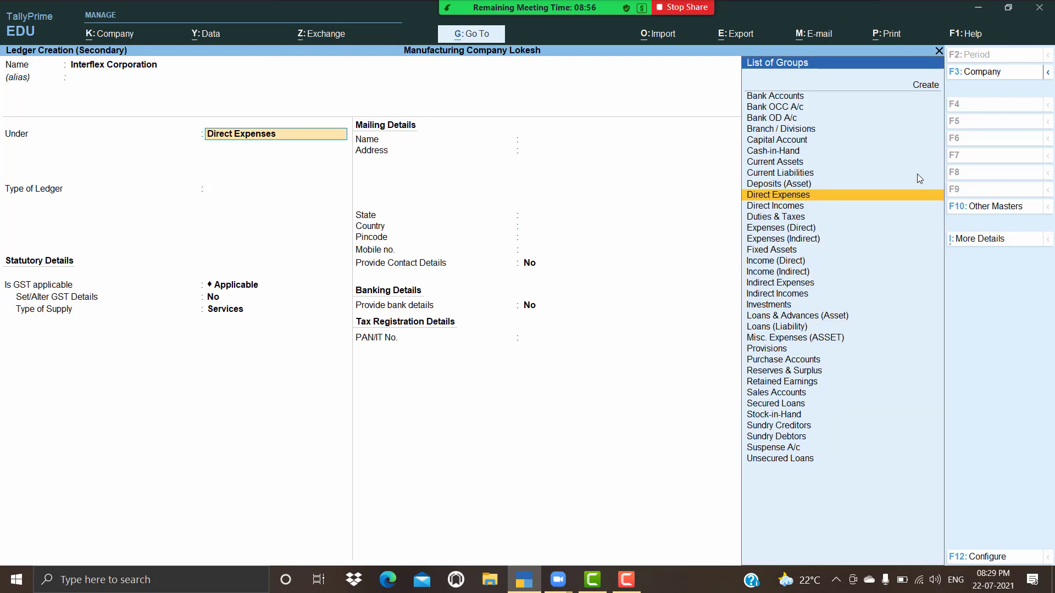
{"action": "type", "text": "Sun"}
{"action": "key", "text": "Down"}
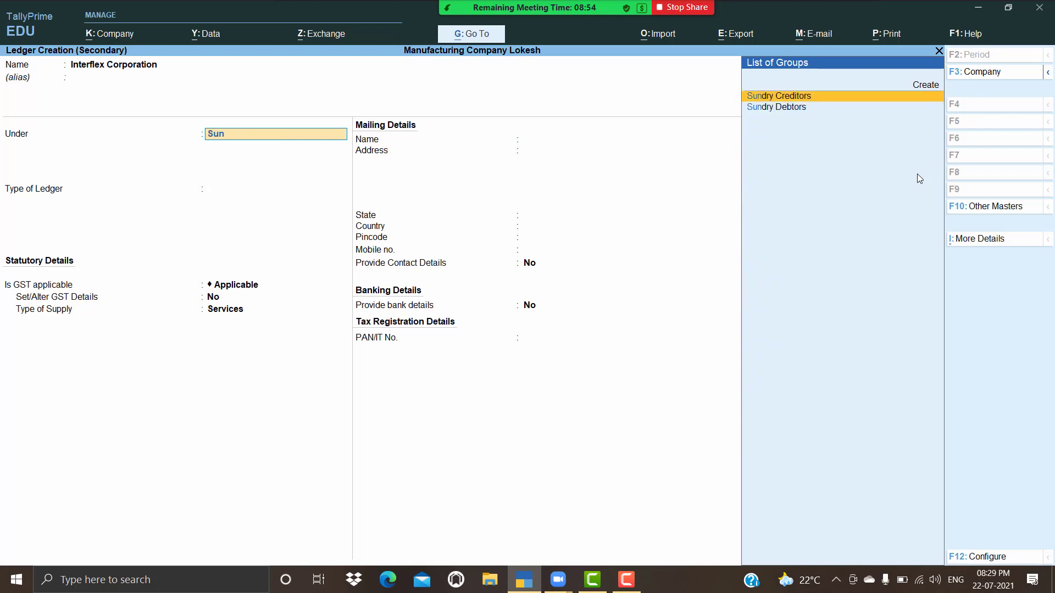
{"action": "key", "text": "Down"}
{"action": "key", "text": "Return"}
Keep the default mailing and Regular registration details, enter 37 as the GSTIN/UIN and save the party ledger.
{"action": "key", "text": "Return"}
{"action": "key", "text": "Return"}
{"action": "key", "text": "Return"}
{"action": "key", "text": "Return"}
{"action": "key", "text": "Return"}
{"action": "key", "text": "Return"}
{"action": "key", "text": "Return"}
{"action": "key", "text": "Return"}
{"action": "key", "text": "Return"}
{"action": "key", "text": "Return"}
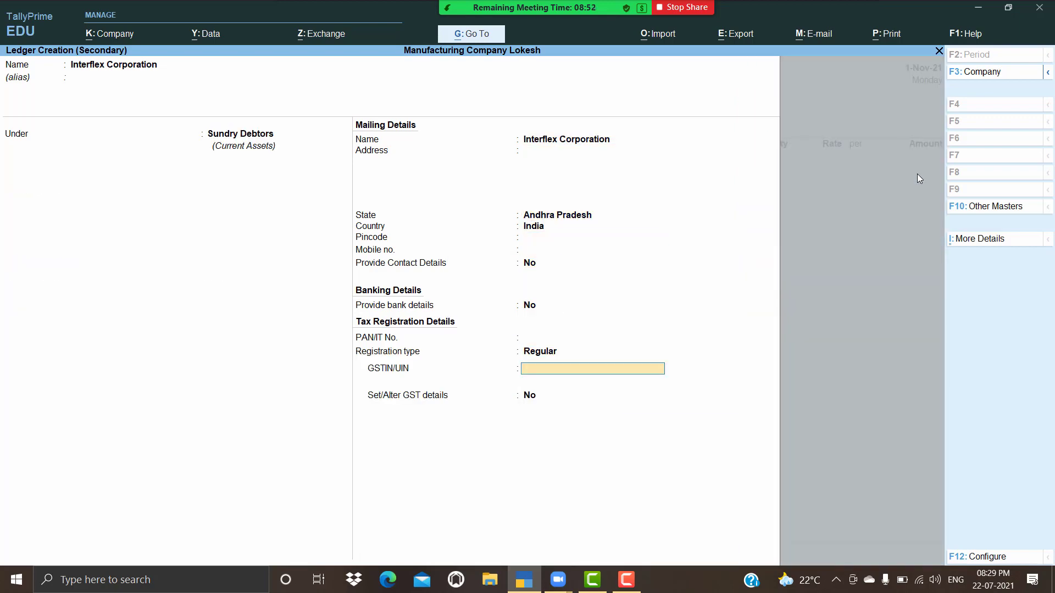
{"action": "type", "text": "37"}
{"action": "key", "text": "Return"}
{"action": "key", "text": "Return"}
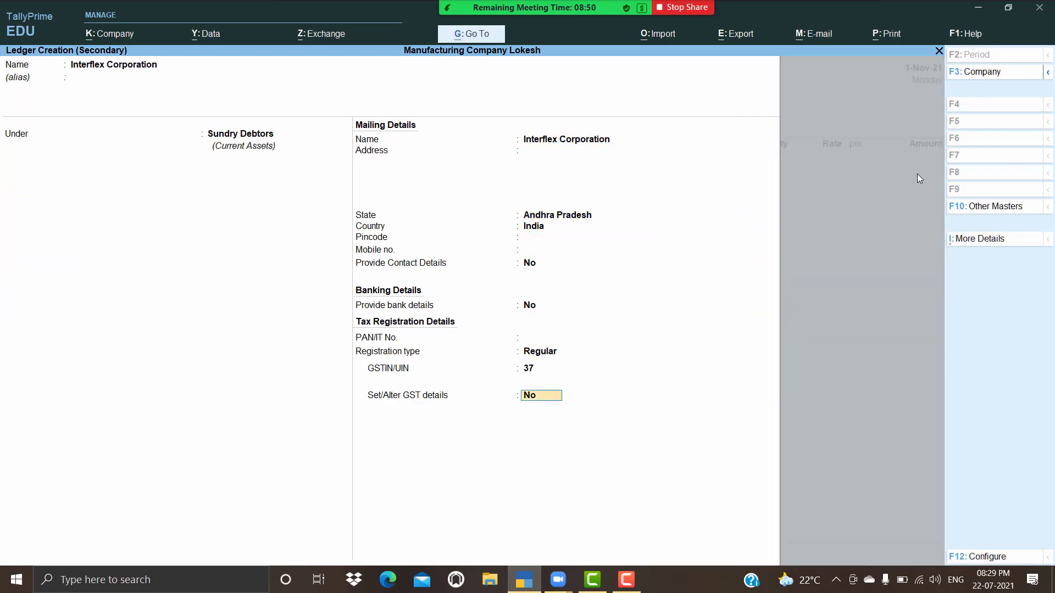
{"action": "key", "text": "Return"}
{"action": "key", "text": "Return"}
Accept the default dispatch and party details of Interflex Corporation, with Andhra Pradesh as the place of supply.
{"action": "key", "text": "Return"}
{"action": "key", "text": "Return"}
{"action": "key", "text": "Return"}
{"action": "key", "text": "Return"}
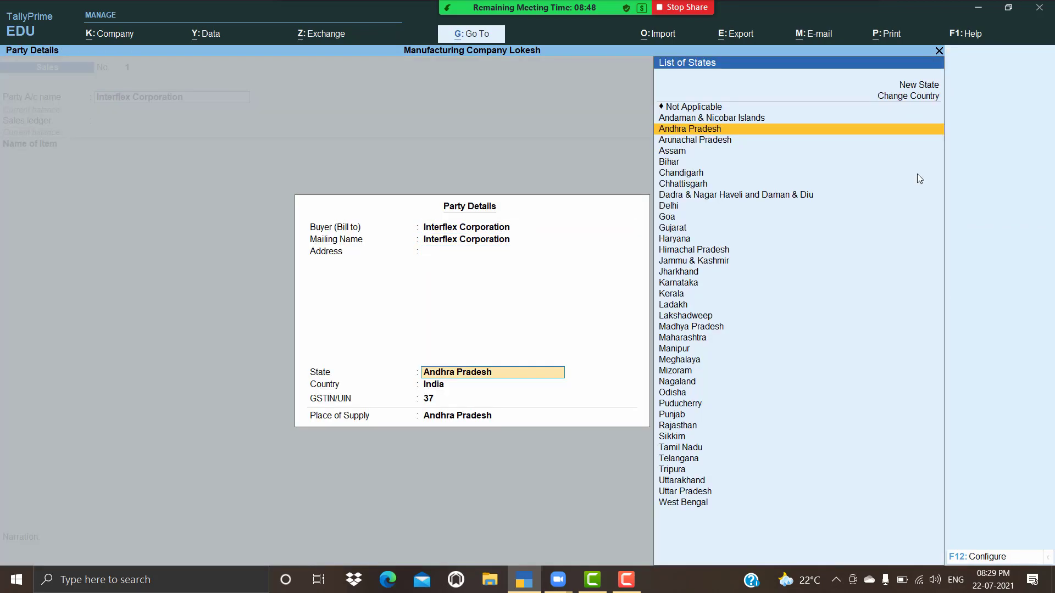
{"action": "key", "text": "Return"}
{"action": "key", "text": "Return"}
{"action": "key", "text": "Return"}
{"action": "key", "text": "Return"}
Create a Sales ledger under Sales Accounts with the Goods supply type and use it as the voucher's sales ledger.
{"action": "key", "text": "Return"}
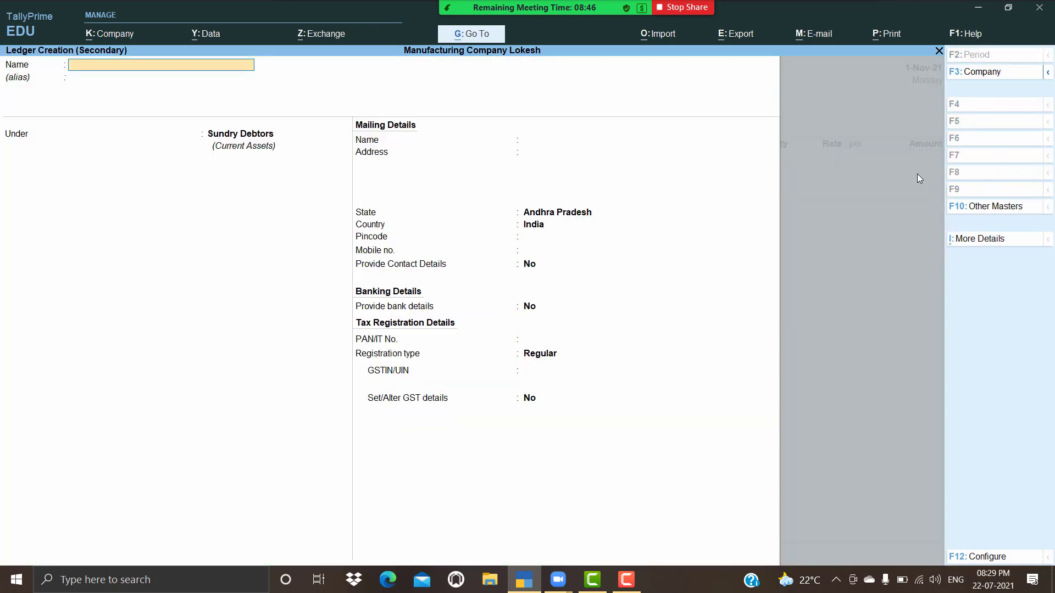
{"action": "type", "text": "Sales"}
{"action": "key", "text": "Return"}
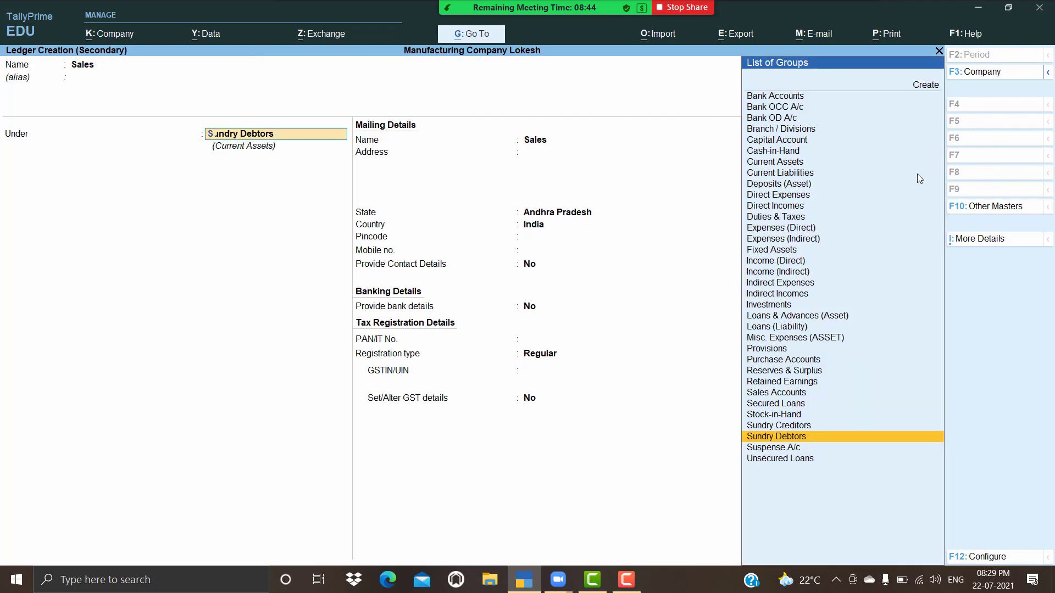
{"action": "key", "text": "Up"}
{"action": "key", "text": "Up"}
{"action": "key", "text": "Up"}
{"action": "key", "text": "Up"}
{"action": "key", "text": "Return"}
{"action": "key", "text": "Return"}
{"action": "key", "text": "Return"}
{"action": "key", "text": "Return"}
{"action": "key", "text": "Up"}
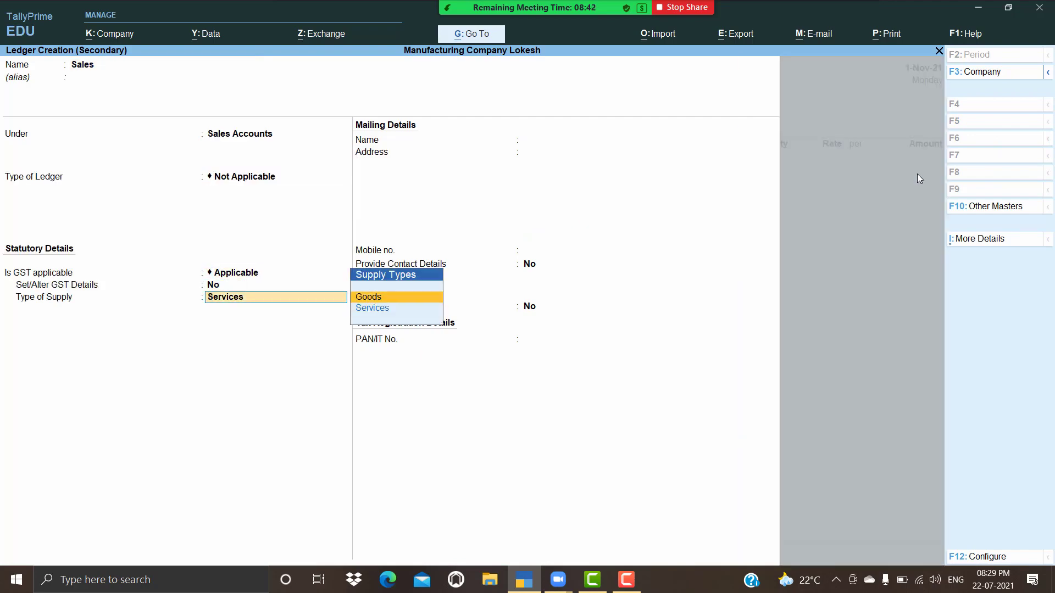
{"action": "key", "text": "Return"}
{"action": "key", "text": "ctrl+a"}
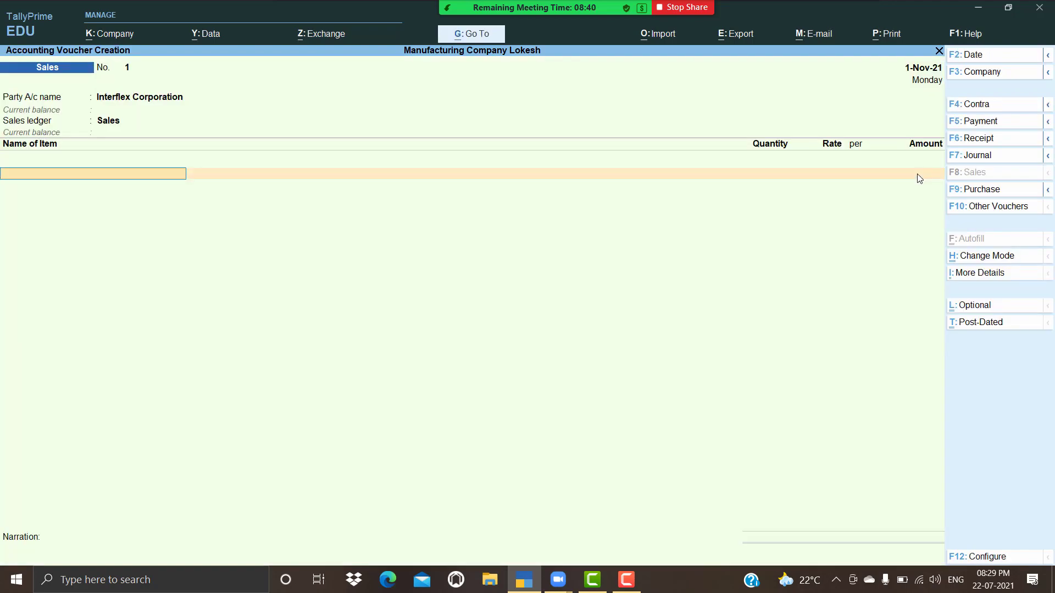
Add 10 nos of Computer P4 at a rate of 24,500 to the sales voucher.
{"action": "type", "text": "C"}
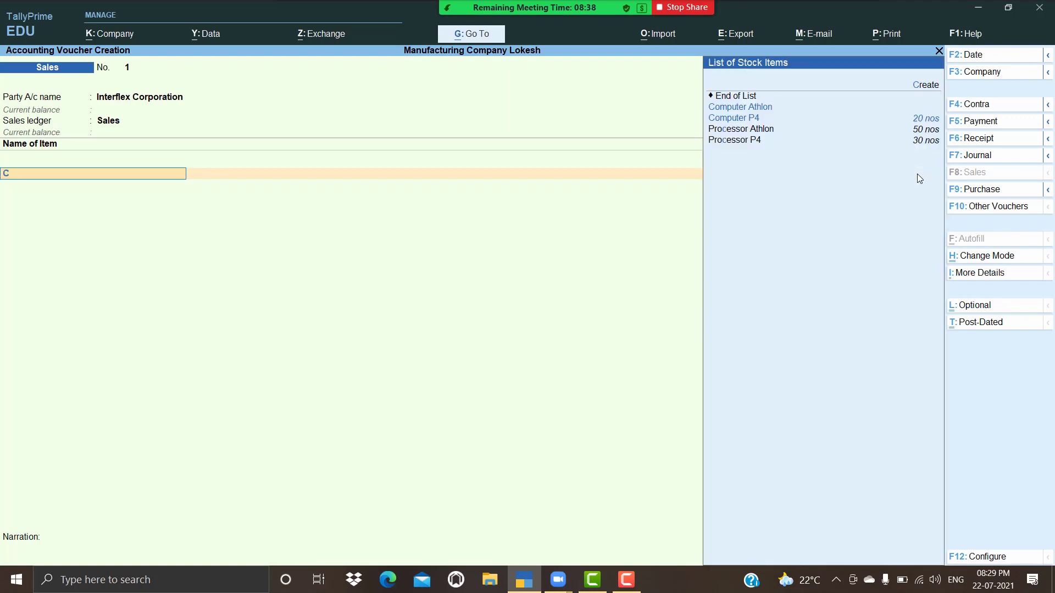
{"action": "key", "text": "Down"}
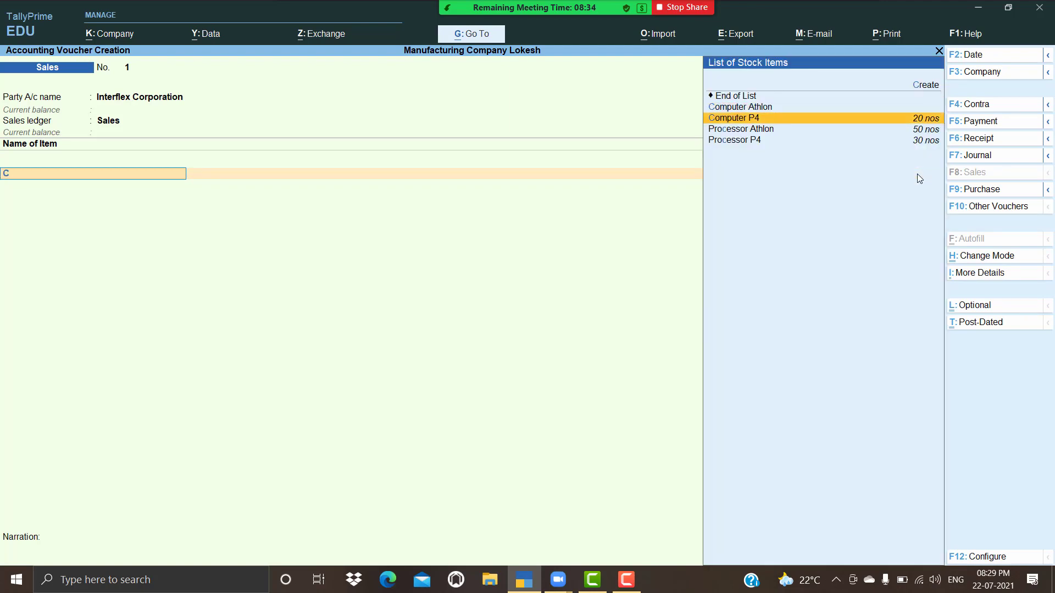
{"action": "key", "text": "Return"}
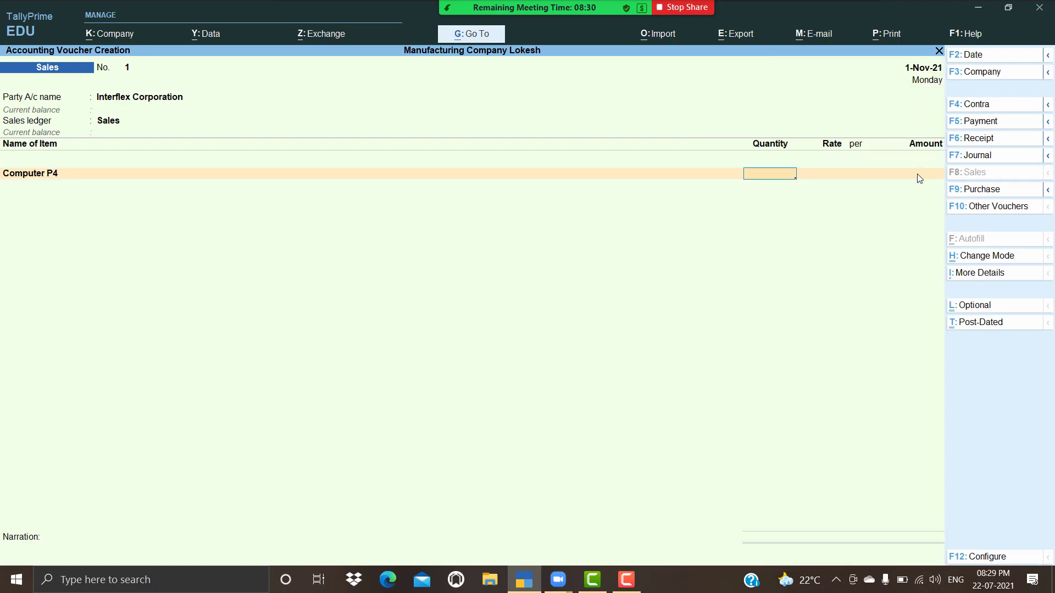
{"action": "type", "text": "10"}
{"action": "key", "text": "Return"}
{"action": "key", "text": "Return"}
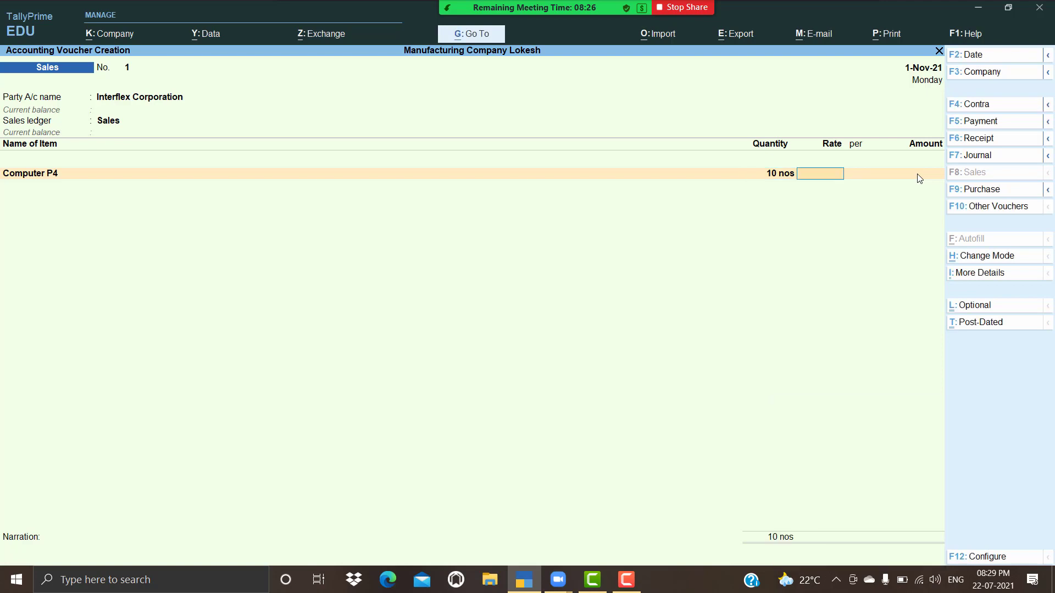
{"action": "type", "text": "24,500"}
{"action": "key", "text": "Return"}
{"action": "key", "text": "Return"}
{"action": "key", "text": "Return"}
{"action": "key", "text": "Return"}
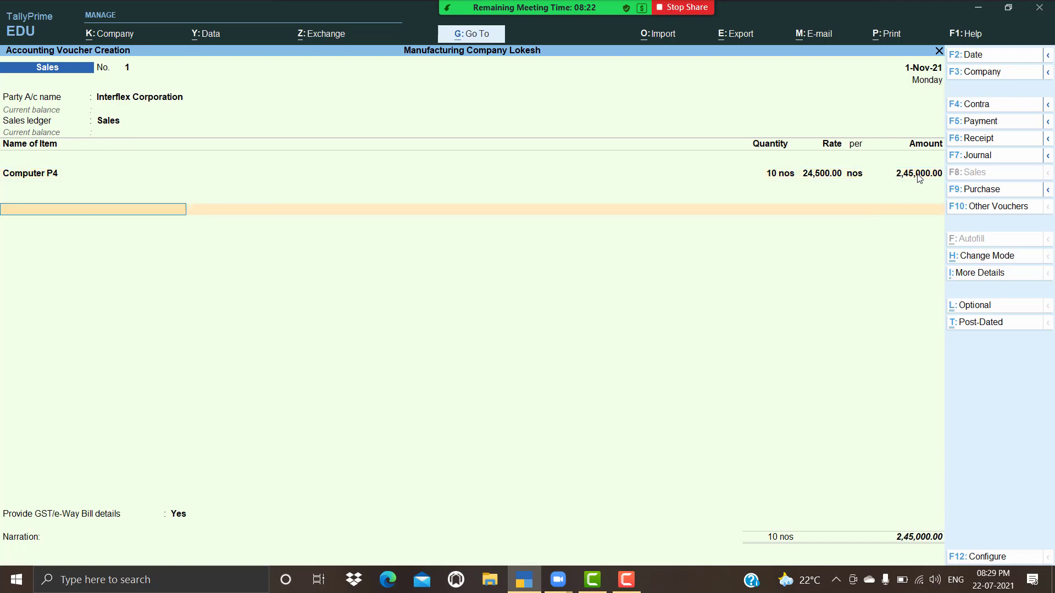
Add the CGST and SGST ledgers below the Computer P4 item in the sales voucher.
{"action": "type", "text": "cg"}
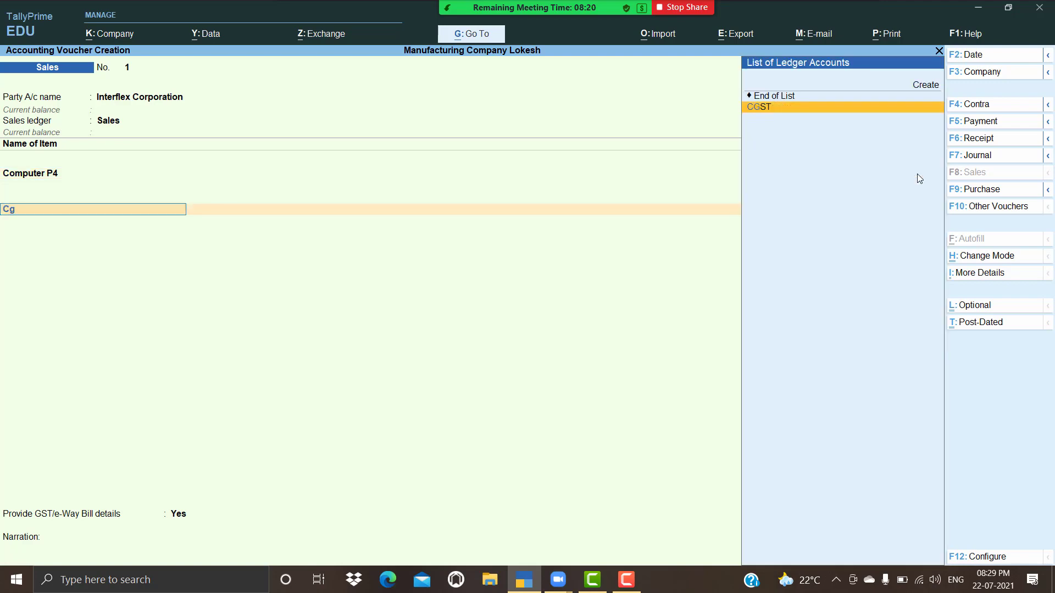
{"action": "key", "text": "Return"}
{"action": "key", "text": "Return"}
{"action": "type", "text": "sg"}
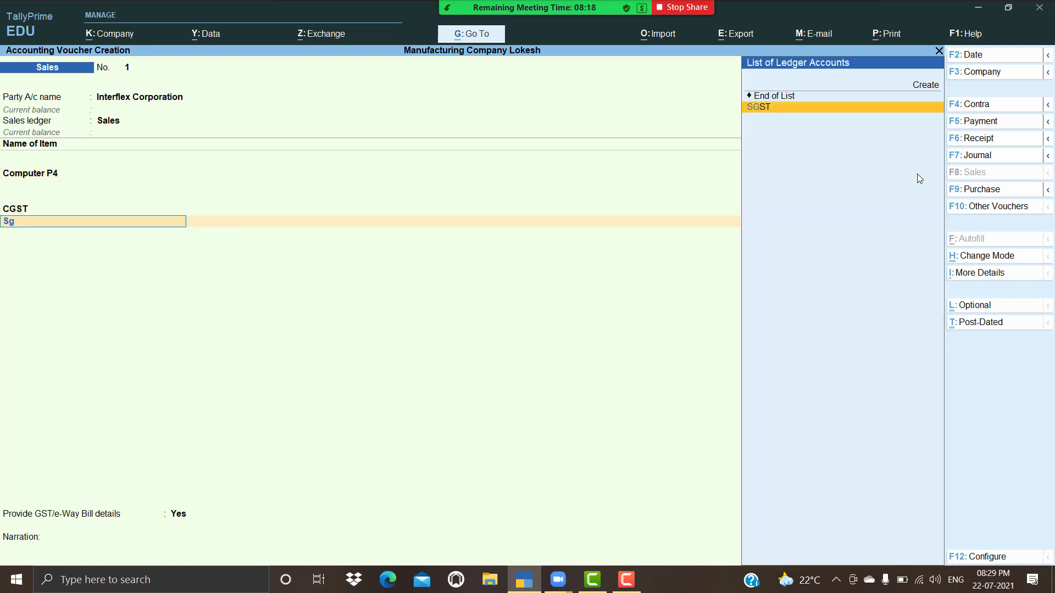
{"action": "key", "text": "Return"}
{"action": "key", "text": "Return"}
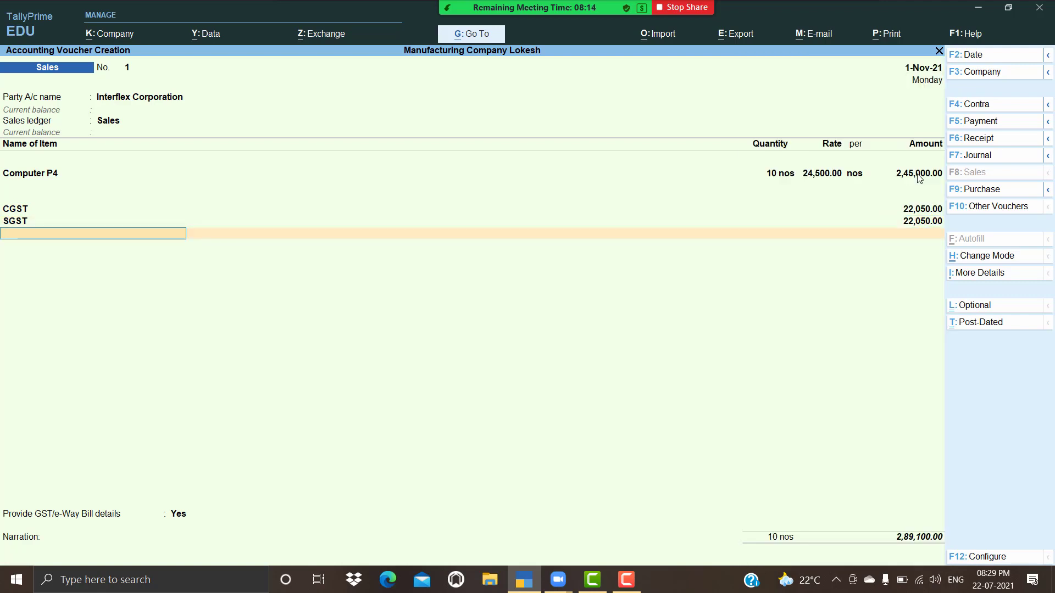
End the tax list, set Provide GST/e-Way Bill details to No, leave the narration blank and save the sales voucher.
{"action": "key", "text": "Return"}
{"action": "type", "text": "n"}
{"action": "key", "text": "Return"}
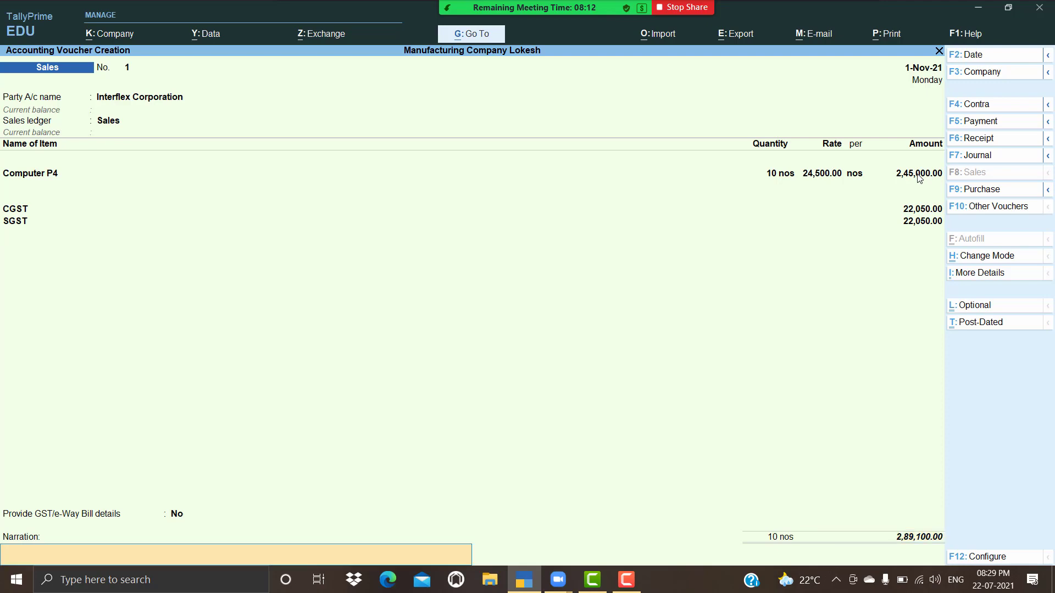
{"action": "key", "text": "Return"}
{"action": "key", "text": "Return"}
{"action": "key", "text": "Return"}
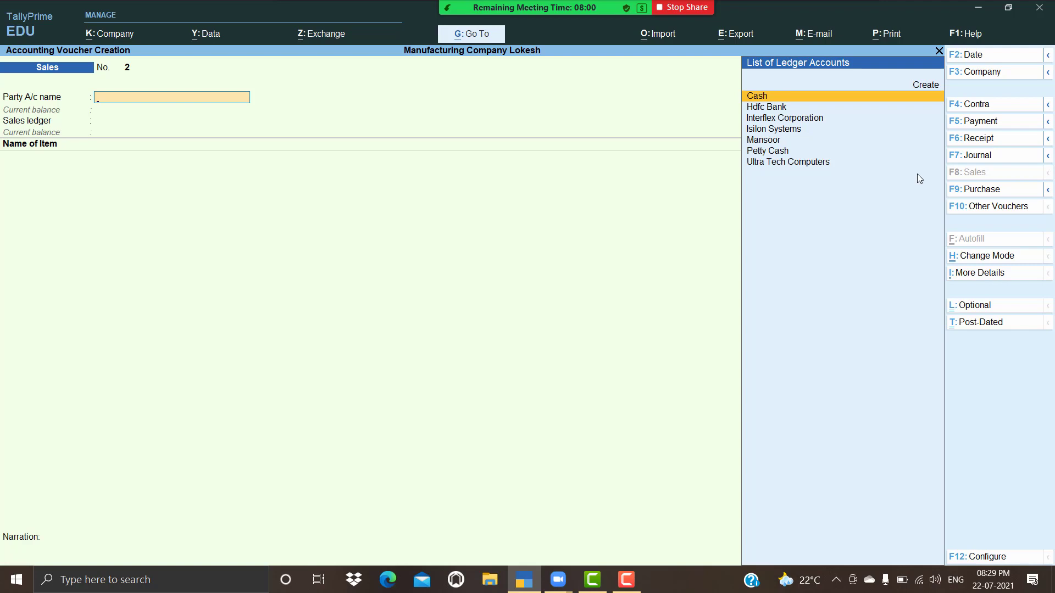
Leave voucher entry and open the Profit & Loss A/c report in its detailed view.
{"action": "key", "text": "Escape"}
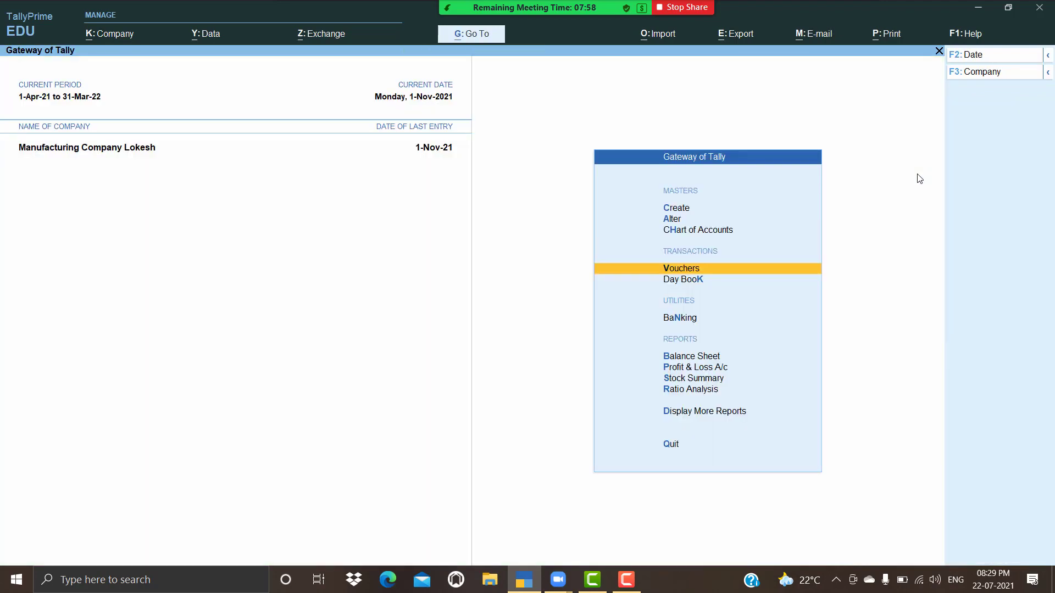
{"action": "key", "text": "Down"}
{"action": "key", "text": "Down"}
{"action": "key", "text": "Down"}
{"action": "key", "text": "Down"}
{"action": "key", "text": "Return"}
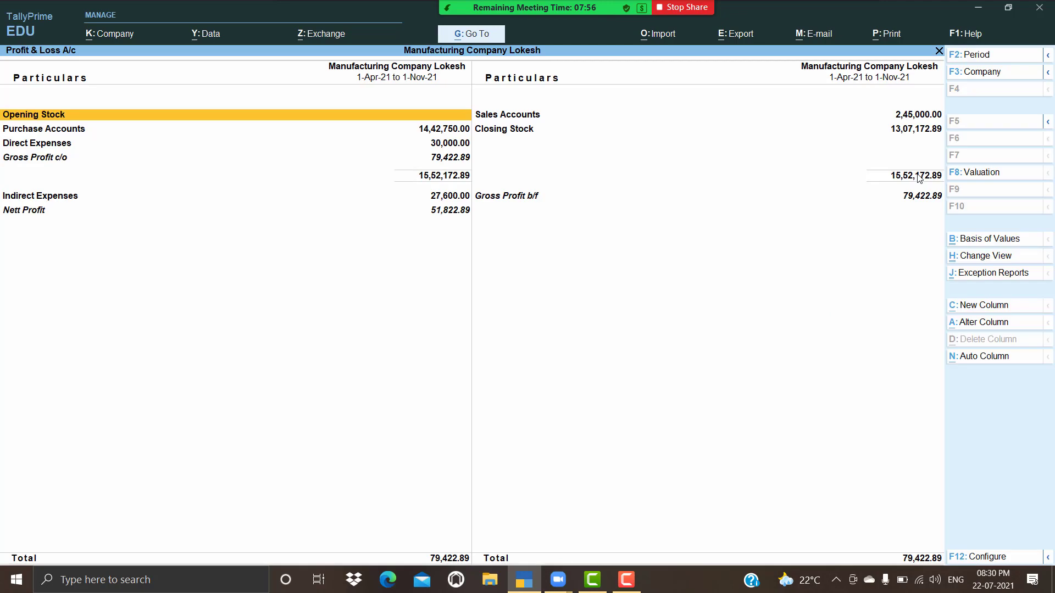
{"action": "key", "text": "alt+F5"}
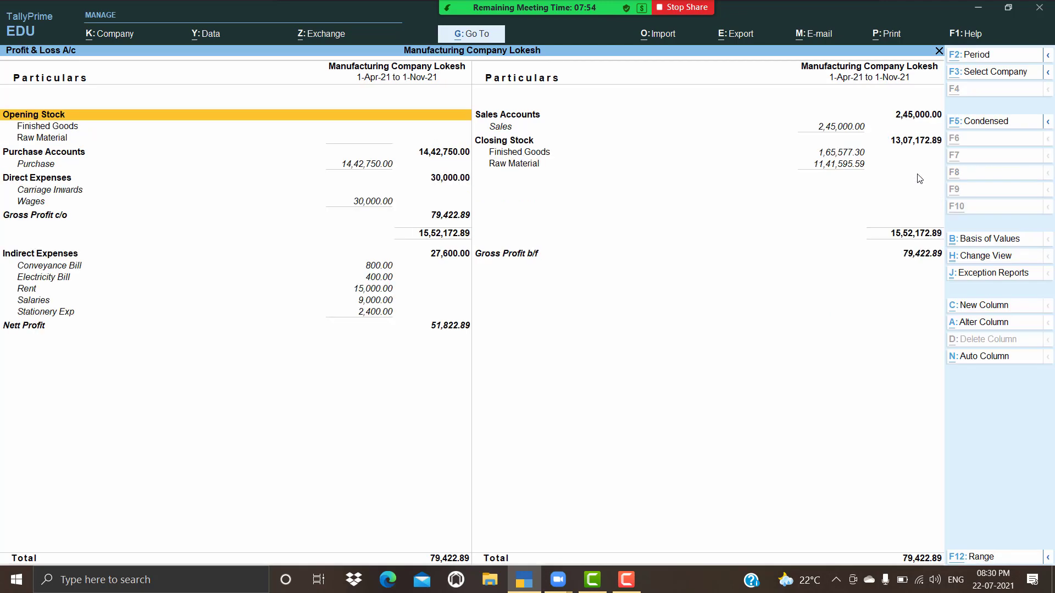
Examine the Profit & Loss A/c line by line from Opening Stock down to Nett Profit and close the report.
{"action": "key", "text": "Down"}
{"action": "key", "text": "Down"}
{"action": "key", "text": "Down"}
{"action": "key", "text": "Down"}
{"action": "key", "text": "Down"}
{"action": "key", "text": "Down"}
{"action": "key", "text": "Down"}
{"action": "key", "text": "Down"}
{"action": "key", "text": "Down"}
{"action": "key", "text": "Down"}
{"action": "key", "text": "Down"}
{"action": "key", "text": "Down"}
{"action": "key", "text": "Down"}
{"action": "key", "text": "Down"}
{"action": "key", "text": "Down"}
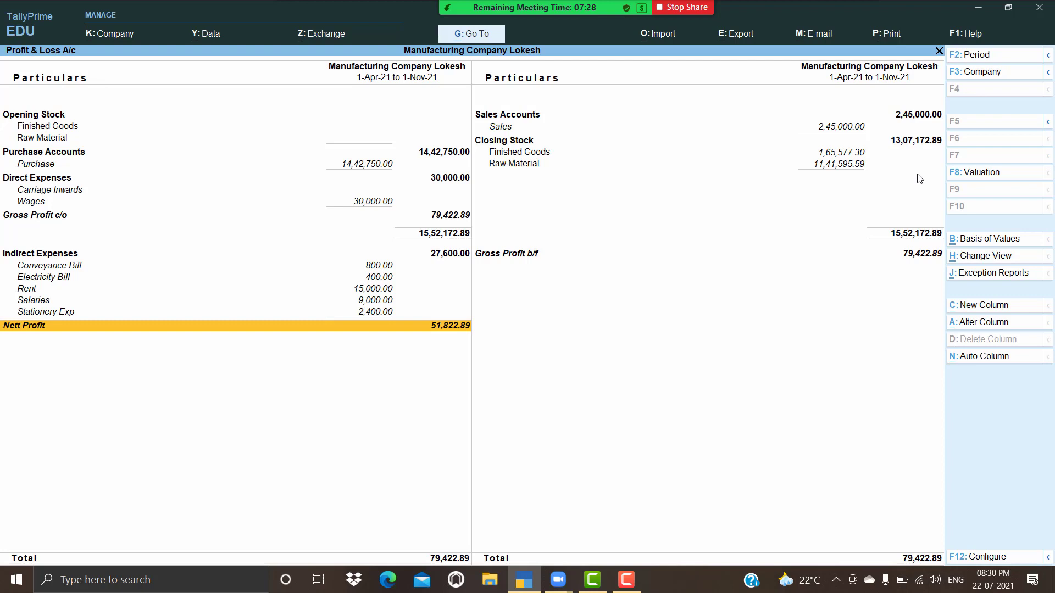
{"action": "key", "text": "Escape"}
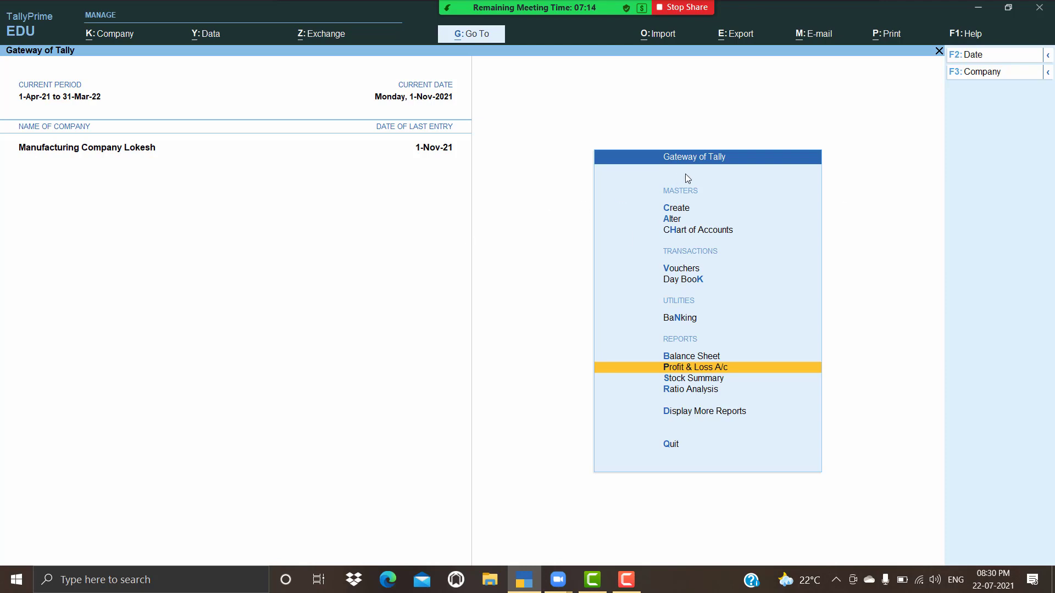
Return to voucher entry and start a new voucher of the Manufacturing type.
{"action": "key", "text": "Up"}
{"action": "key", "text": "Up"}
{"action": "key", "text": "Up"}
{"action": "key", "text": "Up"}
{"action": "key", "text": "Return"}
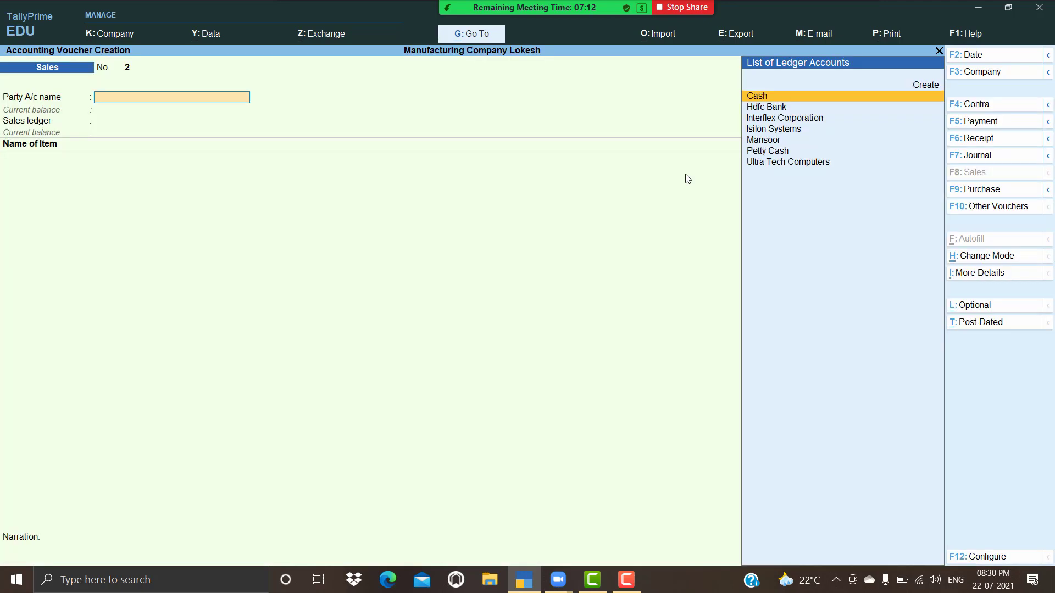
{"action": "left_click", "coordinate": [986, 211]}
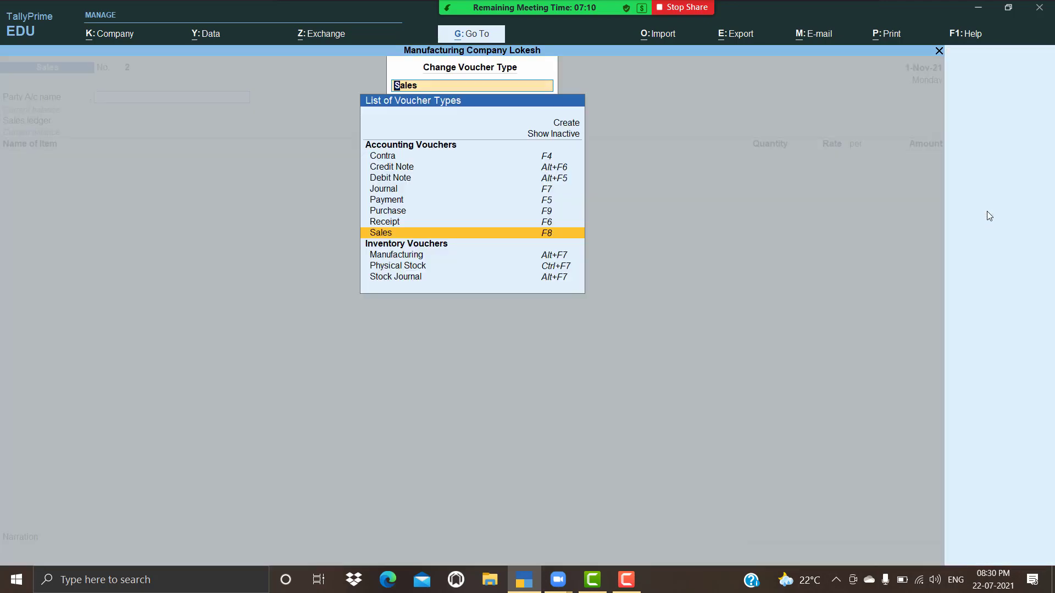
{"action": "key", "text": "Down"}
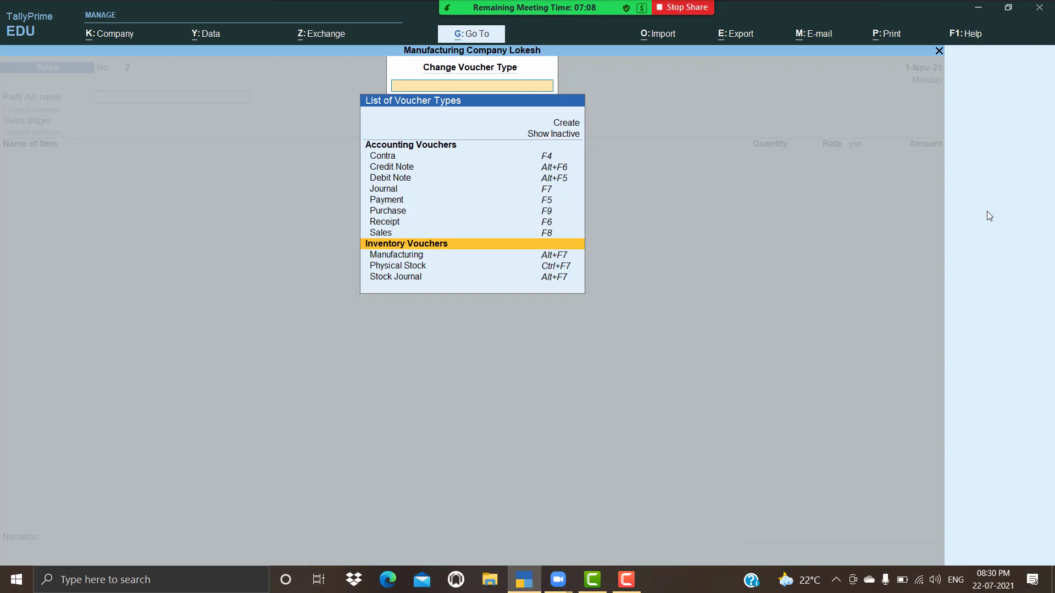
{"action": "key", "text": "Down"}
{"action": "key", "text": "Return"}
Choose Computer Athlon as the product with its Computer Athlon BOM and set the quantity to 10 nos.
{"action": "type", "text": "C"}
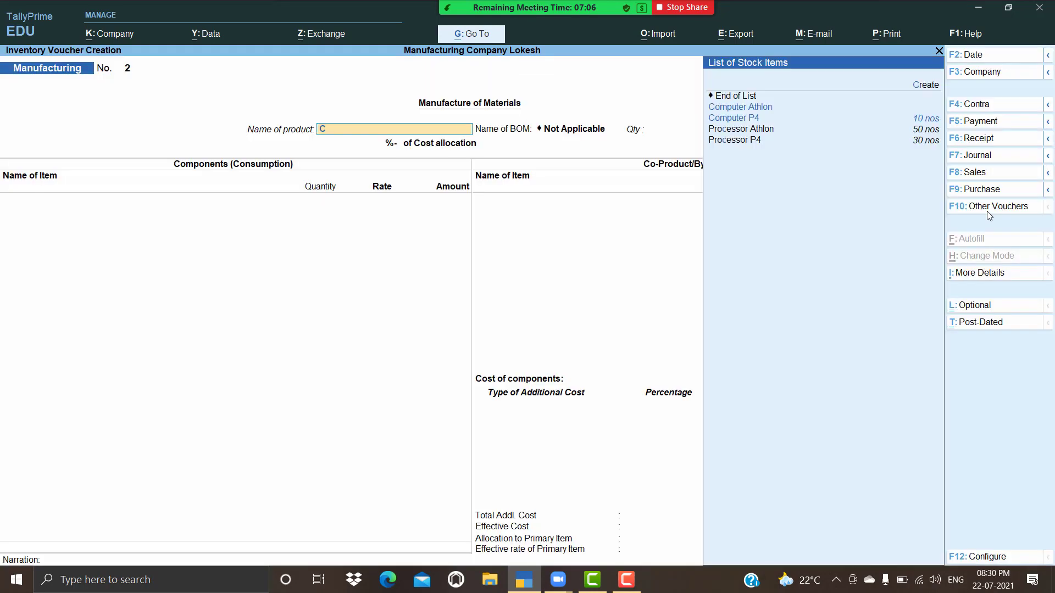
{"action": "key", "text": "Down"}
{"action": "key", "text": "Return"}
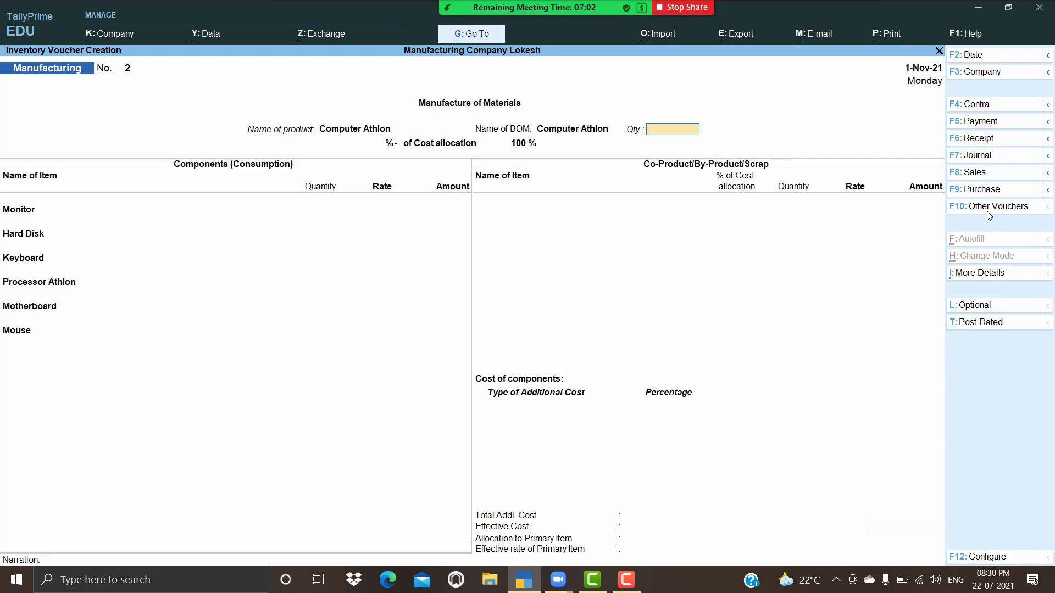
{"action": "type", "text": "10"}
{"action": "key", "text": "Return"}
{"action": "key", "text": "Return"}
{"action": "key", "text": "Return"}
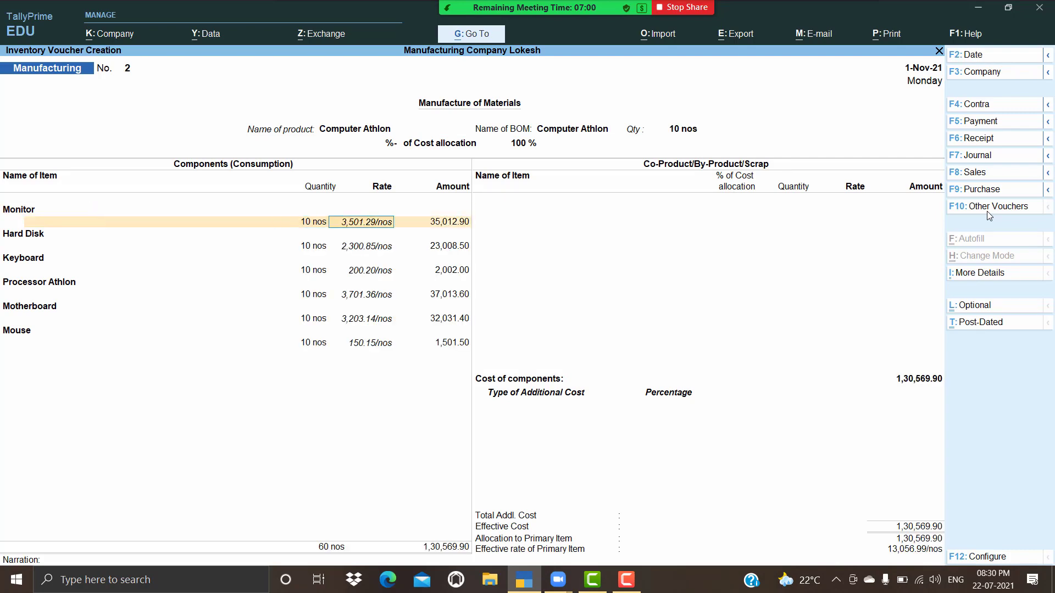
Accept the default quantities and rates of all BOM components from Monitor to Mouse.
{"action": "key", "text": "Return"}
{"action": "key", "text": "Return"}
{"action": "key", "text": "Return"}
{"action": "key", "text": "Return"}
{"action": "key", "text": "Return"}
{"action": "key", "text": "Return"}
{"action": "key", "text": "Return"}
{"action": "key", "text": "Return"}
{"action": "key", "text": "Return"}
{"action": "key", "text": "Return"}
{"action": "key", "text": "Return"}
{"action": "key", "text": "Return"}
{"action": "key", "text": "Return"}
{"action": "key", "text": "Return"}
{"action": "key", "text": "Return"}
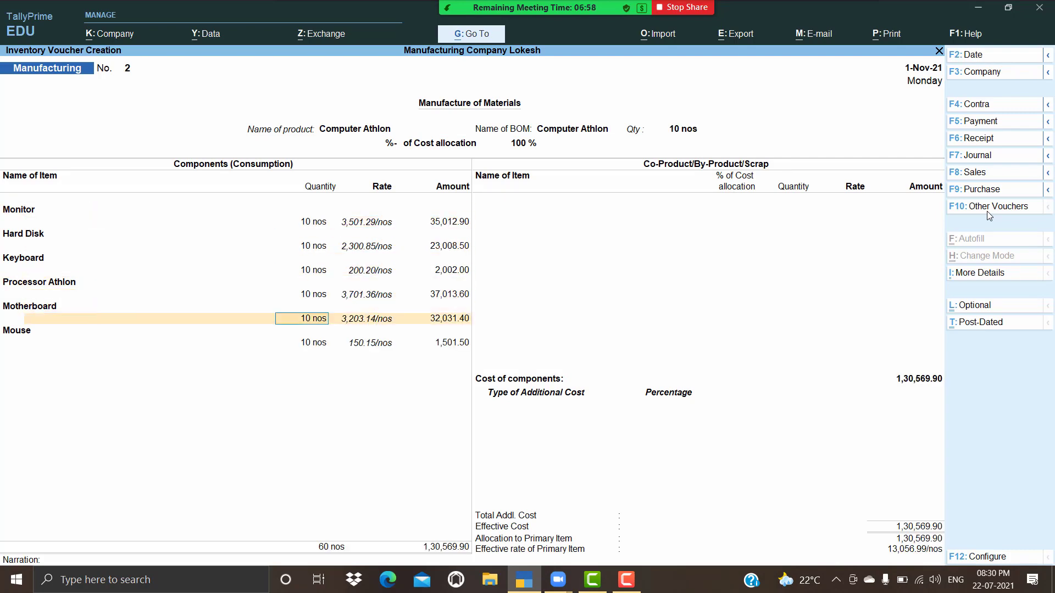
{"action": "key", "text": "Return"}
{"action": "key", "text": "Return"}
{"action": "key", "text": "Return"}
{"action": "key", "text": "Return"}
{"action": "key", "text": "Return"}
{"action": "key", "text": "Return"}
{"action": "key", "text": "Return"}
{"action": "key", "text": "Return"}
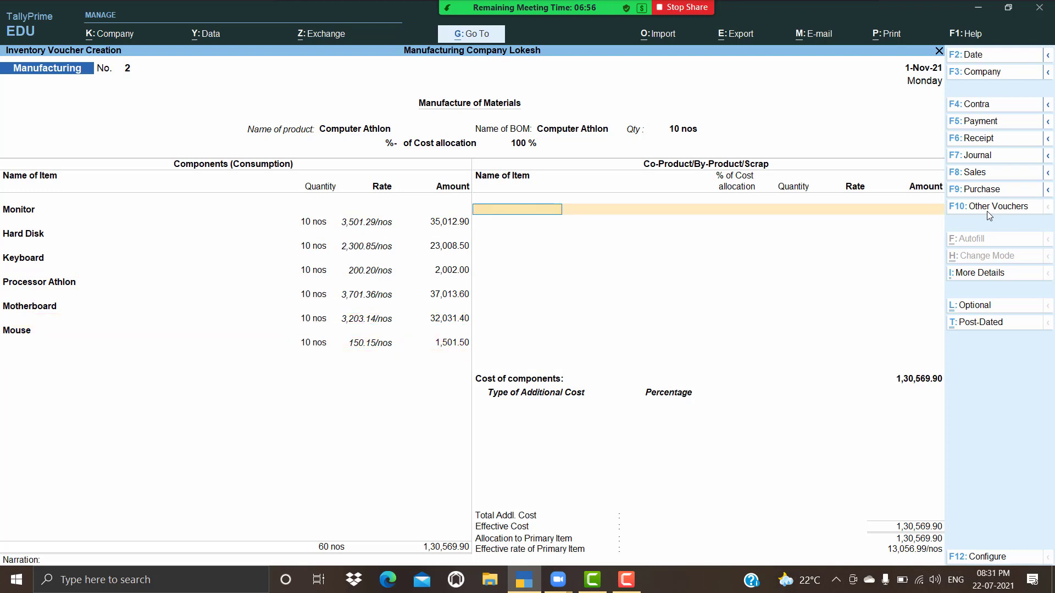
Skip co-products, add Wages of 15,000 as additional cost and save the manufacturing voucher without a narration.
{"action": "key", "text": "Return"}
{"action": "type", "text": "w"}
{"action": "key", "text": "Return"}
{"action": "key", "text": "Return"}
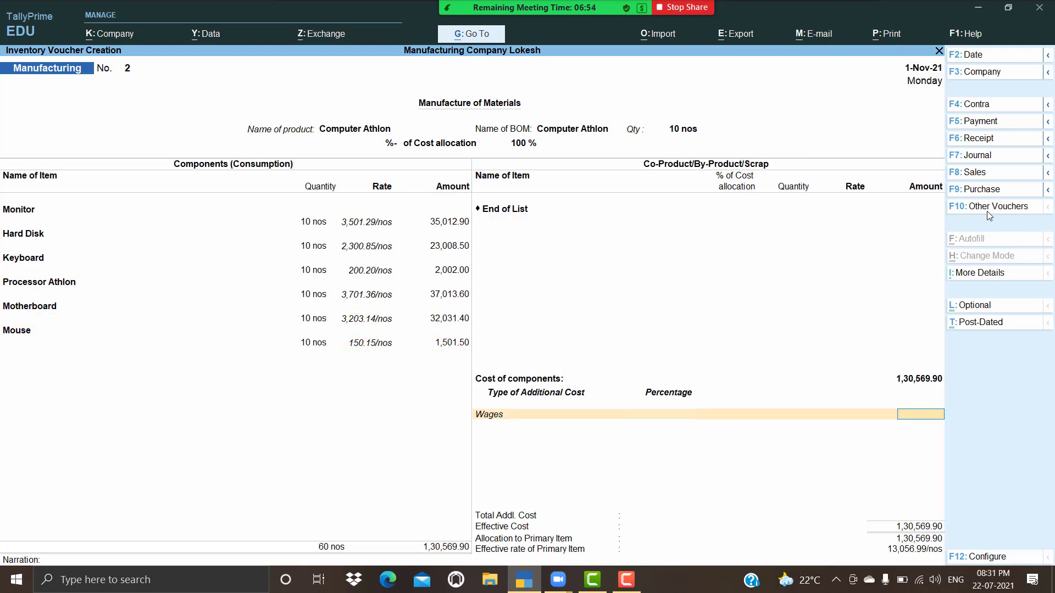
{"action": "type", "text": "15000"}
{"action": "key", "text": "Return"}
{"action": "key", "text": "Return"}
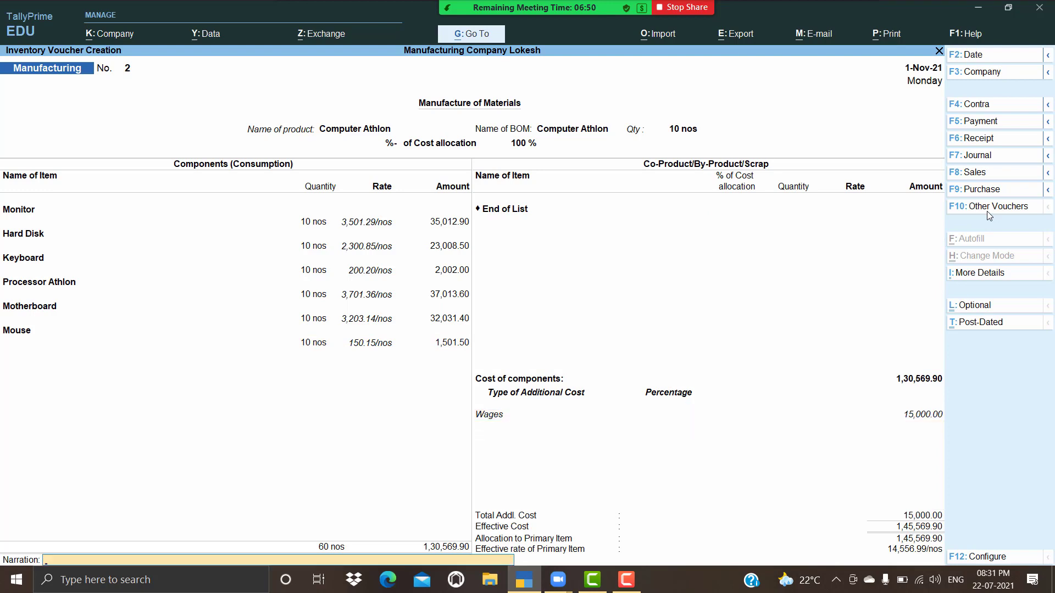
{"action": "key", "text": "Return"}
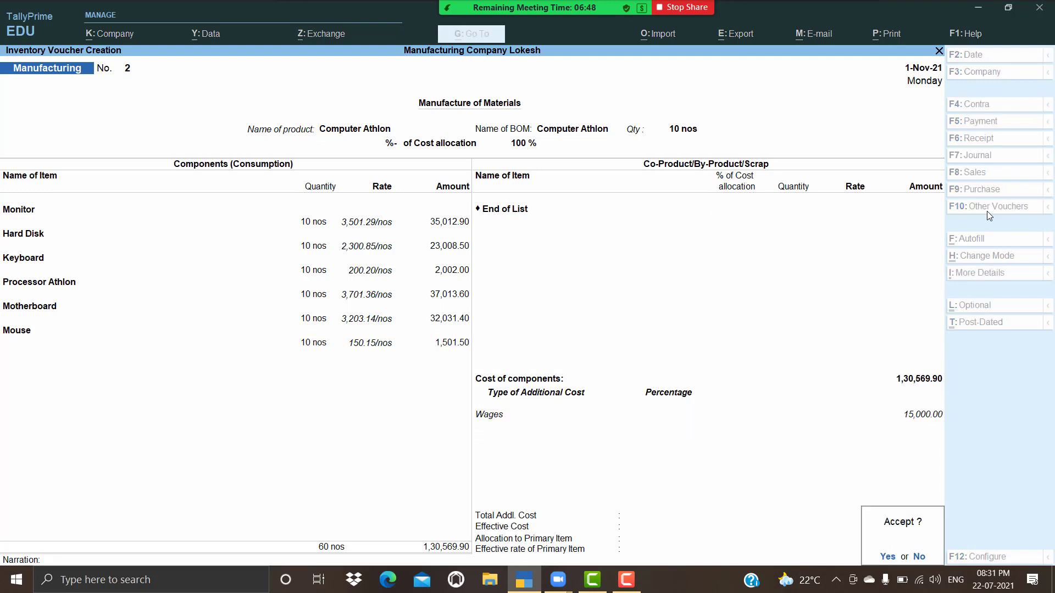
{"action": "key", "text": "Return"}
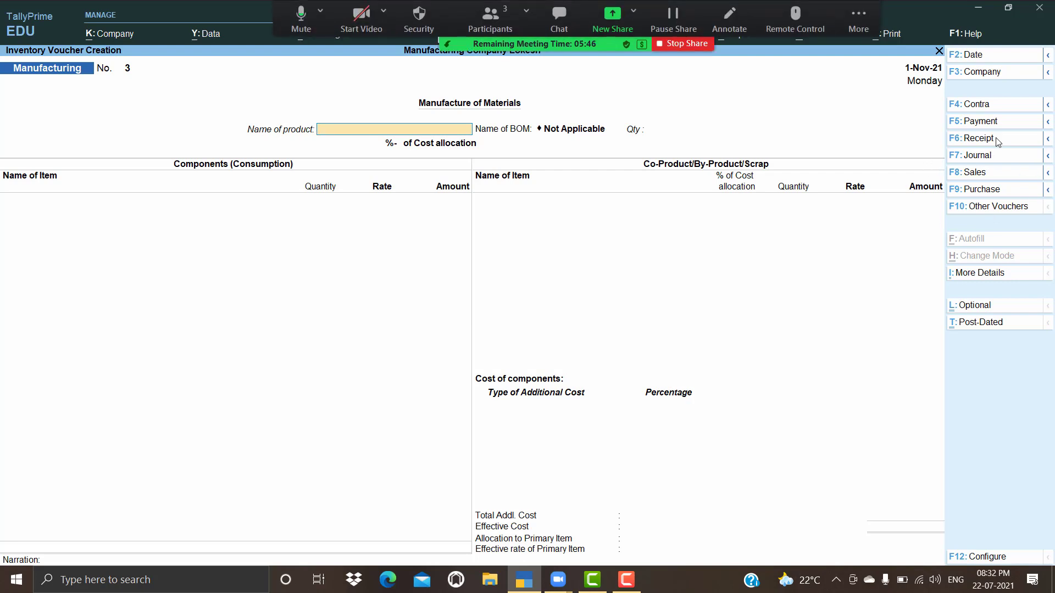
{"action": "left_click", "coordinate": [983, 138]}
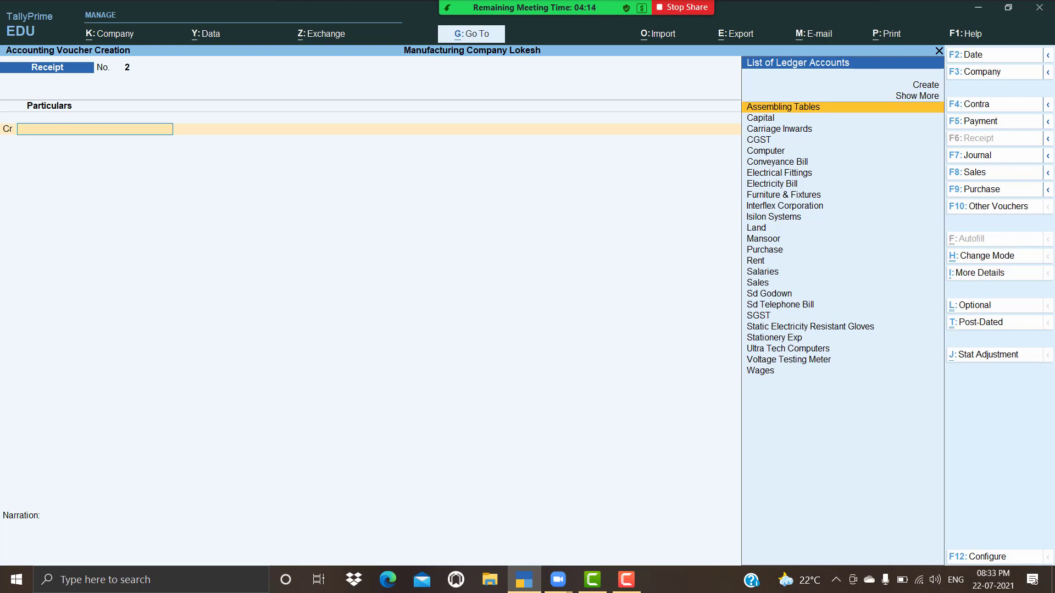
{"action": "left_click", "coordinate": [119, 34]}
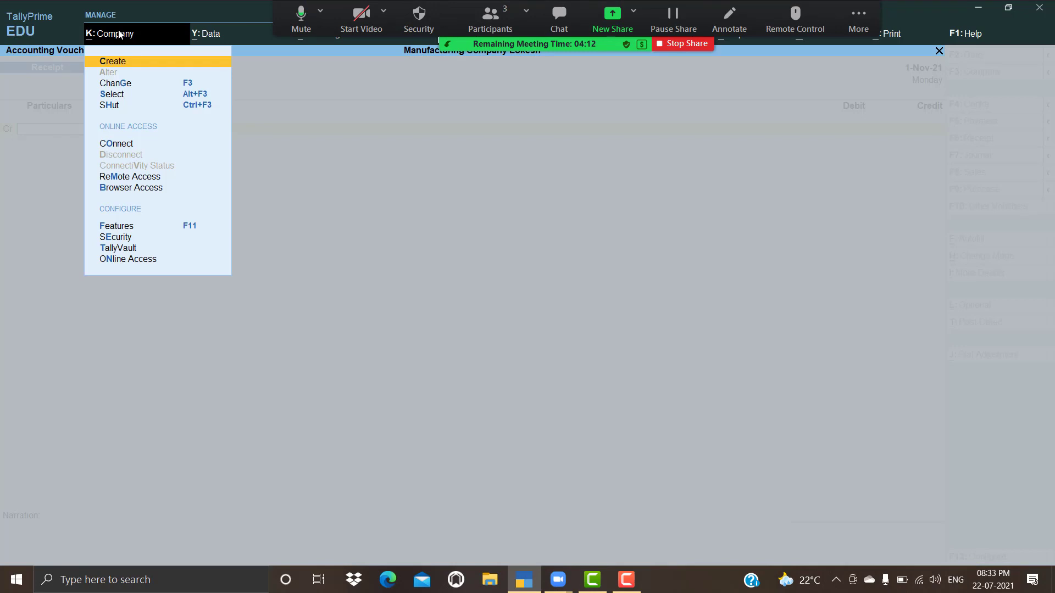
{"action": "key", "text": "Down"}
{"action": "key", "text": "Down"}
{"action": "key", "text": "Down"}
{"action": "key", "text": "Down"}
{"action": "key", "text": "Down"}
{"action": "key", "text": "Down"}
{"action": "key", "text": "Down"}
{"action": "key", "text": "Down"}
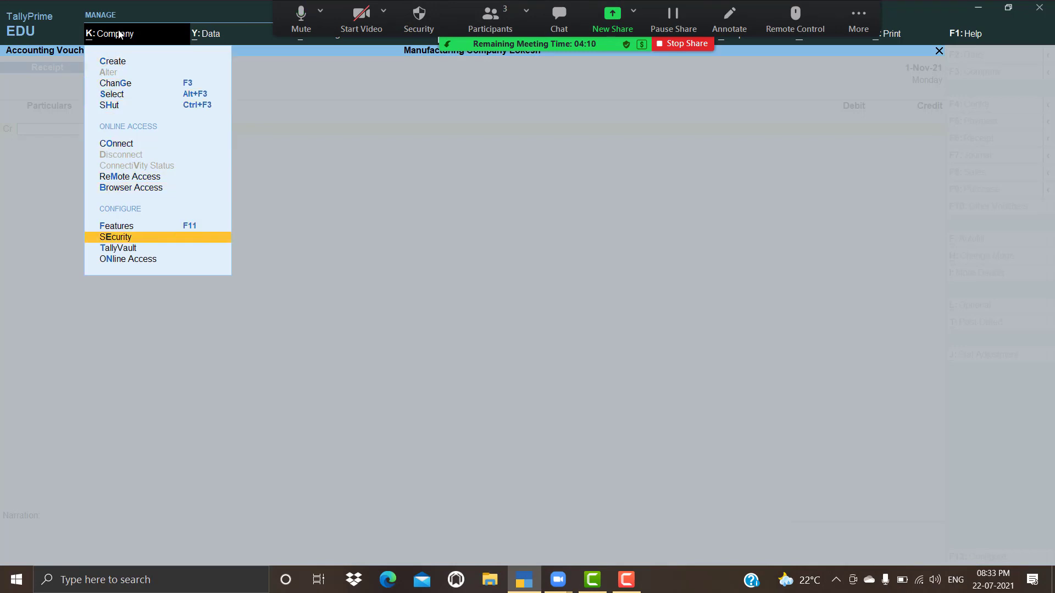
{"action": "key", "text": "Up"}
{"action": "key", "text": "Return"}
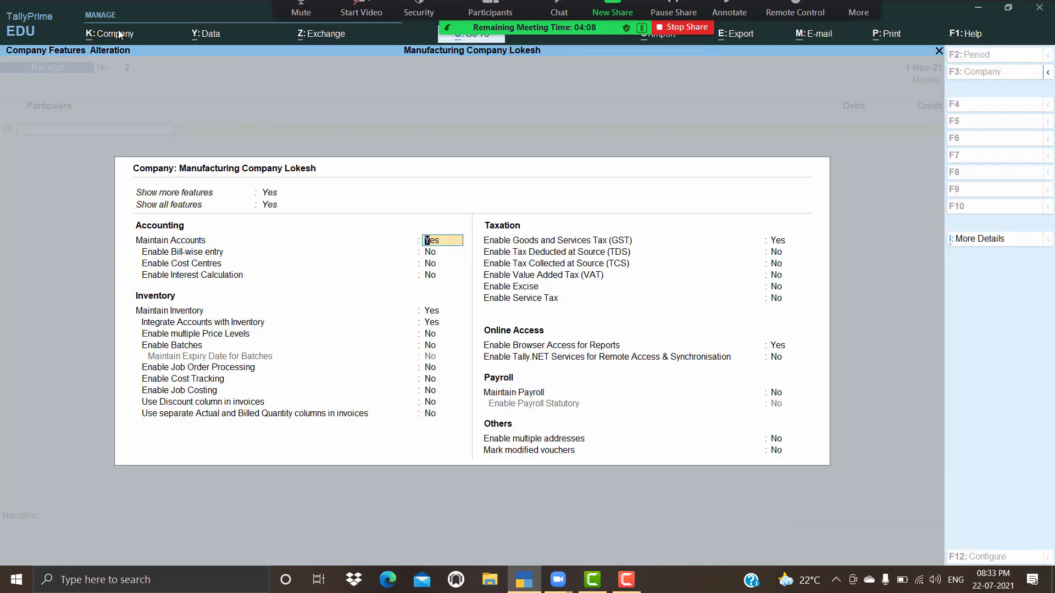
{"action": "key", "text": "Down"}
{"action": "key", "text": "Down"}
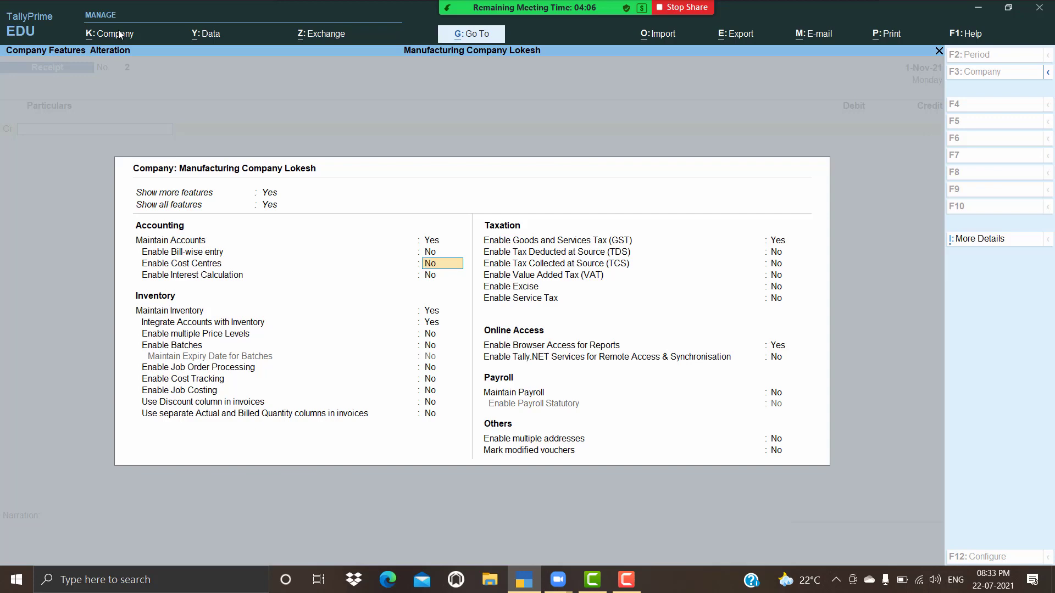
{"action": "key", "text": "BackSpace"}
{"action": "key", "text": "Escape"}
{"action": "key", "text": "Return"}
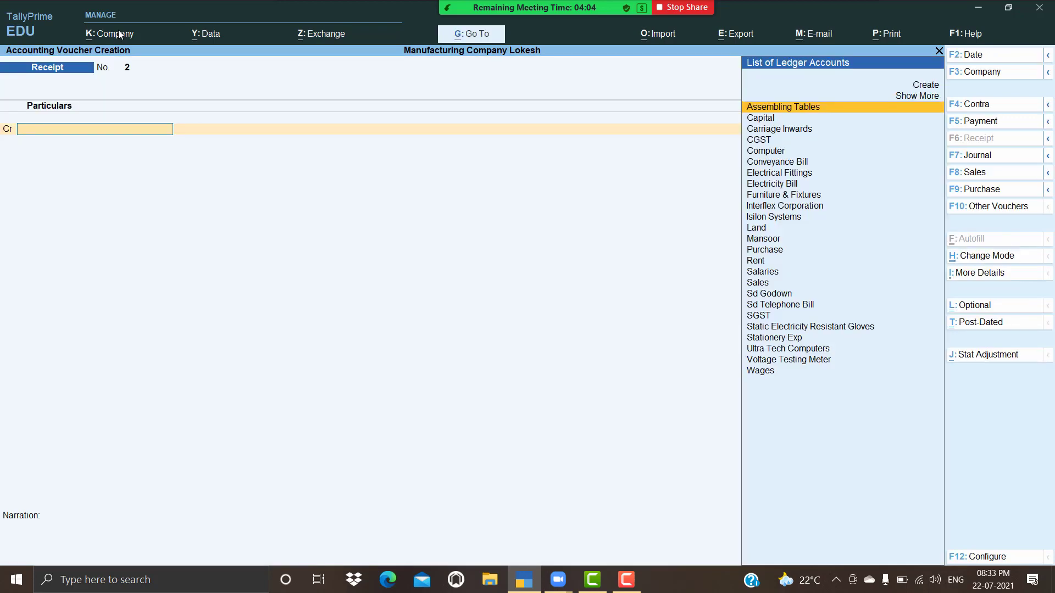
{"action": "key", "text": "Escape"}
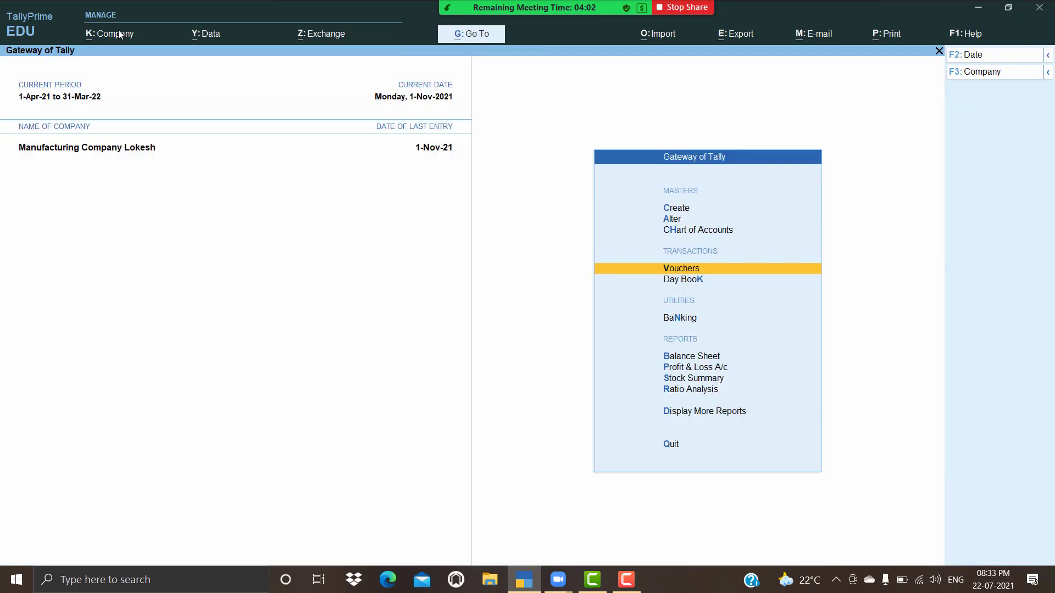
Start creating a new currency master and set its symbol to $.
{"action": "key", "text": "Up"}
{"action": "key", "text": "Up"}
{"action": "key", "text": "Up"}
{"action": "key", "text": "Return"}
{"action": "key", "text": "Down"}
{"action": "key", "text": "Down"}
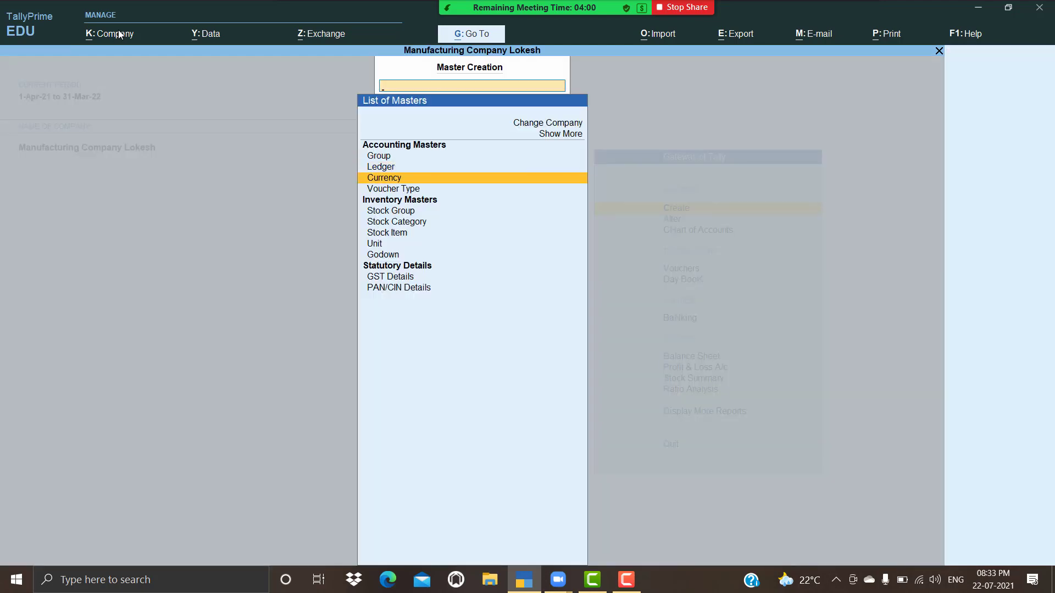
{"action": "key", "text": "Return"}
{"action": "key", "text": "Return"}
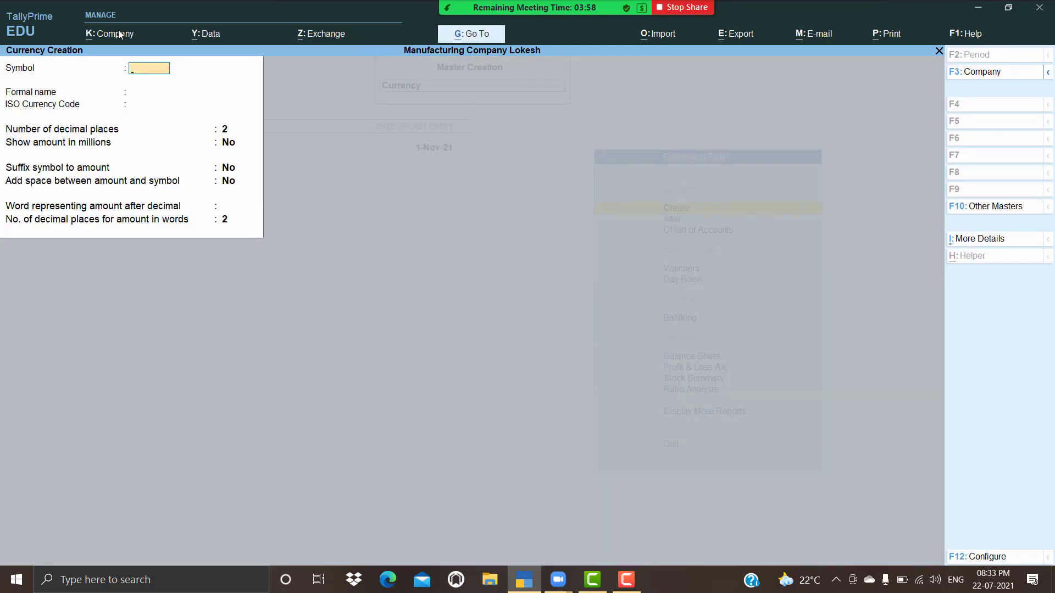
{"action": "type", "text": "$"}
{"action": "key", "text": "Return"}
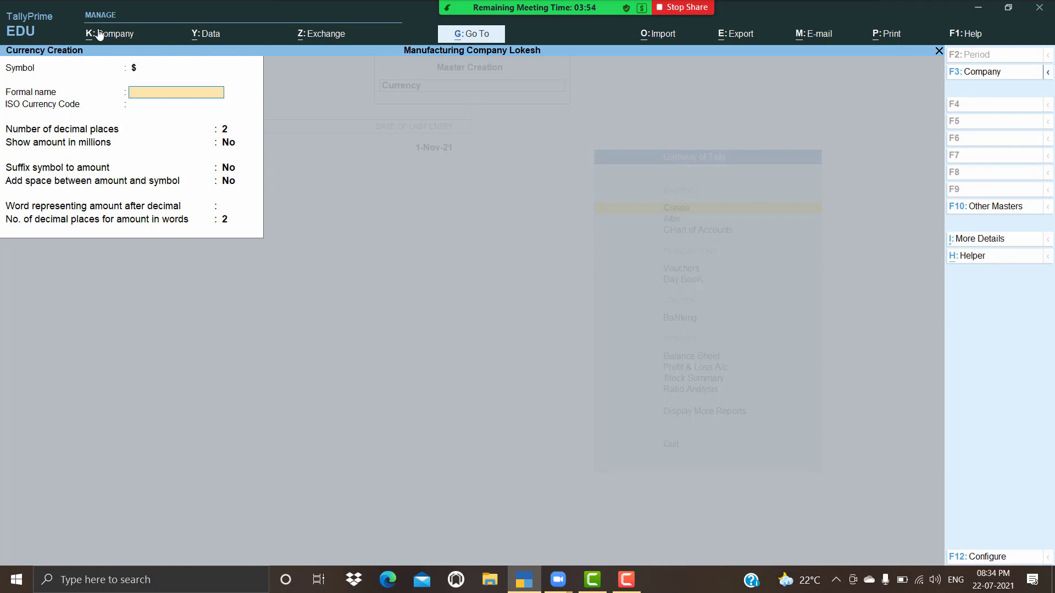
Set the currency's formal name to Dollor, accept the remaining defaults and save it.
{"action": "type", "text": "Dollo"}
{"action": "key", "text": "Return"}
{"action": "key", "text": "Return"}
{"action": "key", "text": "Return"}
{"action": "key", "text": "Return"}
{"action": "key", "text": "Return"}
{"action": "key", "text": "Return"}
{"action": "key", "text": "Return"}
{"action": "key", "text": "Return"}
{"action": "key", "text": "Return"}
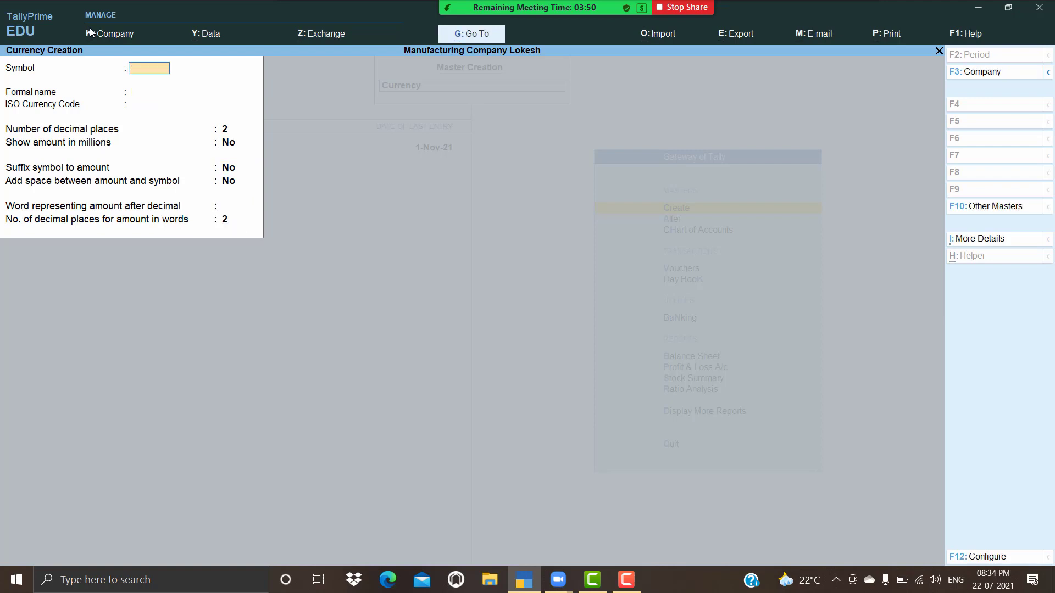
{"action": "key", "text": "Escape"}
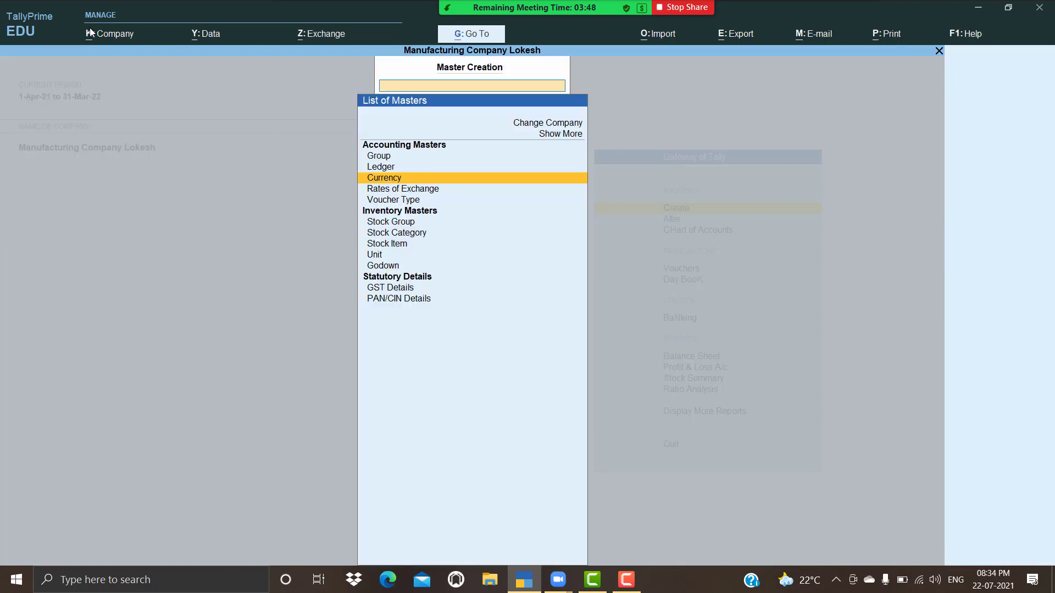
Set the specified selling rate of exchange for $ to 45 as of 1-Nov-21 and save the rates.
{"action": "key", "text": "Down"}
{"action": "key", "text": "Return"}
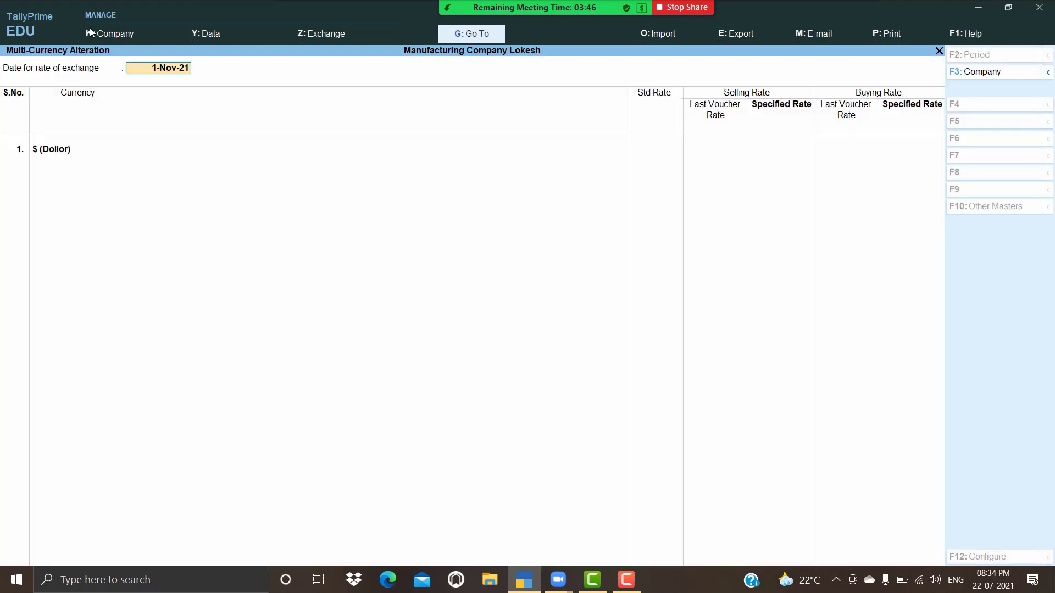
{"action": "key", "text": "Return"}
{"action": "key", "text": "Return"}
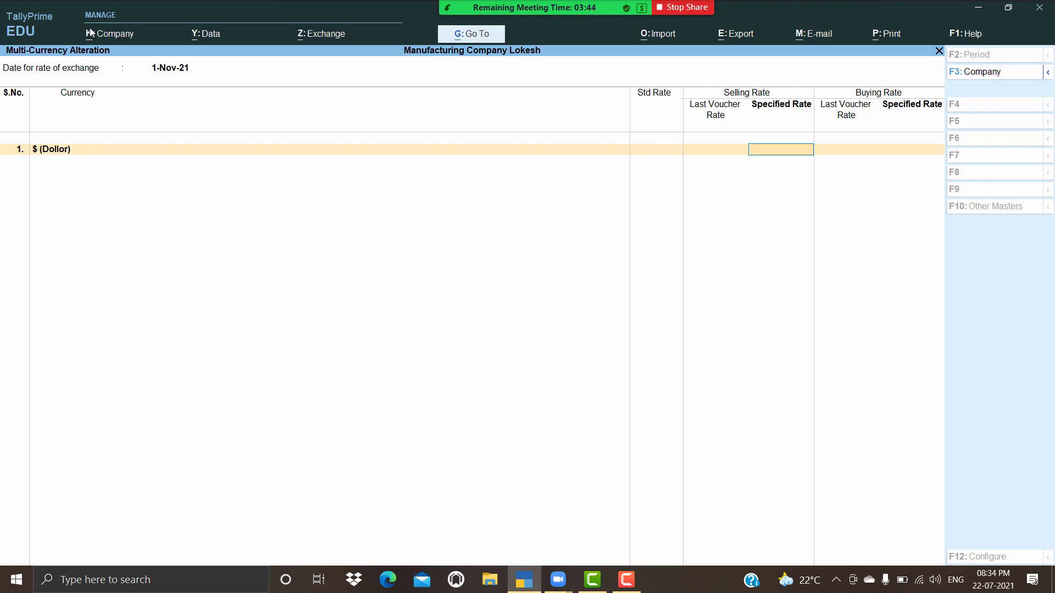
{"action": "key", "text": "BackSpace"}
{"action": "type", "text": "45"}
{"action": "key", "text": "Return"}
{"action": "key", "text": "Return"}
{"action": "key", "text": "Return"}
{"action": "key", "text": "Return"}
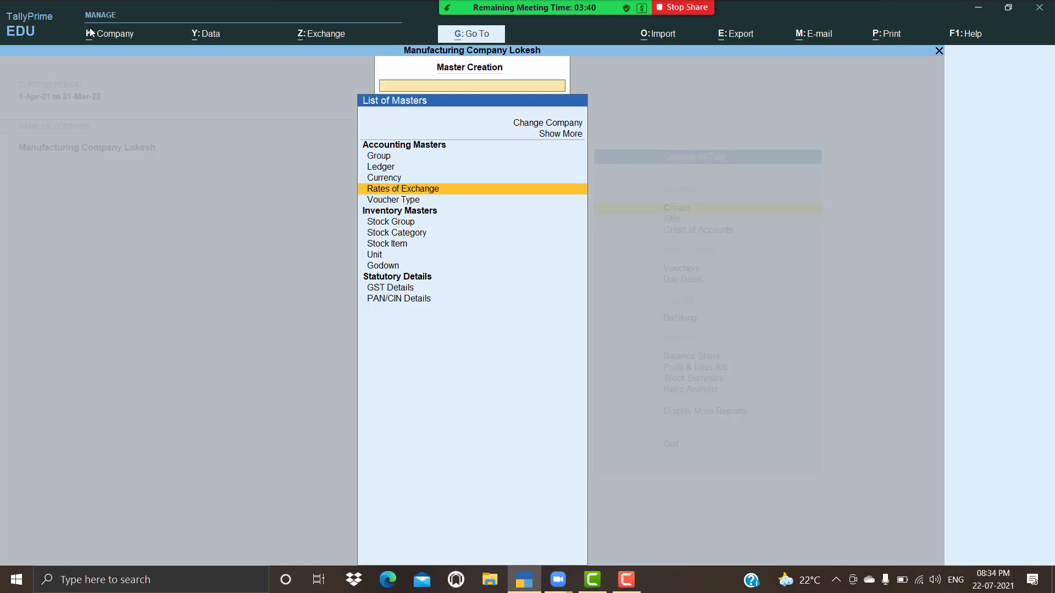
Return to voucher entry and start a new Sales voucher.
{"action": "key", "text": "Escape"}
{"action": "key", "text": "Down"}
{"action": "key", "text": "Down"}
{"action": "key", "text": "Down"}
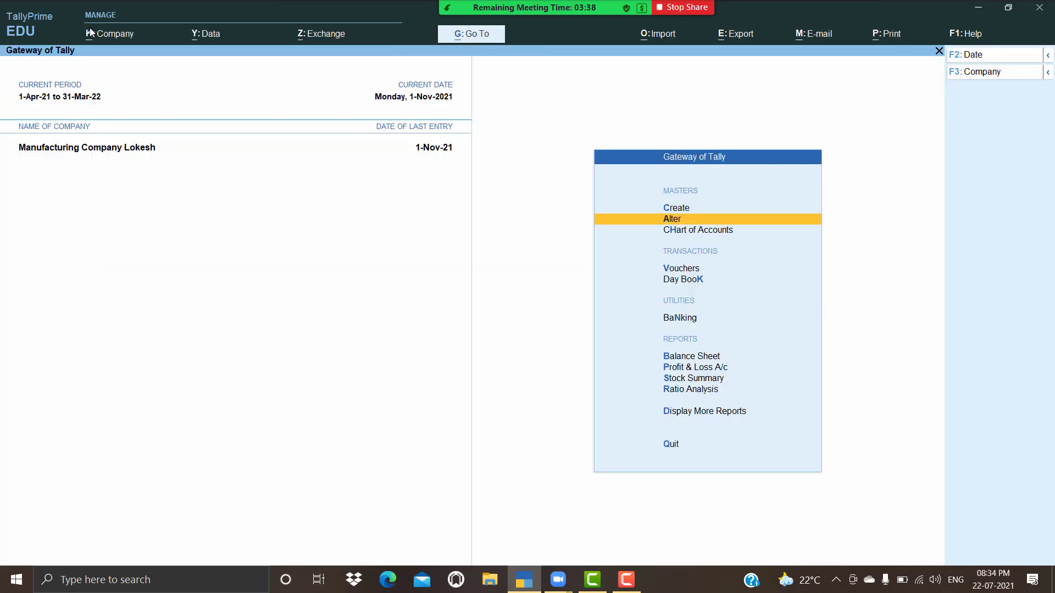
{"action": "key", "text": "Return"}
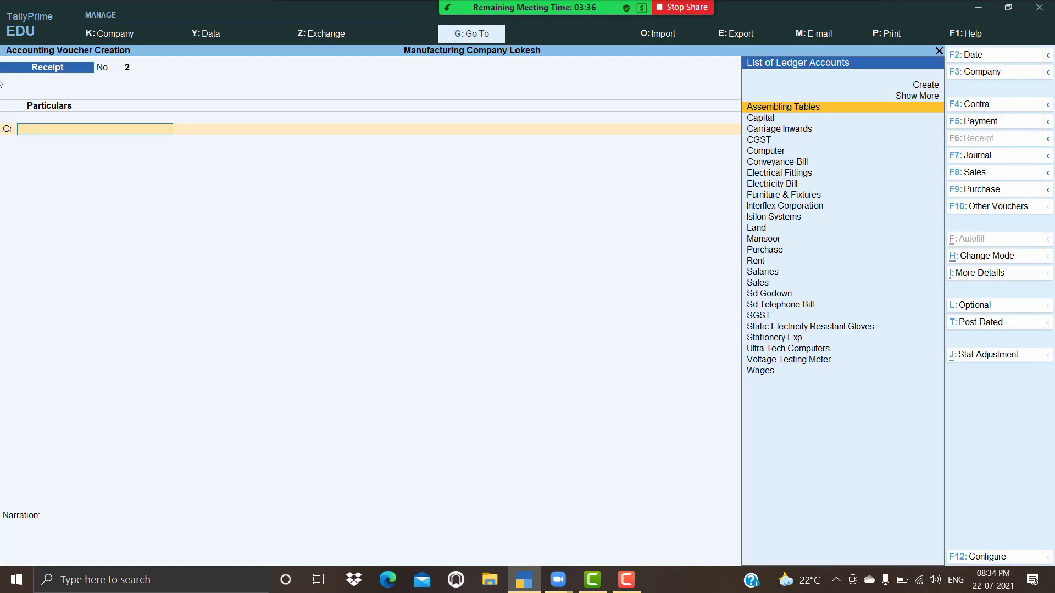
{"action": "left_click", "coordinate": [975, 173]}
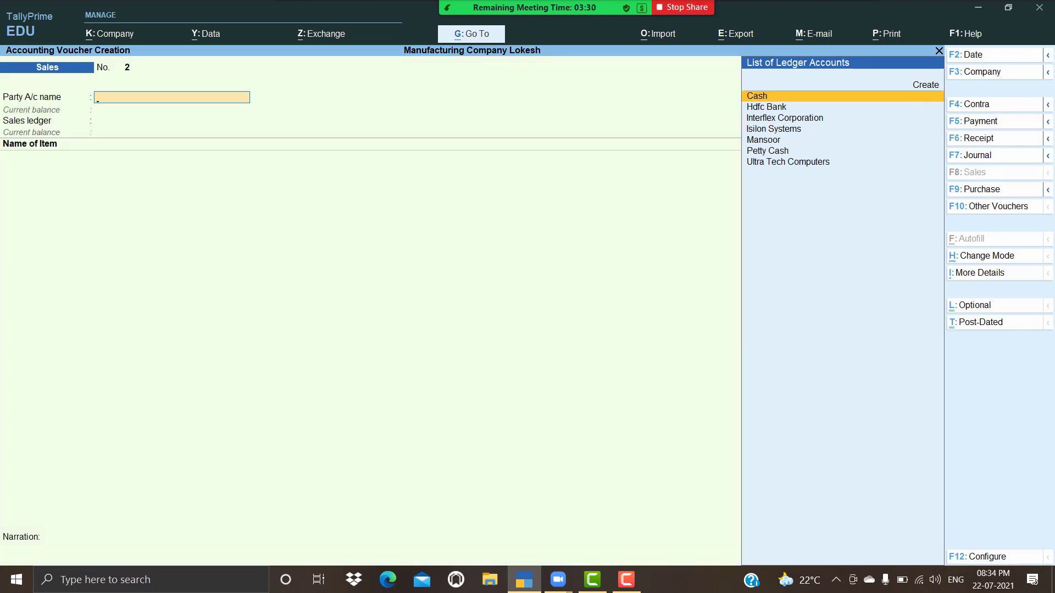
Choose Interflex Corporation as the party with its default details and Sales as the sales ledger.
{"action": "key", "text": "Down"}
{"action": "key", "text": "Down"}
{"action": "key", "text": "Down"}
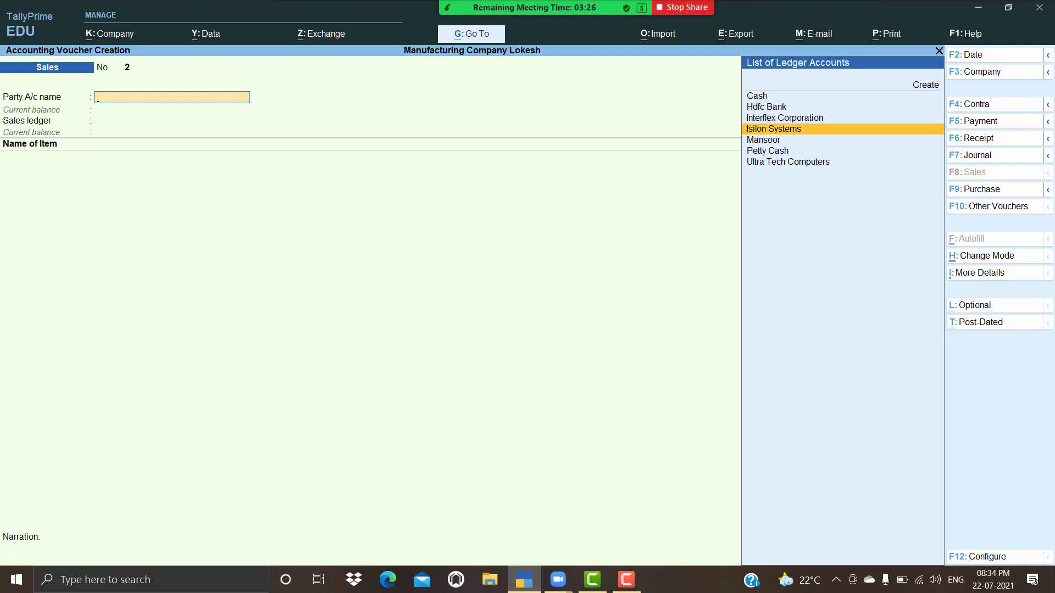
{"action": "key", "text": "Down"}
{"action": "key", "text": "Down"}
{"action": "key", "text": "Up"}
{"action": "key", "text": "Up"}
{"action": "key", "text": "Up"}
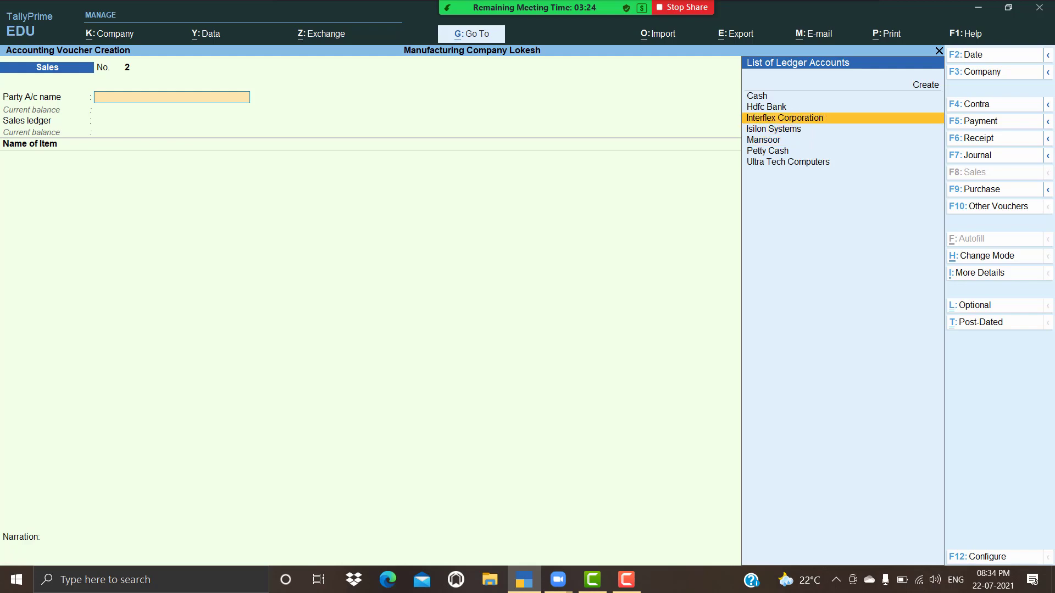
{"action": "key", "text": "Return"}
{"action": "key", "text": "Return"}
{"action": "key", "text": "Return"}
{"action": "key", "text": "Return"}
{"action": "key", "text": "Return"}
{"action": "key", "text": "Return"}
{"action": "key", "text": "Return"}
{"action": "key", "text": "Return"}
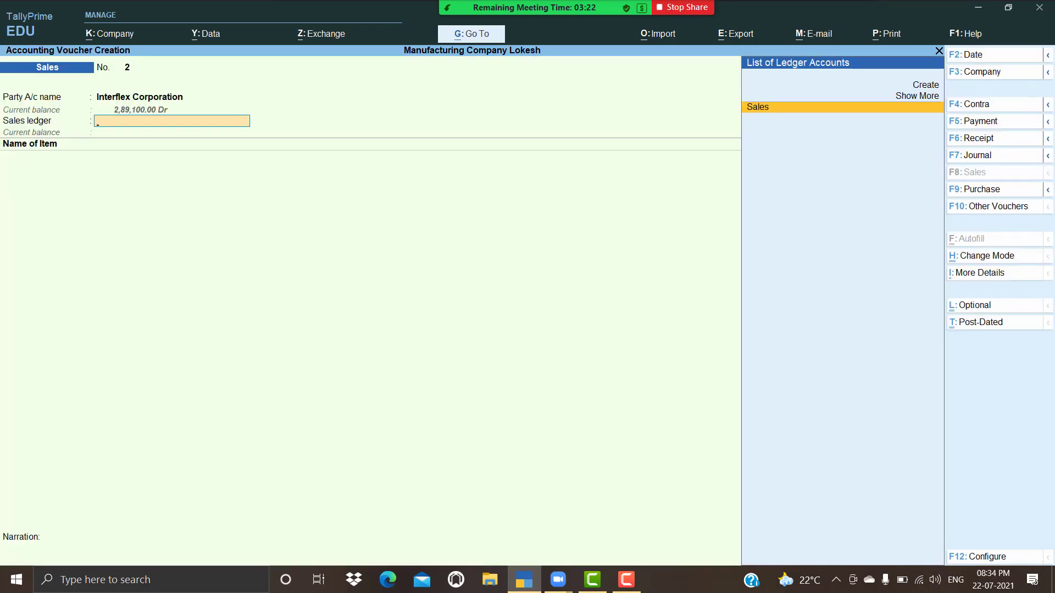
{"action": "key", "text": "Return"}
{"action": "key", "text": "BackSpace"}
{"action": "key", "text": "Return"}
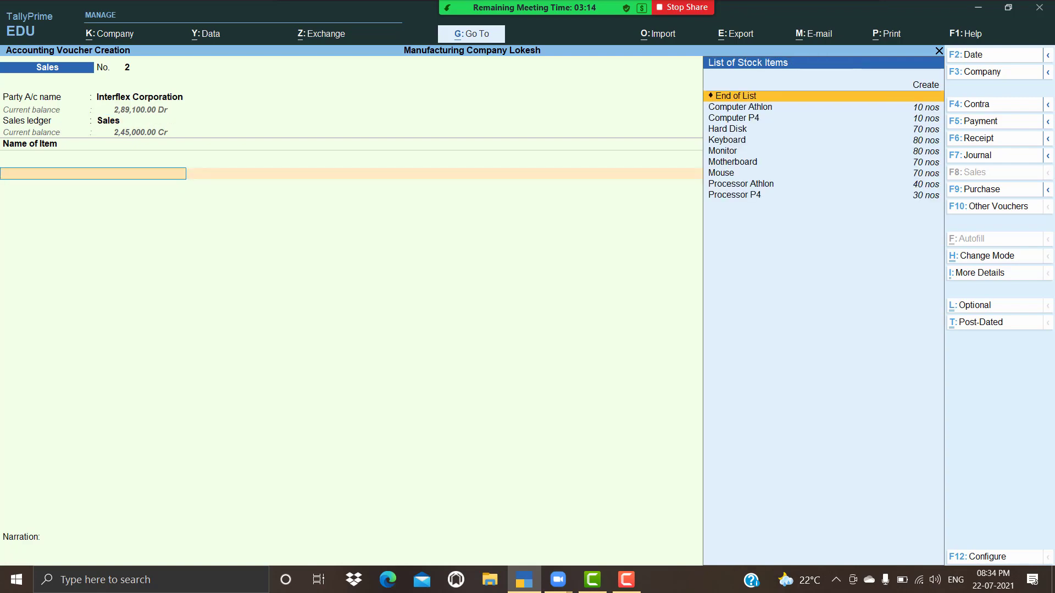
Add Computer P4 to the sales voucher with a quantity of 15 nos at a rate of $500, accepting the default exchange rate.
{"action": "type", "text": "C"}
{"action": "key", "text": "Down"}
{"action": "key", "text": "Down"}
{"action": "key", "text": "Return"}
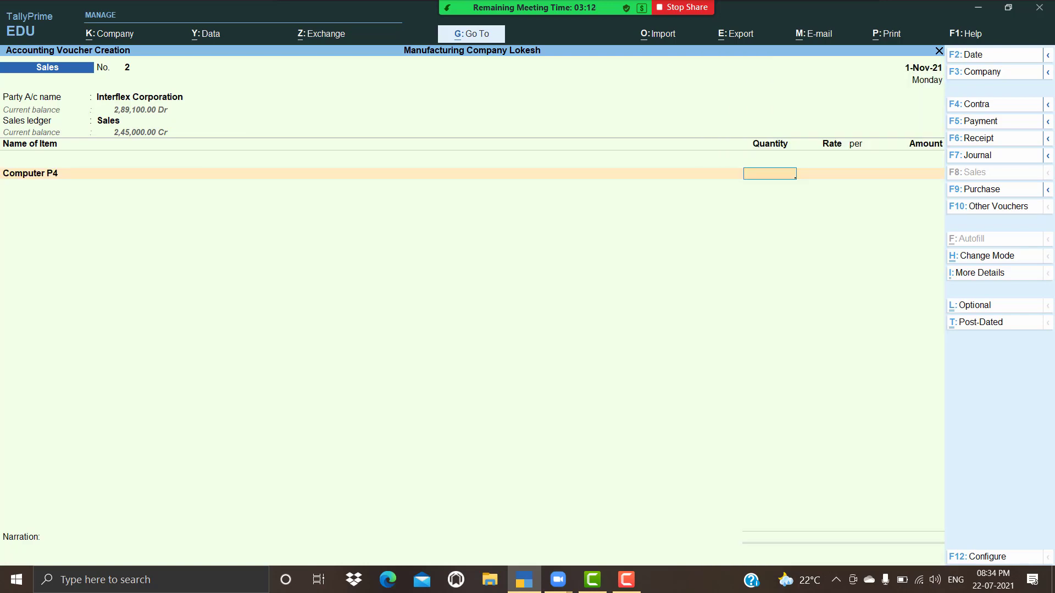
{"action": "type", "text": "15"}
{"action": "key", "text": "Return"}
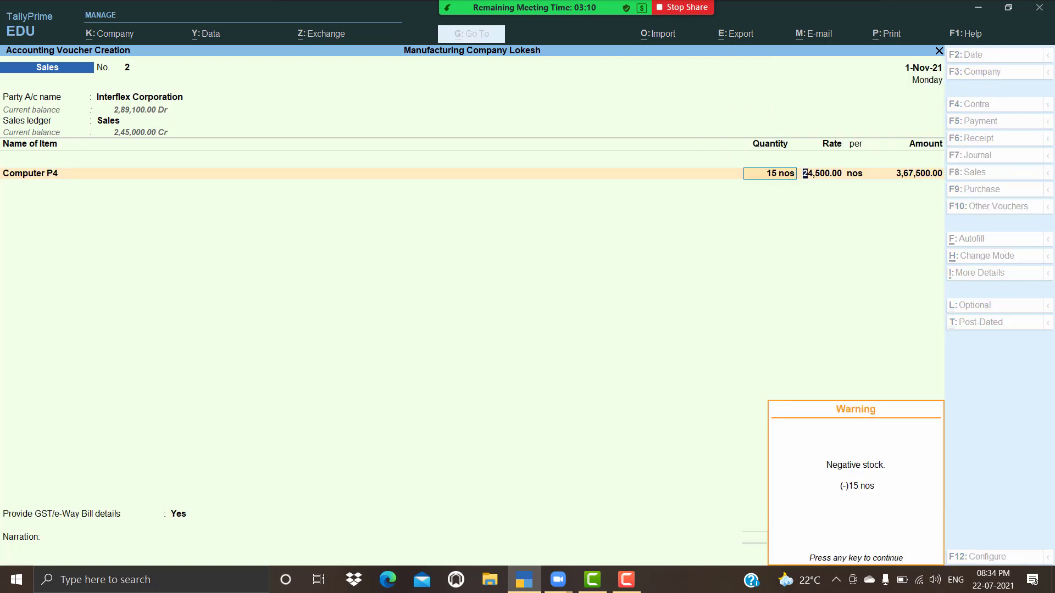
{"action": "key", "text": "Return"}
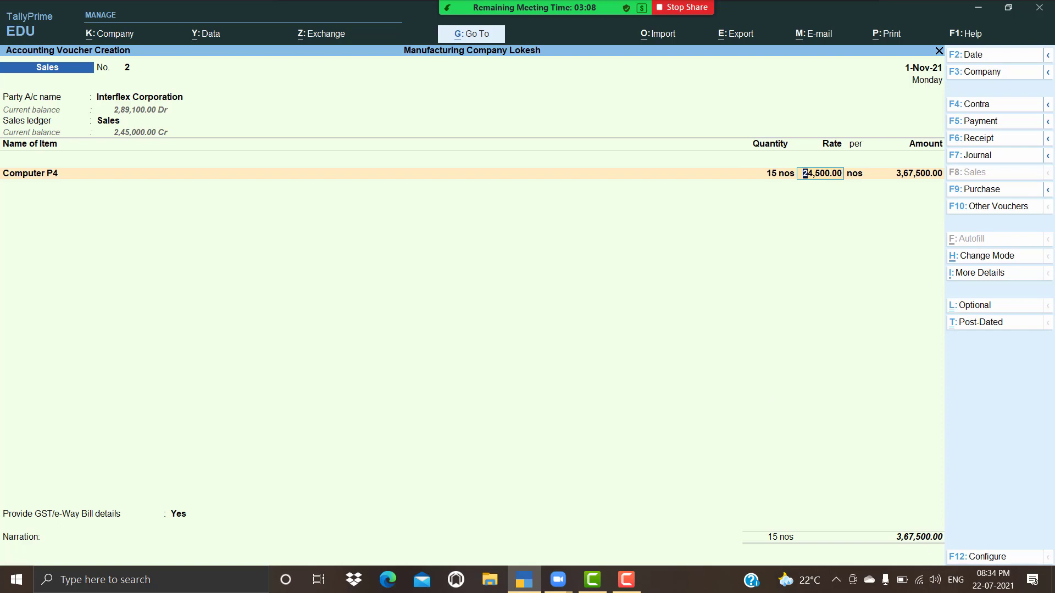
{"action": "type", "text": "$500"}
{"action": "key", "text": "Return"}
{"action": "key", "text": "Return"}
{"action": "key", "text": "Return"}
{"action": "key", "text": "Return"}
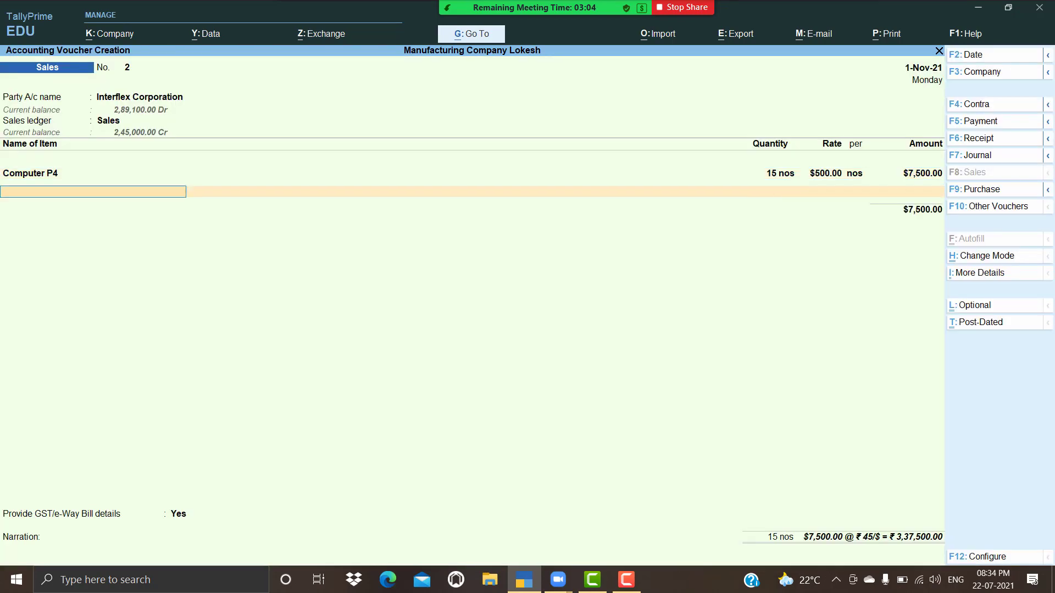
End the item list, set Provide GST/e-Way Bill details to No and leave the narration blank.
{"action": "key", "text": "Return"}
{"action": "key", "text": "Down"}
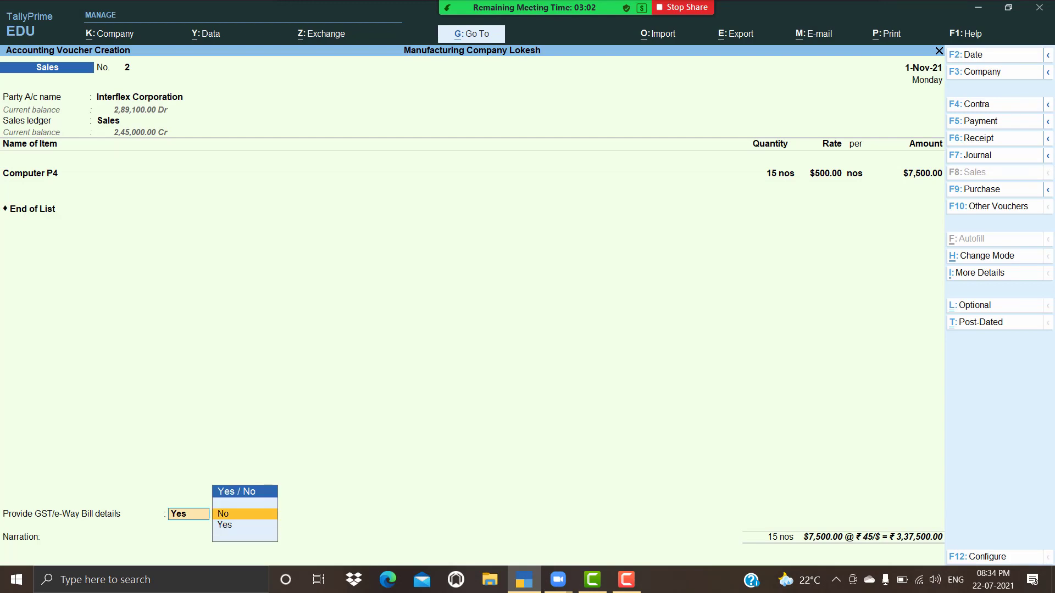
{"action": "key", "text": "Return"}
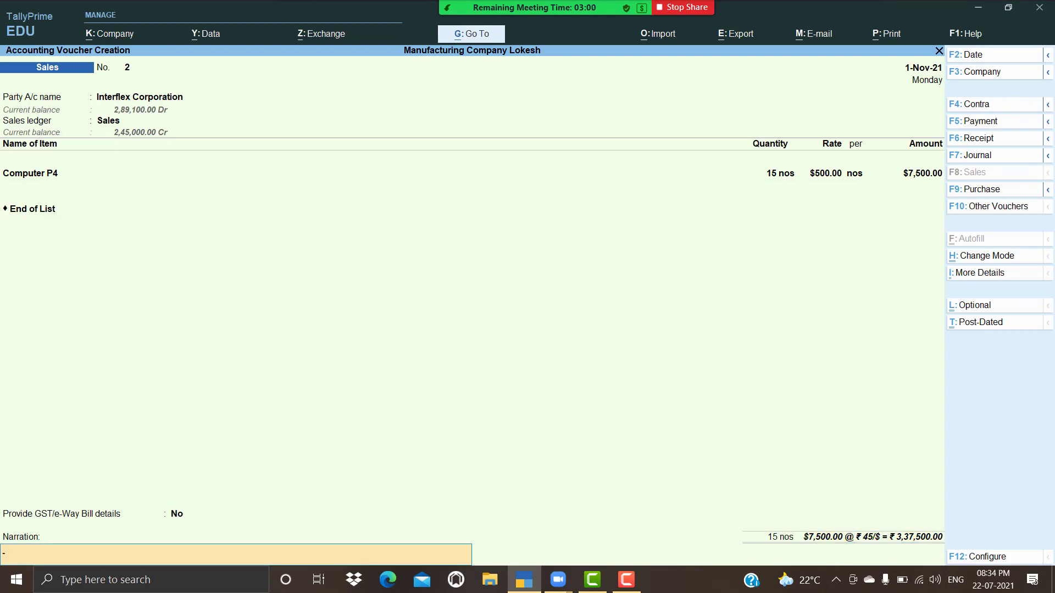
{"action": "key", "text": "Return"}
{"action": "key", "text": "Return"}
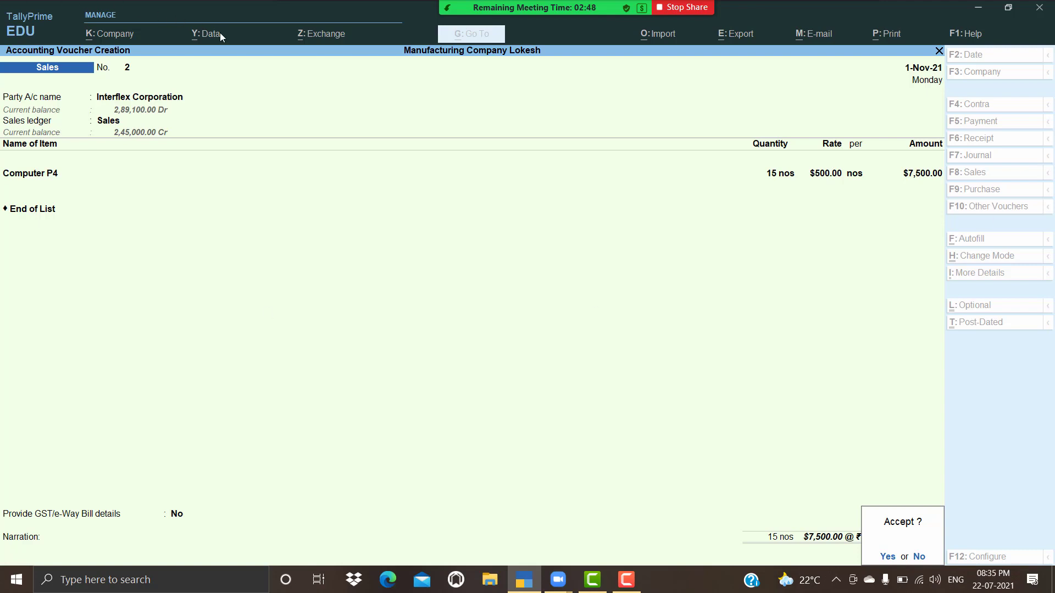
{"action": "left_click", "coordinate": [627, 583]}
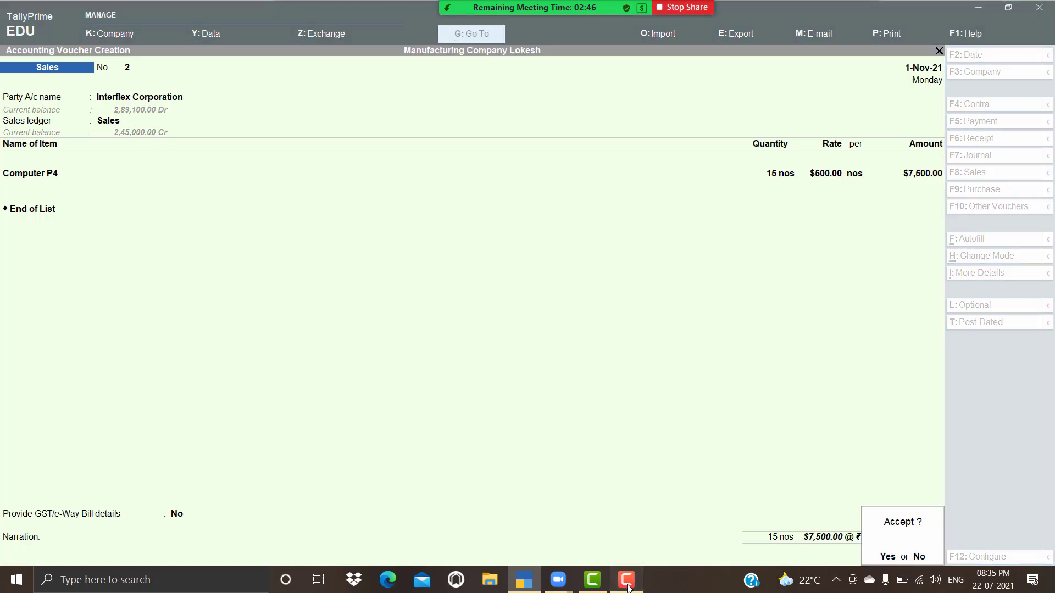